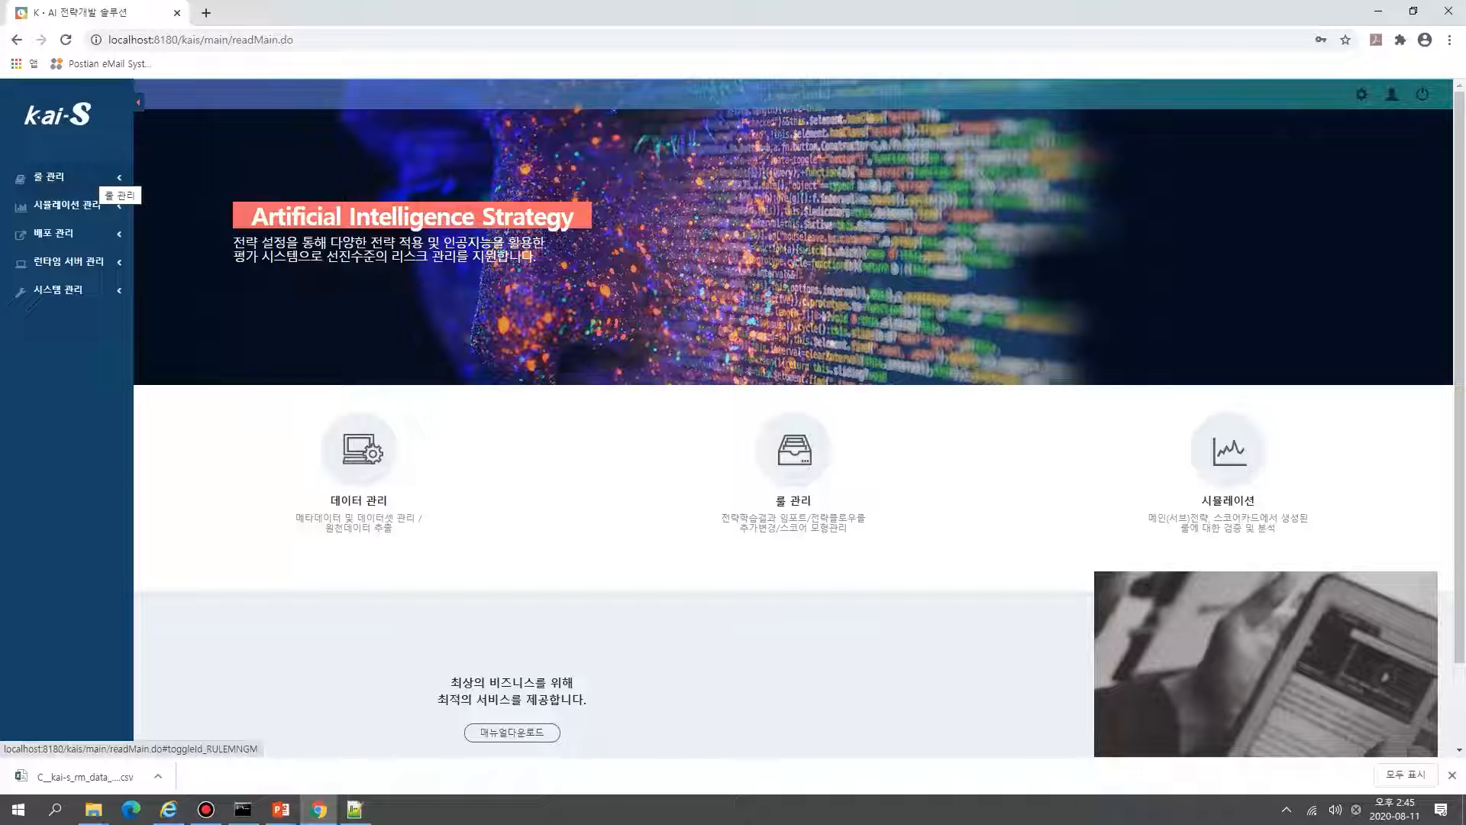
Step: Open the scorecard (스코어카드) management page and register a new score folder named ASS01 under the 스코어카드 root
left_click(96, 177)
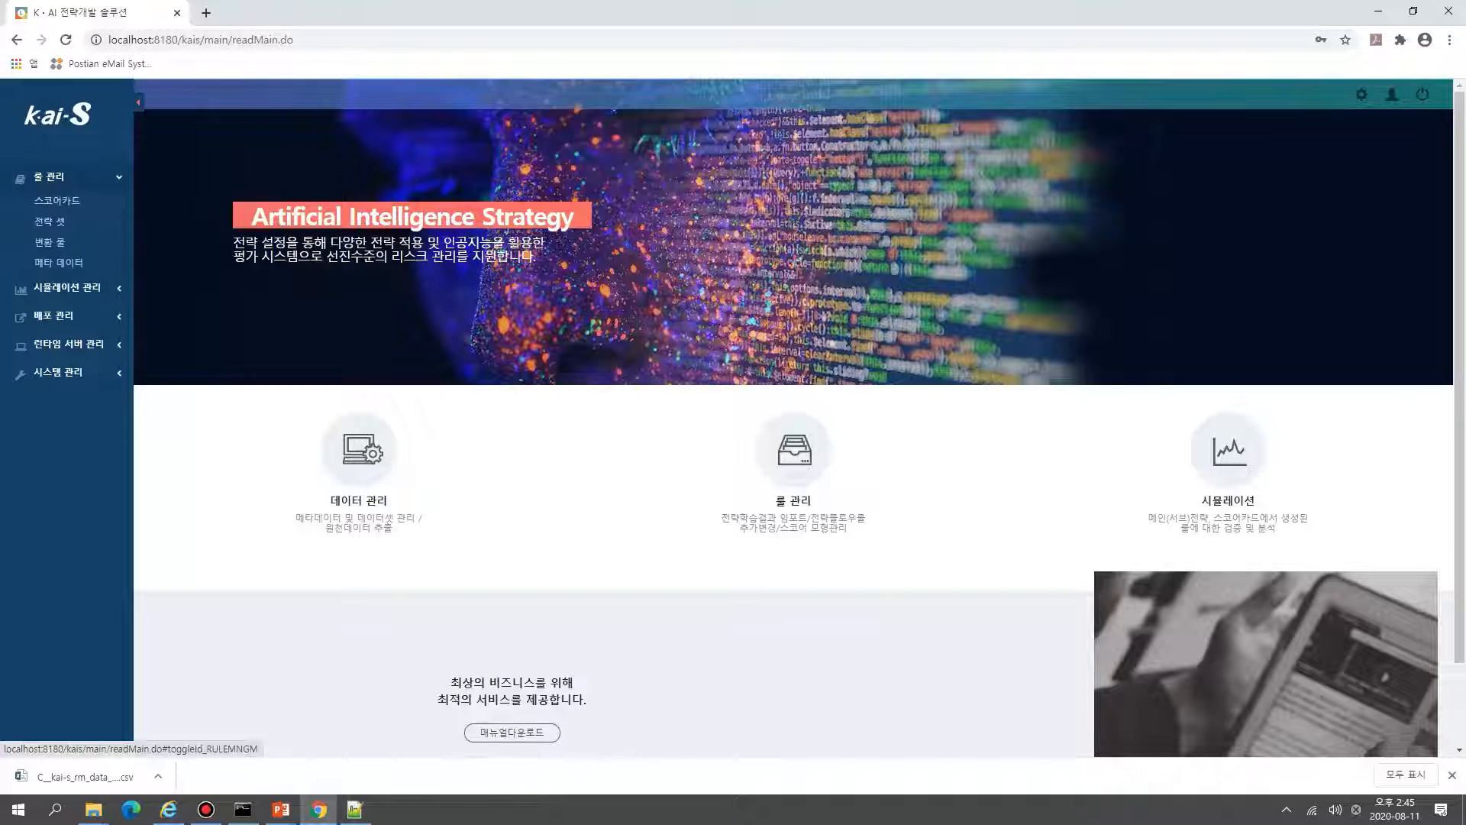
left_click(50, 221)
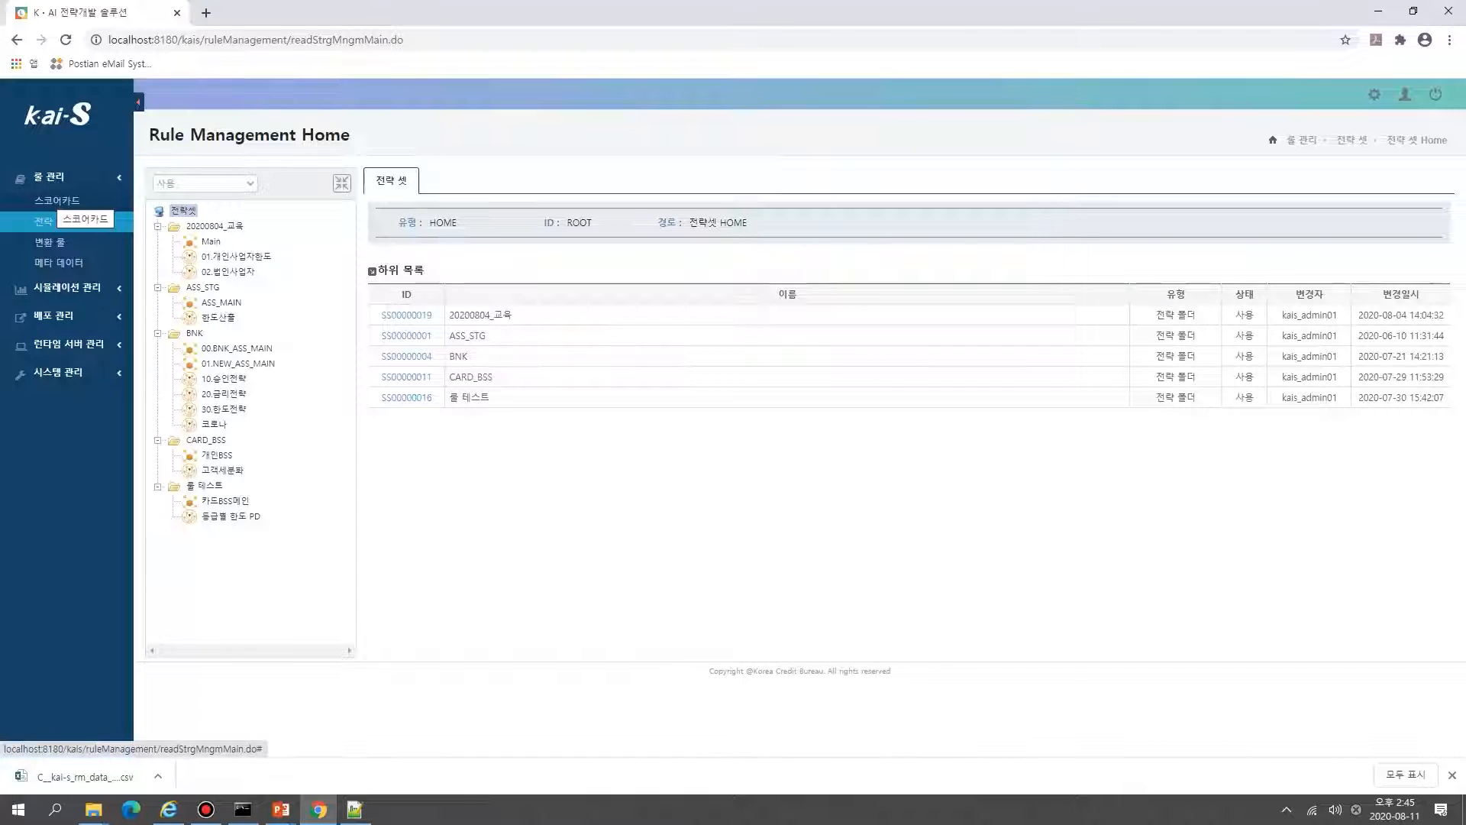
left_click(56, 200)
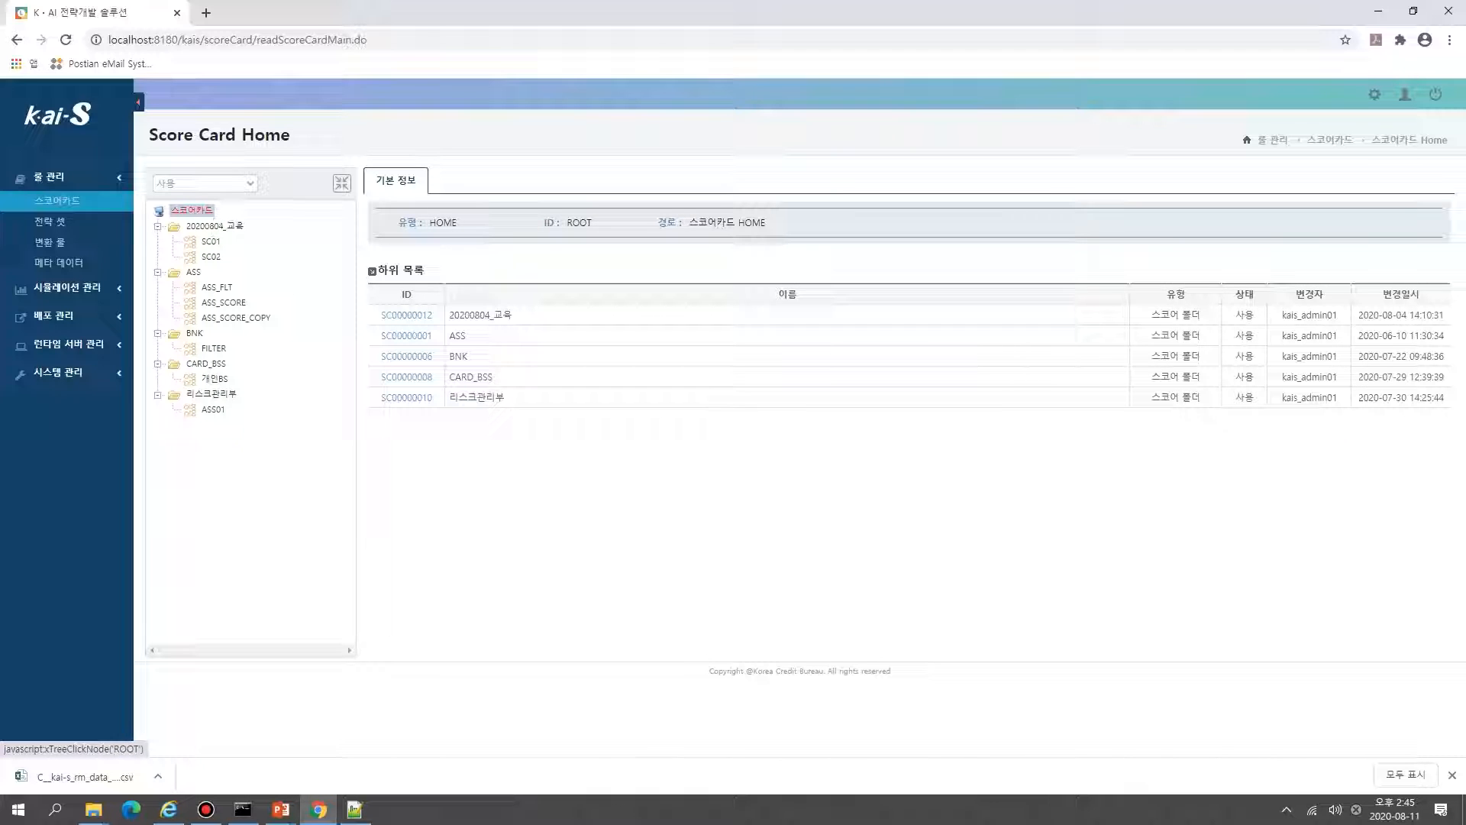
right_click(202, 212)
left_click(221, 231)
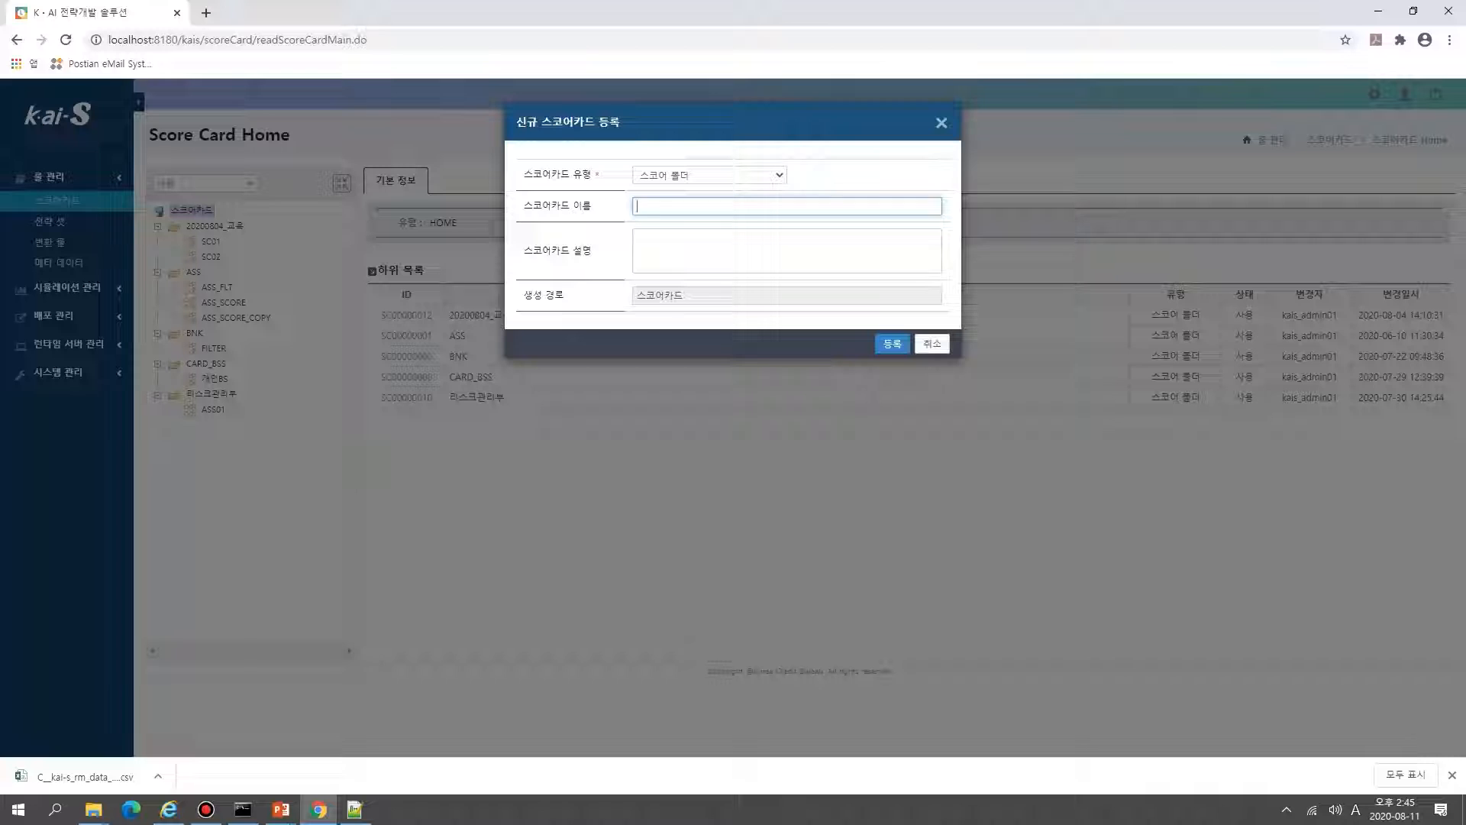
type("ASS01")
left_click(892, 344)
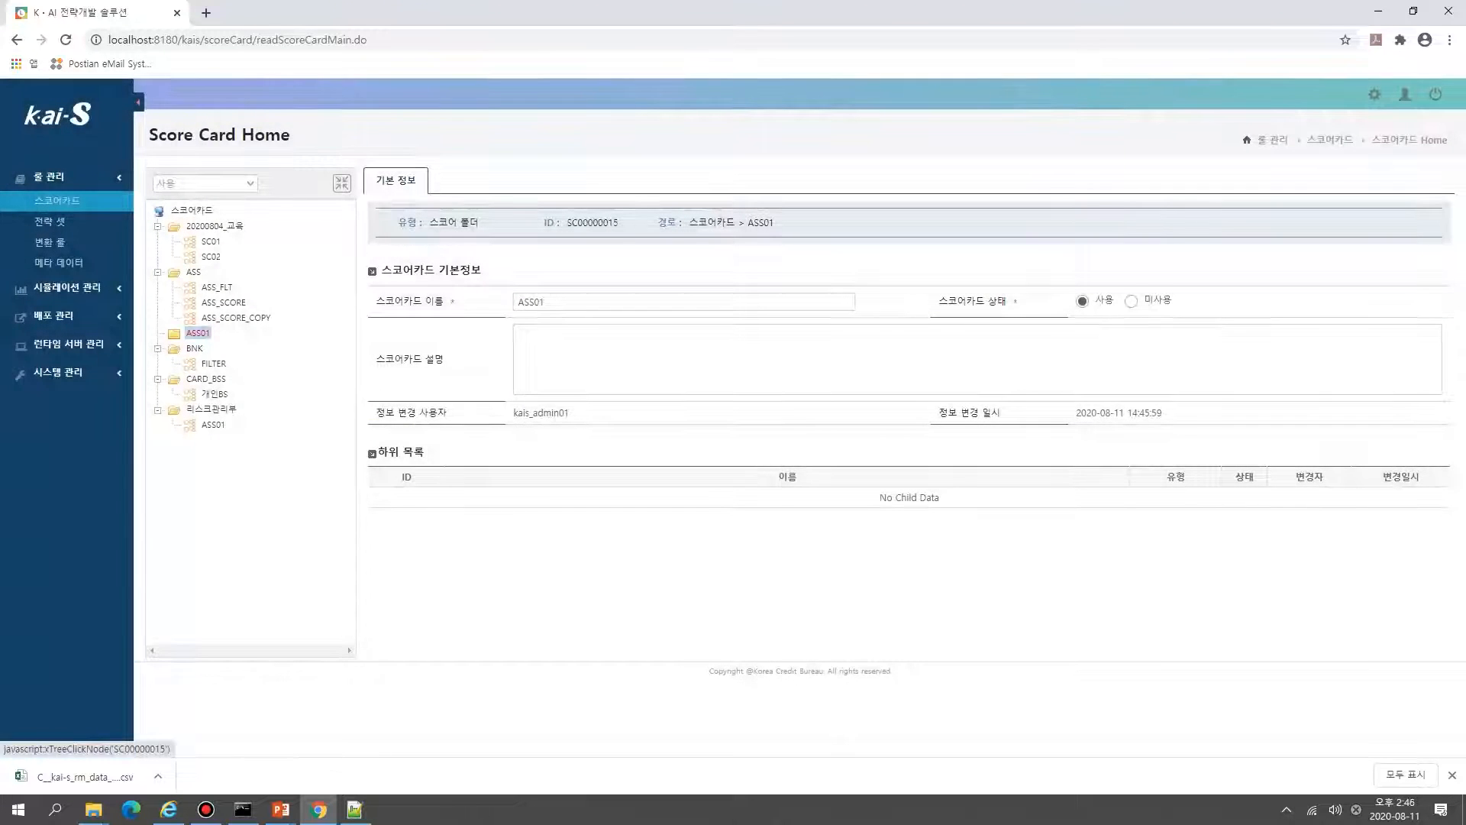
Step: Register a new entry of type 스코어카드 named ASS_교육 inside the ASS01 folder
right_click(197, 333)
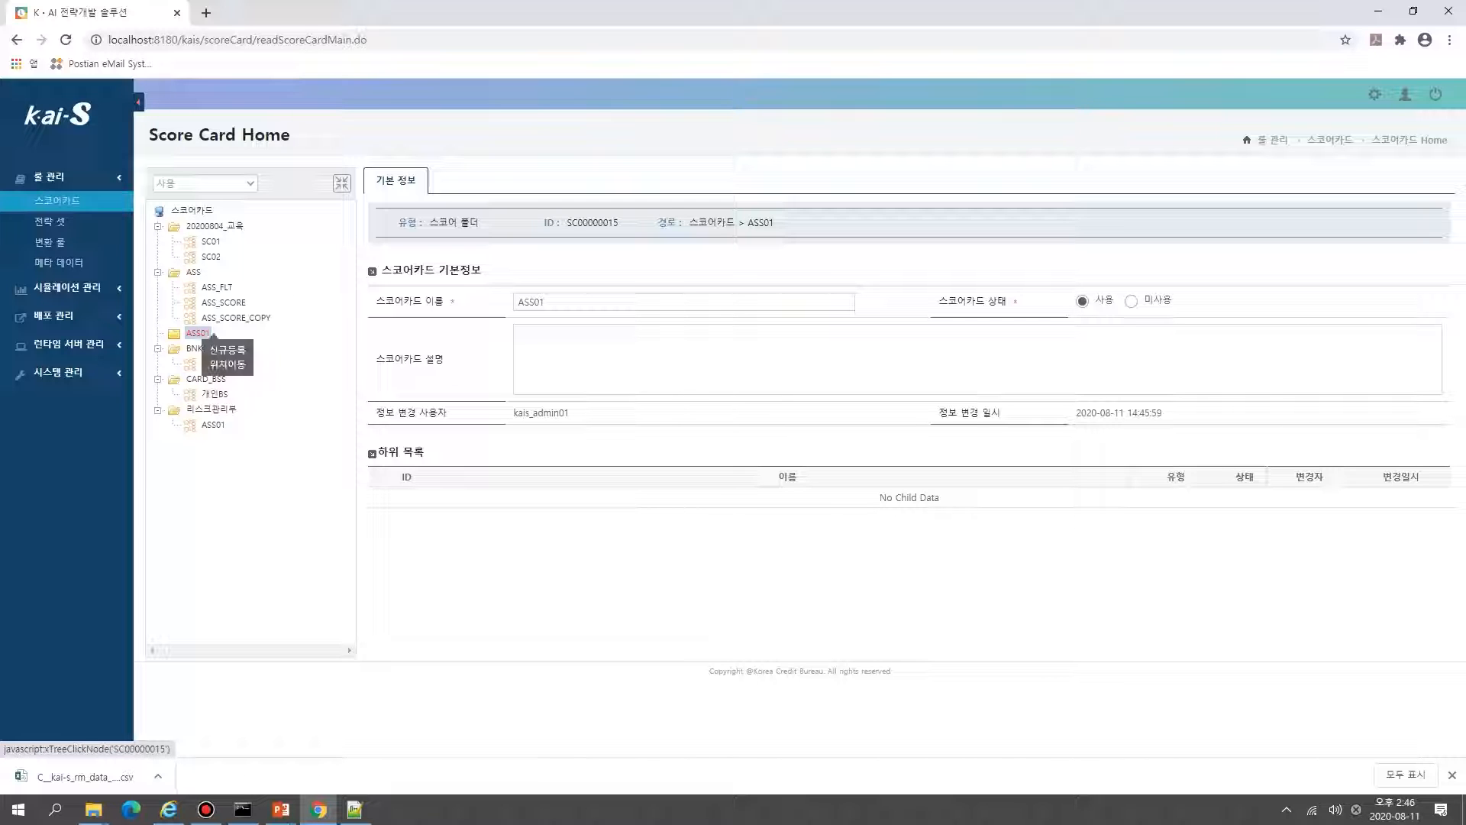
left_click(228, 348)
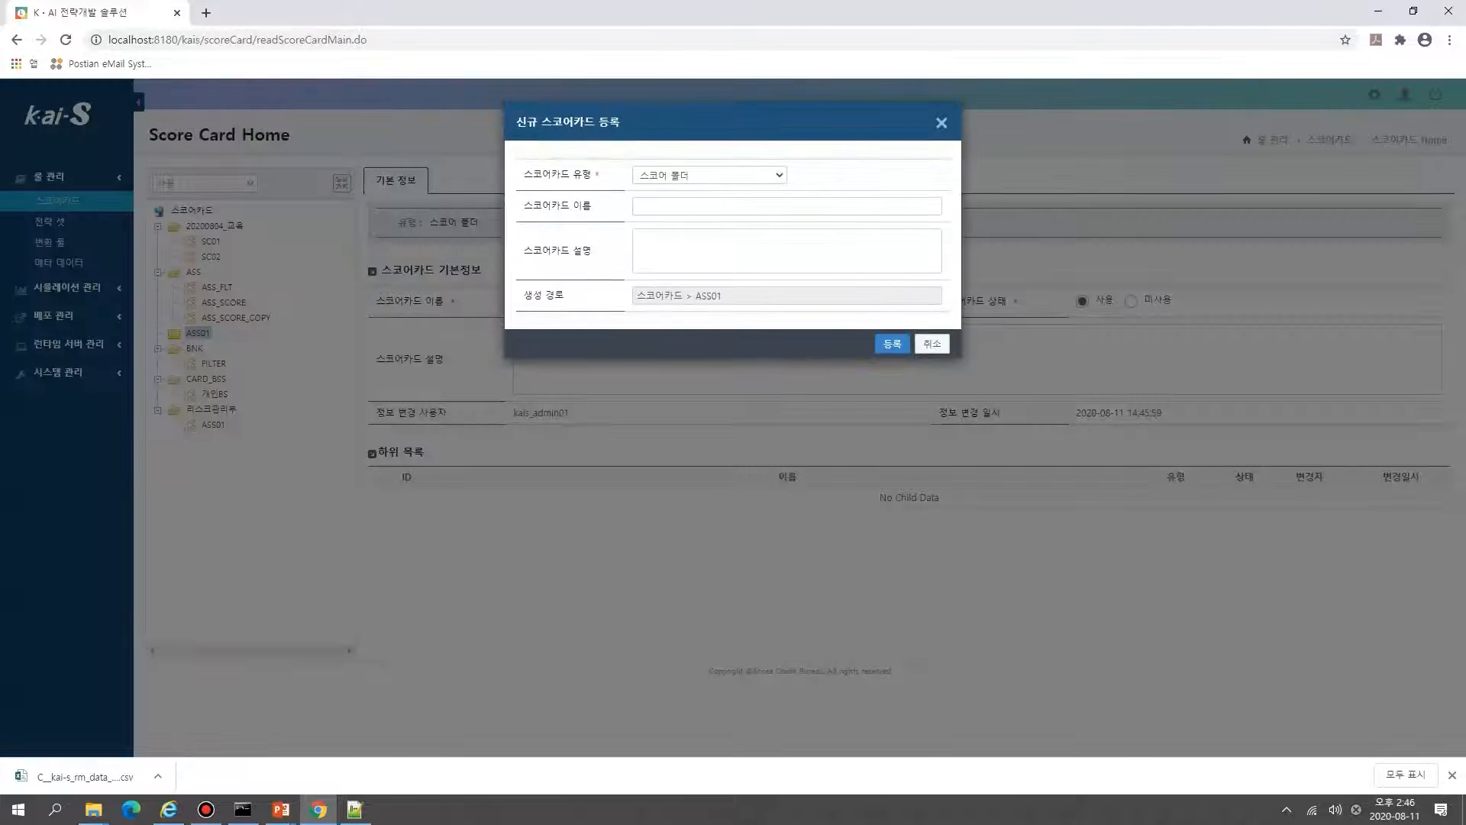
left_click(709, 175)
left_click(672, 219)
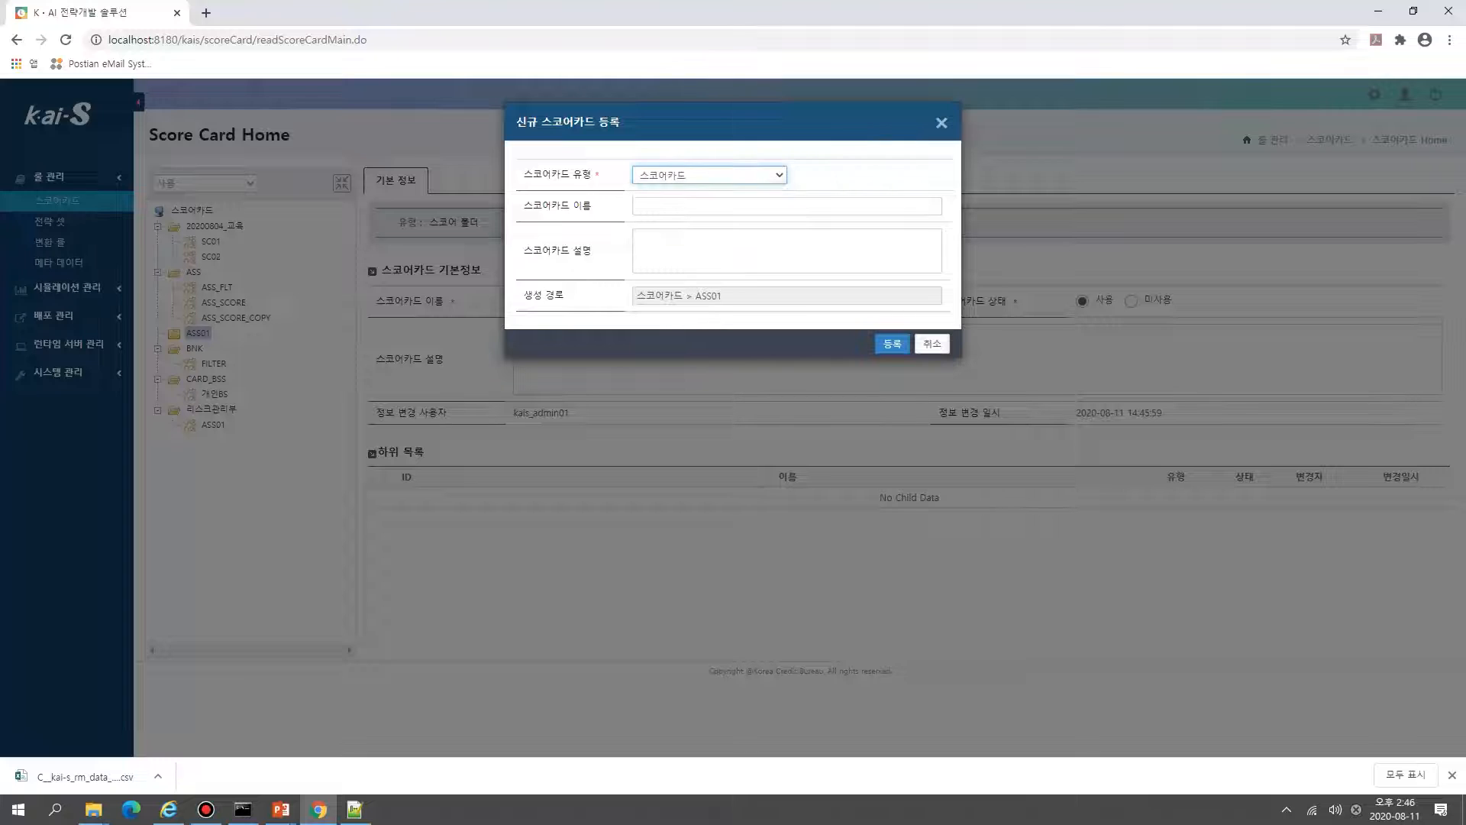
left_click(675, 206)
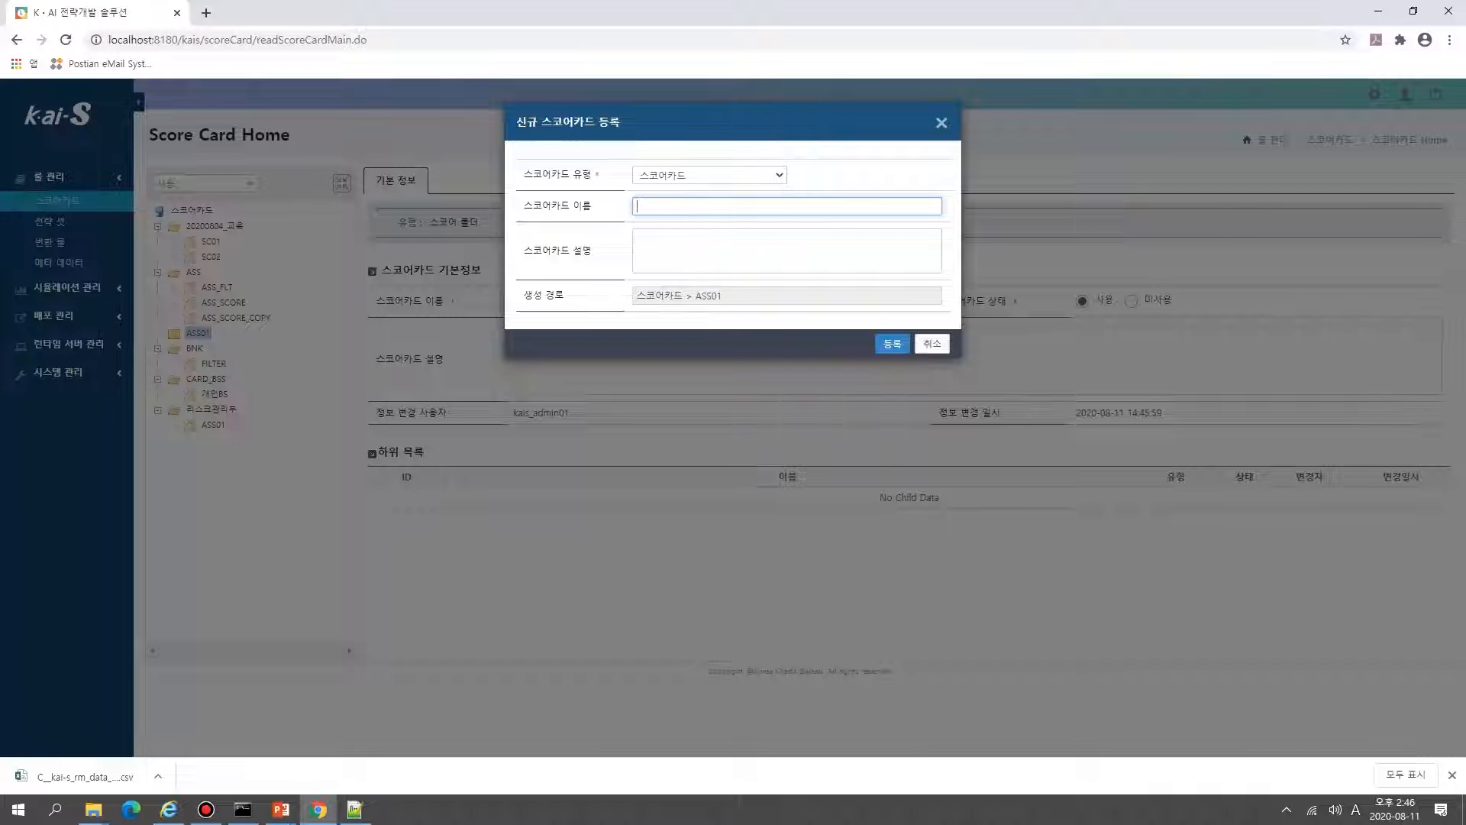
type("ASS_")
key("Hangul")
type("ㄱ")
type("육")
left_click(892, 344)
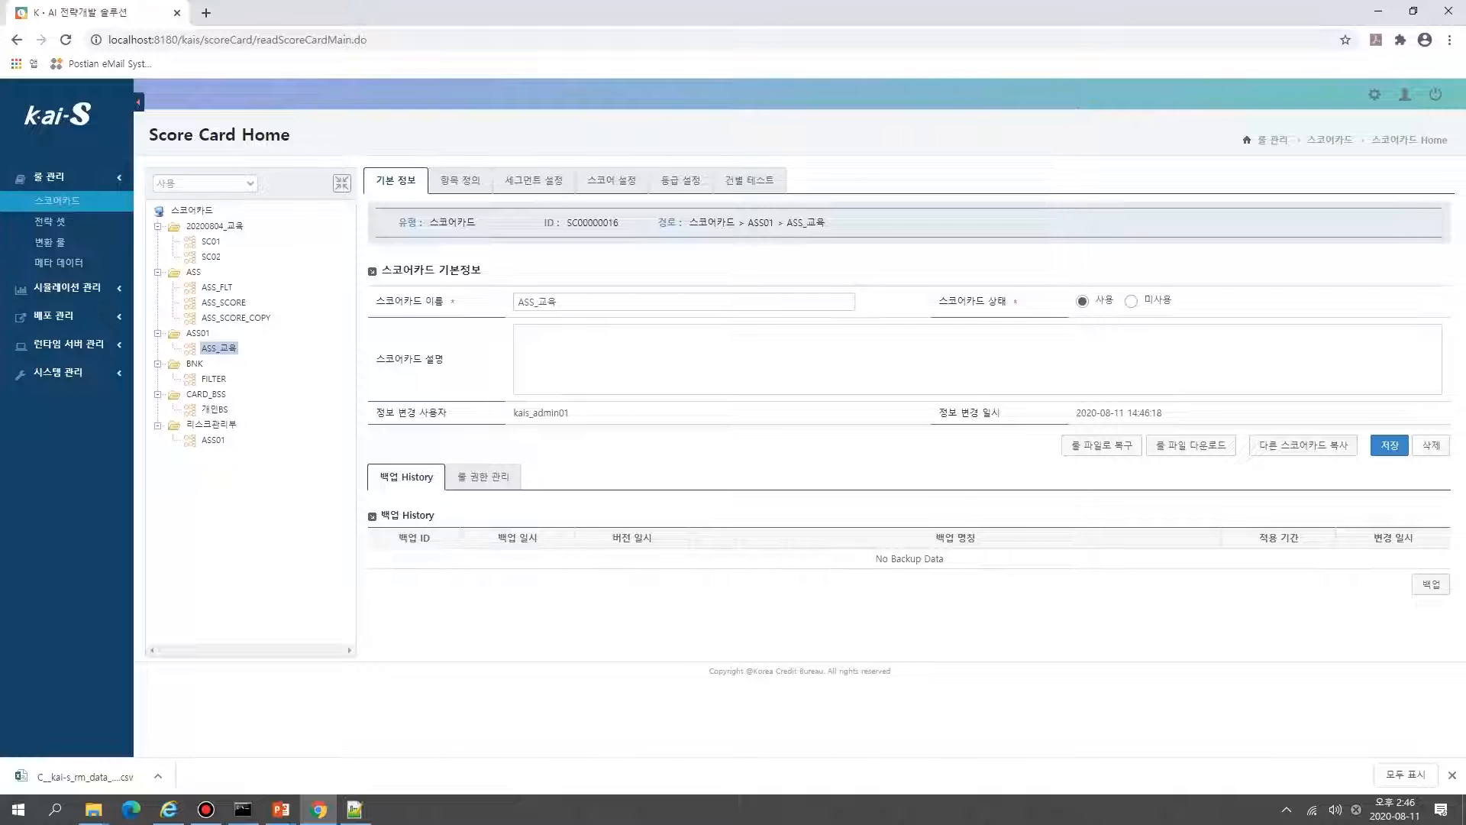
Step: Open the item definition (항목 정의) of ASS_교육 and add an empty row to the score item list
left_click(461, 180)
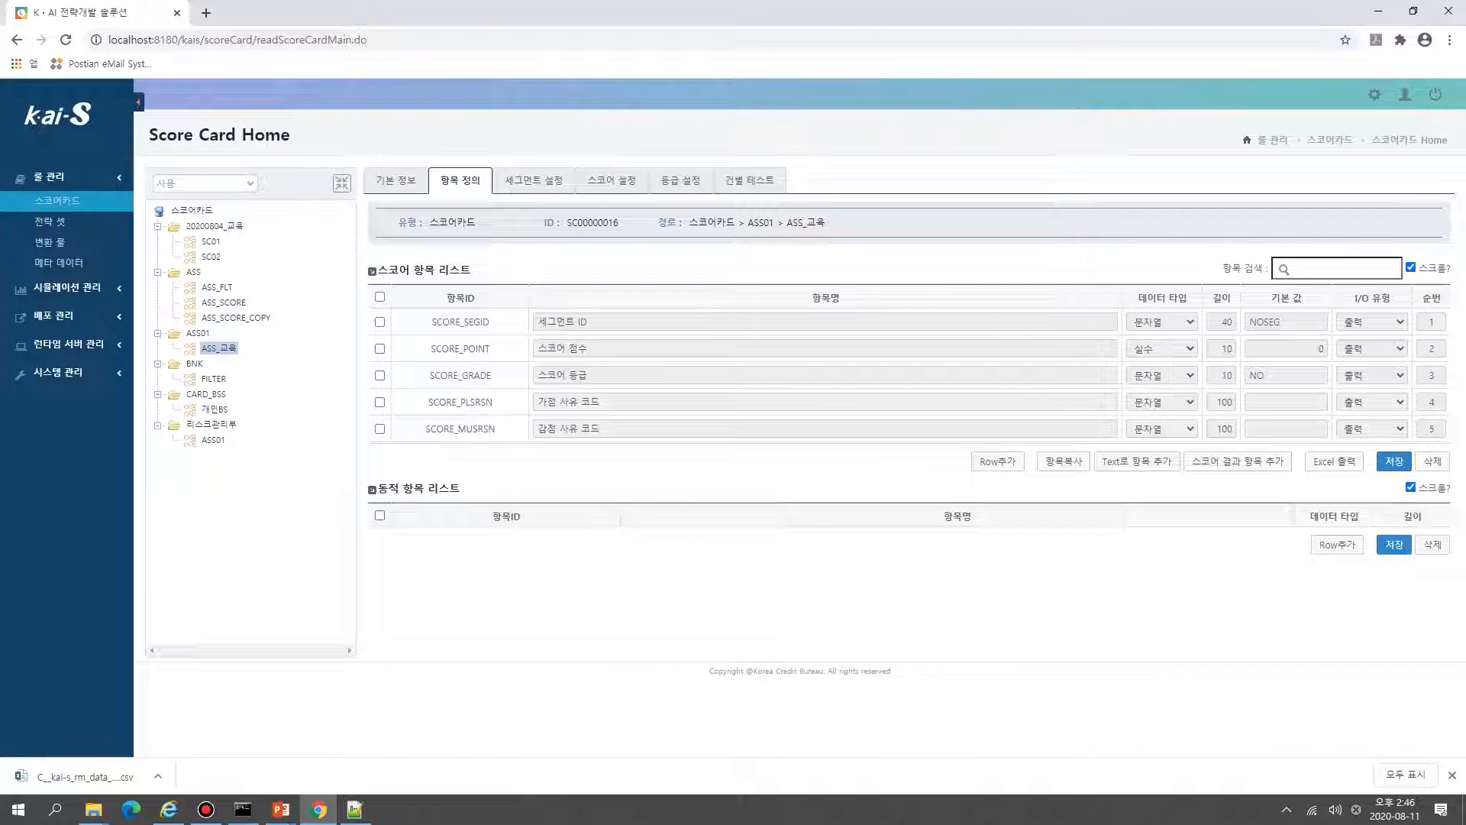
left_click(998, 461)
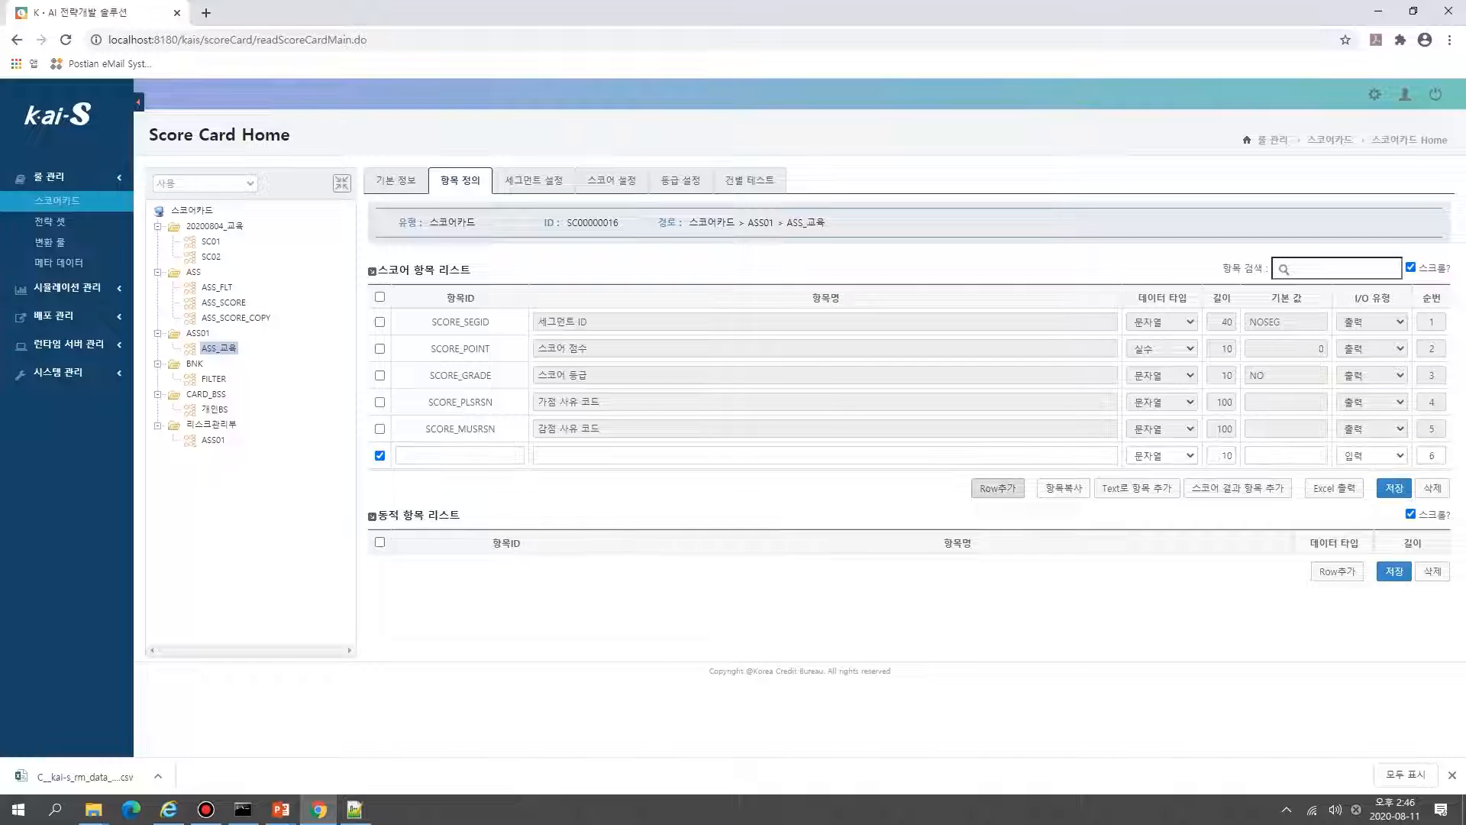
Step: Switch to the kai-S 사용자 교육 folder in File Explorer, duplicate the "CS 스코어 카드 및 전략 전산요건" workbook and open the copy
key("alt+Tab")
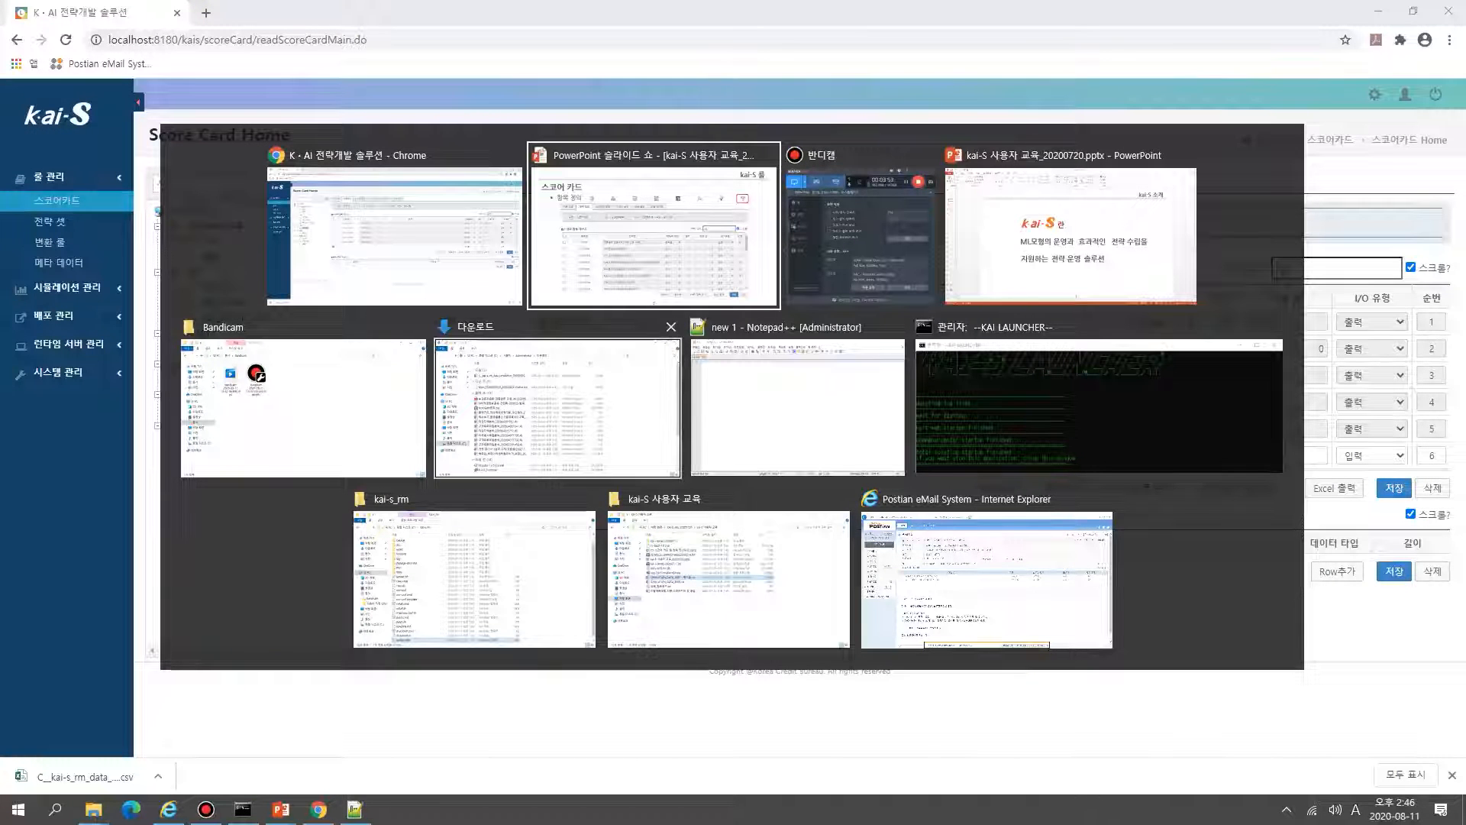
left_click(557, 408)
key("alt+Tab")
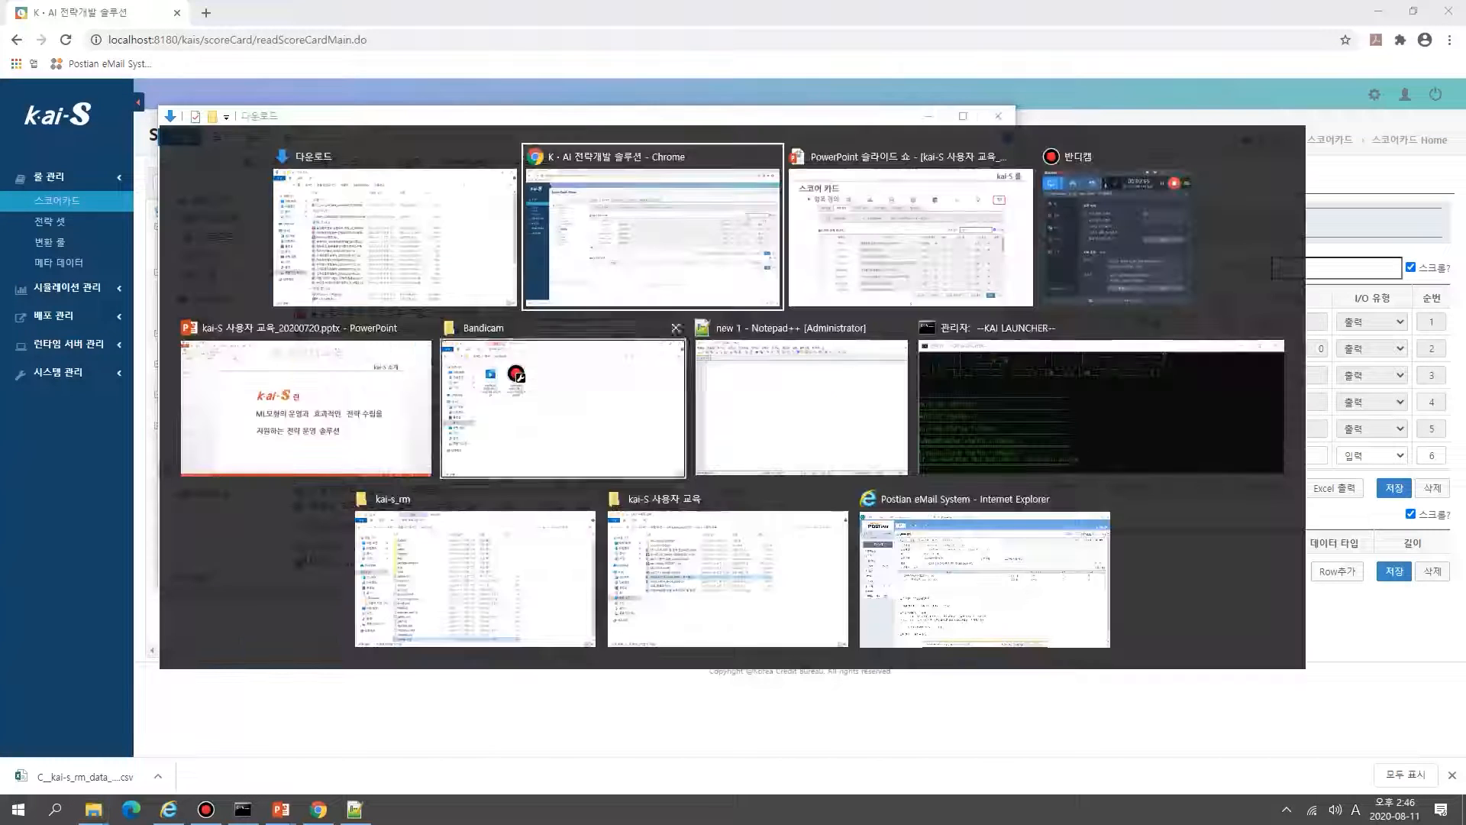
left_click(728, 579)
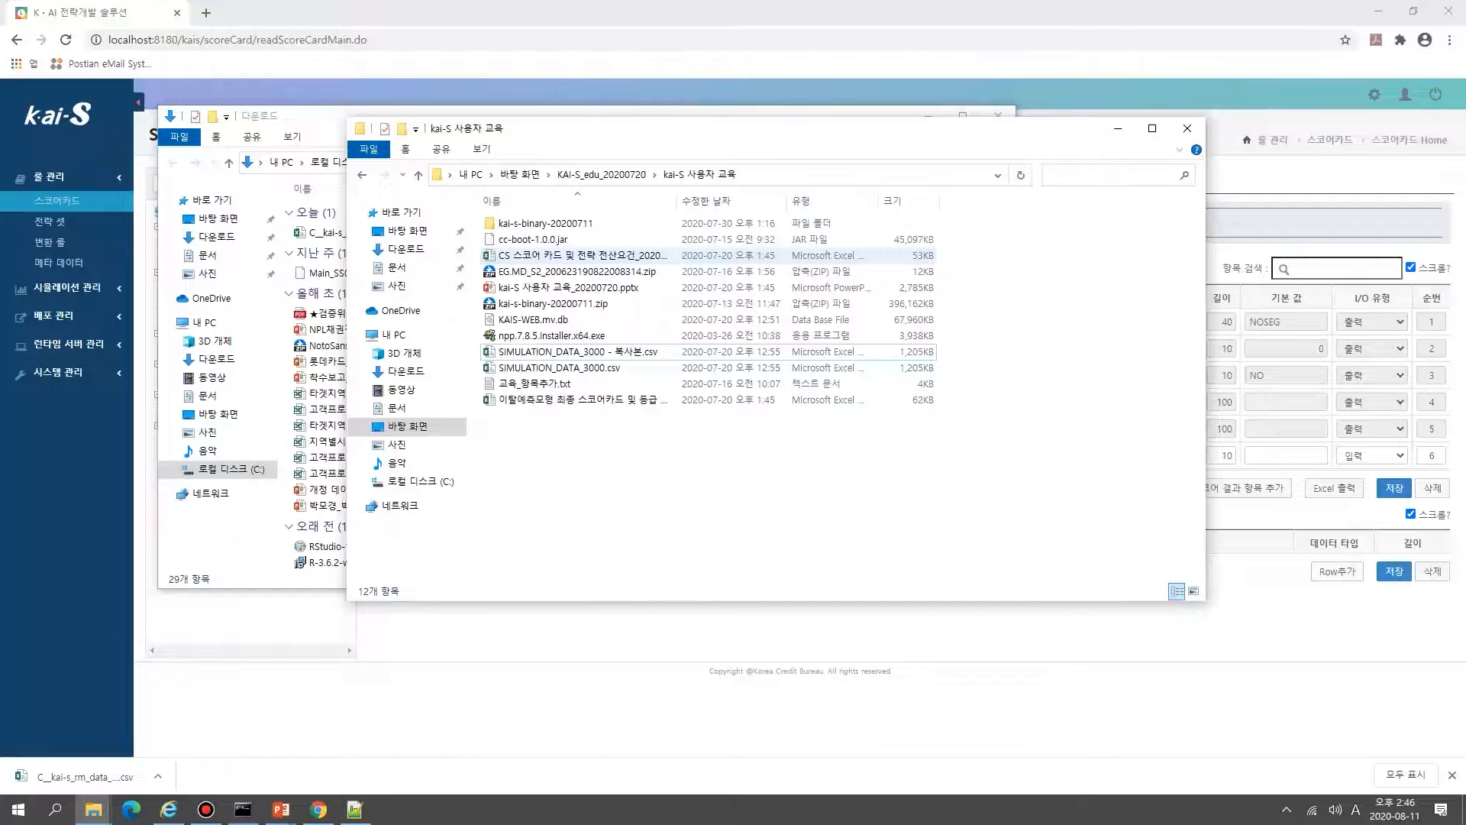
right_click(600, 257)
key("Escape")
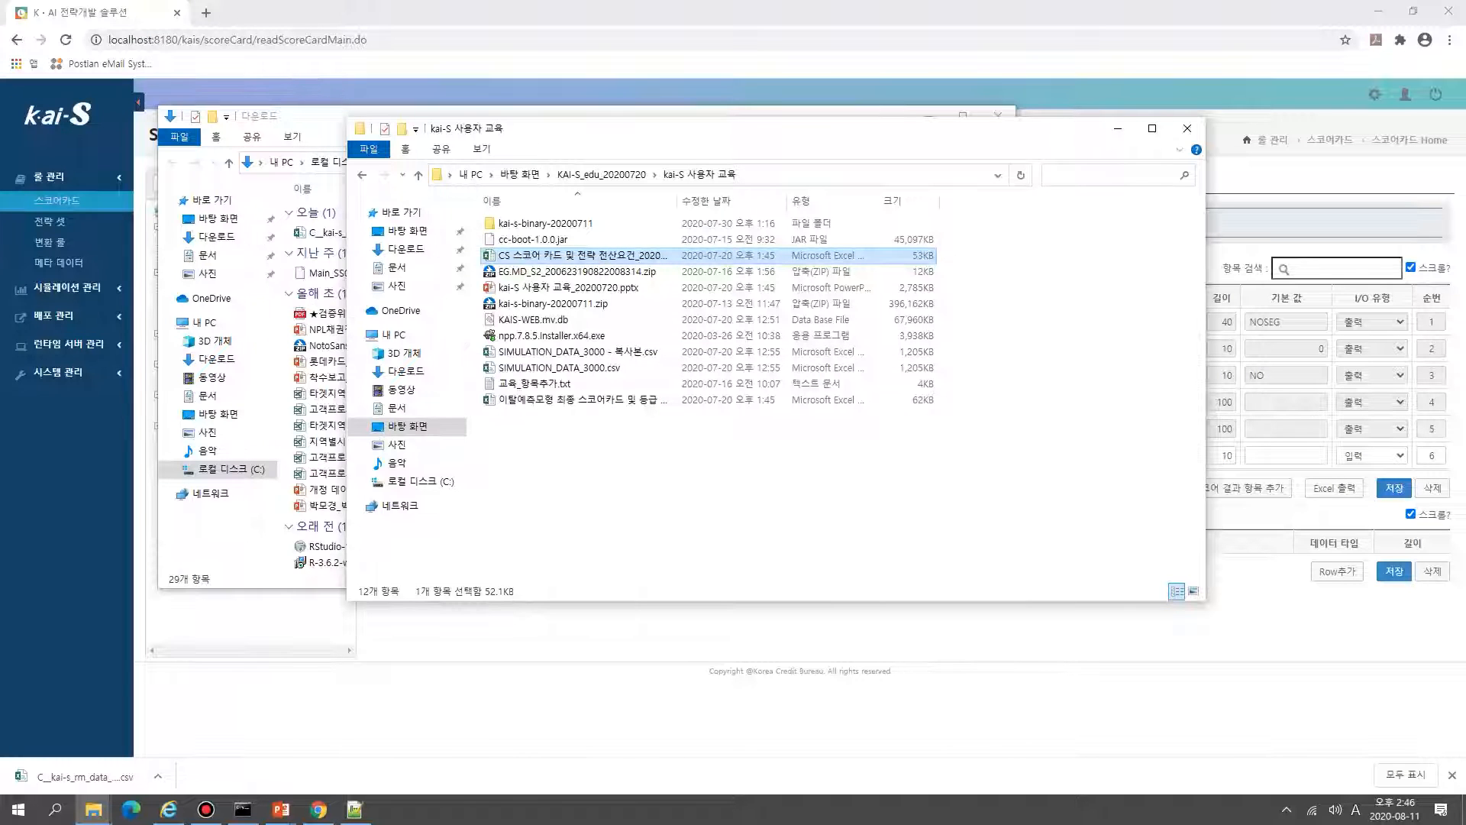
key("ctrl+v")
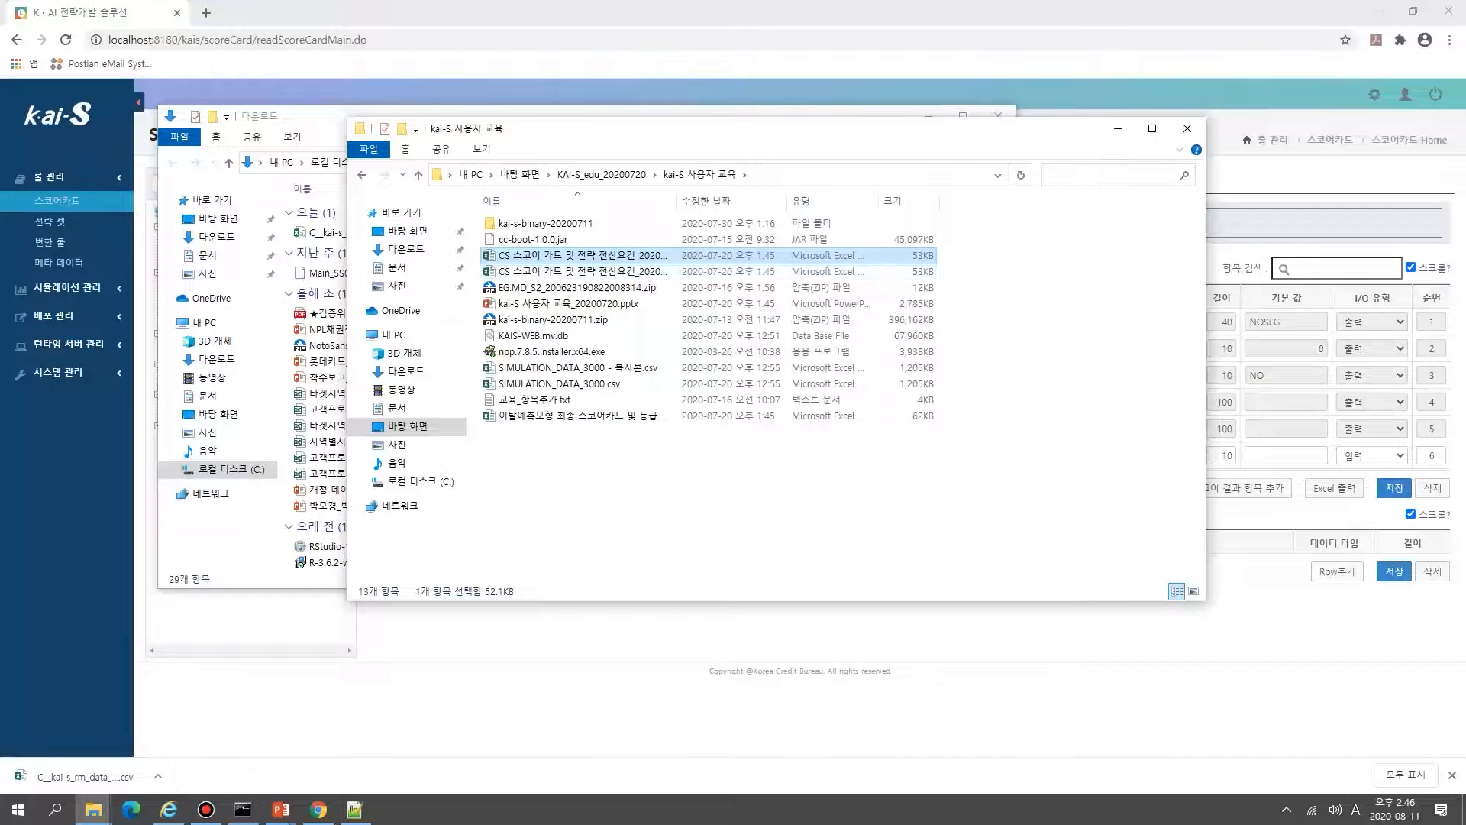
key("Return")
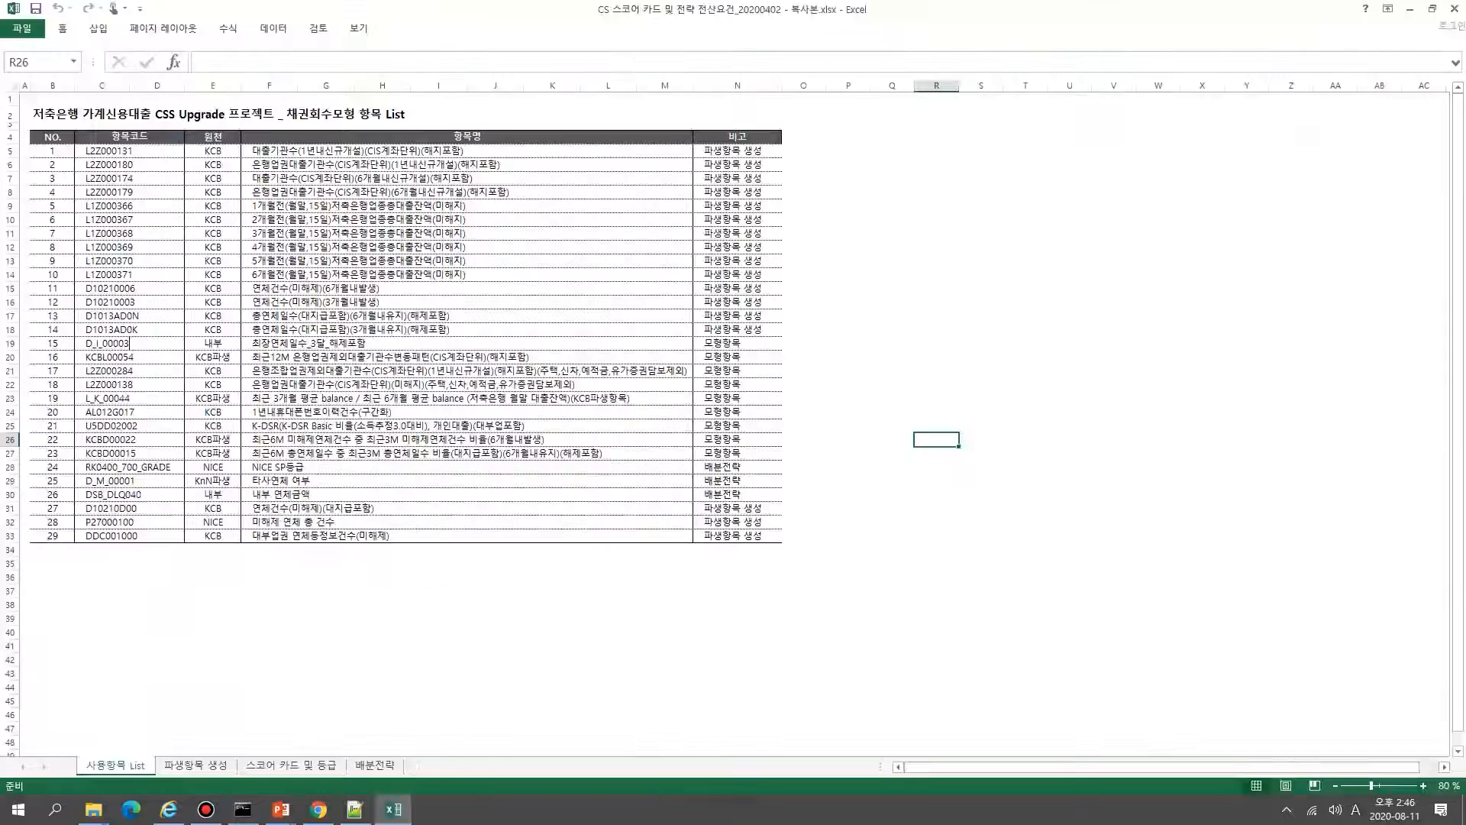
Step: Copy item code L2Z000131 from cell C5 of the workbook into the new score item's 항목ID in Chrome
left_click(130, 165)
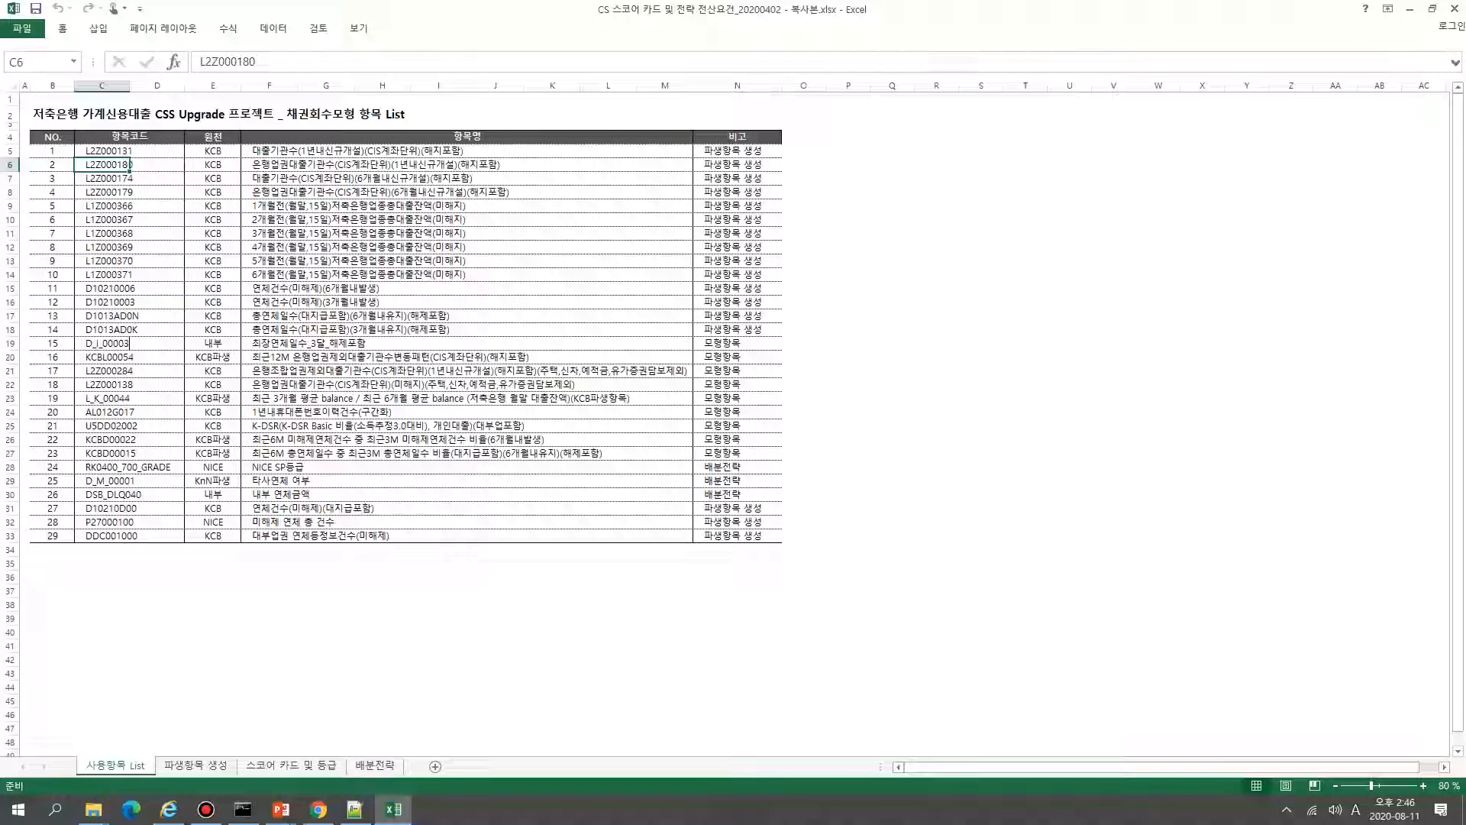
left_click(128, 150)
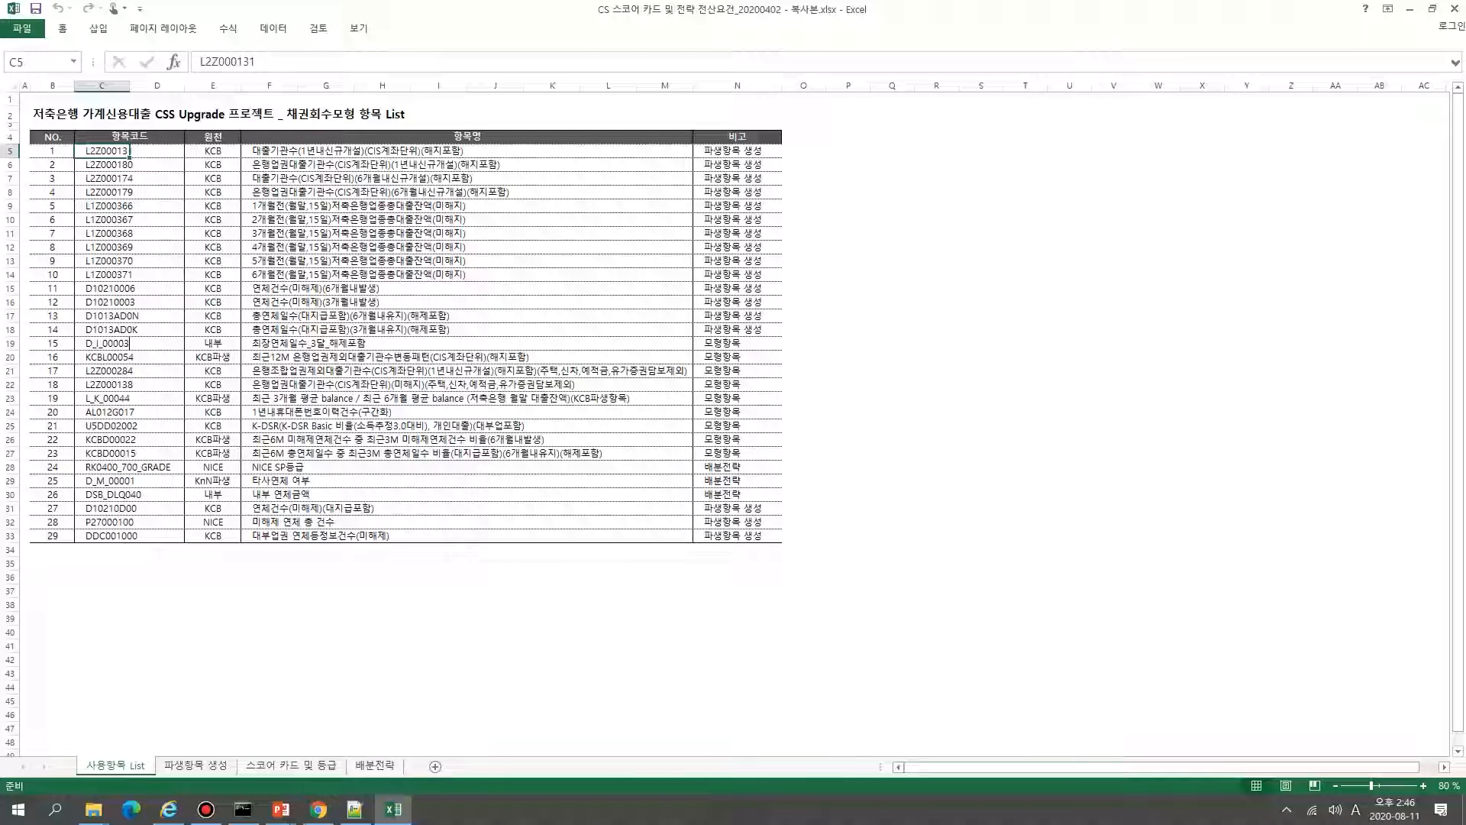
left_click_drag(261, 62, 198, 62)
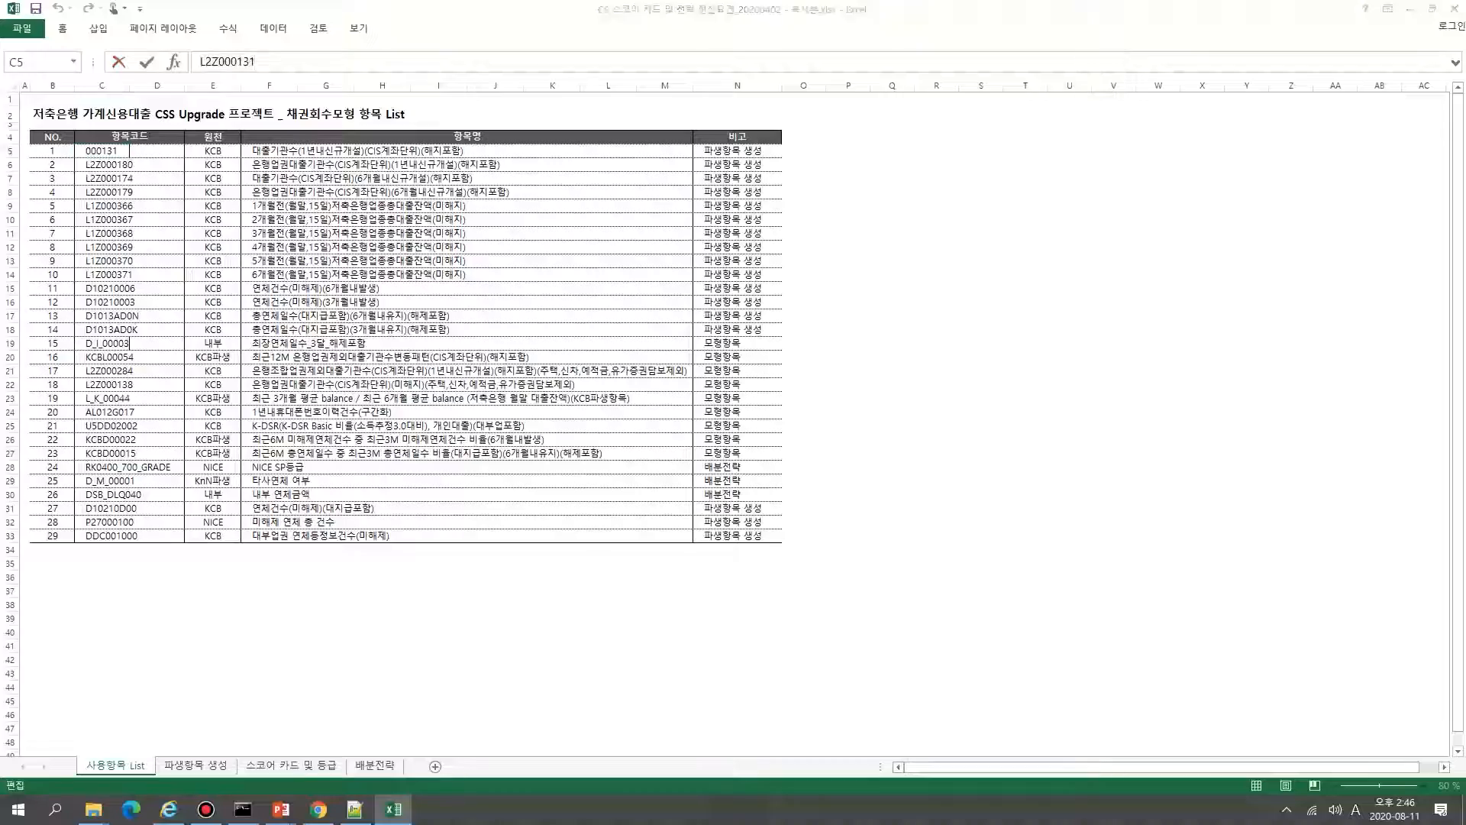
key("super+Tab")
key("Escape")
key("alt+Tab")
key("alt+Tab")
key("alt+Tab")
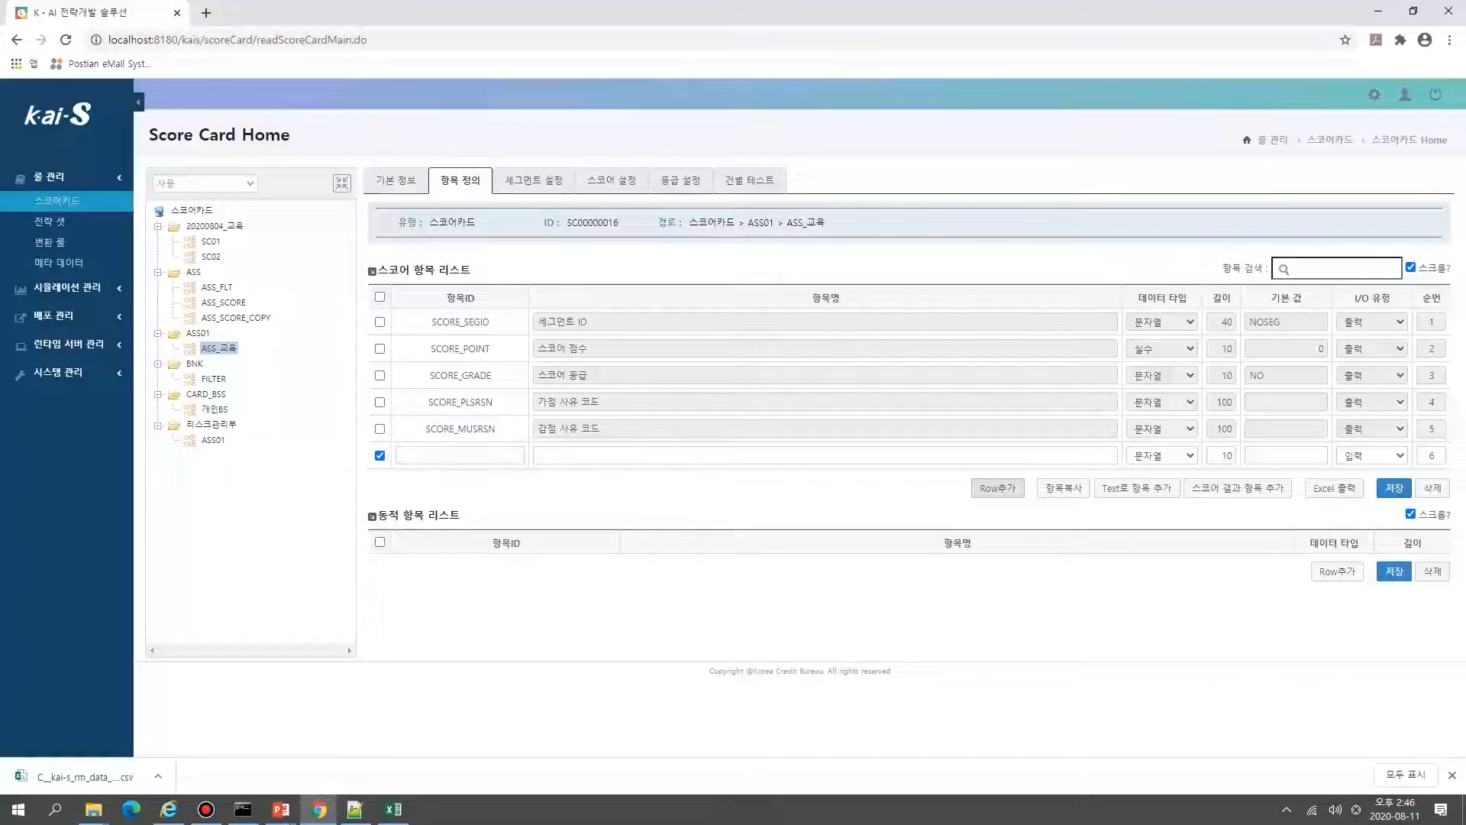
left_click(459, 455)
key("ctrl+v")
Step: Copy the item name 대출기관수(1년내신규개설)(CIS계좌단위)(해지포함) from cell F5 in Excel into the new row's 항목명 in Chrome
key("super+Tab")
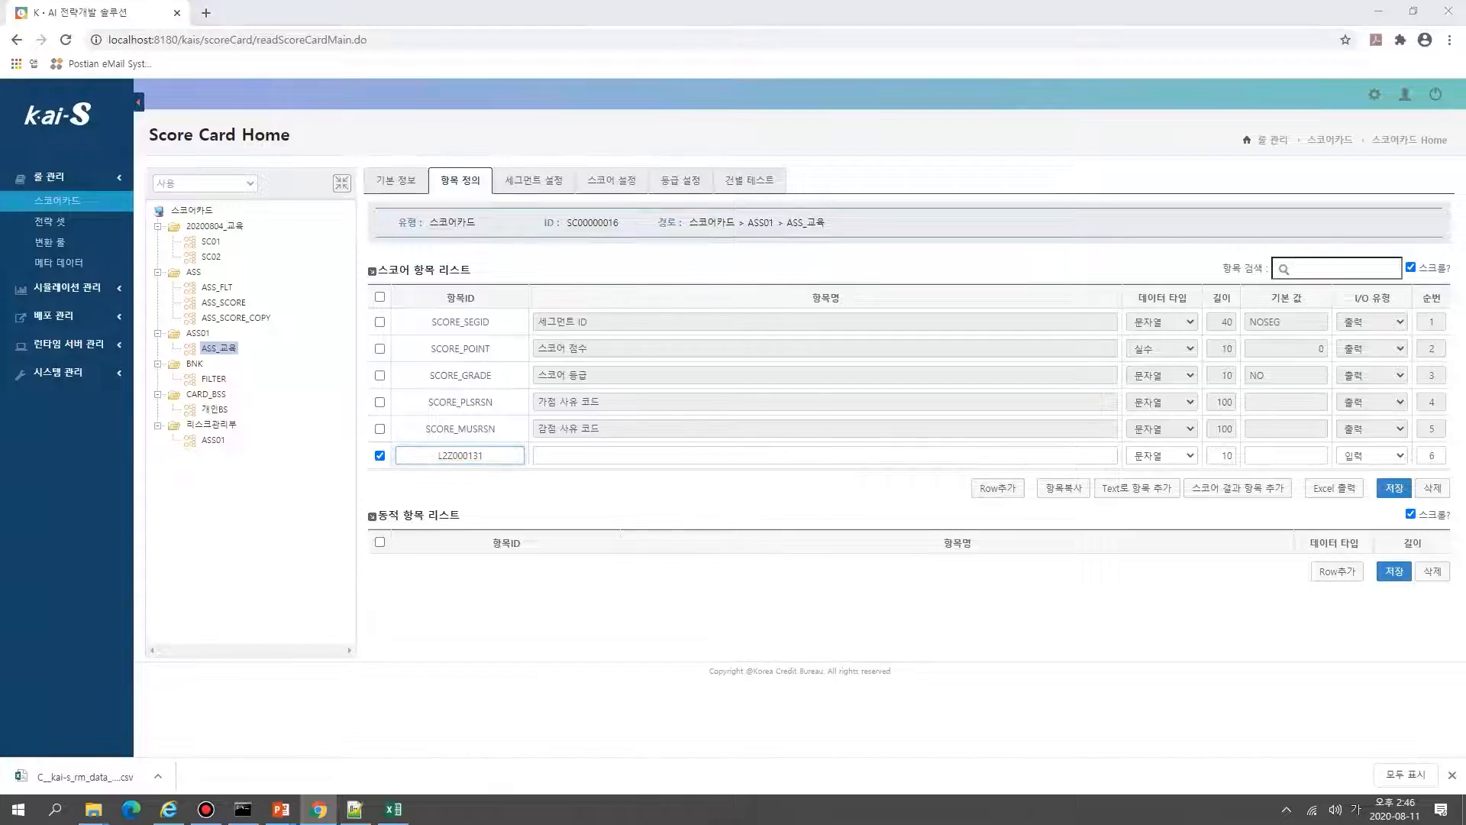
left_click(467, 203)
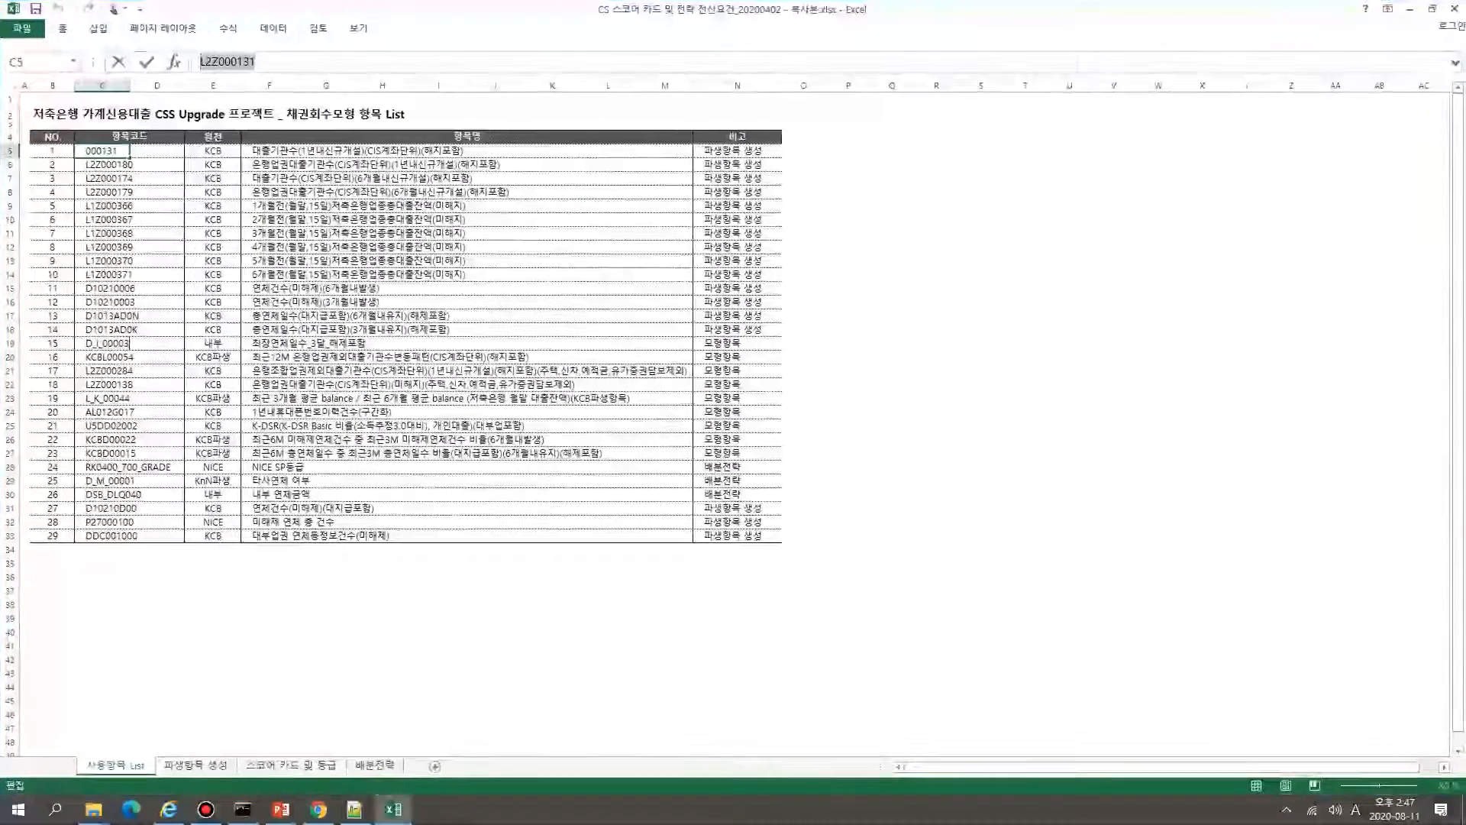
left_click(353, 152)
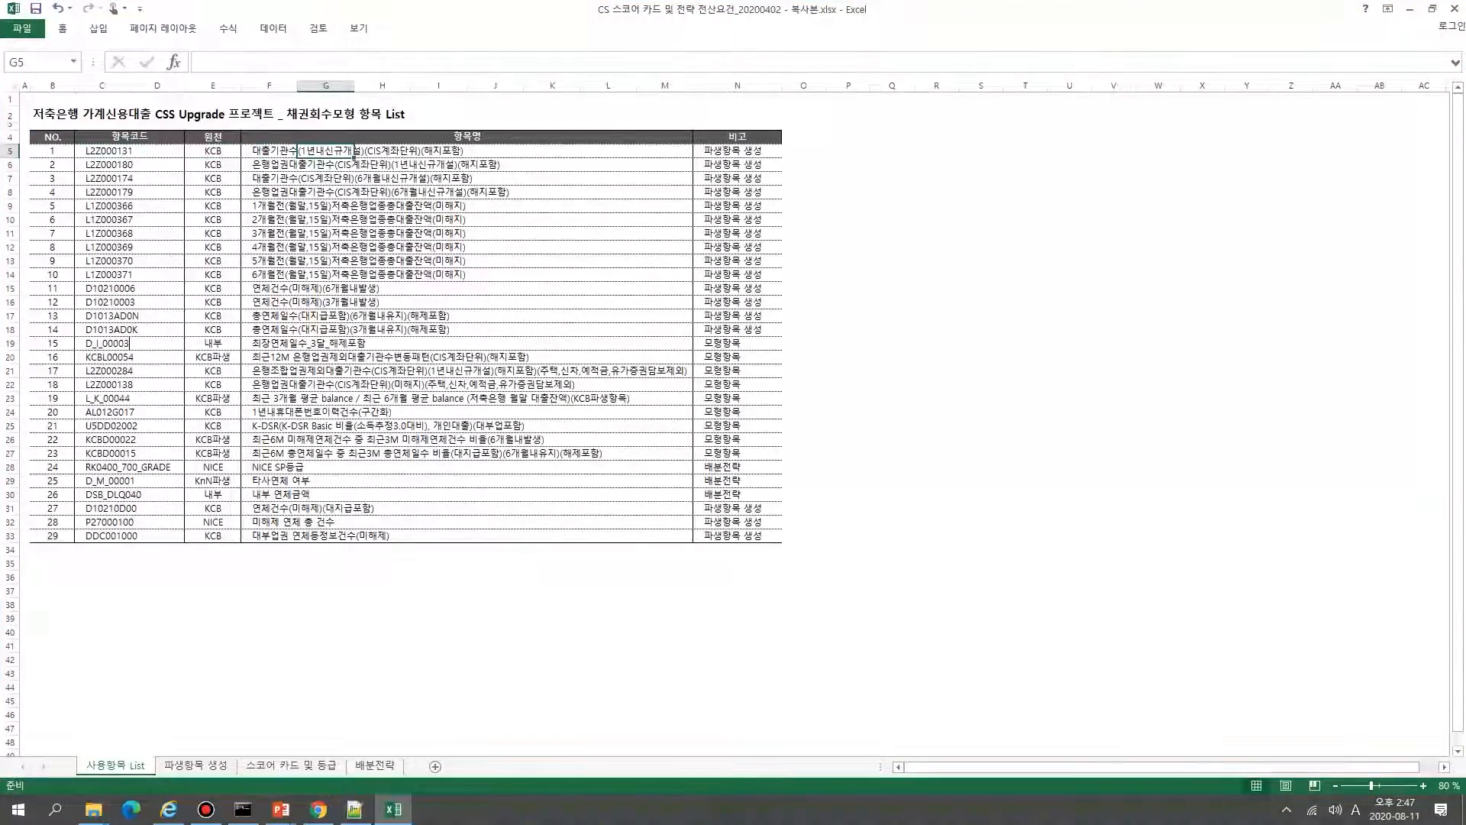
left_click(297, 151)
left_click_drag(200, 62, 465, 61)
key("ctrl+c")
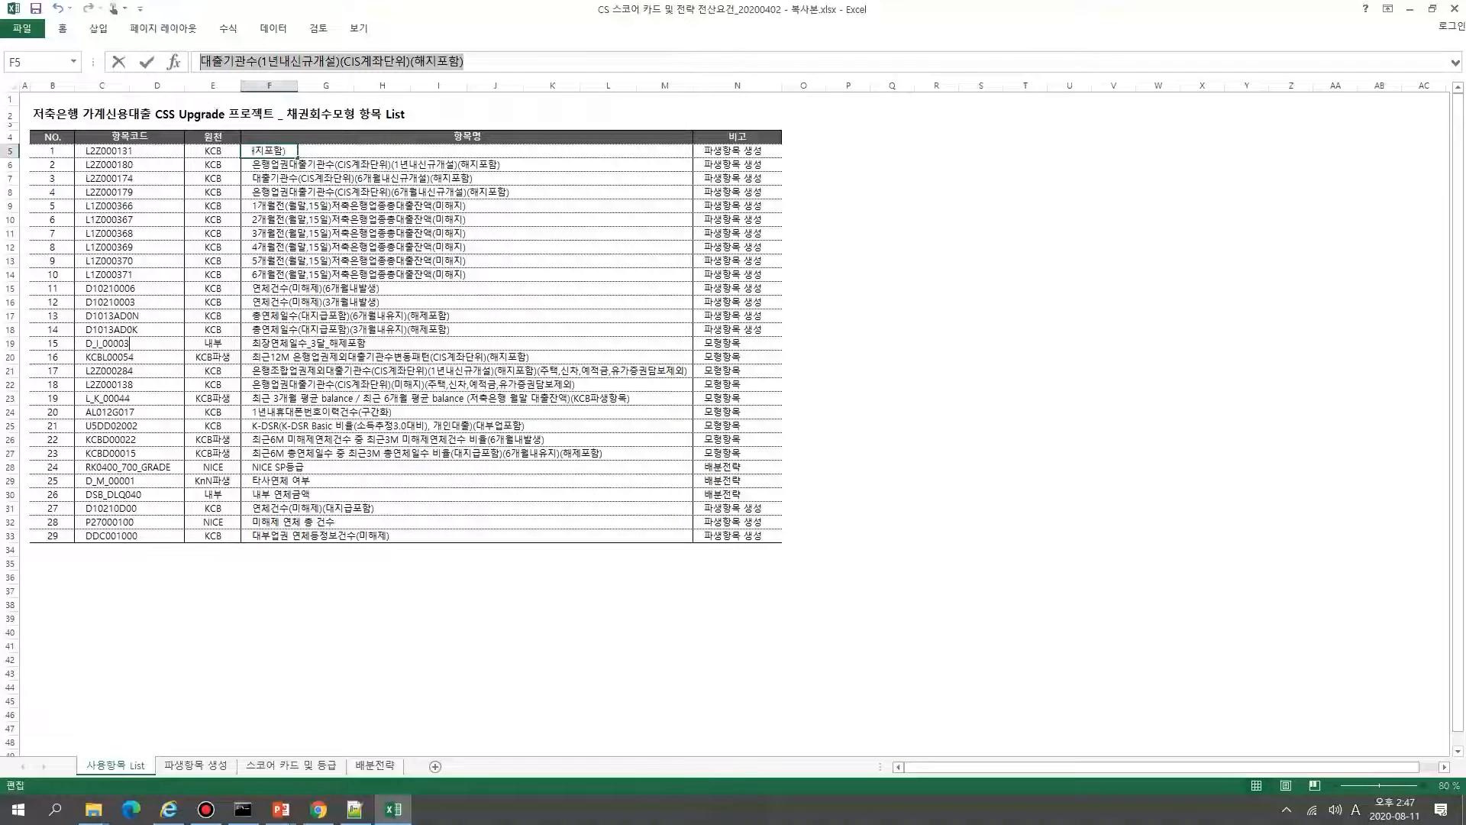
key("alt+Tab")
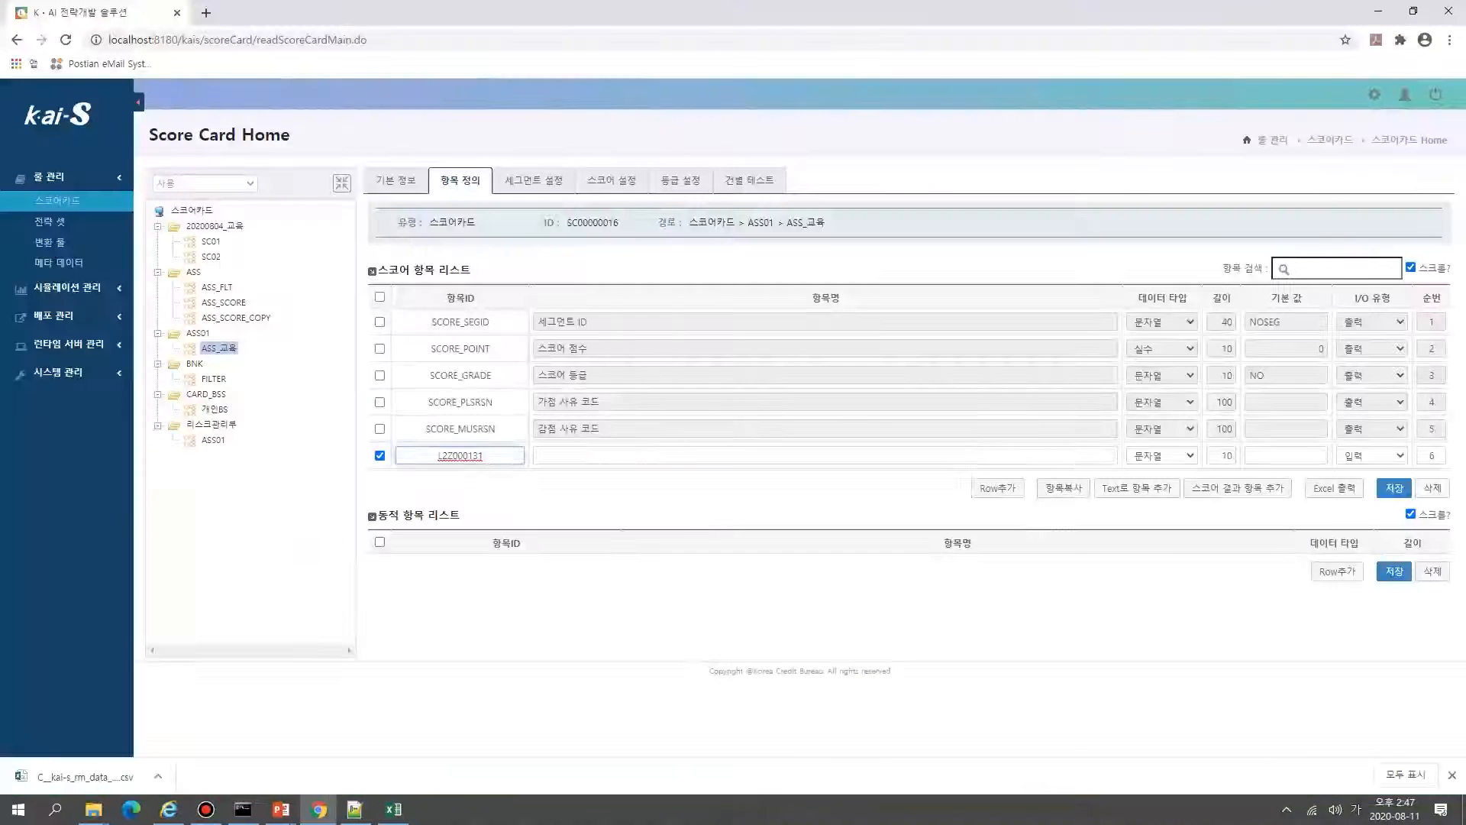
key("Tab")
key("ctrl+v")
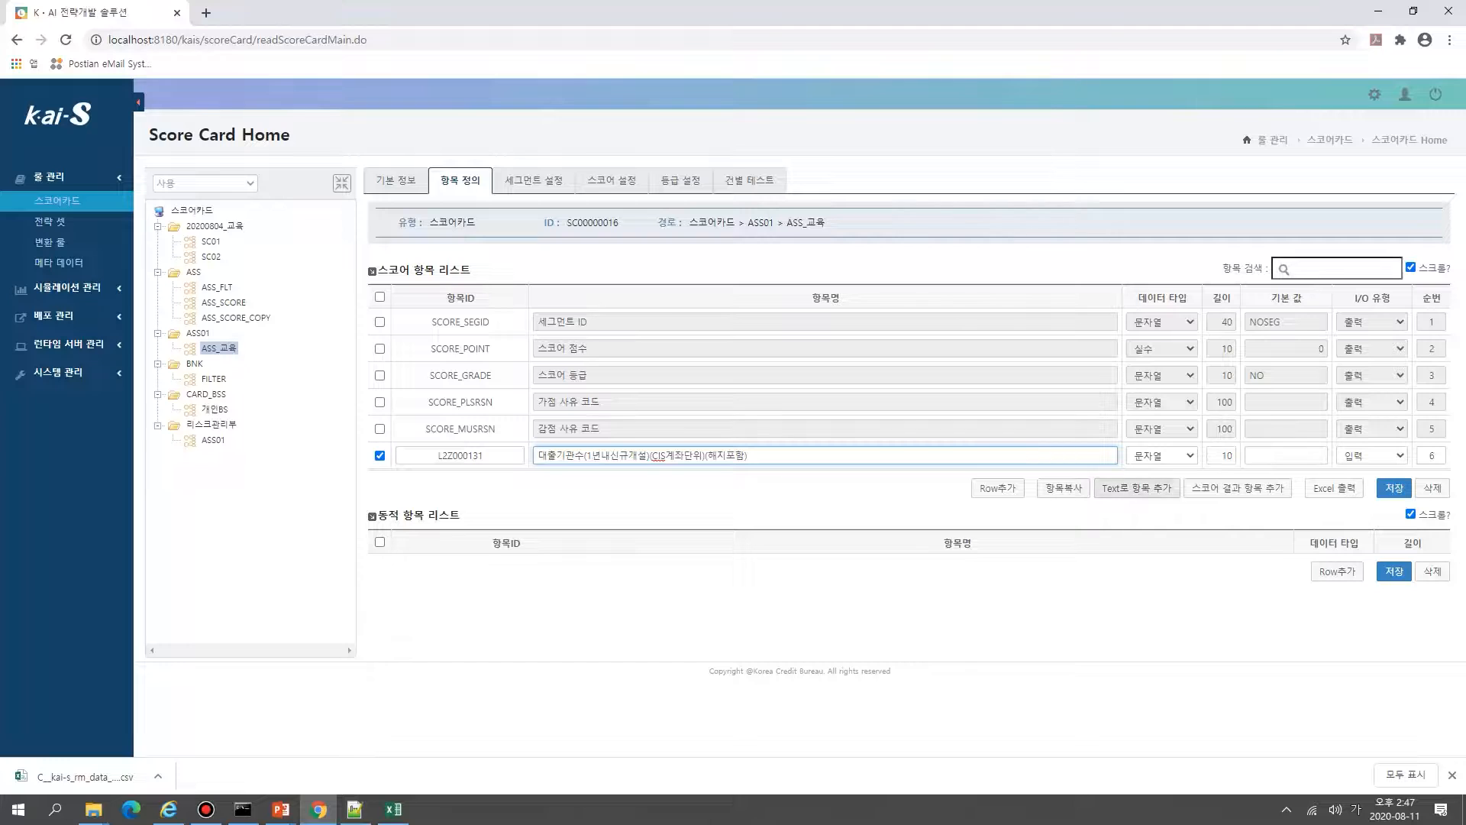
Step: Set the new item's data type to 실수, review the I/O type options while keeping 입력, and save the score item list
left_click(1162, 456)
left_click(1145, 497)
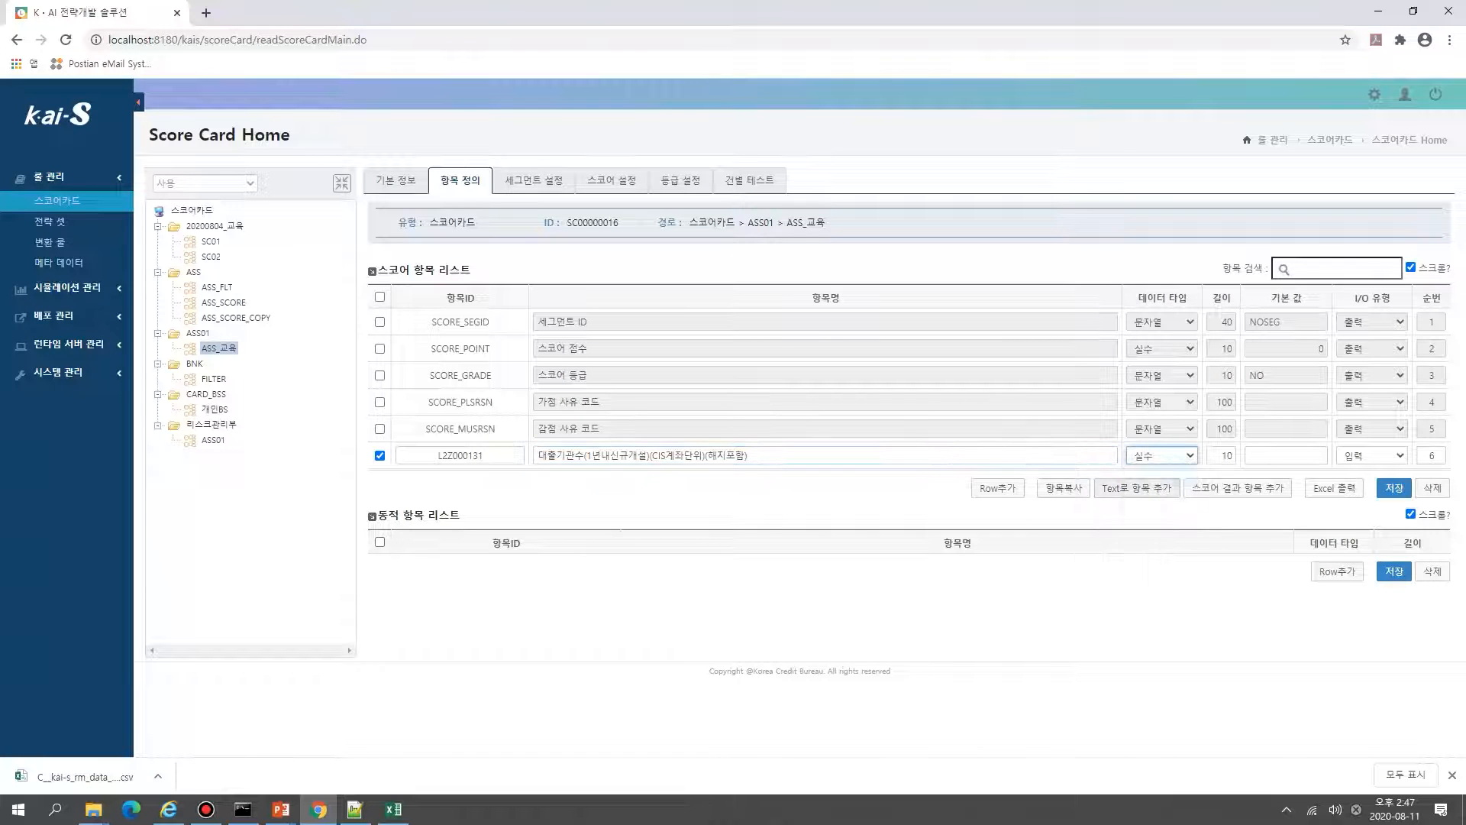
key("Tab")
key("Tab")
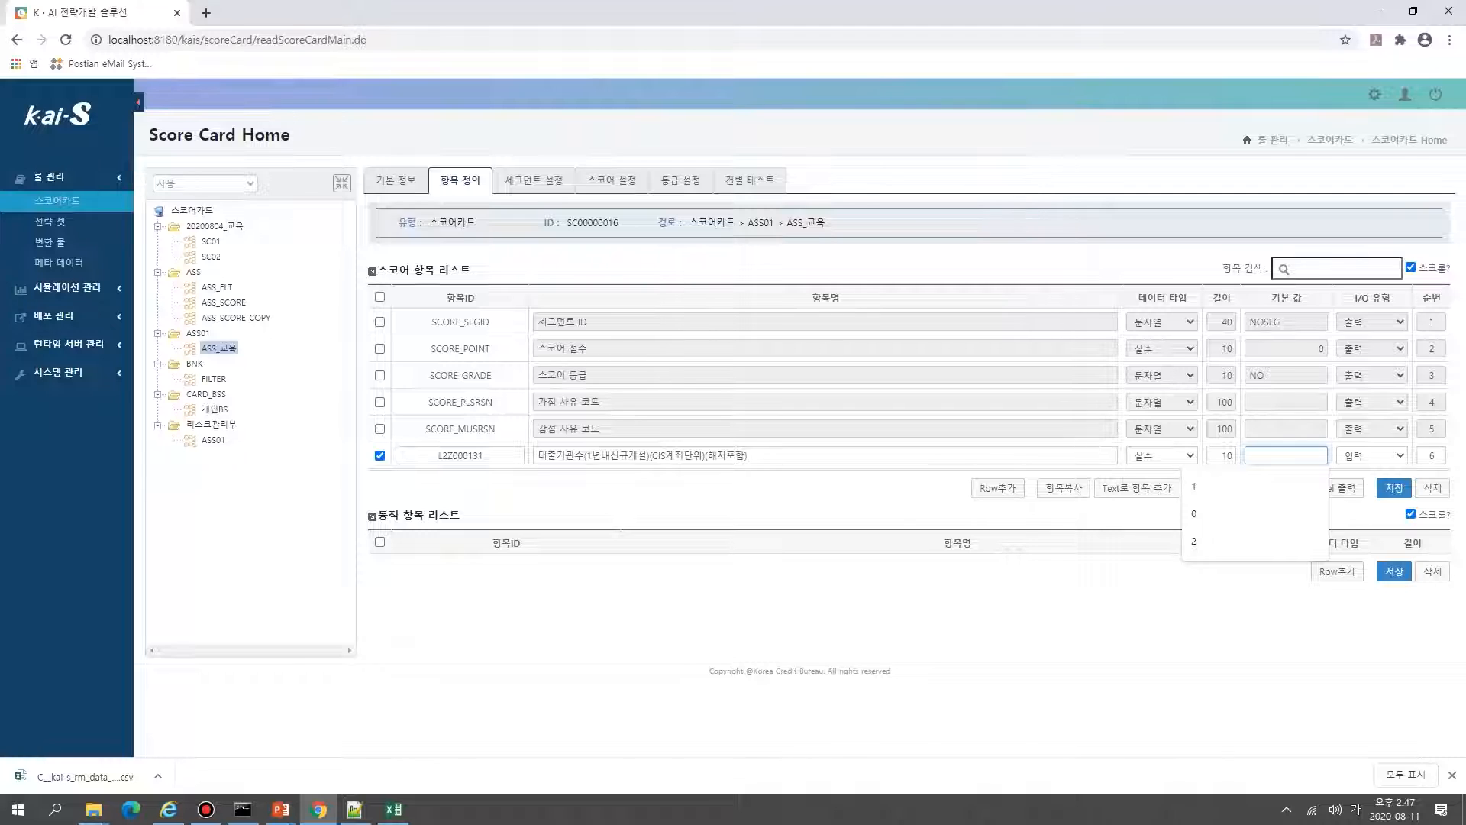
left_click(1372, 455)
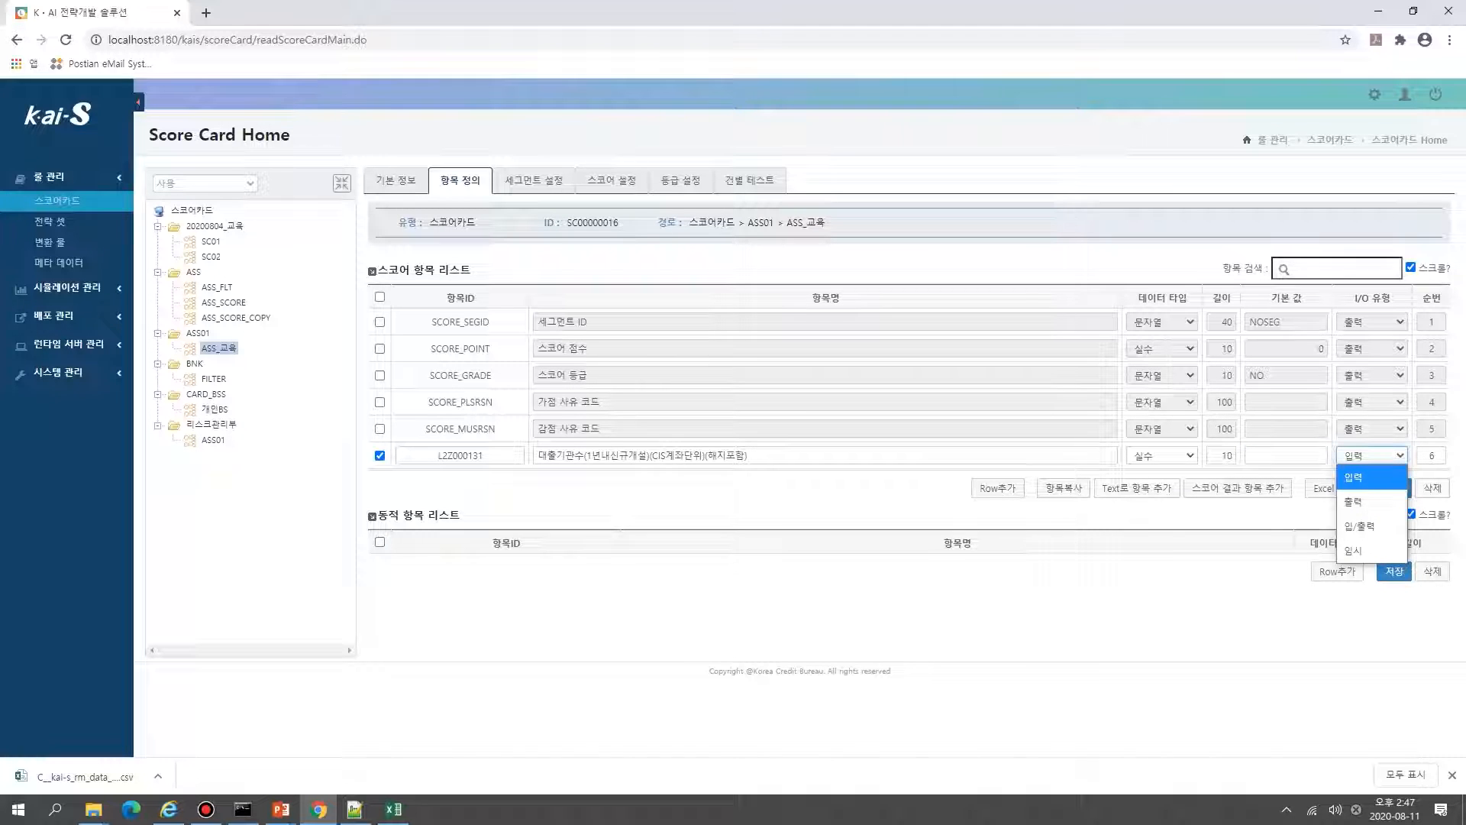
key("Return")
left_click(1372, 456)
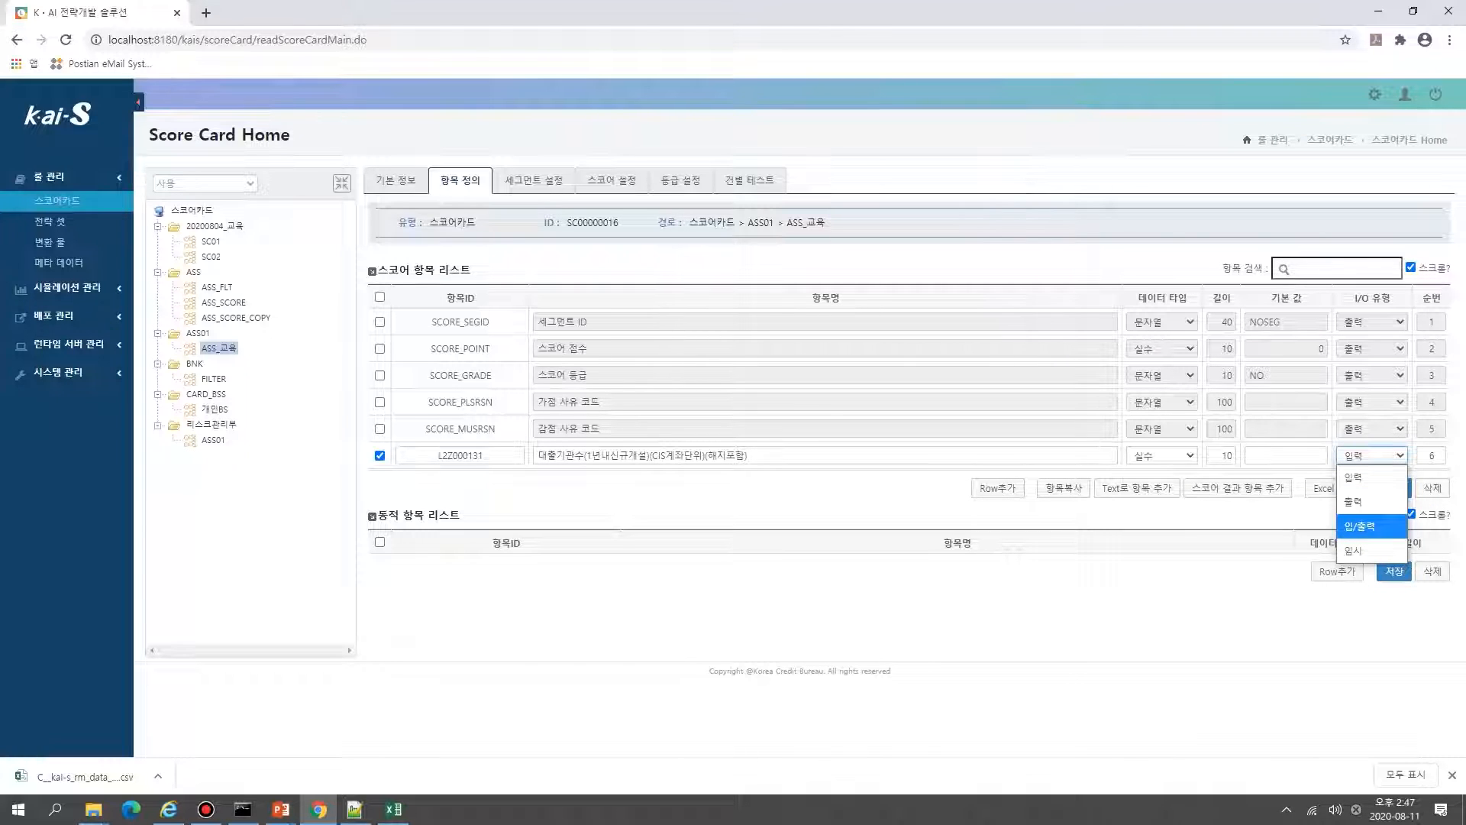
key("Down")
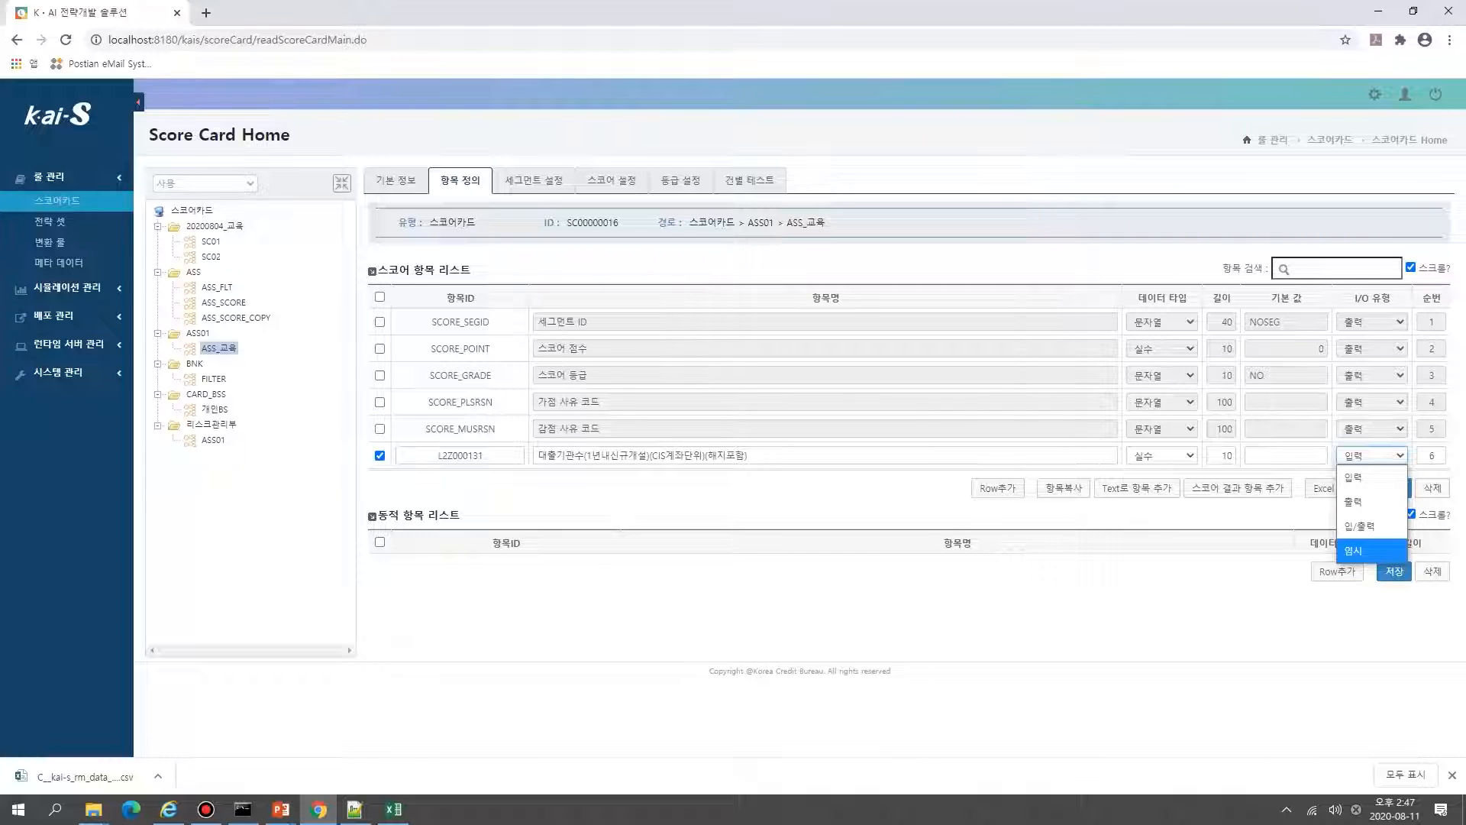
left_click(1304, 512)
left_click(1394, 489)
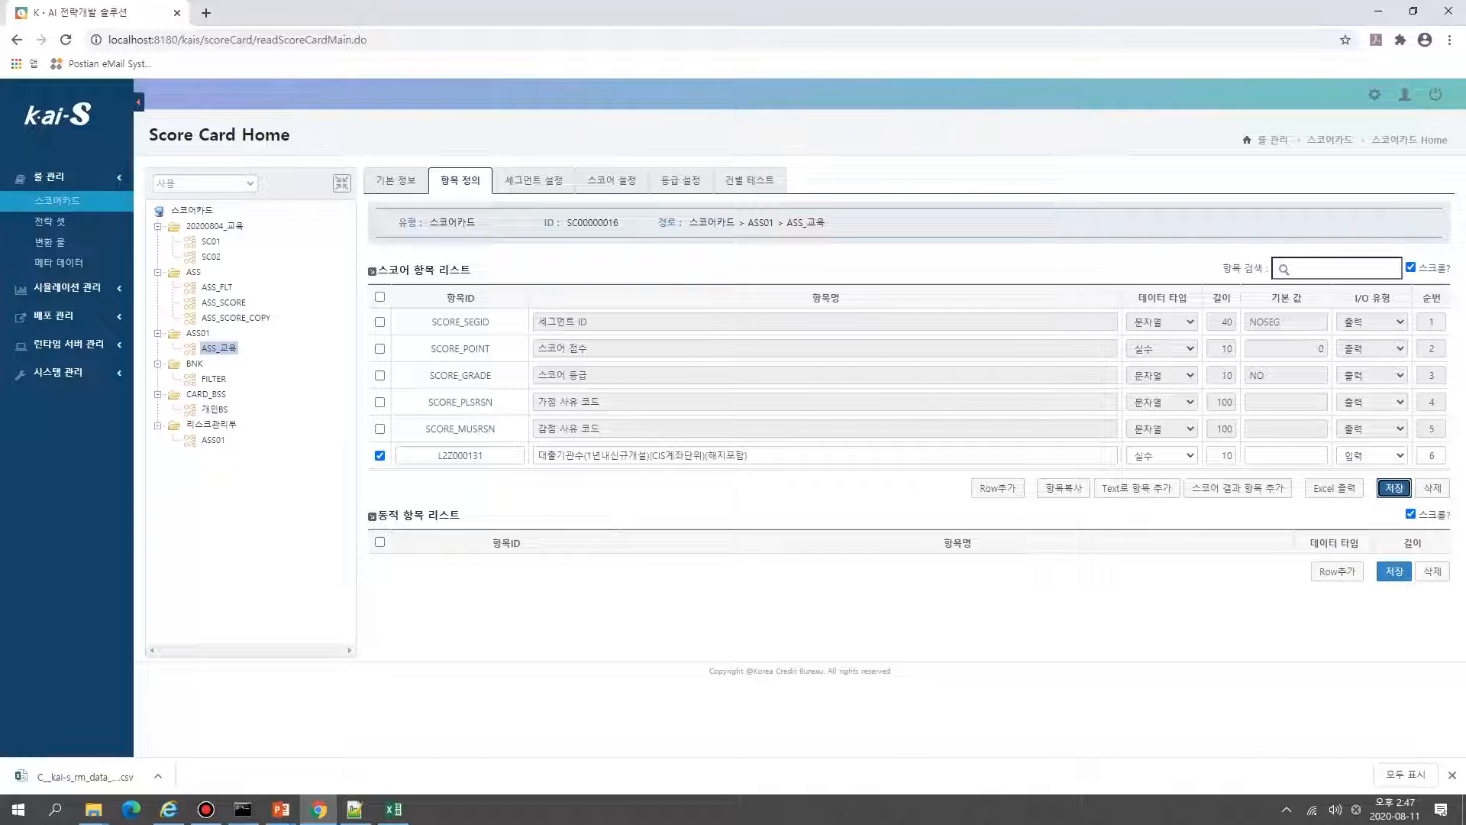
key("Return")
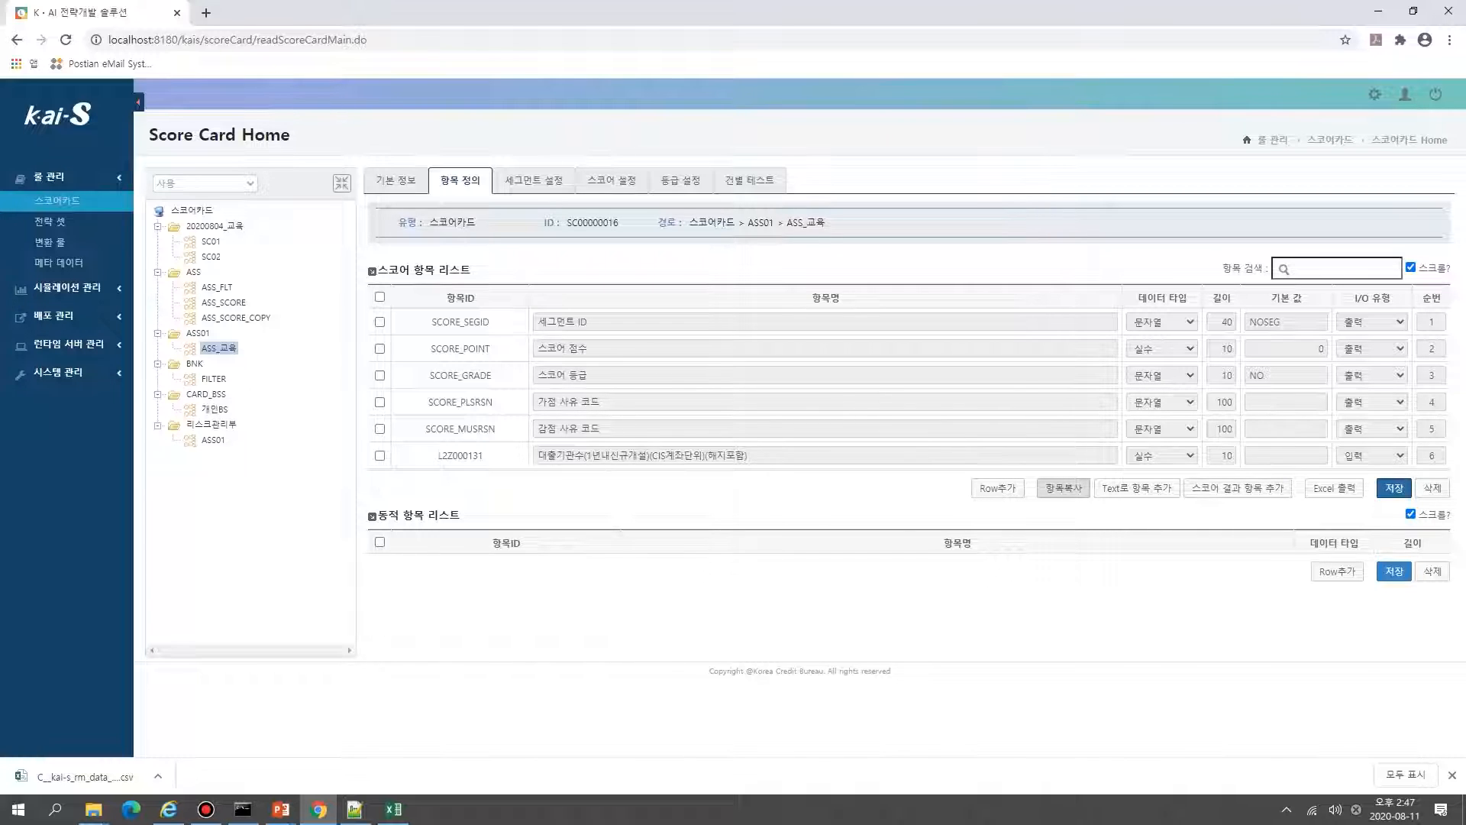
Step: Start copying items into the scorecard, switching the source to 전략셋 and loading the items of 00.BNK_ASS_MAIN
left_click(1064, 487)
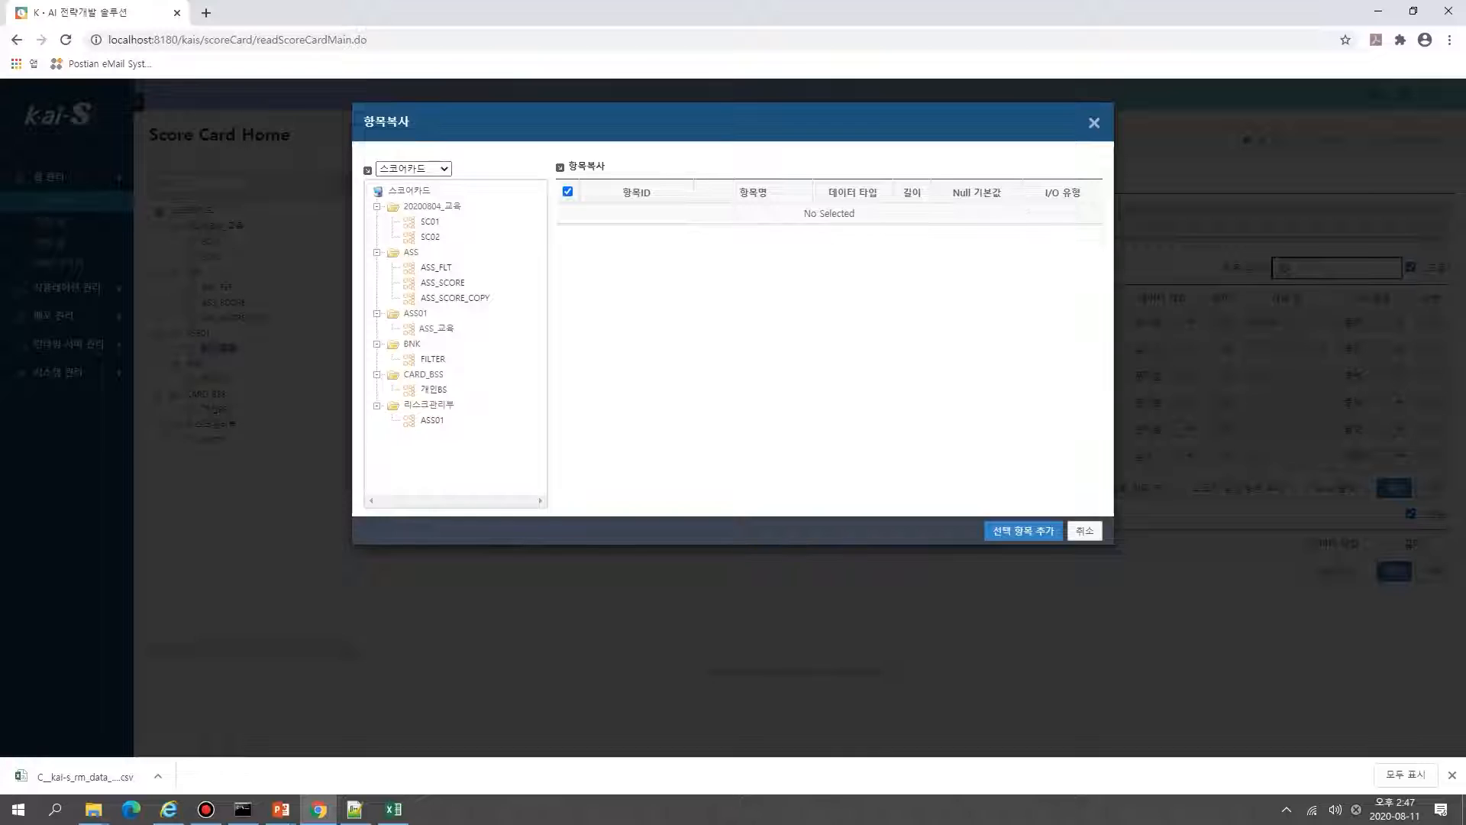
left_click(413, 169)
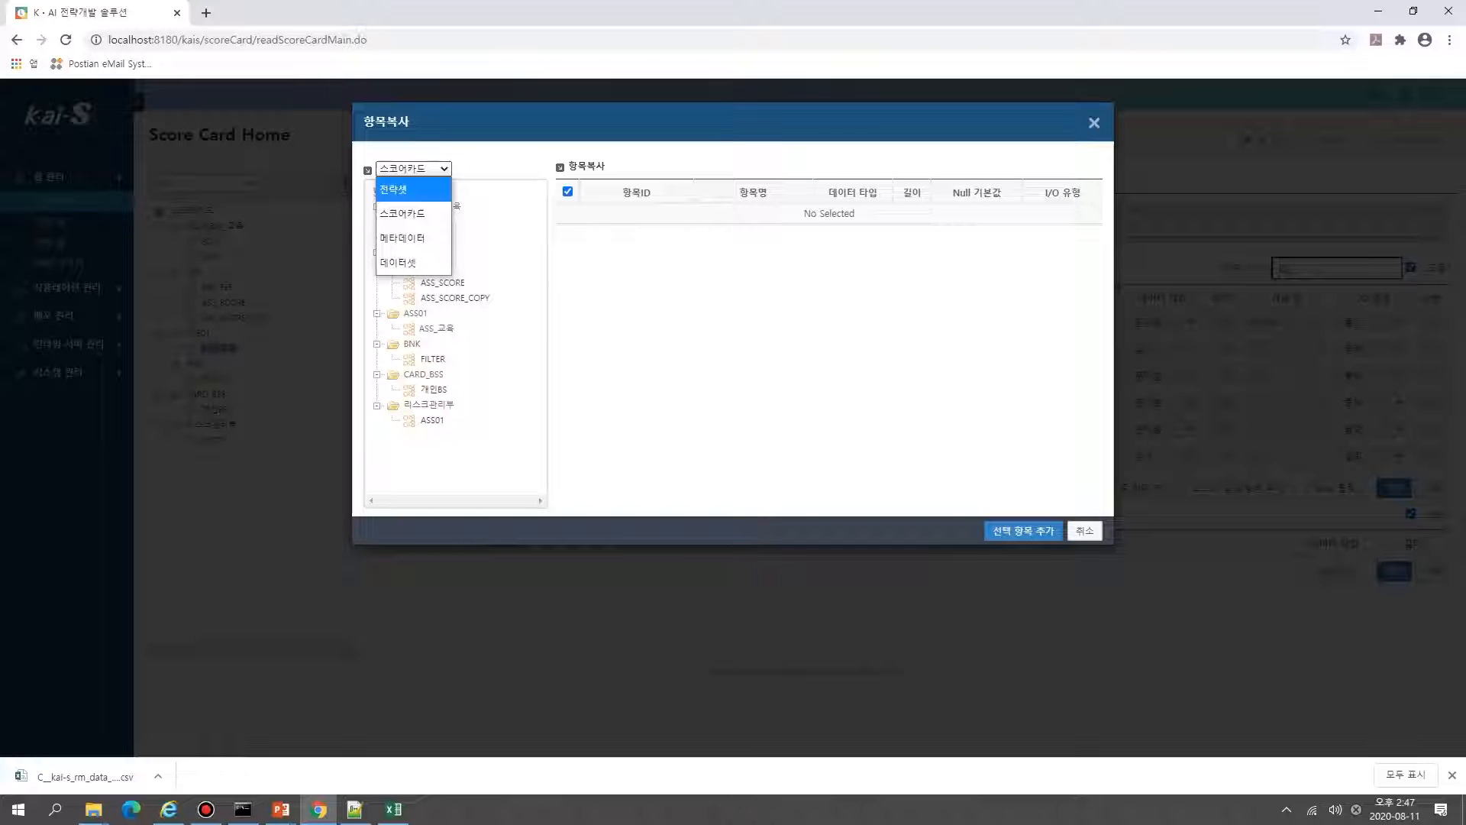
left_click(413, 189)
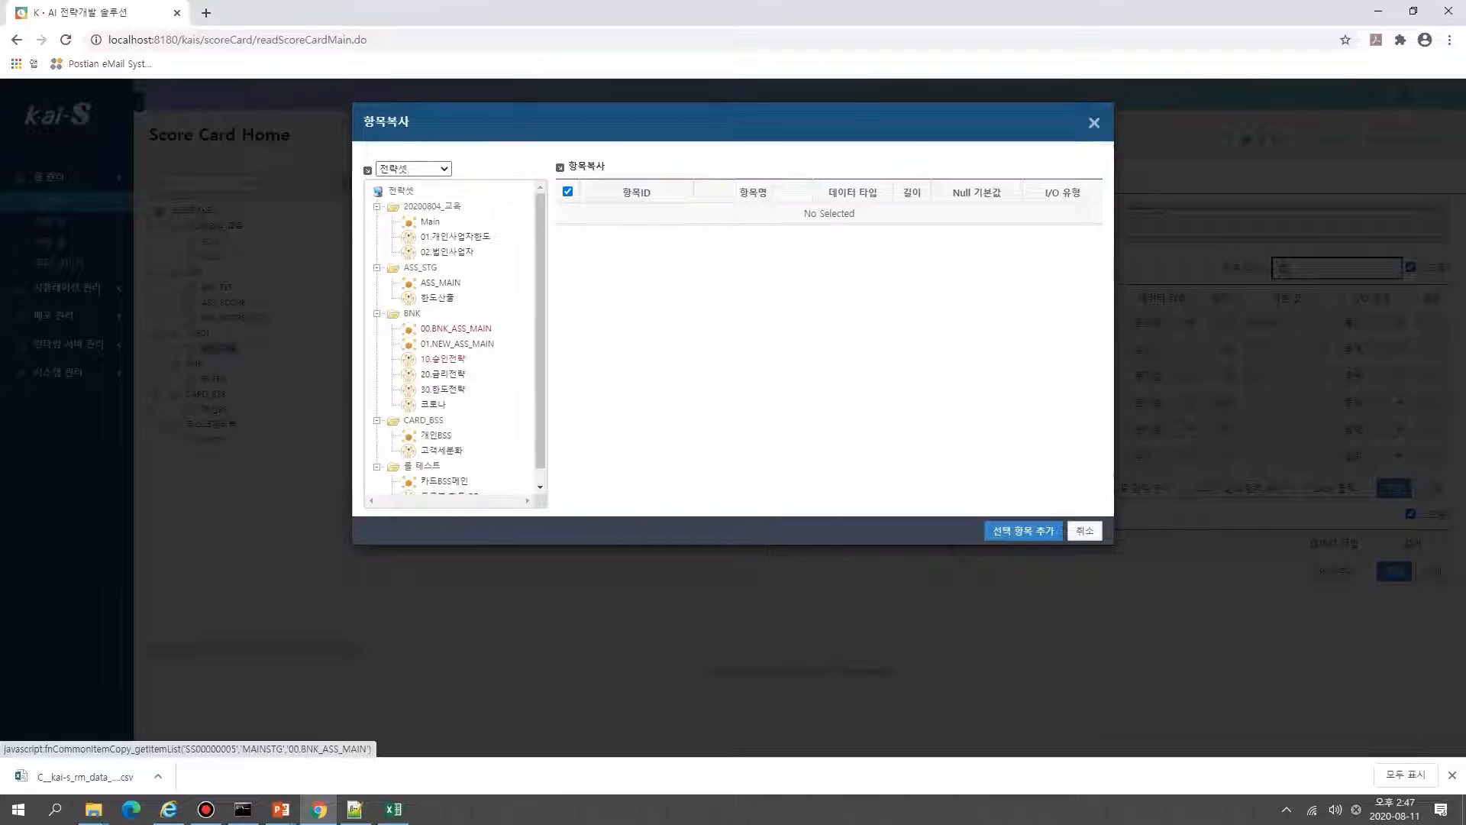
left_click(455, 329)
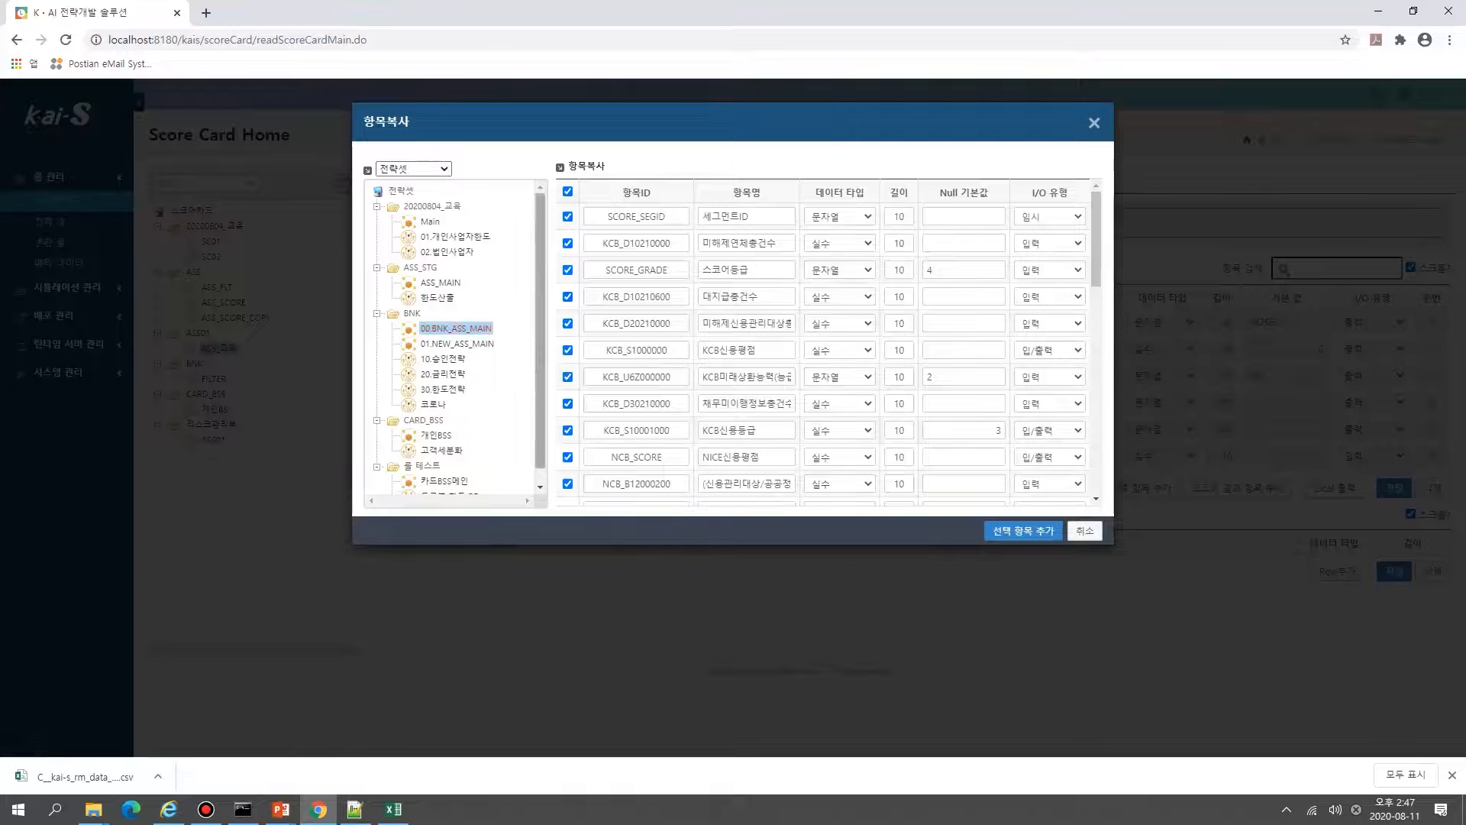
Step: Copy only the items KCB_D10210600, KCB_D20210000 and NCB_B22000200 into the score item list and save it
left_click(567, 191)
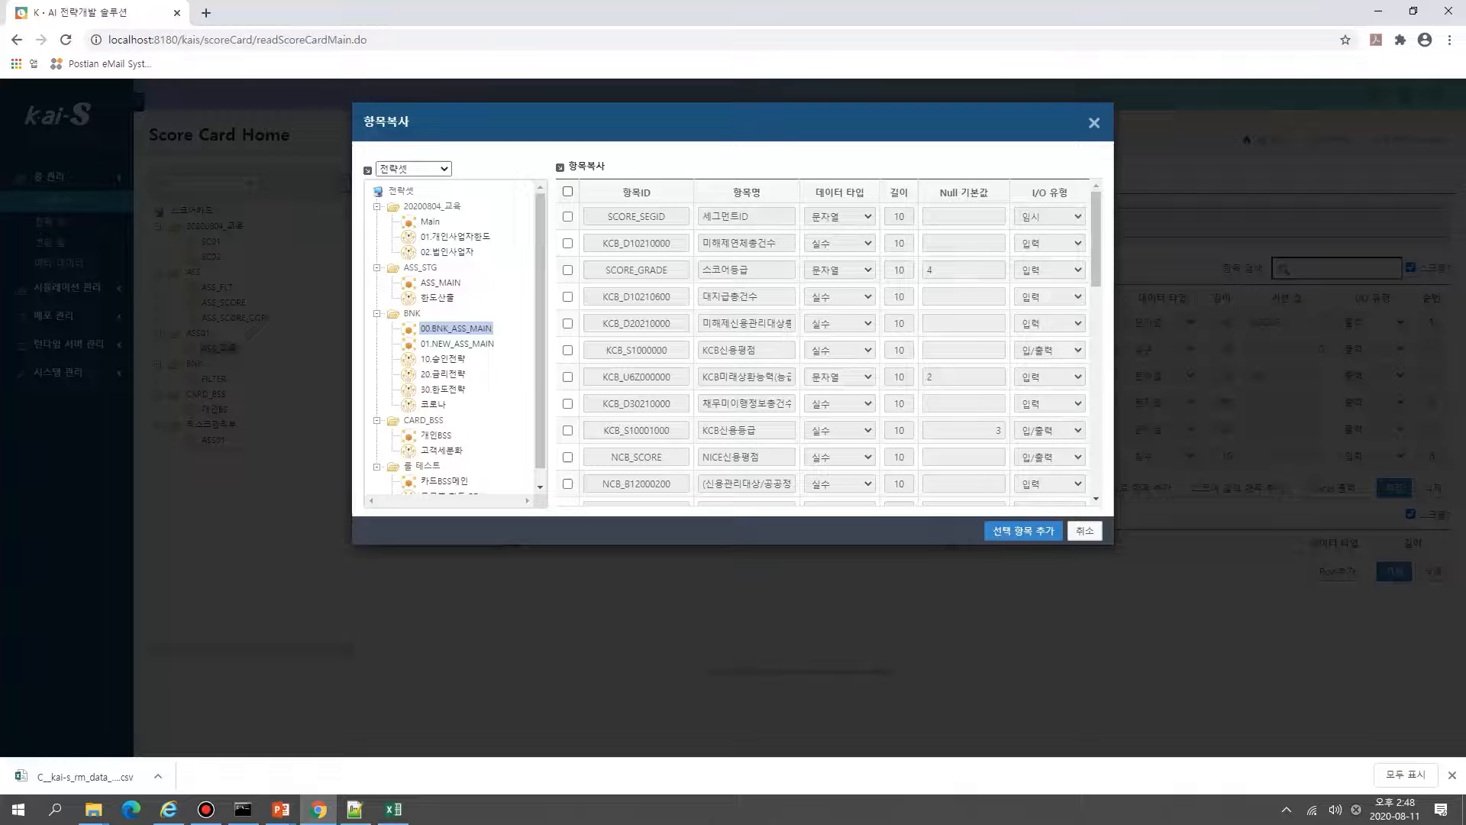
left_click(568, 296)
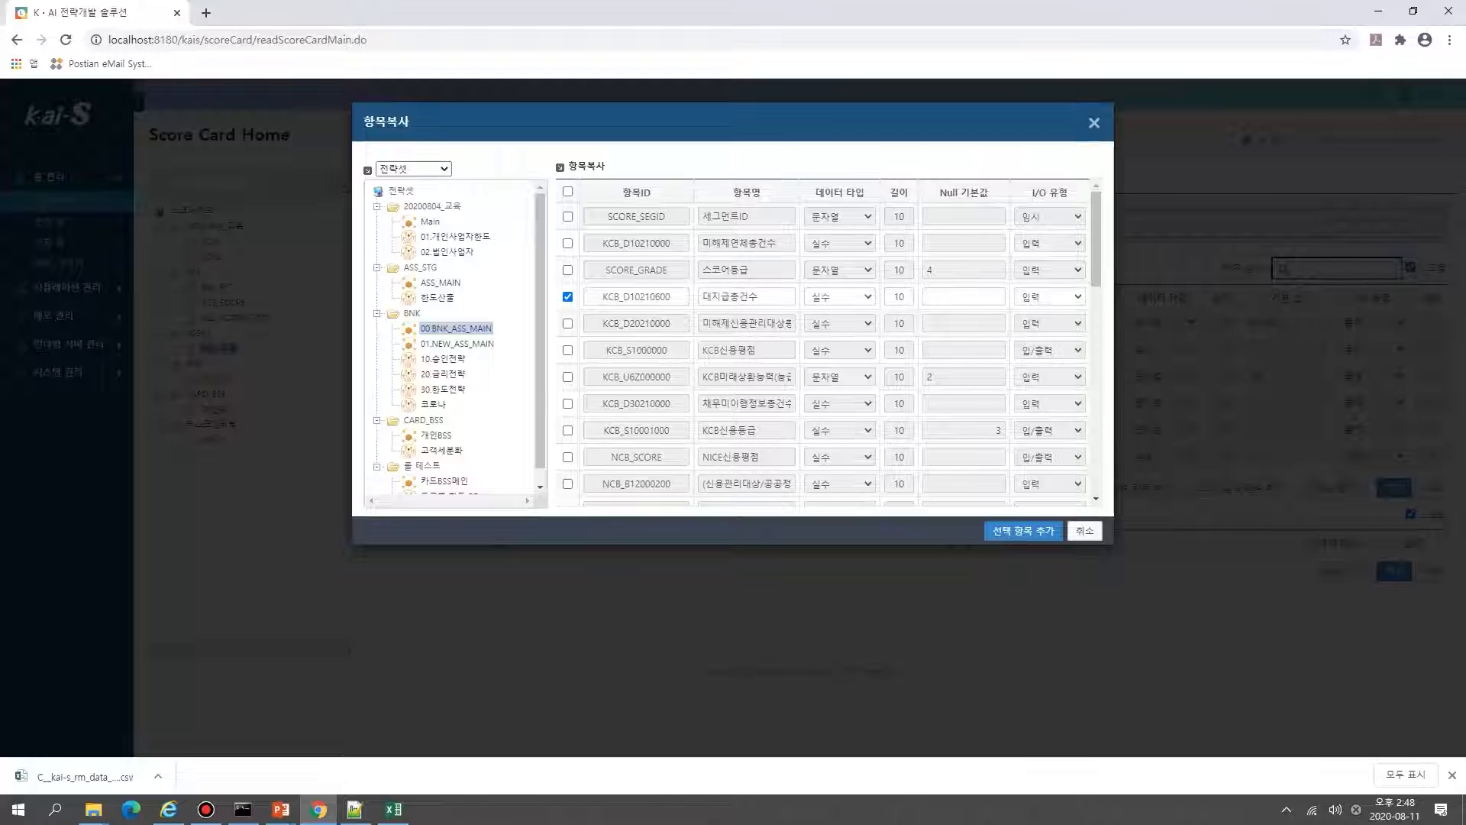
left_click(567, 323)
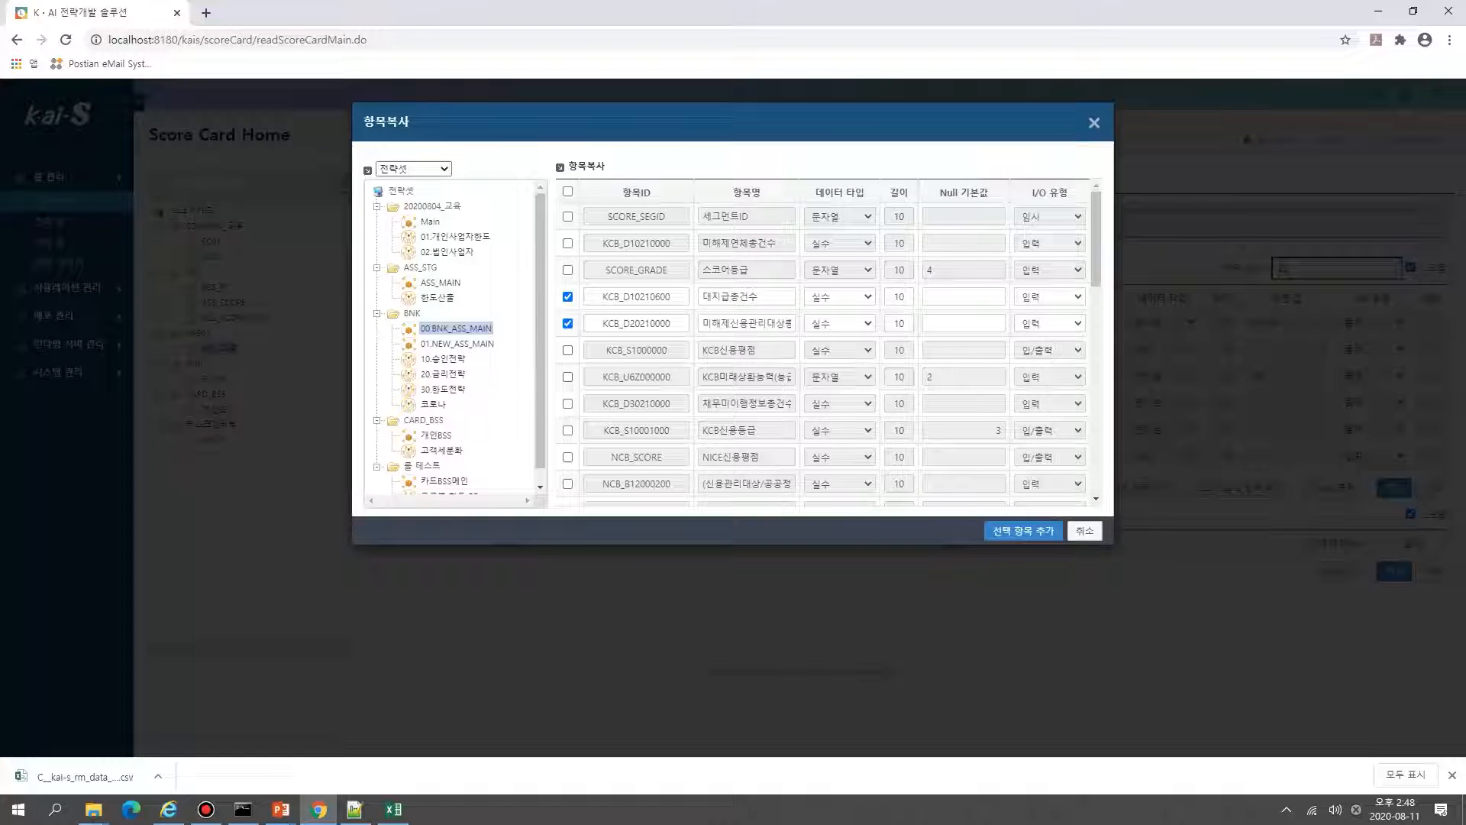
left_click(567, 376)
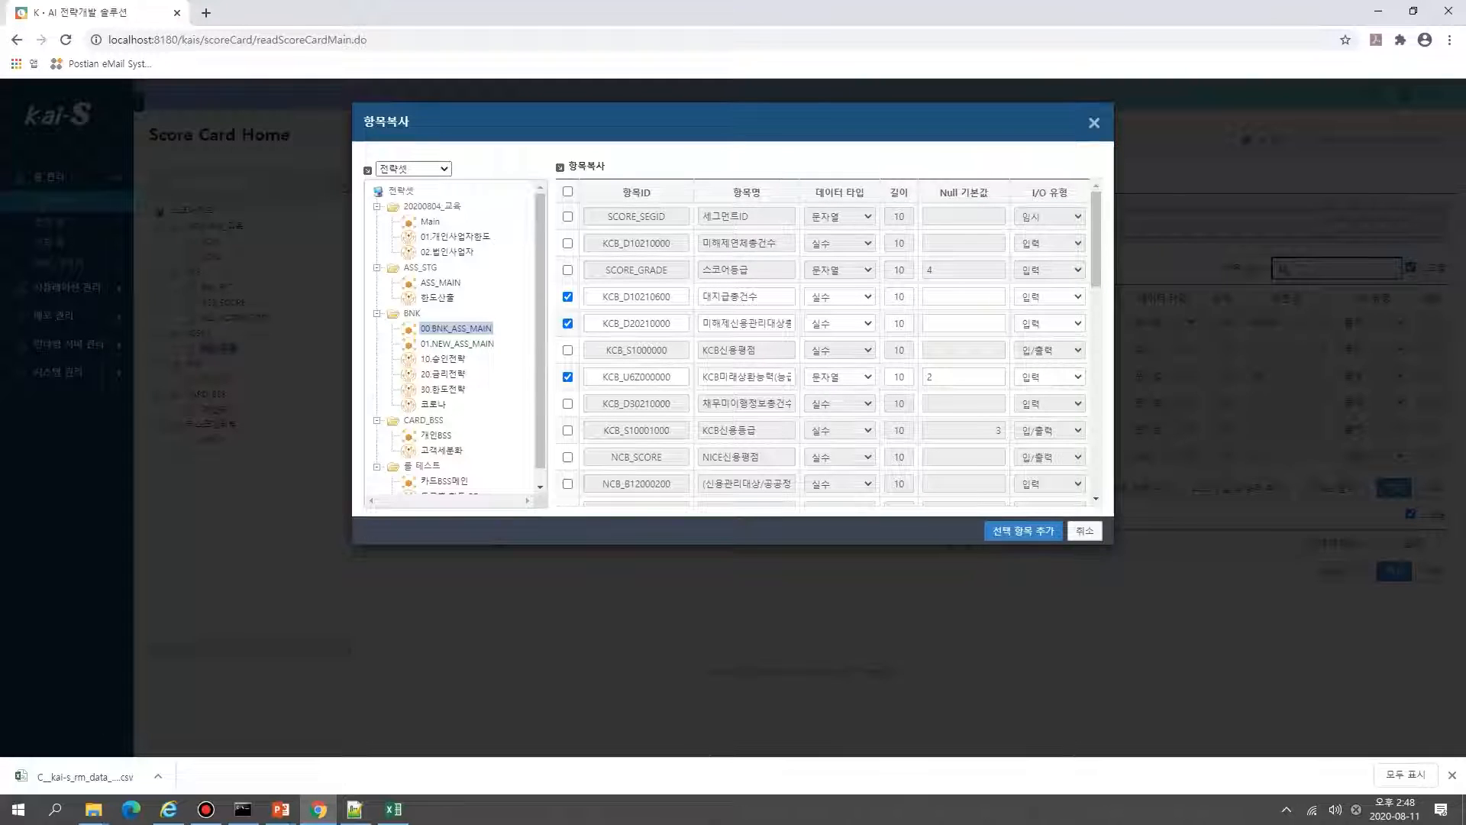
left_click(567, 376)
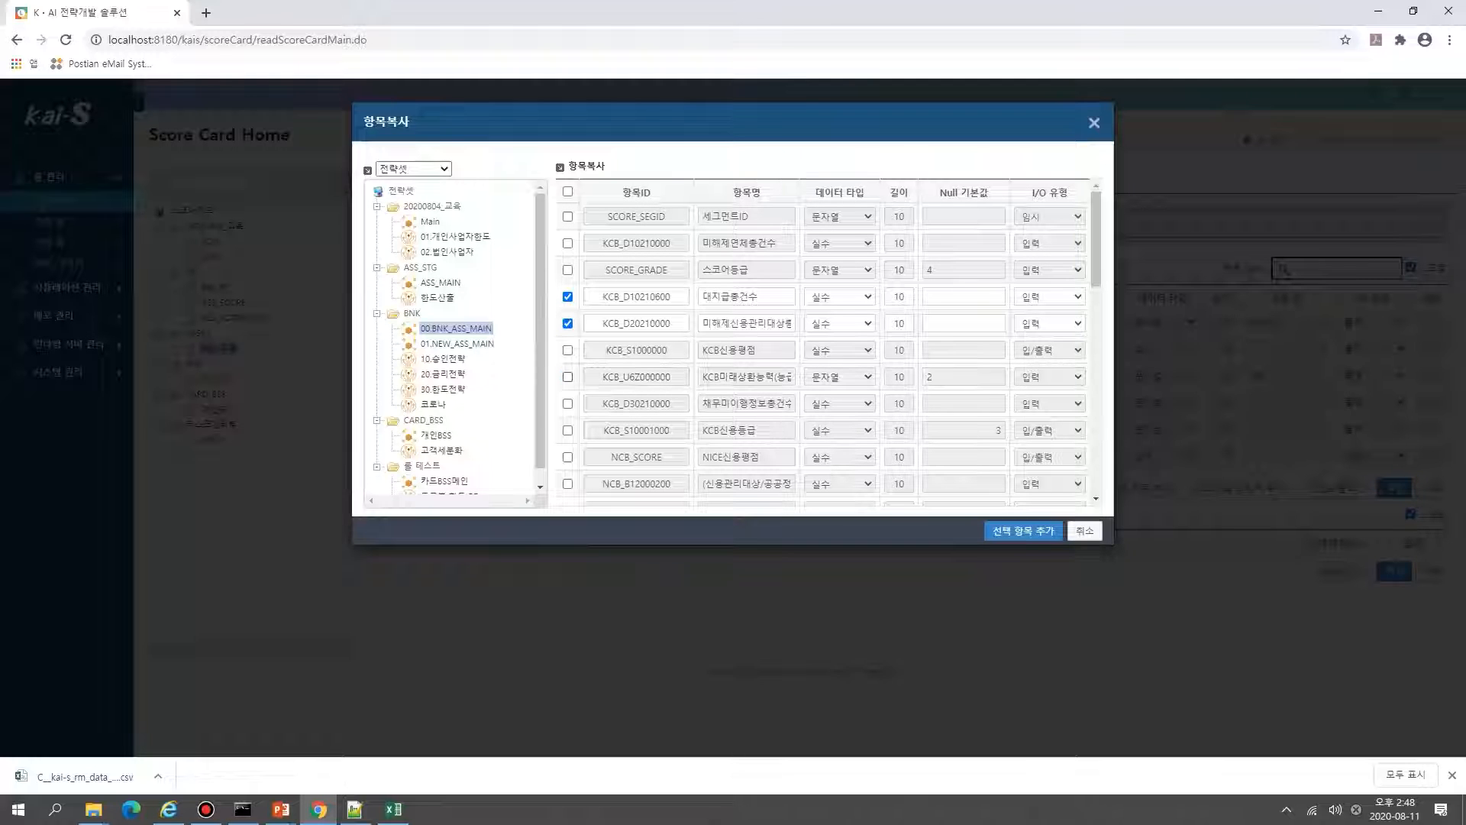
scroll(829, 342, "down", 2)
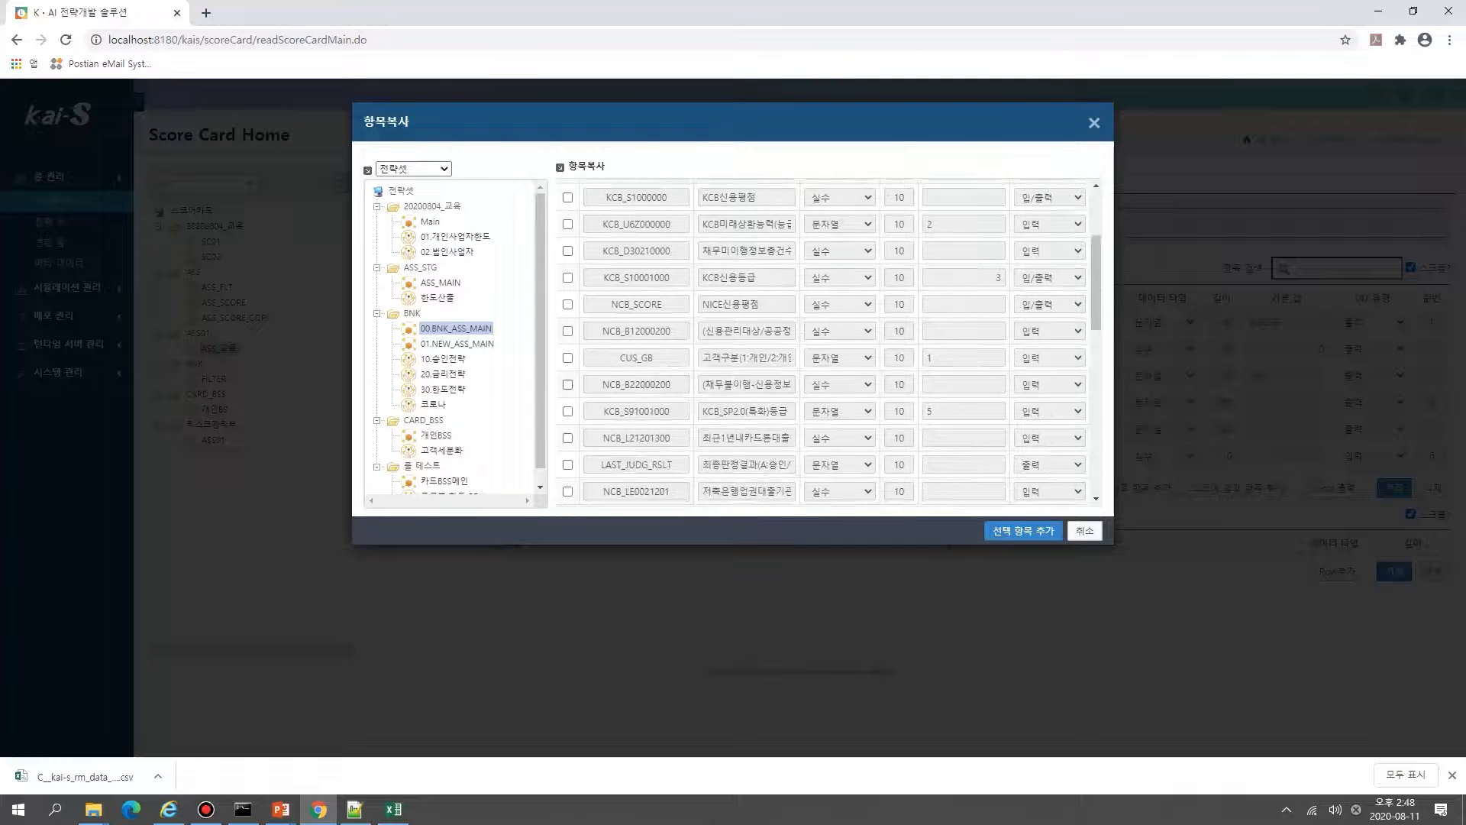
left_click(568, 384)
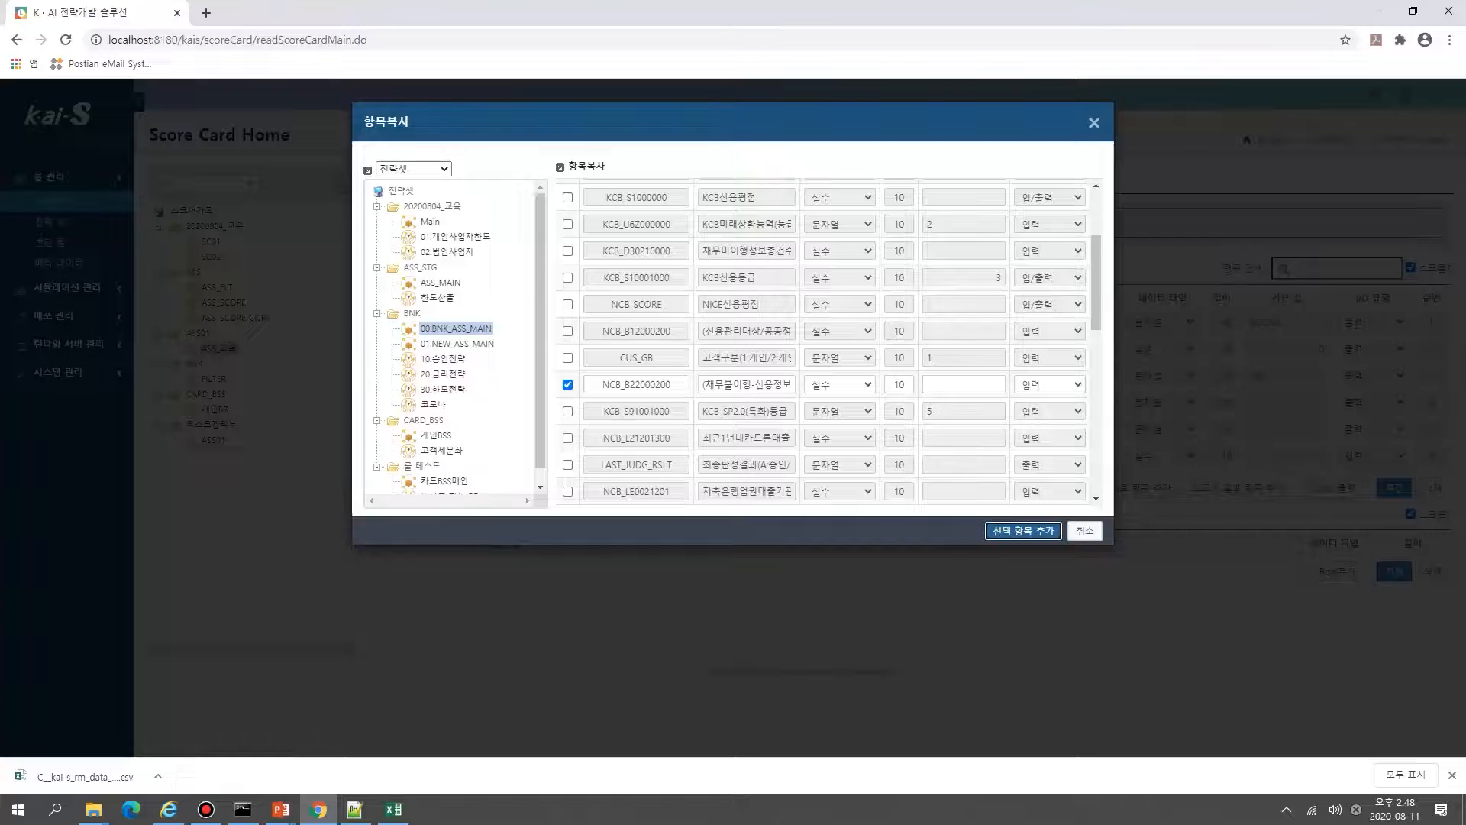
left_click(1023, 530)
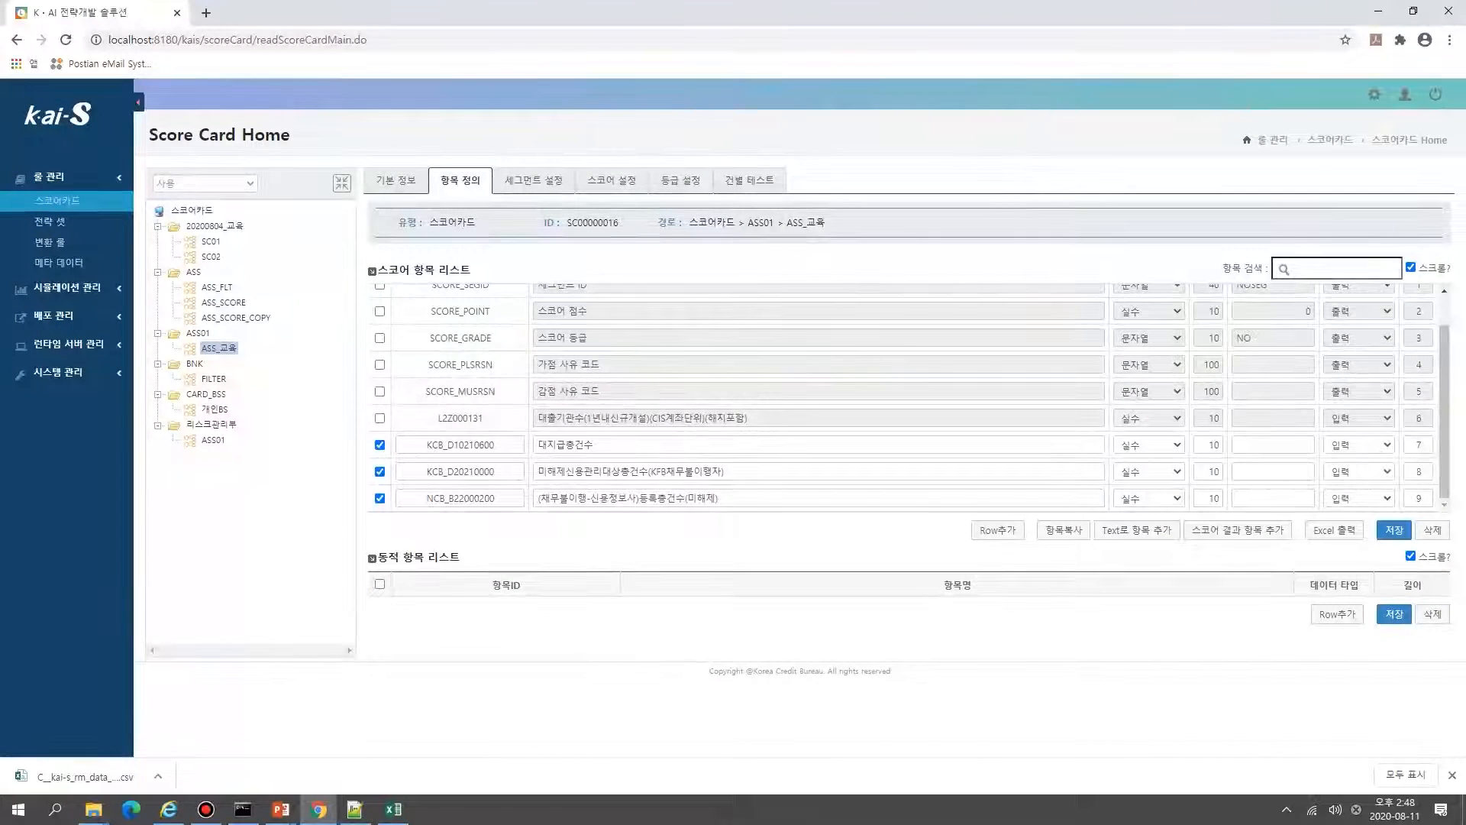
left_click(1394, 529)
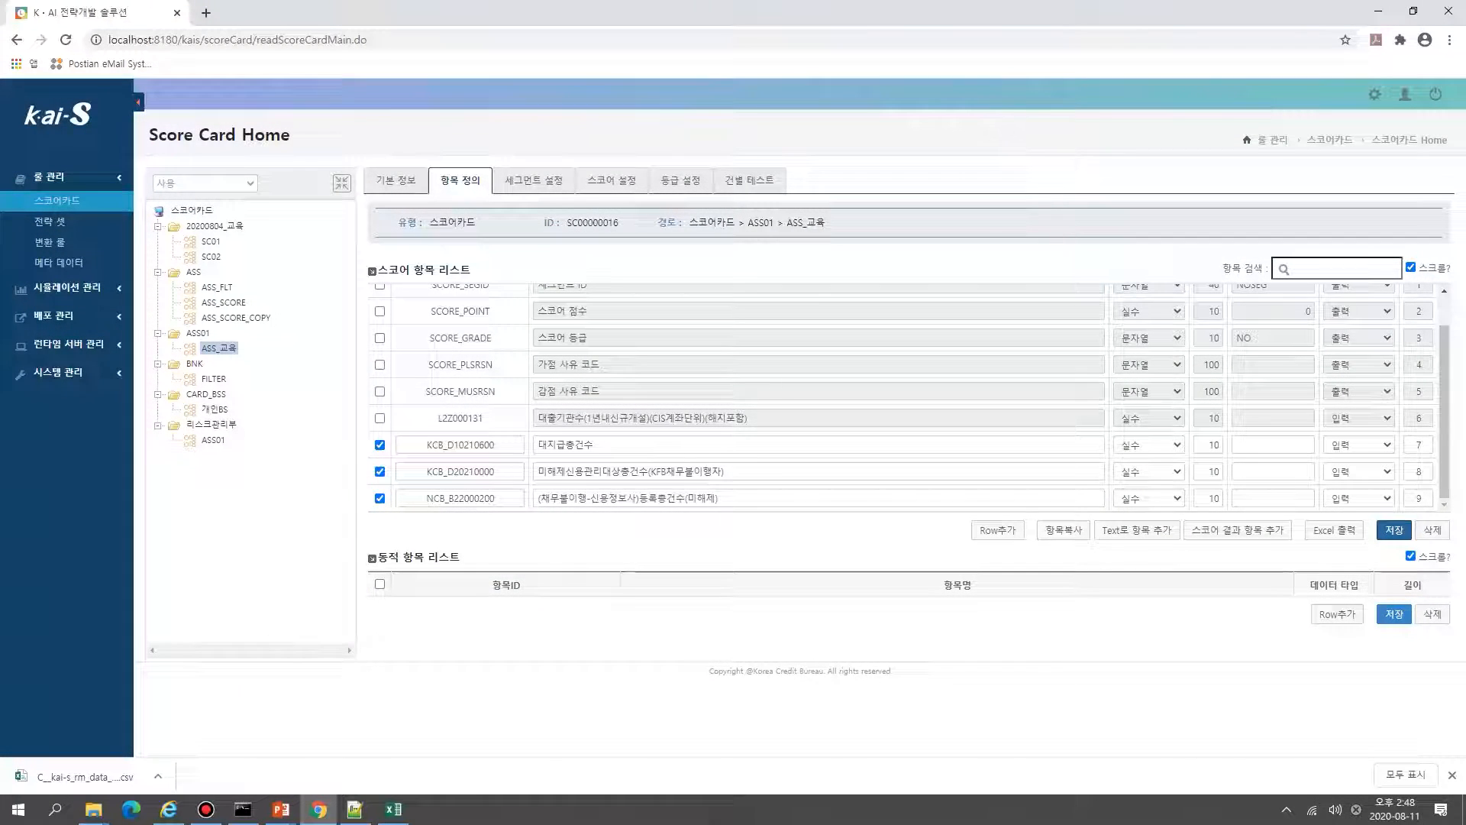
key("Return")
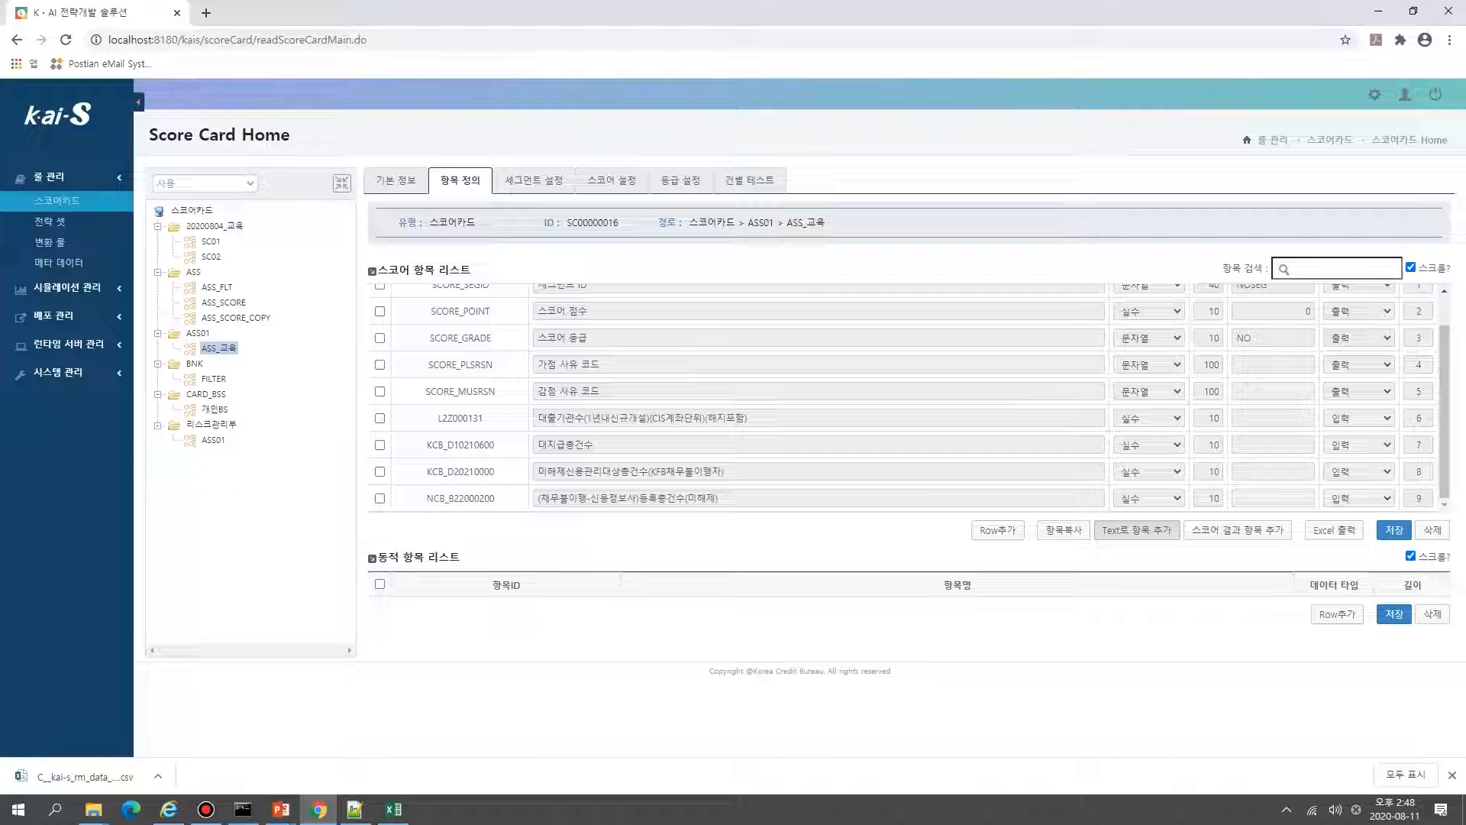
Step: Open the Text로 항목 추가 dialog, then switch to File Explorer and open 교육_항목추가.txt in Notepad++
left_click(1136, 530)
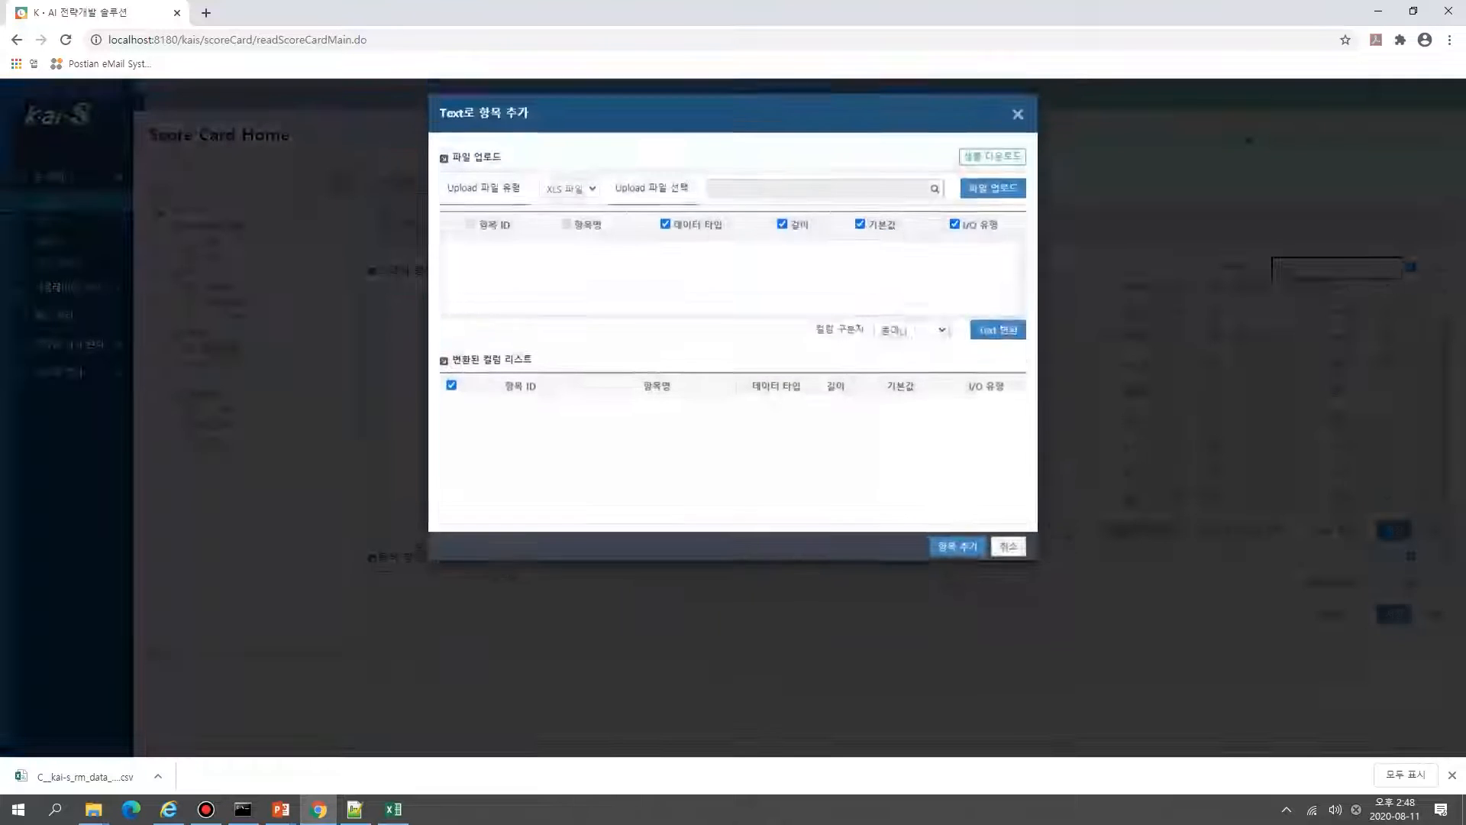
key("alt+Tab")
key("alt+Tab")
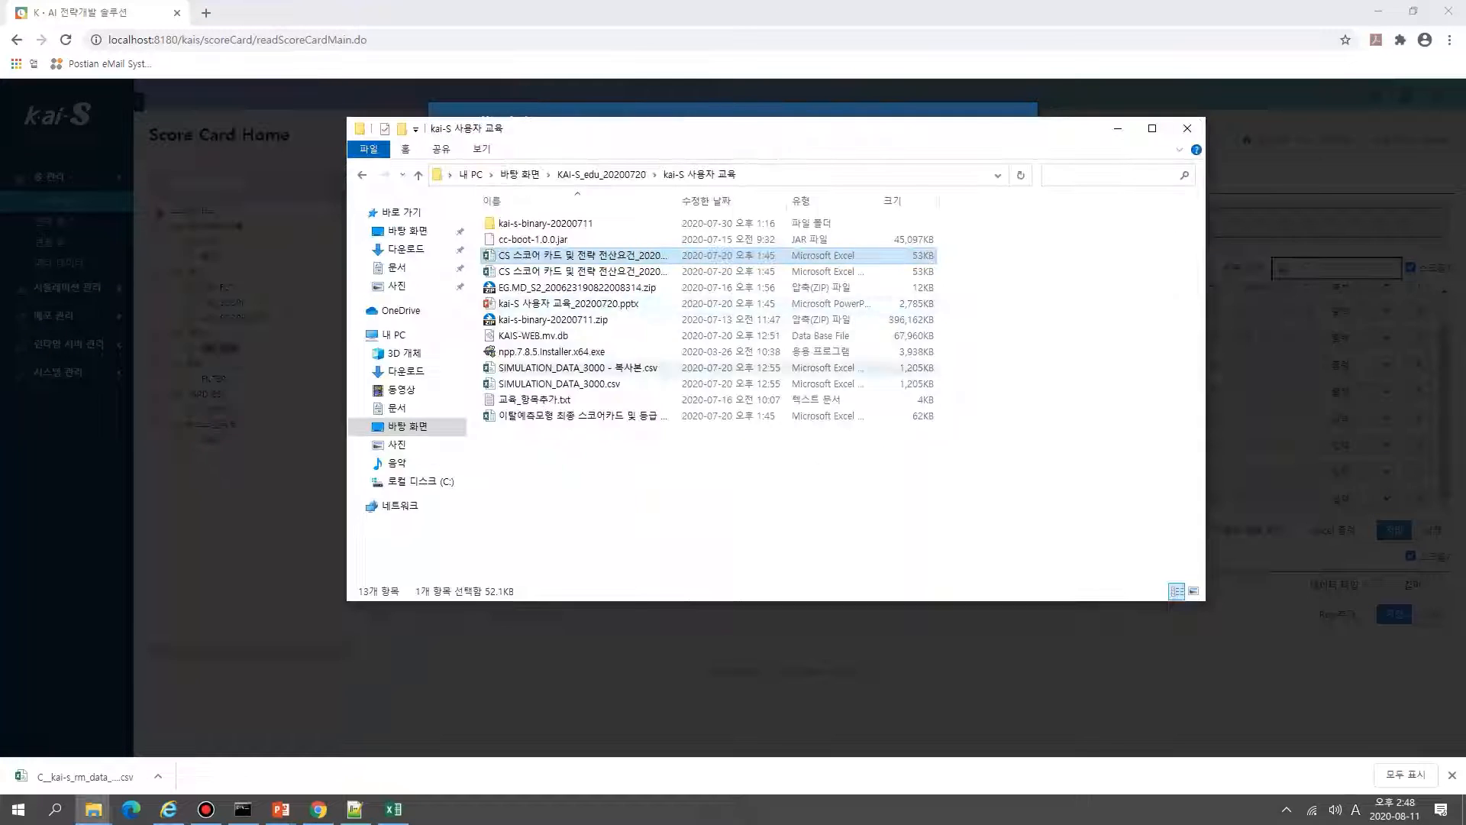
left_click(733, 473)
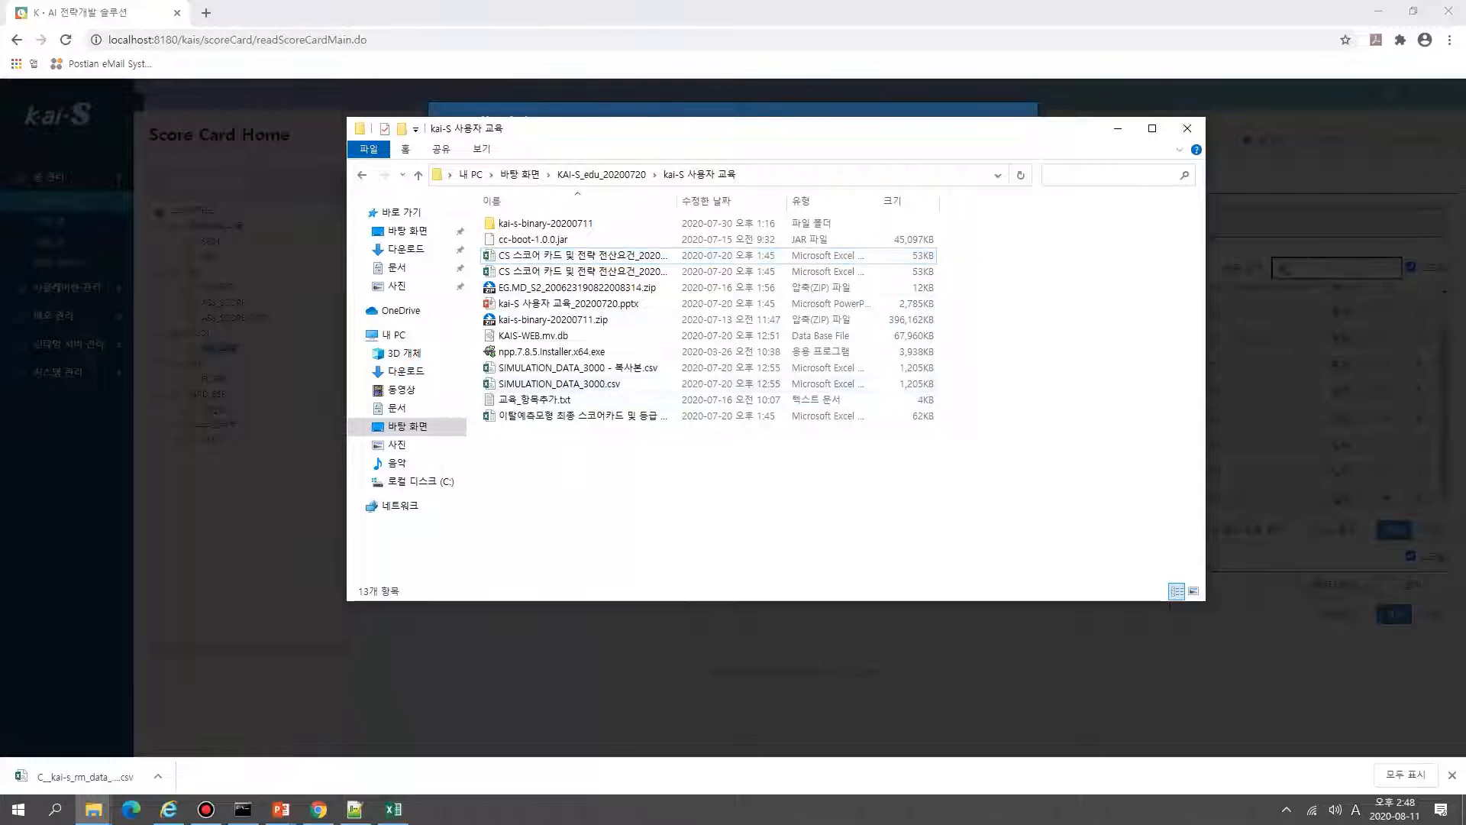
right_click(553, 400)
left_click(392, 529)
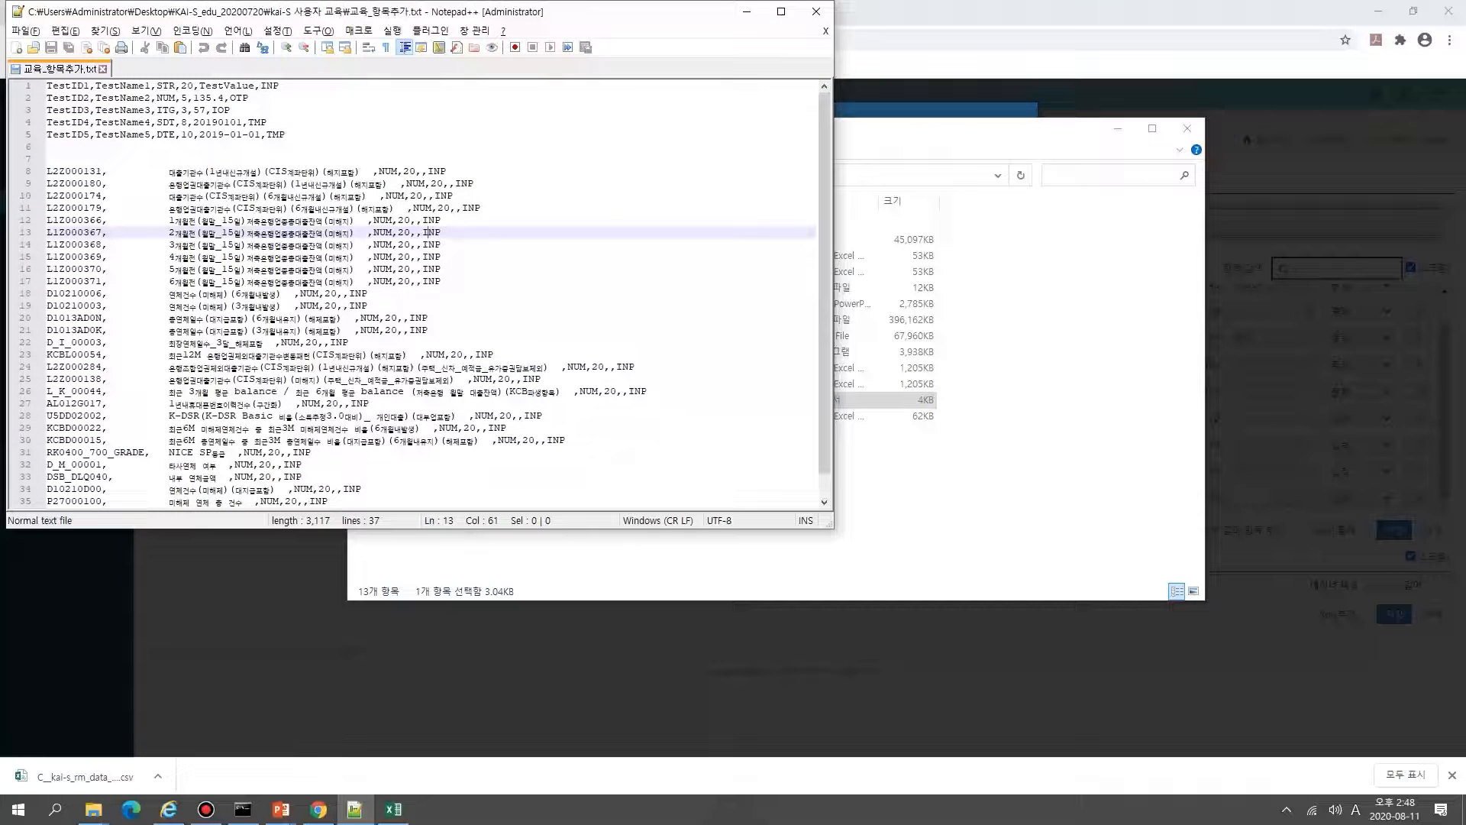
Step: Examine the item lines and the comma-separated name, data type, length, default value and I/O type fields of the sample entries
left_click(48, 197)
scroll(47, 196, "down", 1)
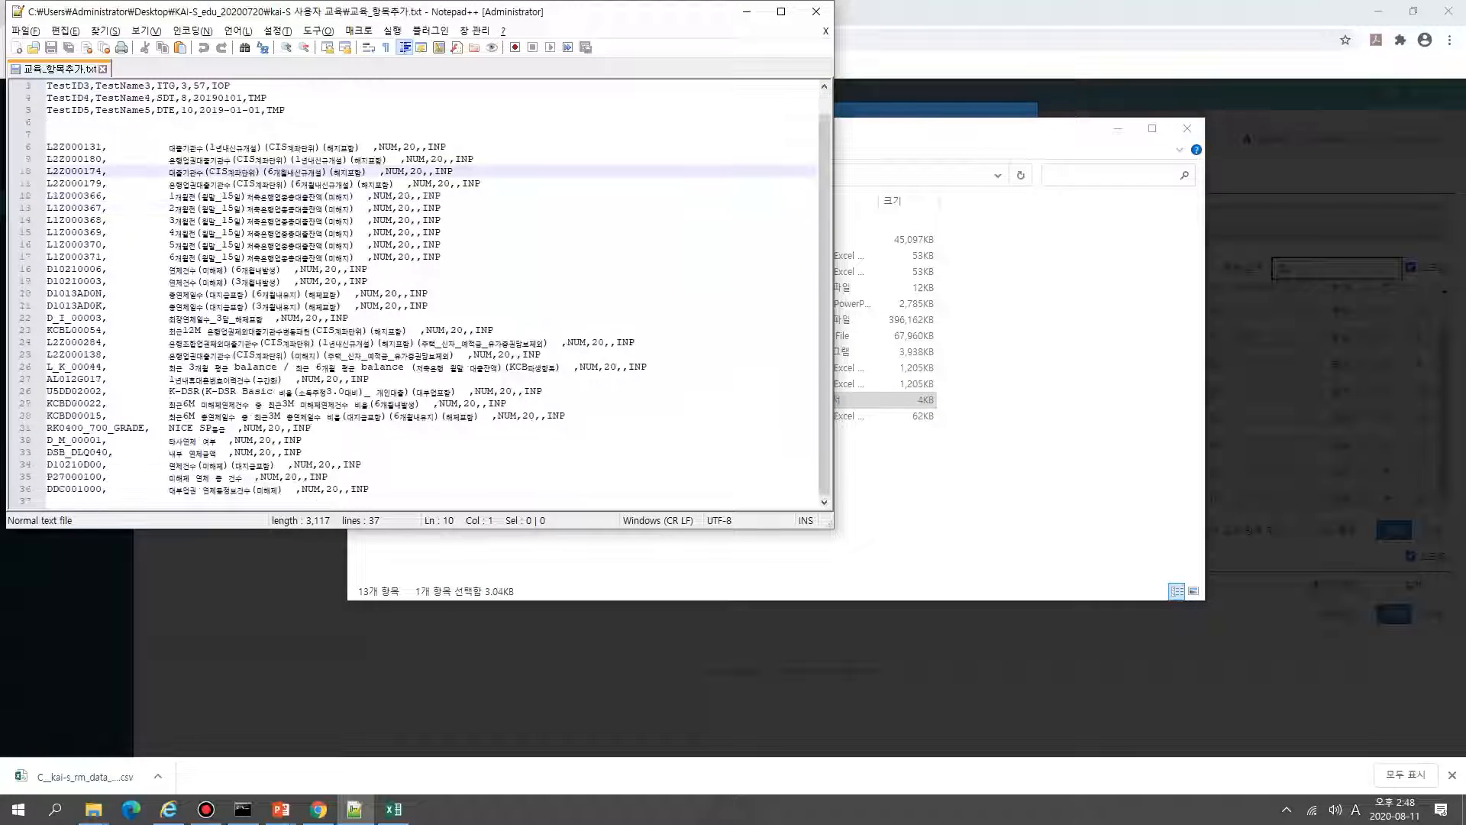
left_click_drag(46, 171, 369, 488)
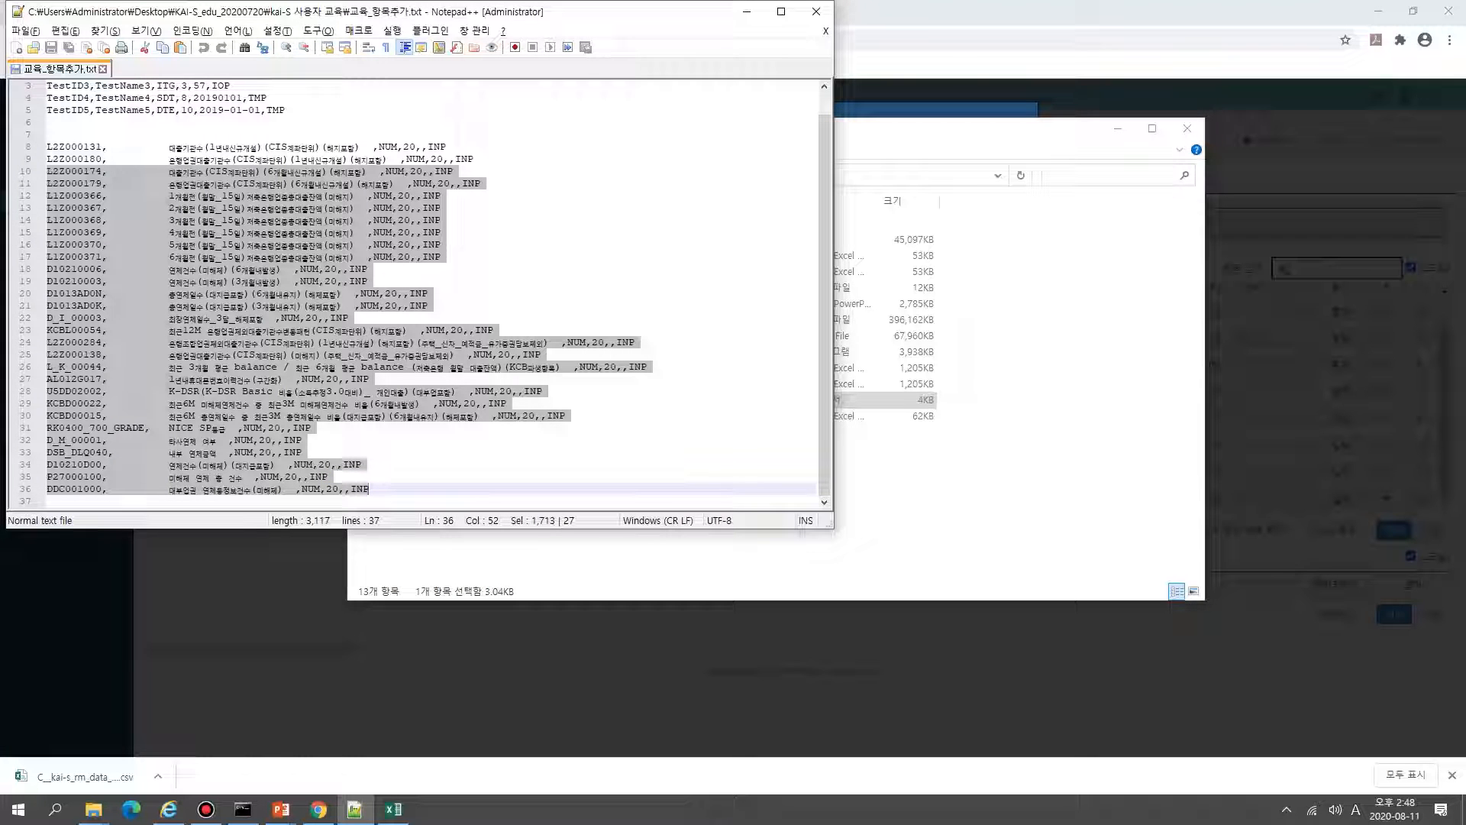
double_click(123, 86)
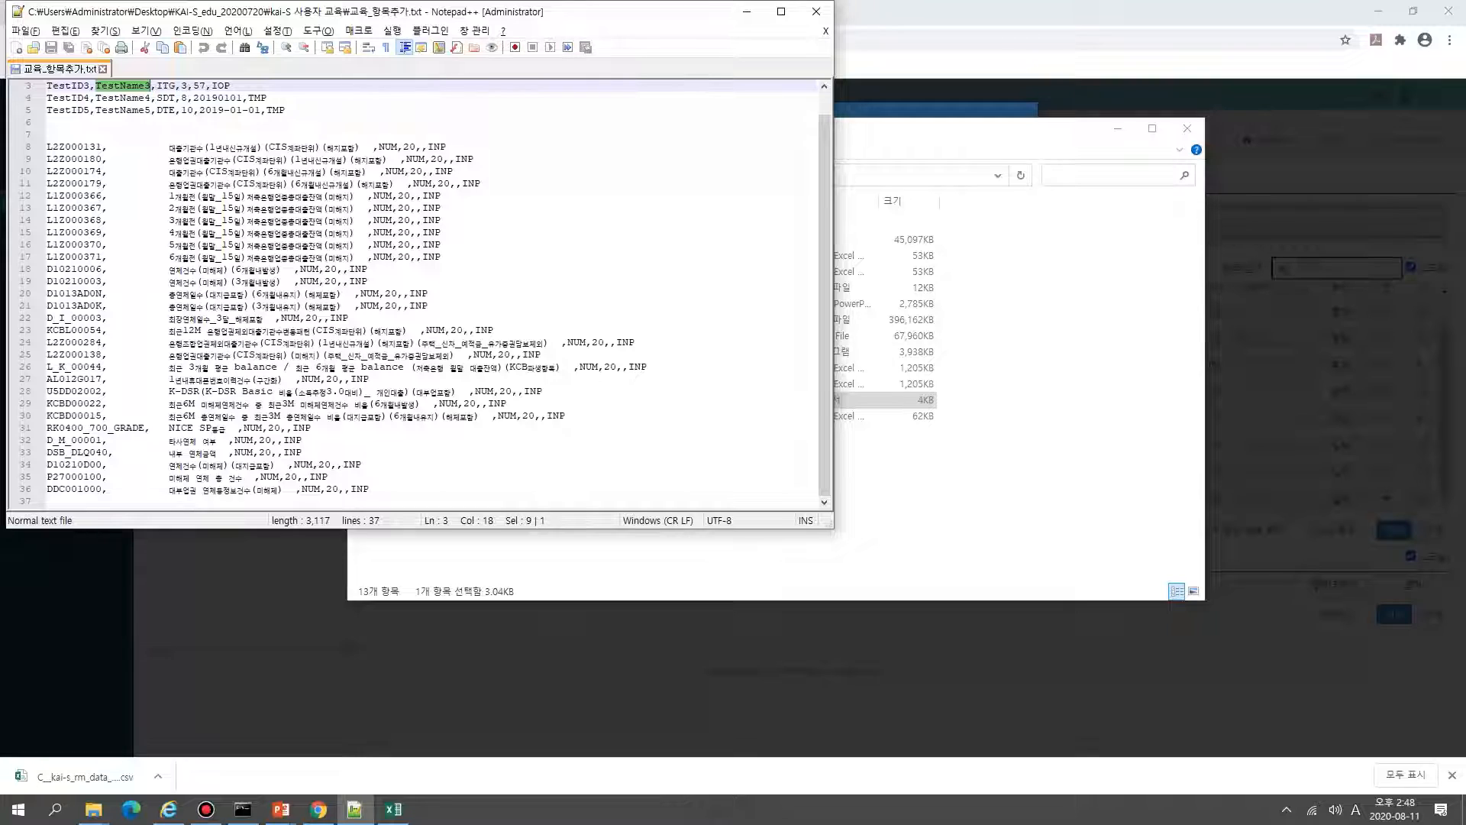
double_click(166, 85)
double_click(184, 86)
double_click(199, 86)
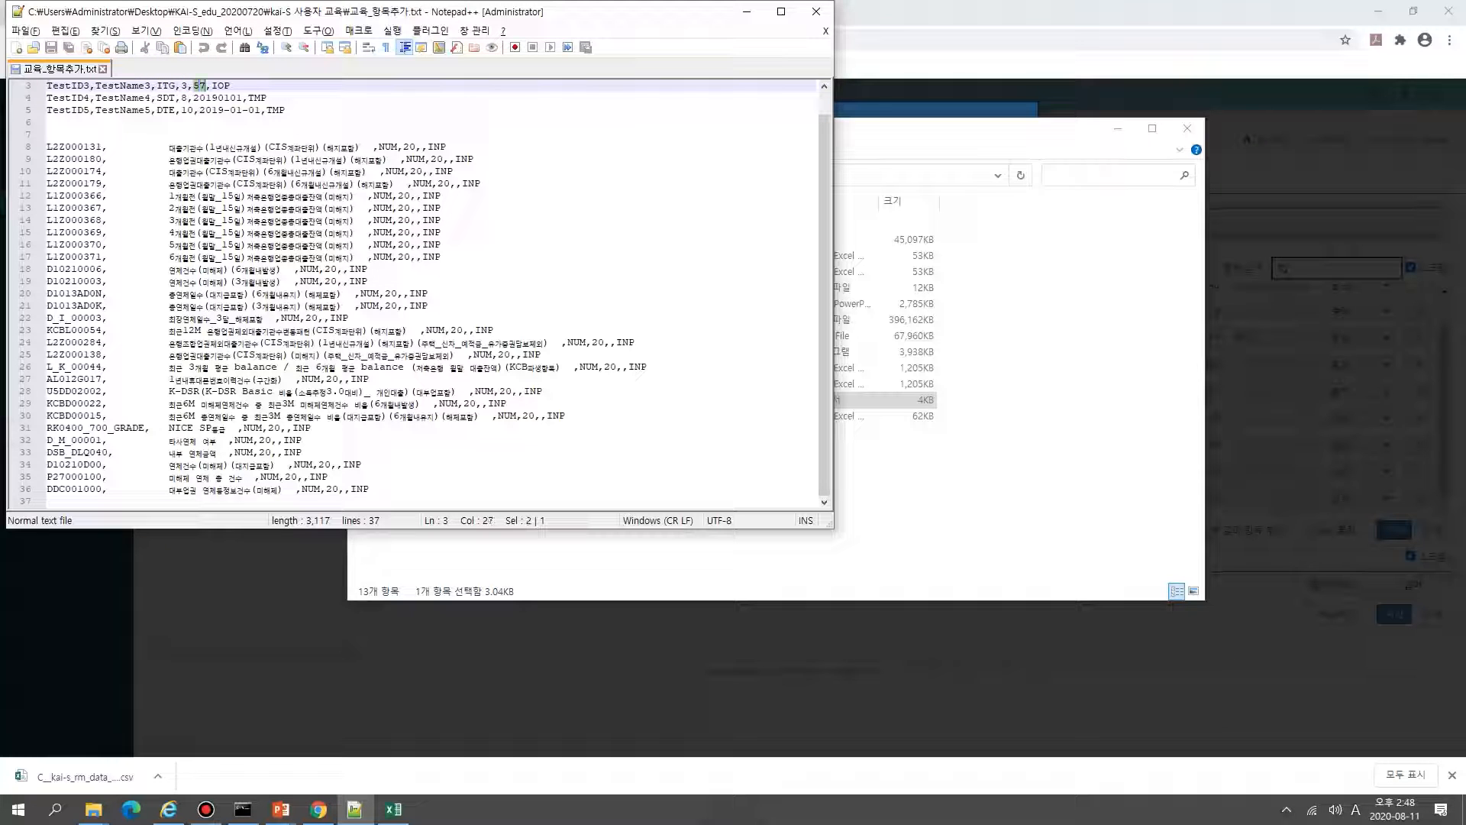
double_click(221, 85)
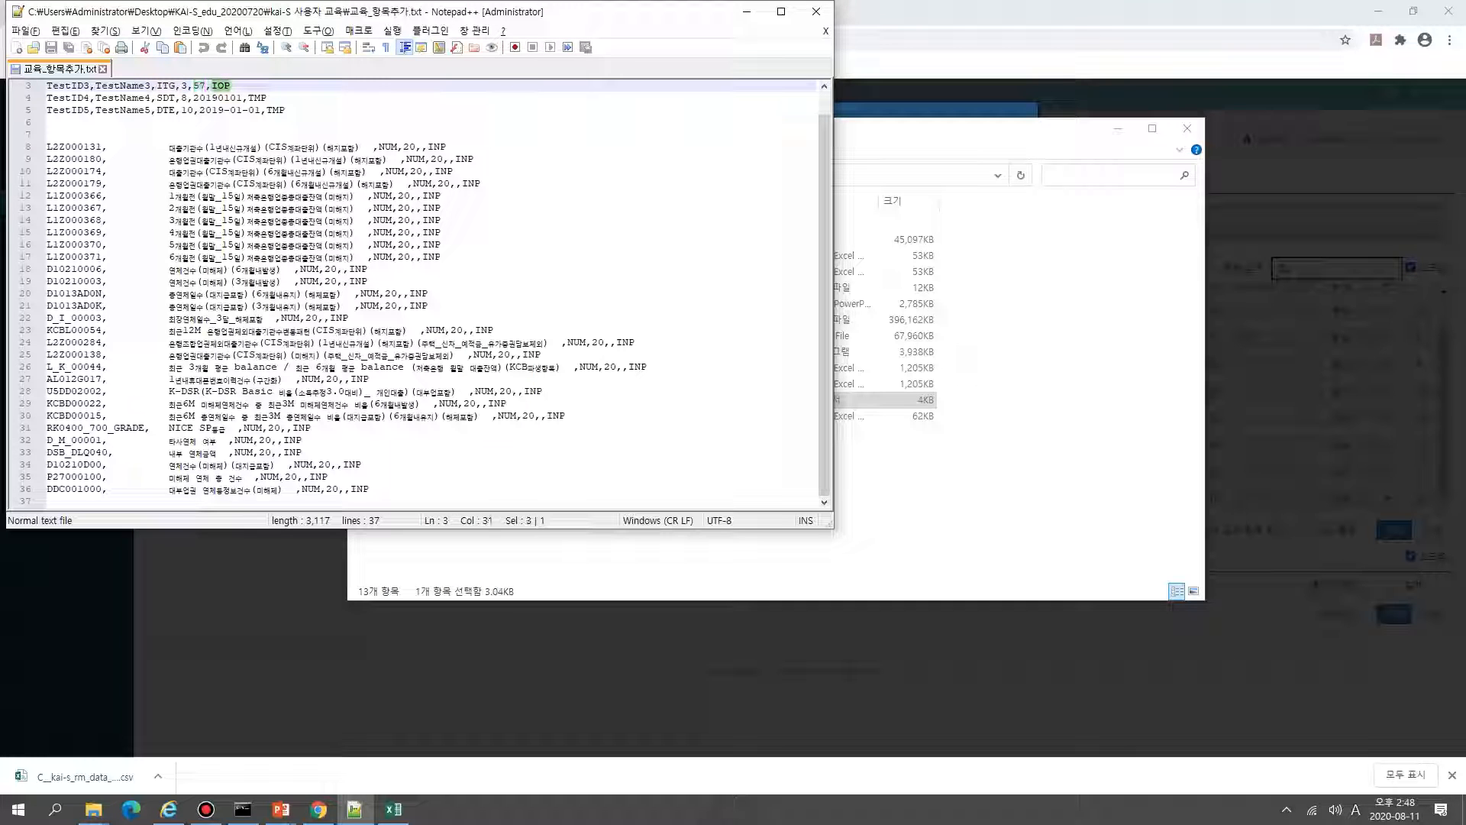
double_click(257, 97)
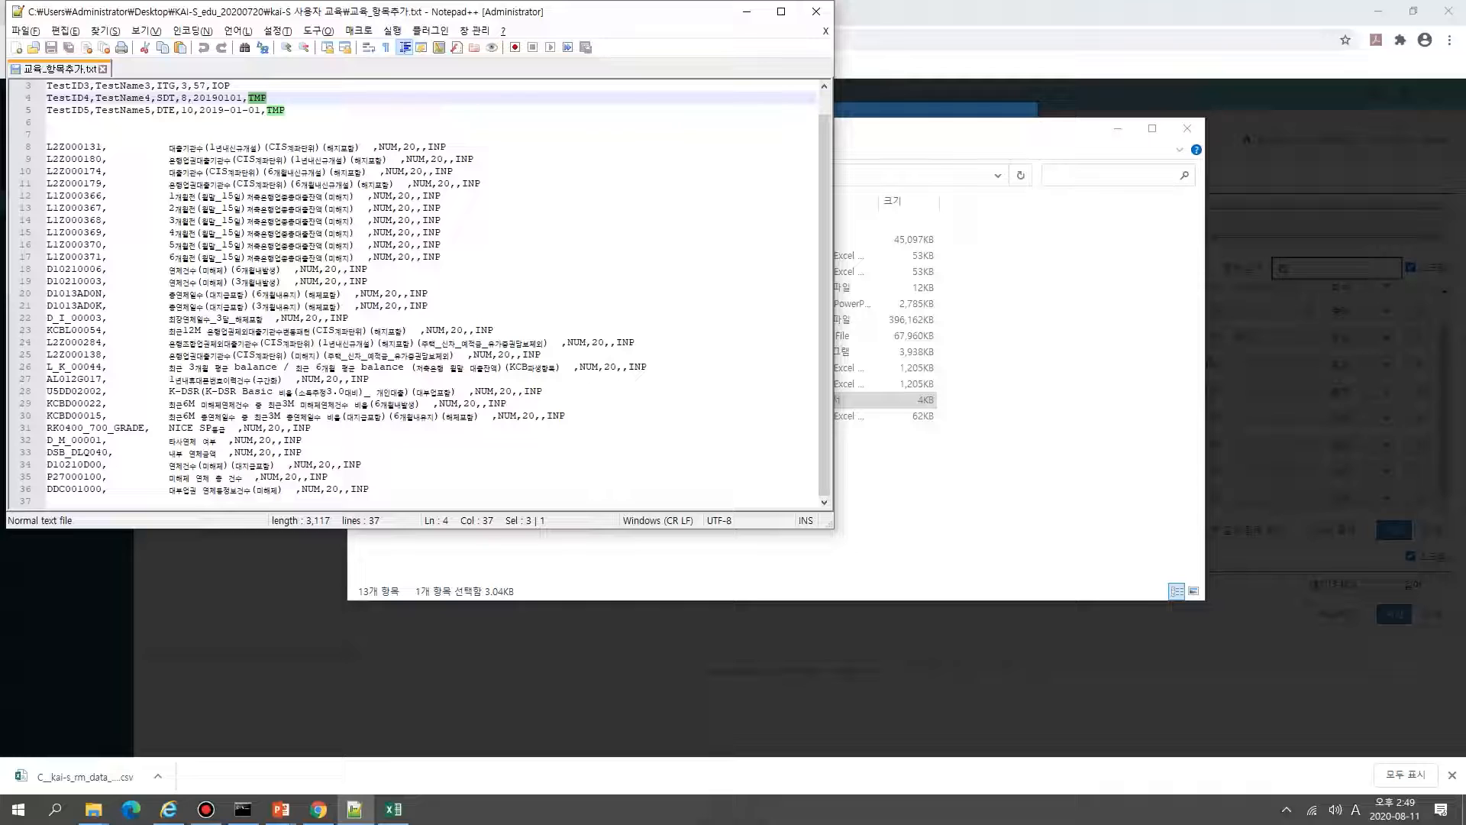
left_click_drag(46, 147, 309, 476)
left_click(171, 269)
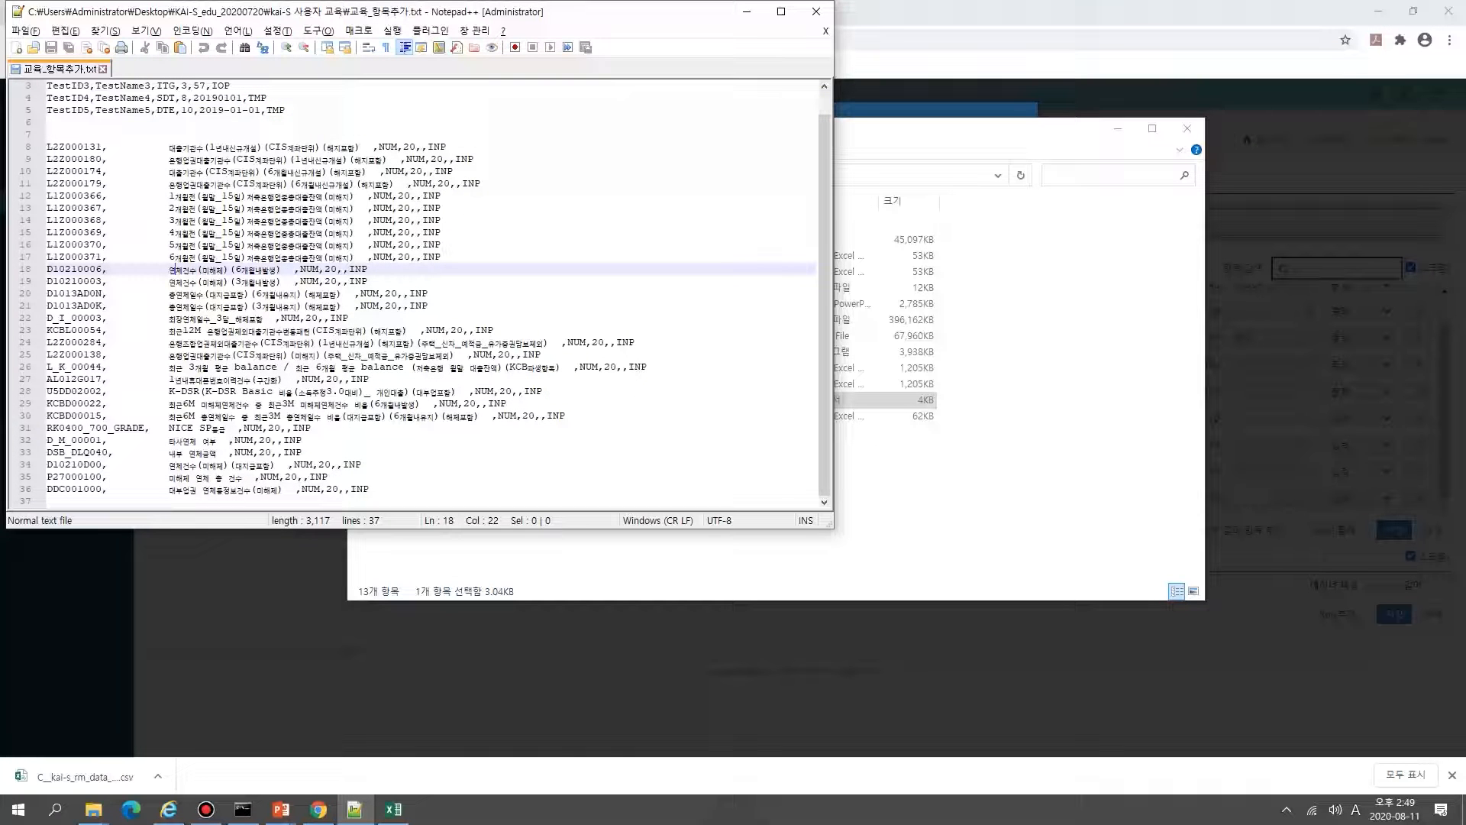
Step: Copy the item lines from L2Z000179 through DDC001000 into the Text로 항목 추가 dialog in Chrome and convert them with the comma separator
left_click_drag(47, 183, 370, 489)
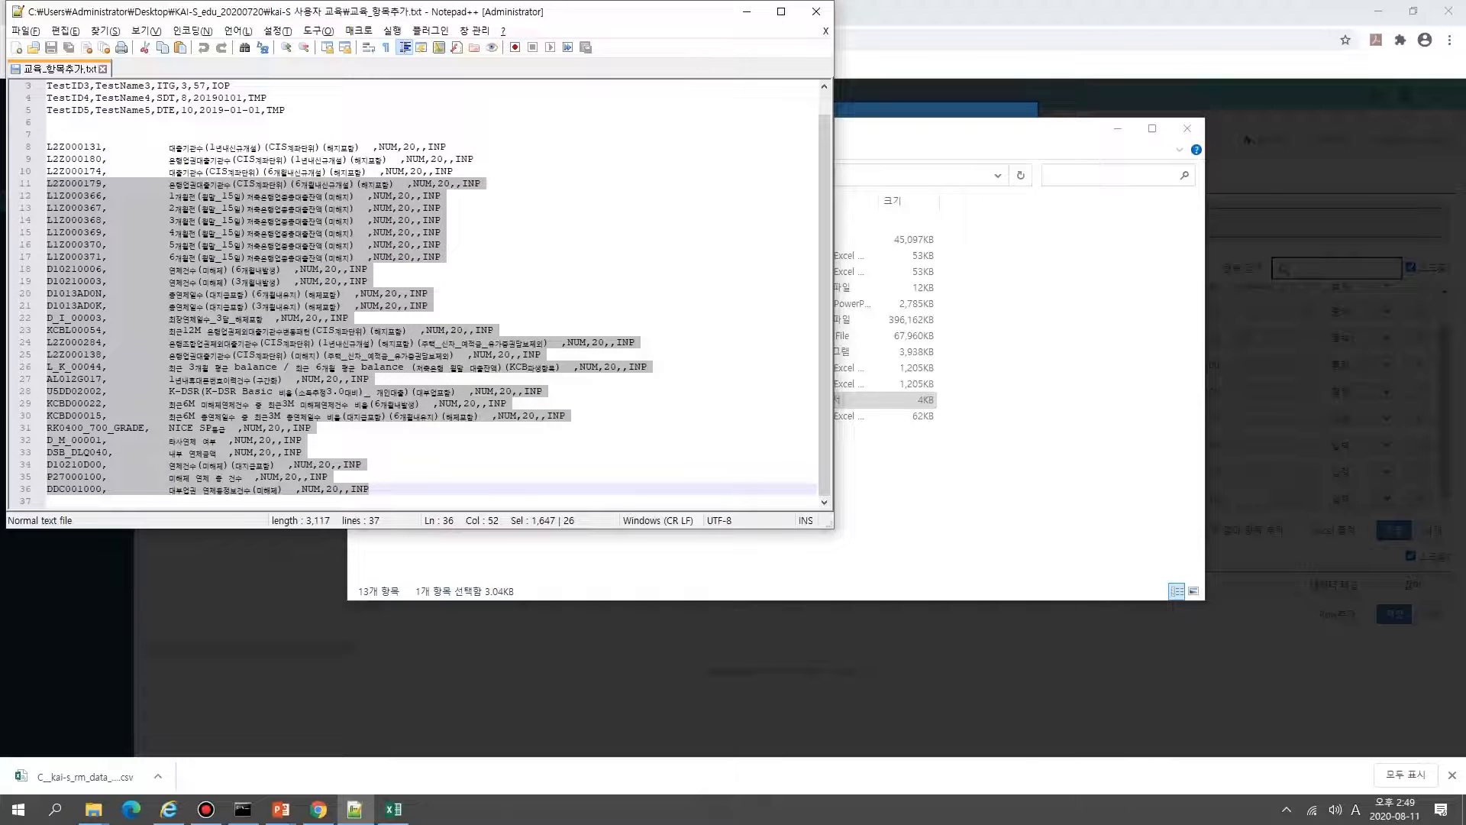
key("alt+Tab")
key("Tab")
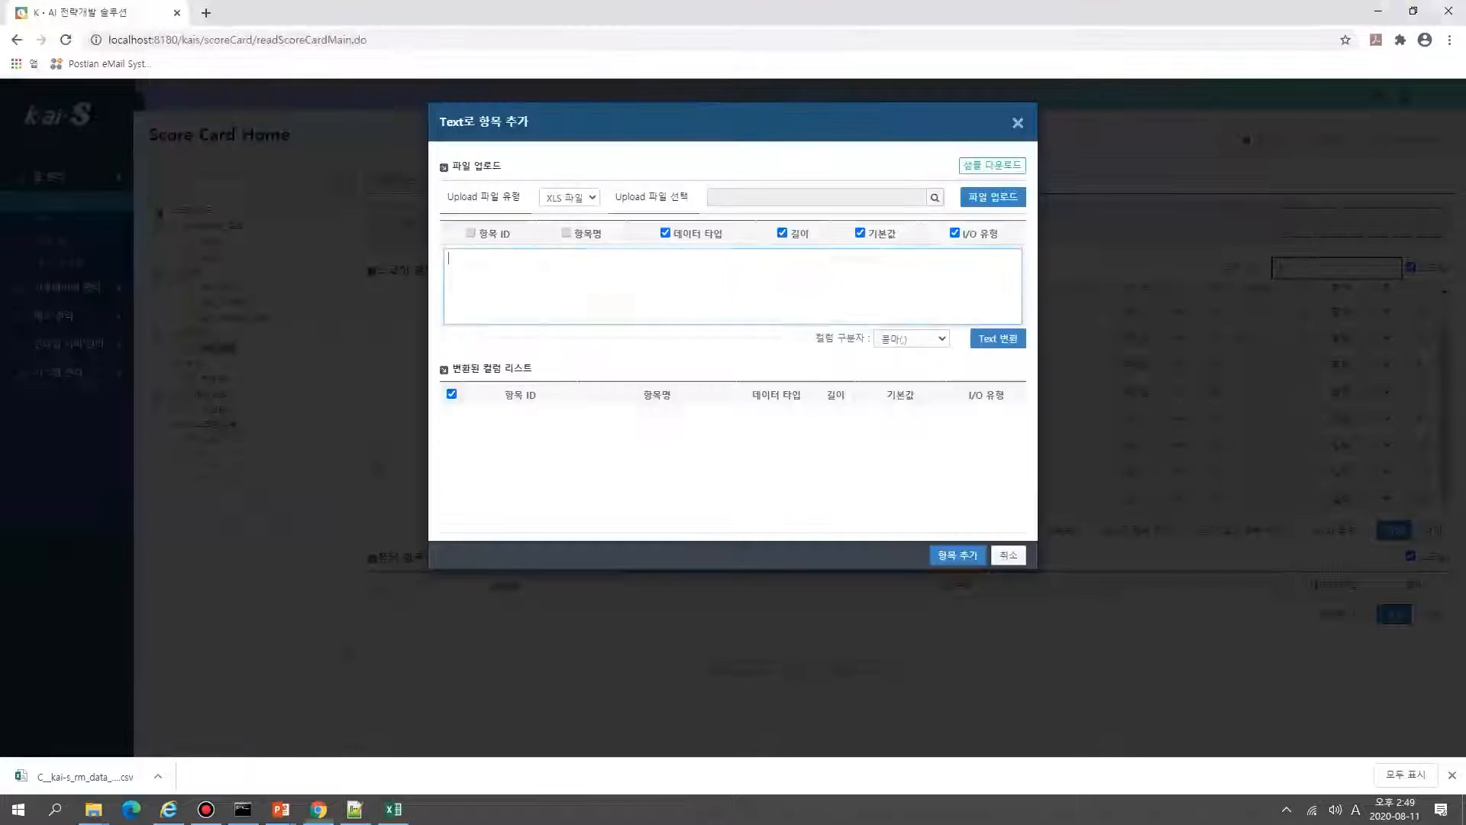
key("ctrl+v")
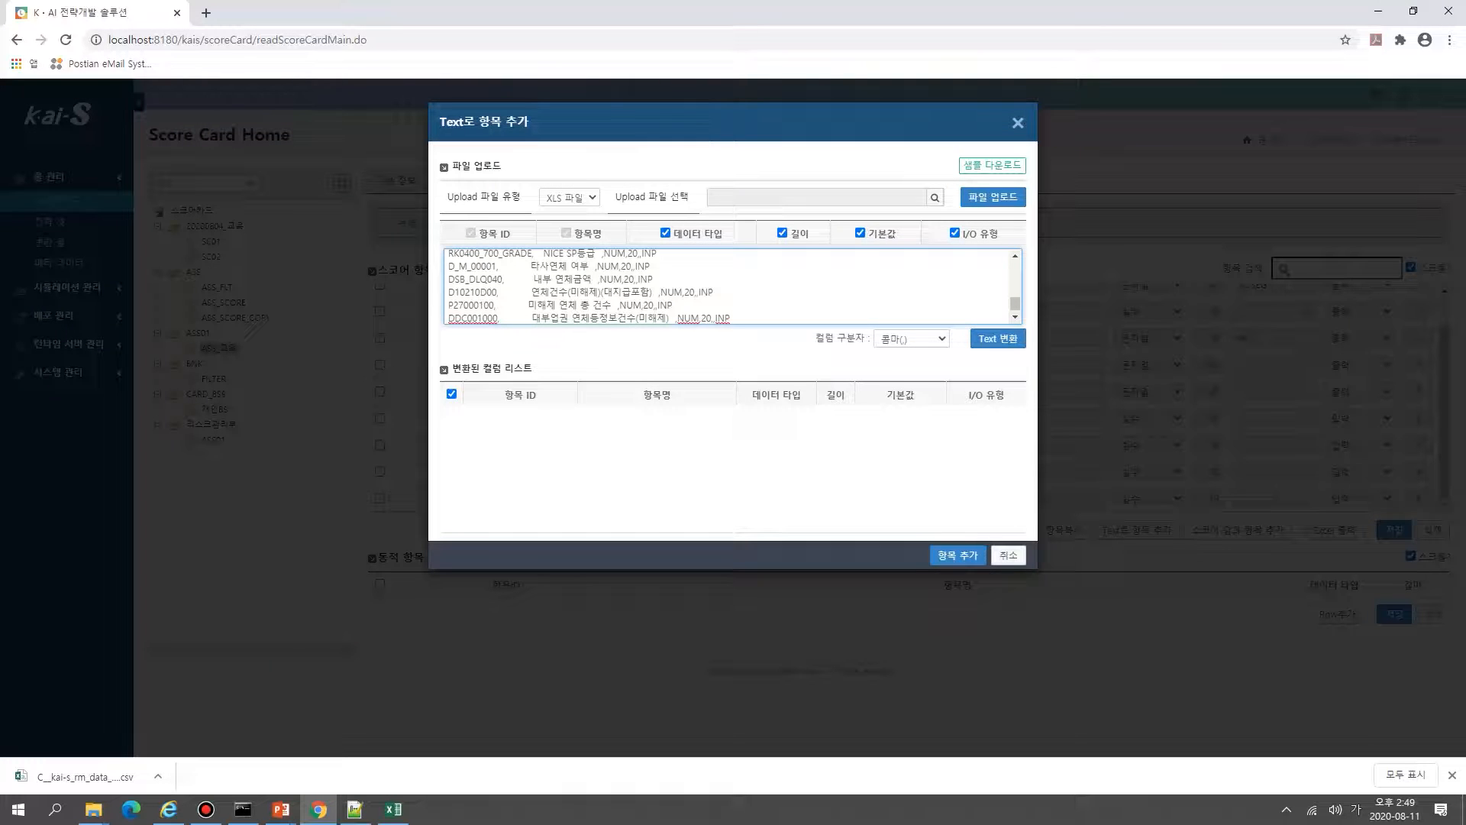
left_click(998, 338)
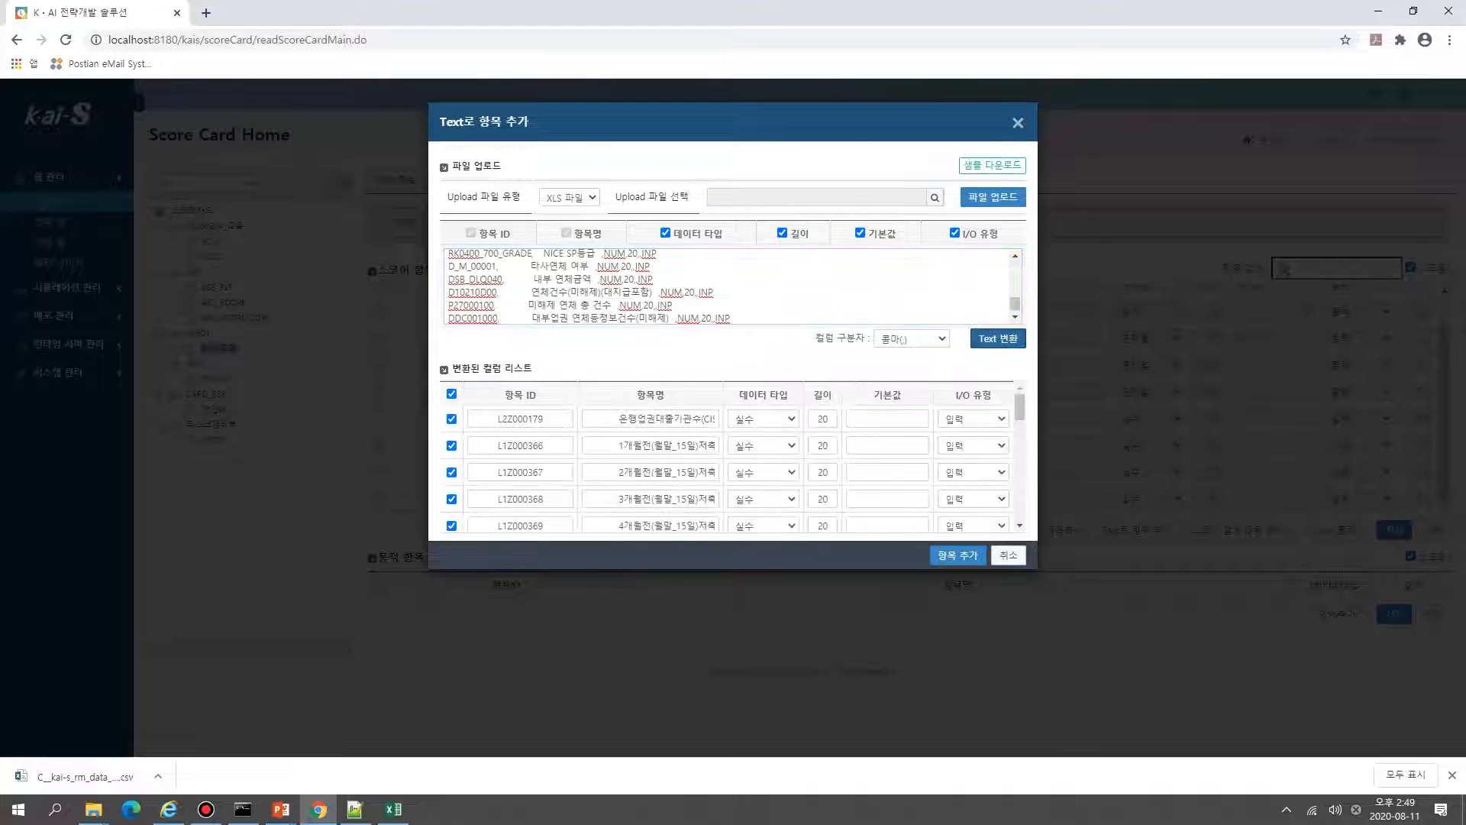
Step: Add all the converted items to the score item list and save the list
scroll(733, 458, "down", 8)
left_click(957, 555)
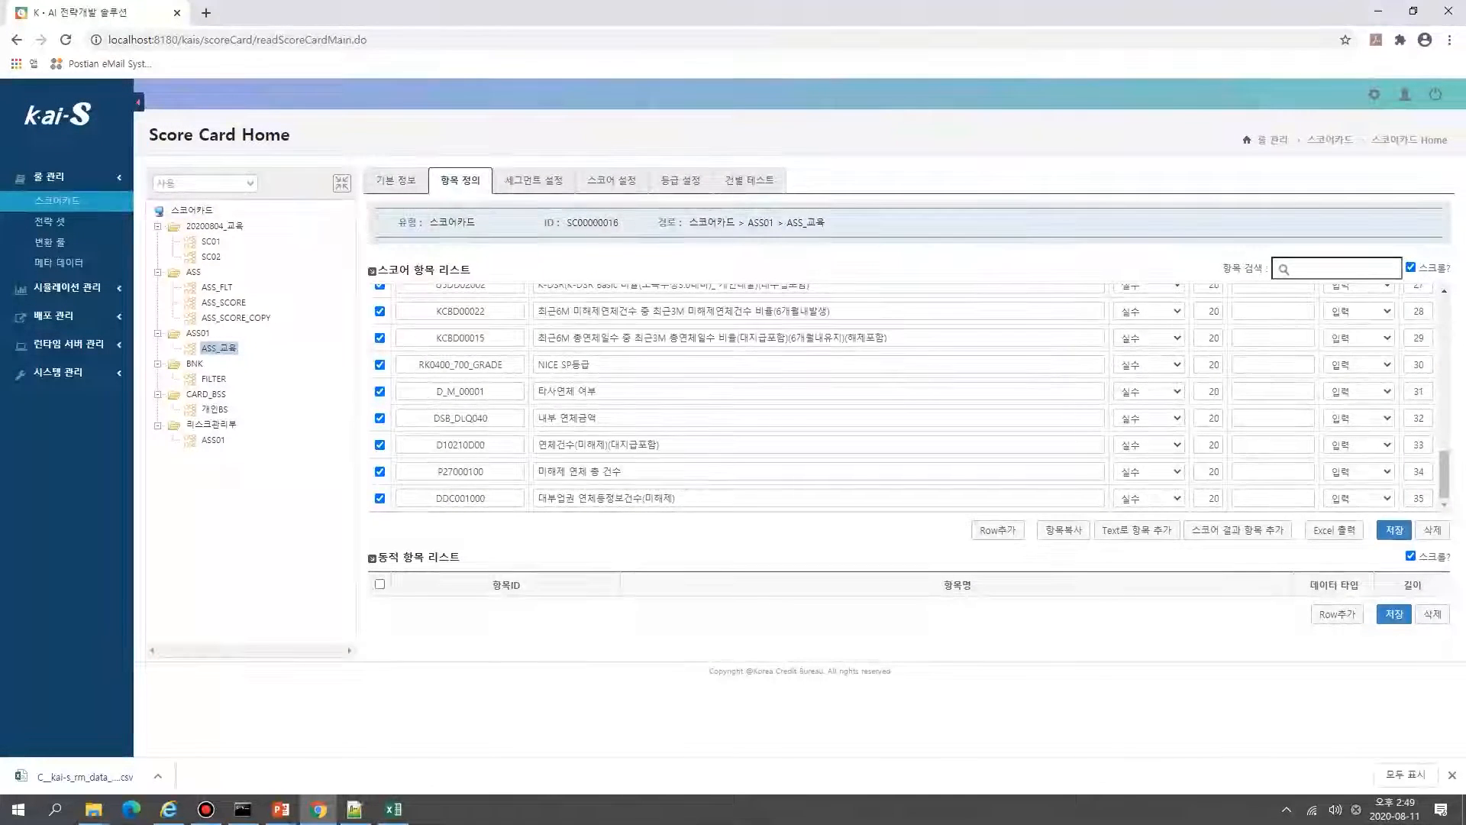
left_click(1393, 530)
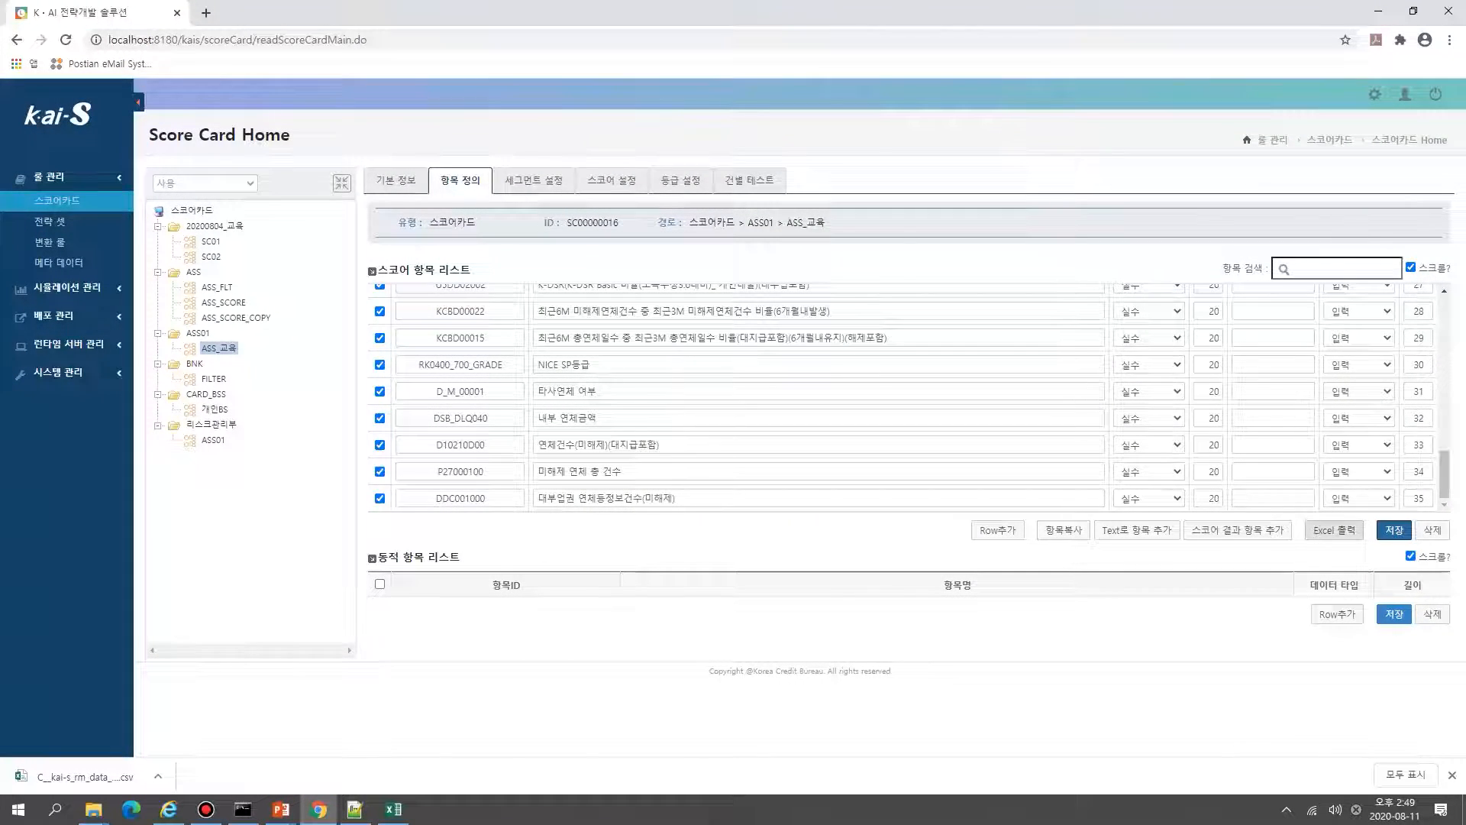
key("Return")
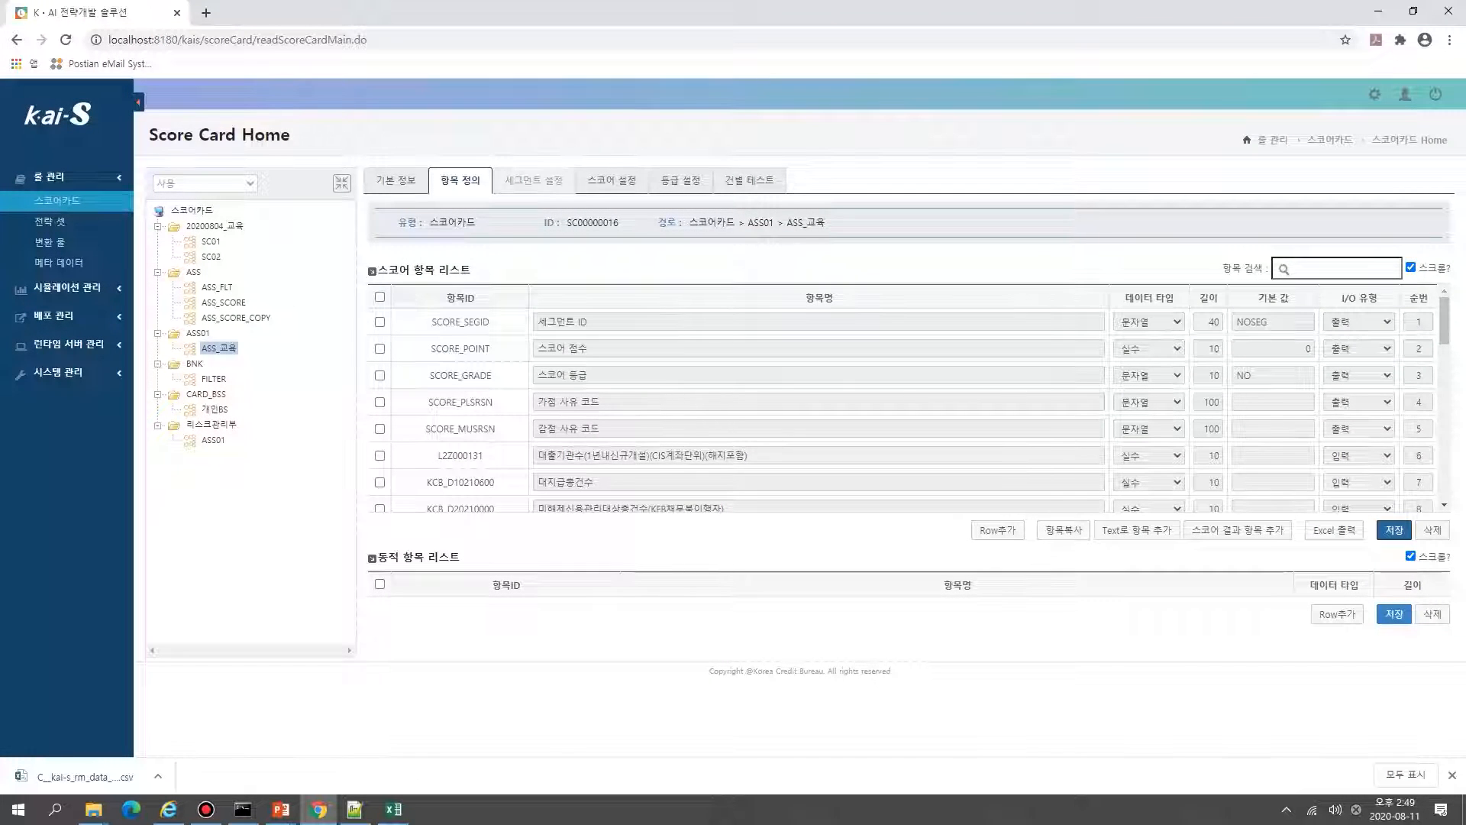
Step: Open the segment settings of ASS_교육 and view the split dialog of the ROOT node
left_click(533, 180)
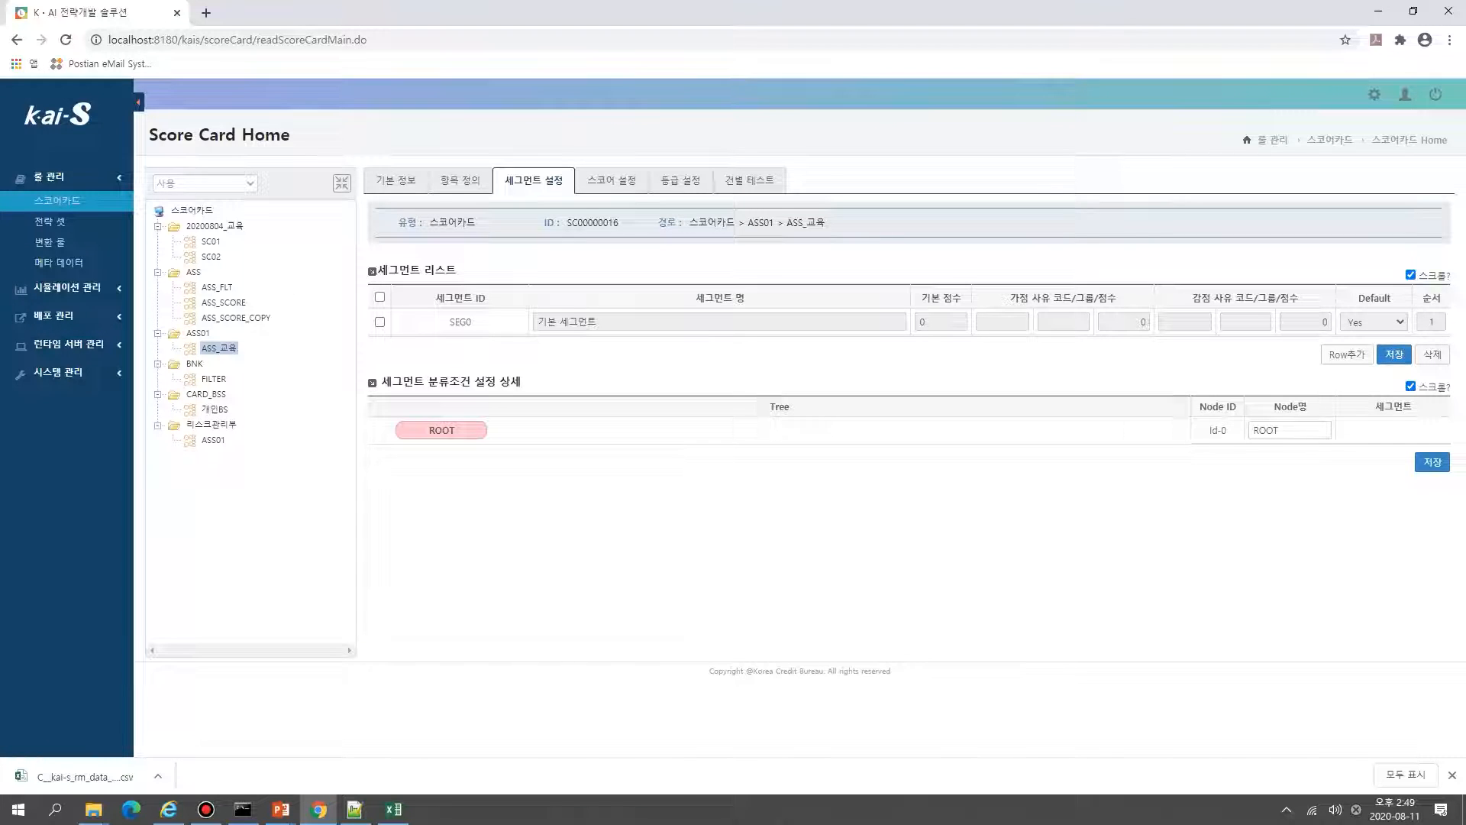
left_click(441, 429)
left_click(1083, 529)
Step: Add a blank segment row, then delete it together with the default segment SEG0
left_click(1346, 355)
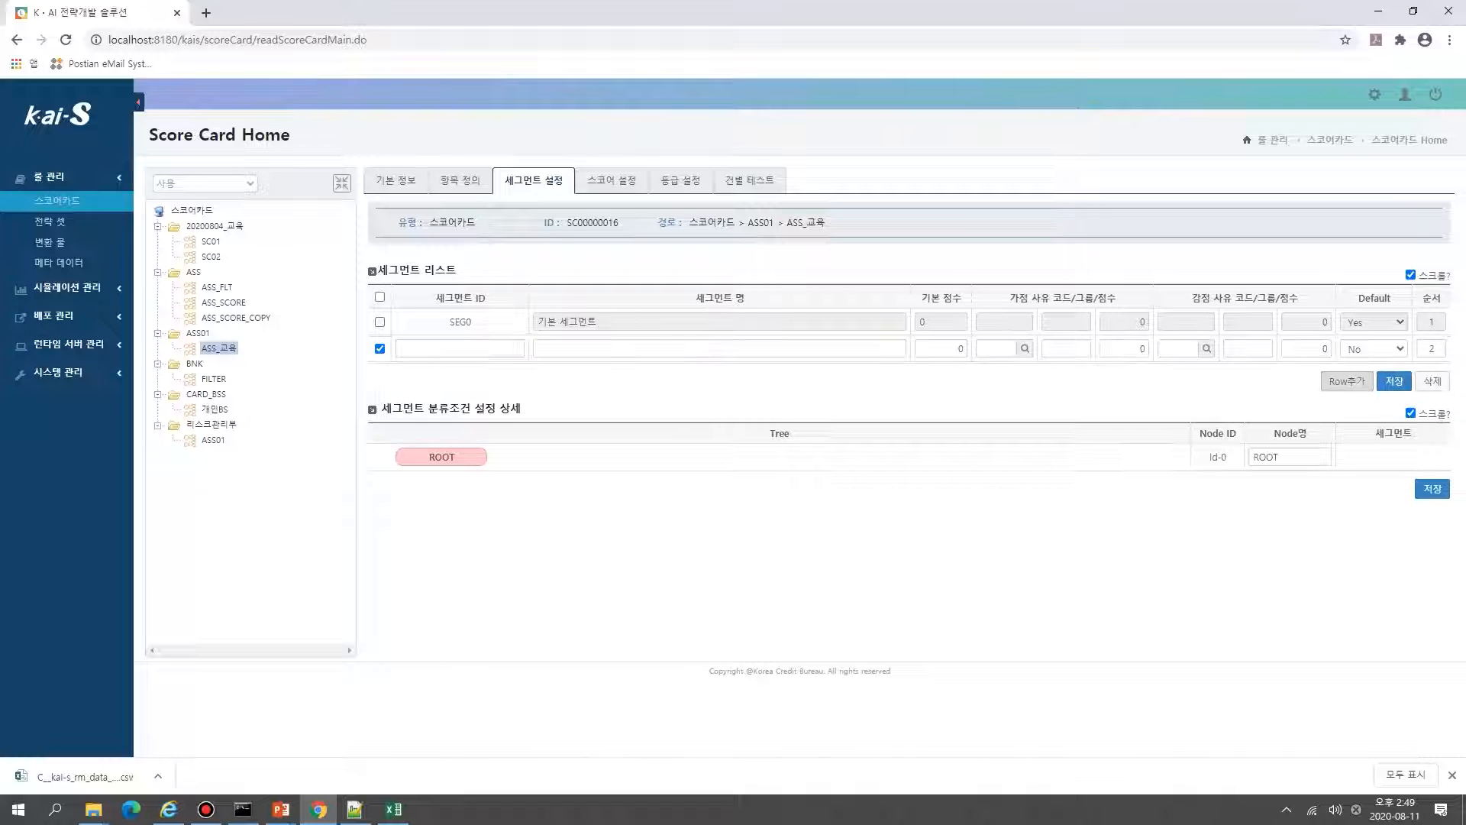
left_click(461, 348)
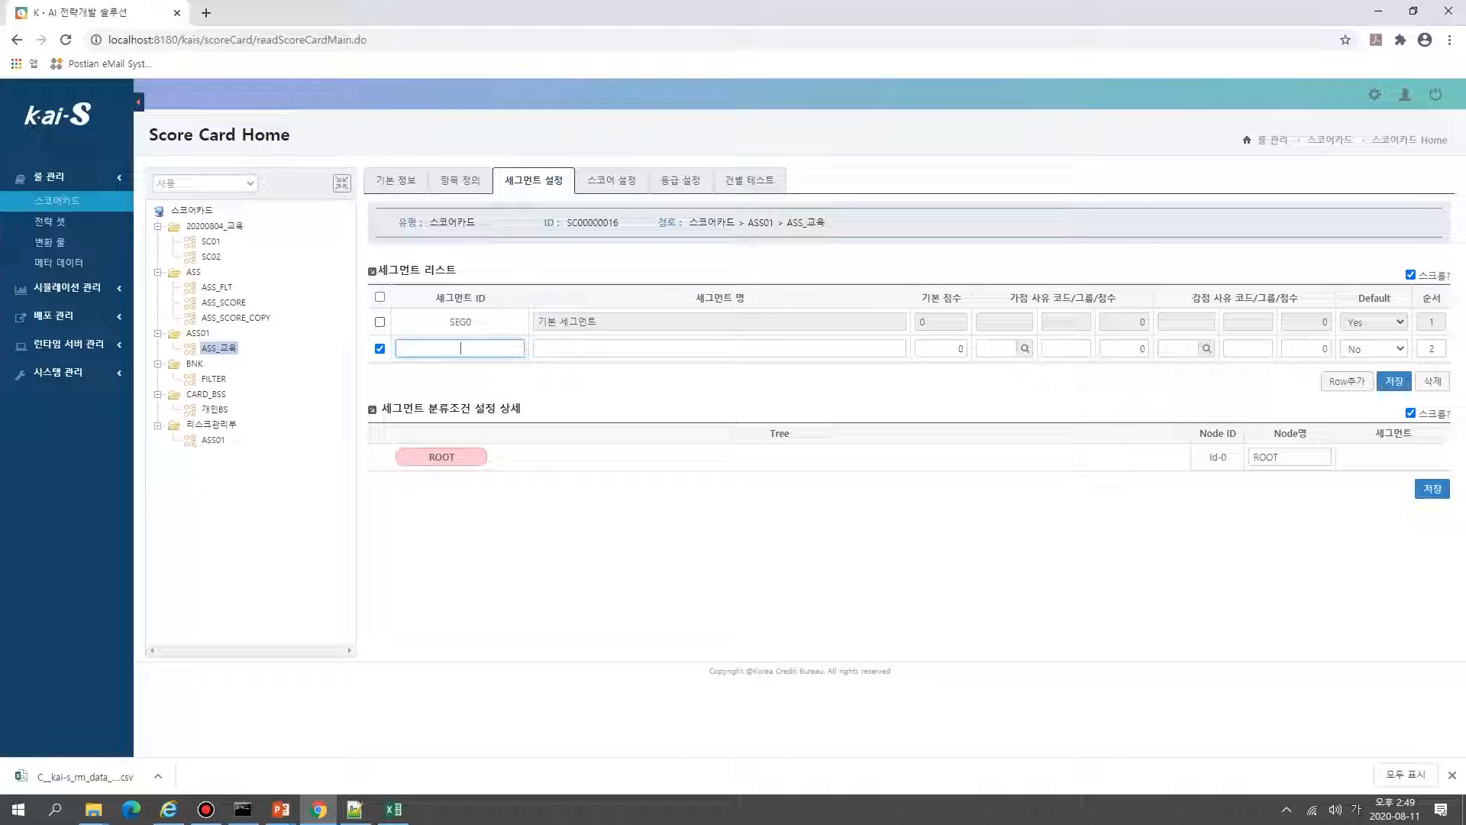
left_click(380, 349)
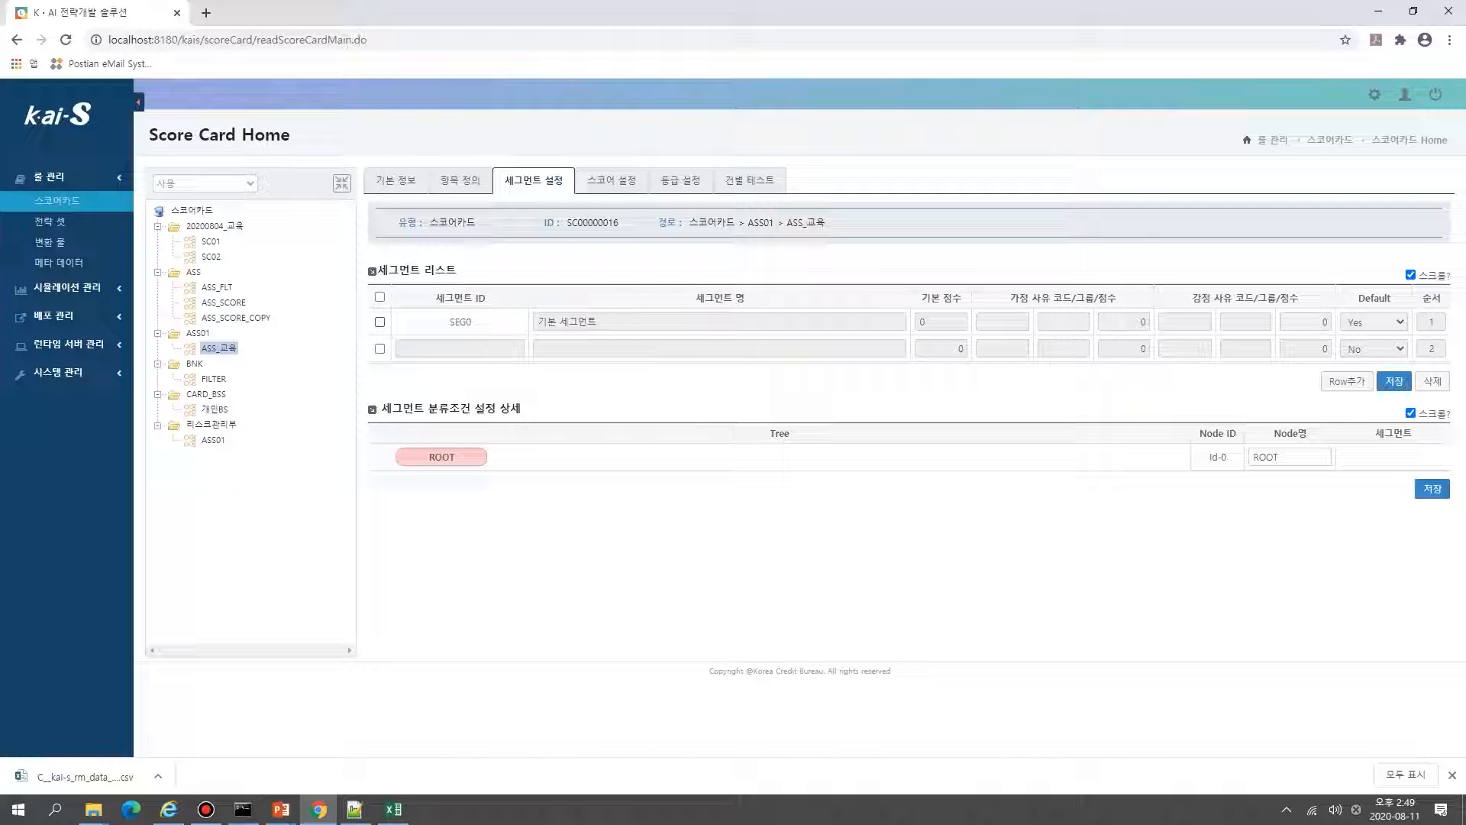
left_click(379, 297)
left_click(1433, 381)
left_click(891, 183)
left_click(932, 187)
Step: Add a segment with the ID SEG01 and the name 급여소득자
left_click(1346, 326)
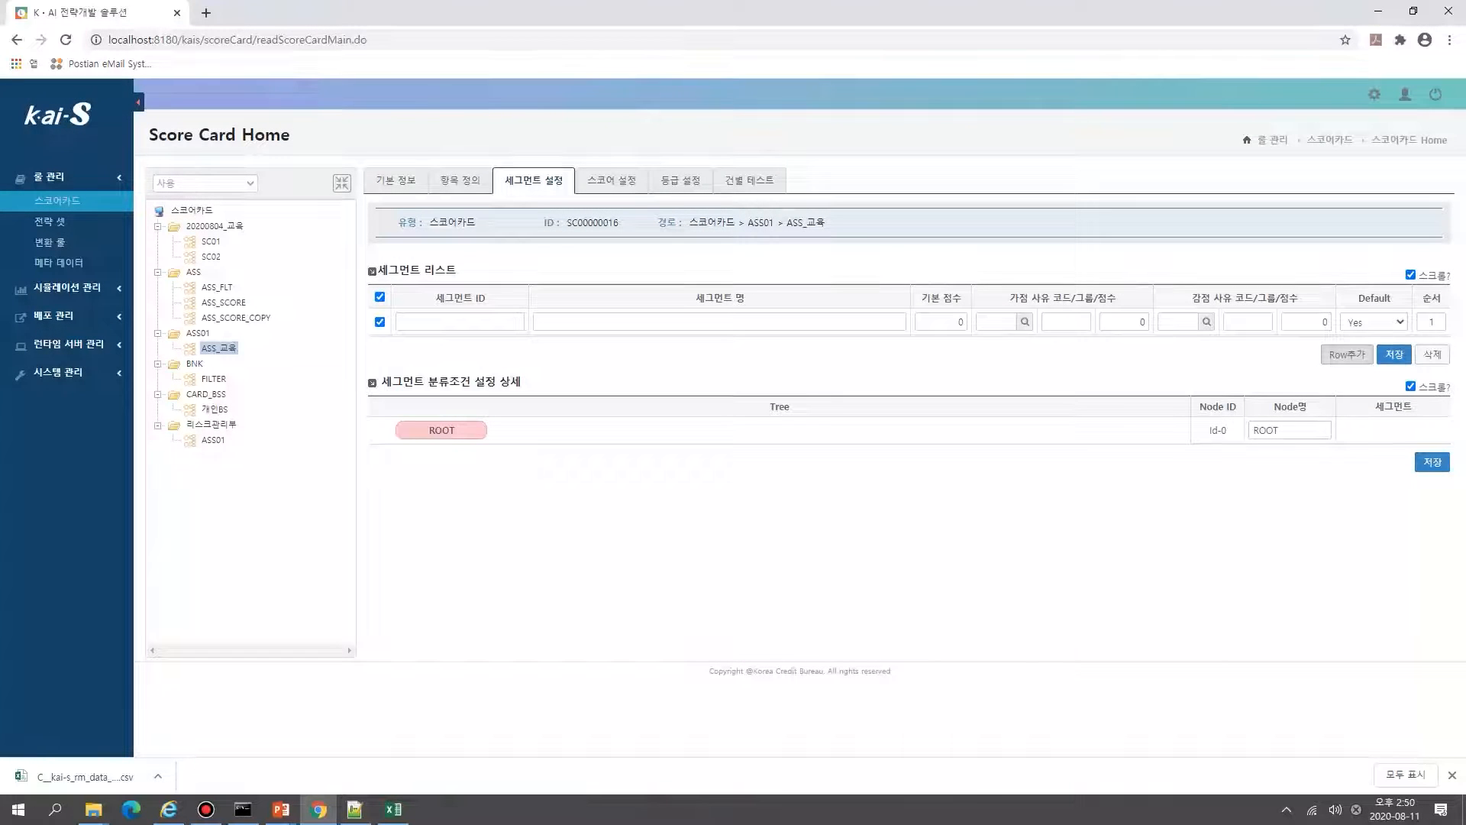
left_click(460, 321)
type("ㄴㄸ")
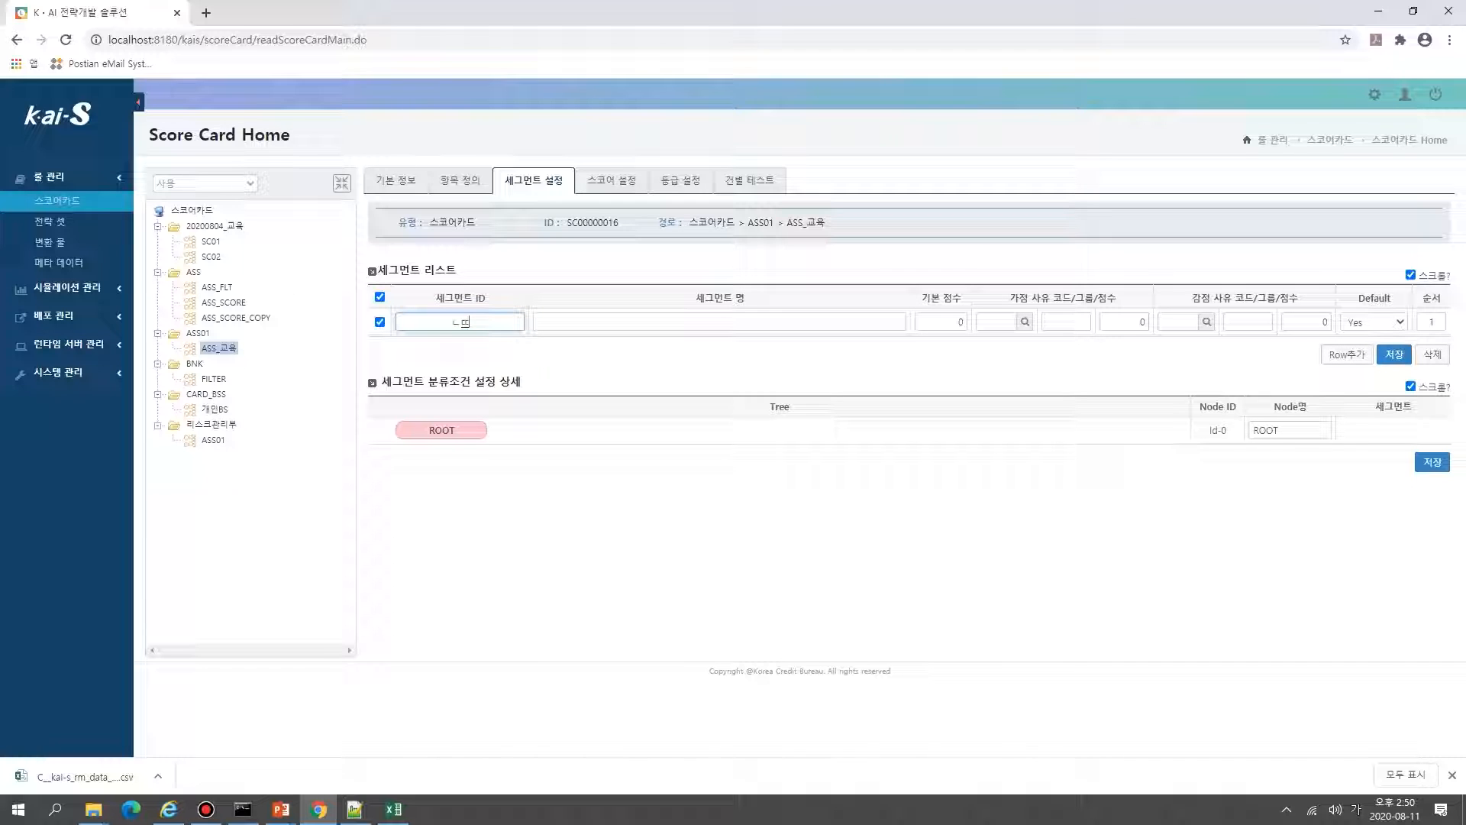
key("BackSpace")
key("BackSpace")
key("Hangul")
type("SEG01")
key("Tab")
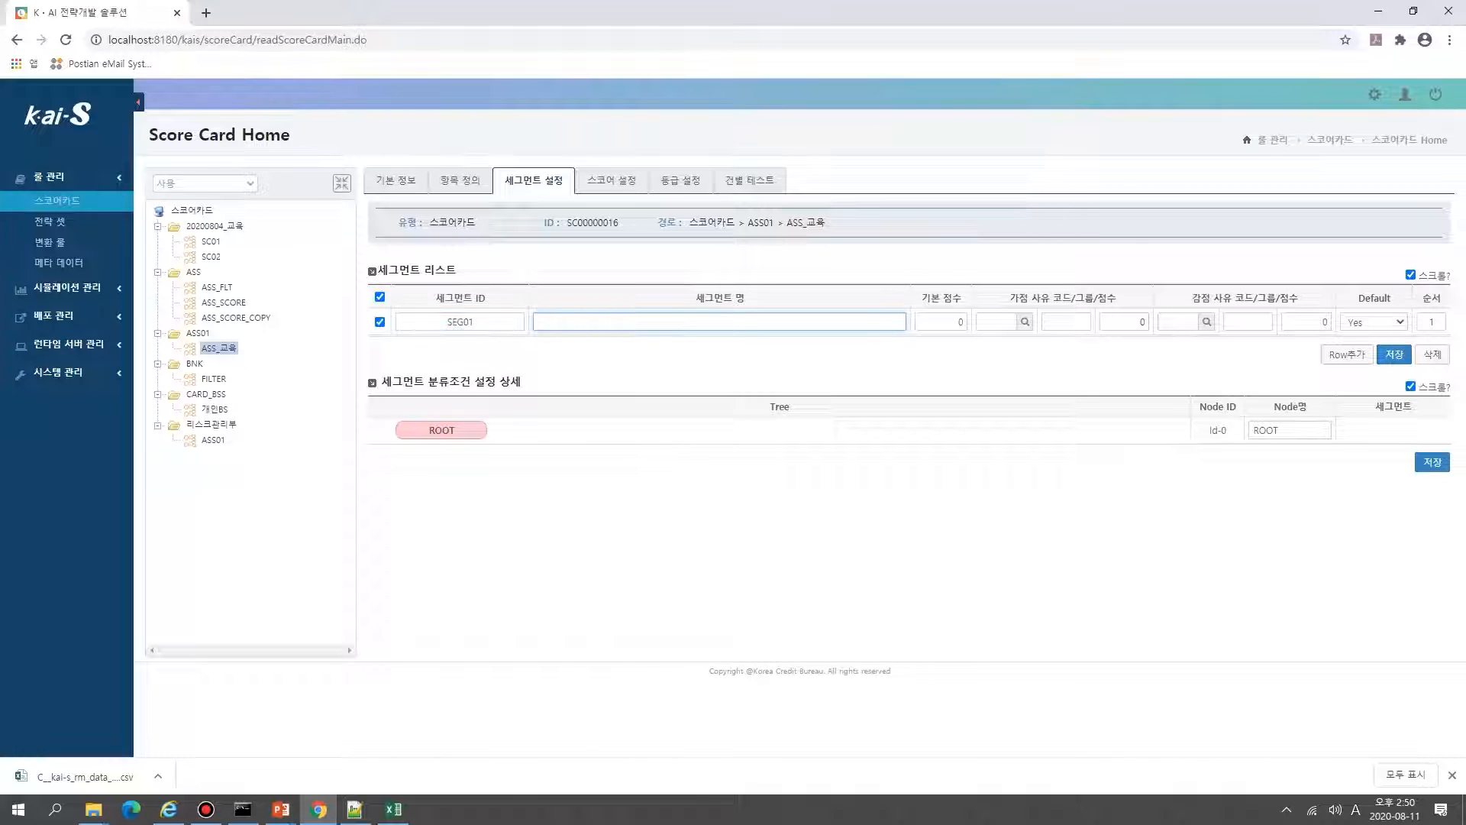
key("Hangul")
type("급여소득자")
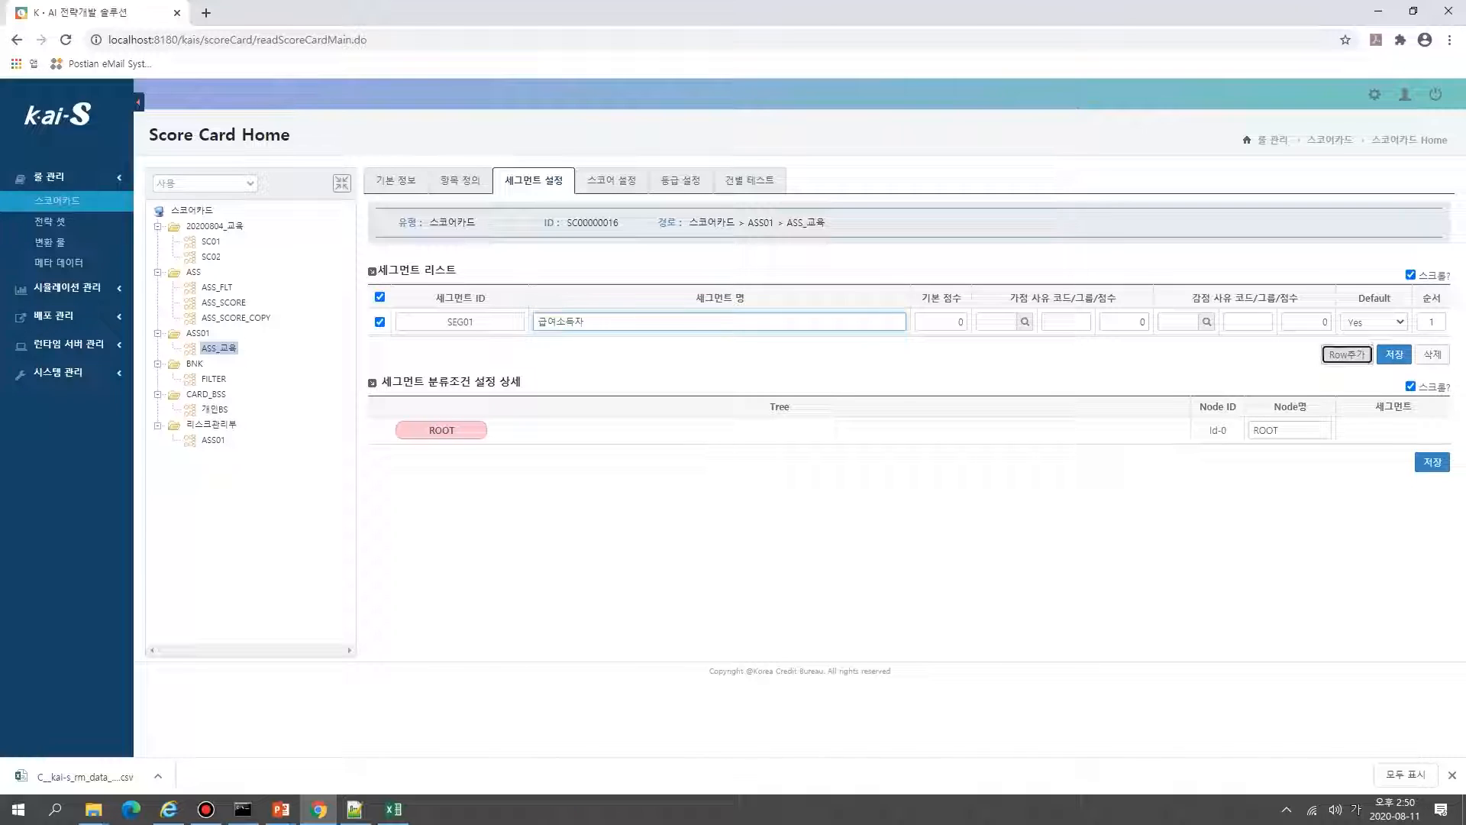
Step: Add a second segment with the ID SEG02 and the name 비급여
left_click(1347, 354)
left_click(460, 348)
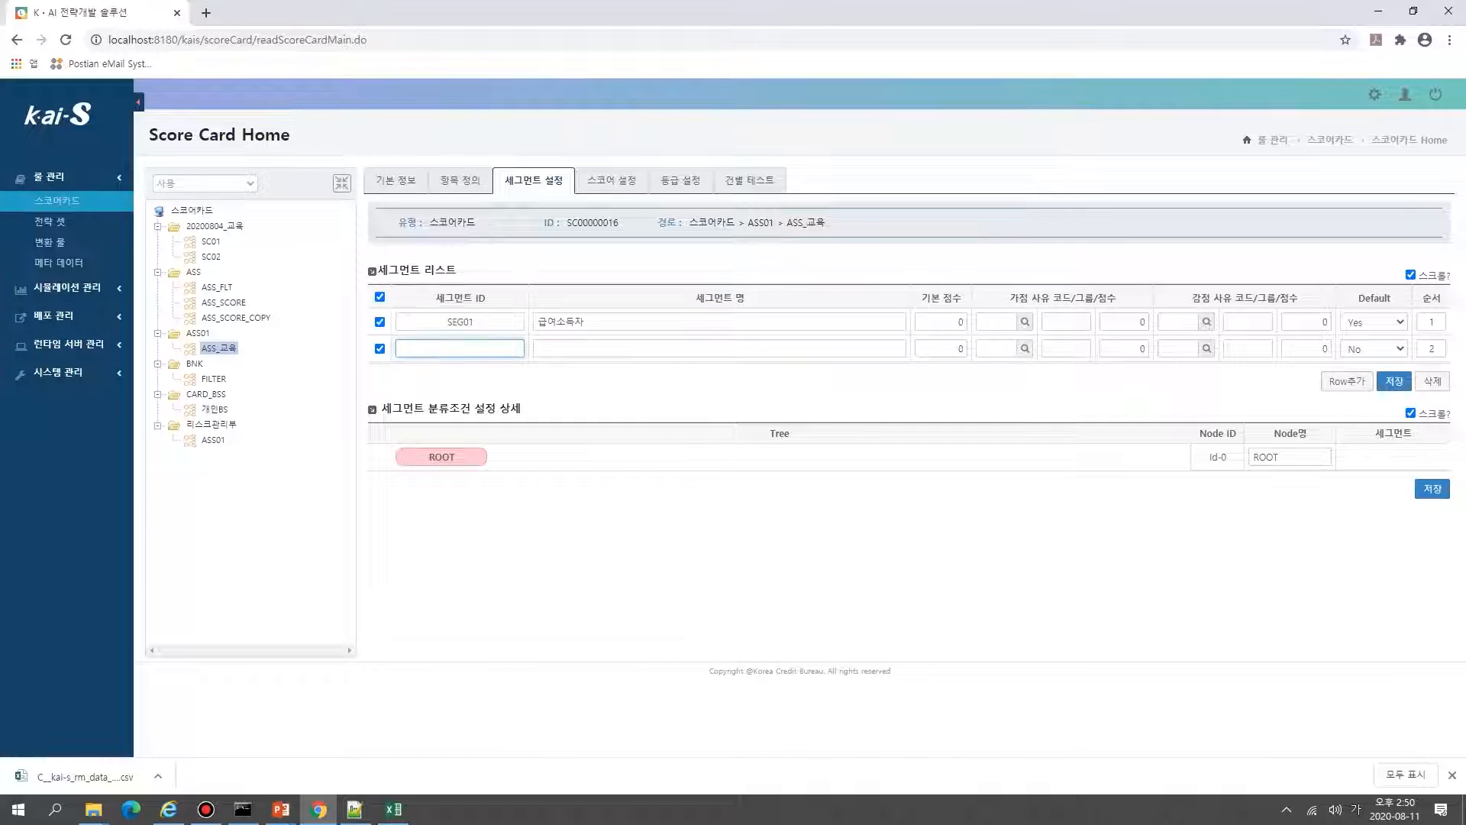
key("Hangul")
type("SEG02")
key("Tab")
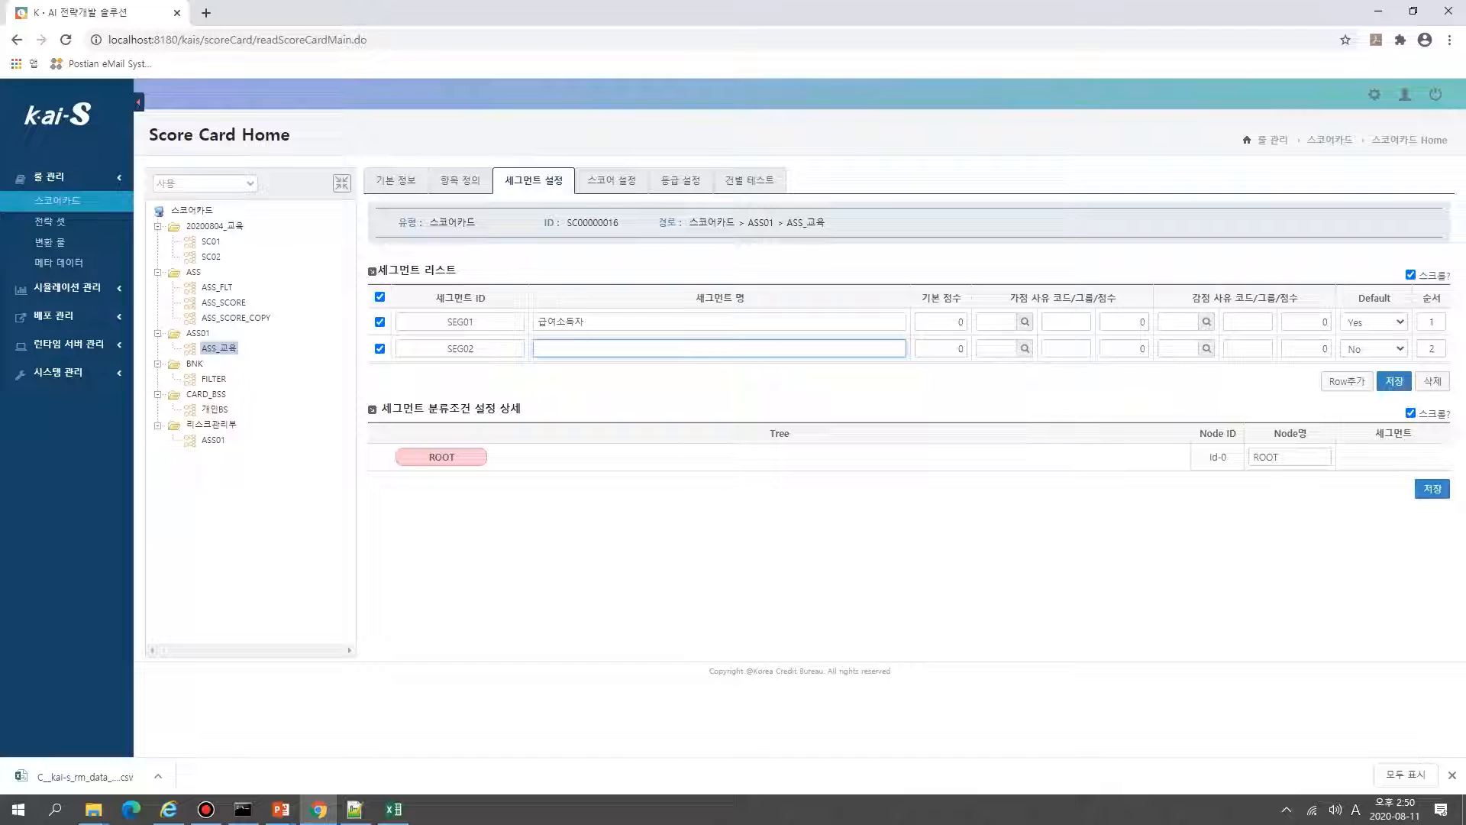
type("wkdu")
key("BackSpace")
key("BackSpace")
key("BackSpace")
key("BackSpace")
key("Hangul")
type("비급의")
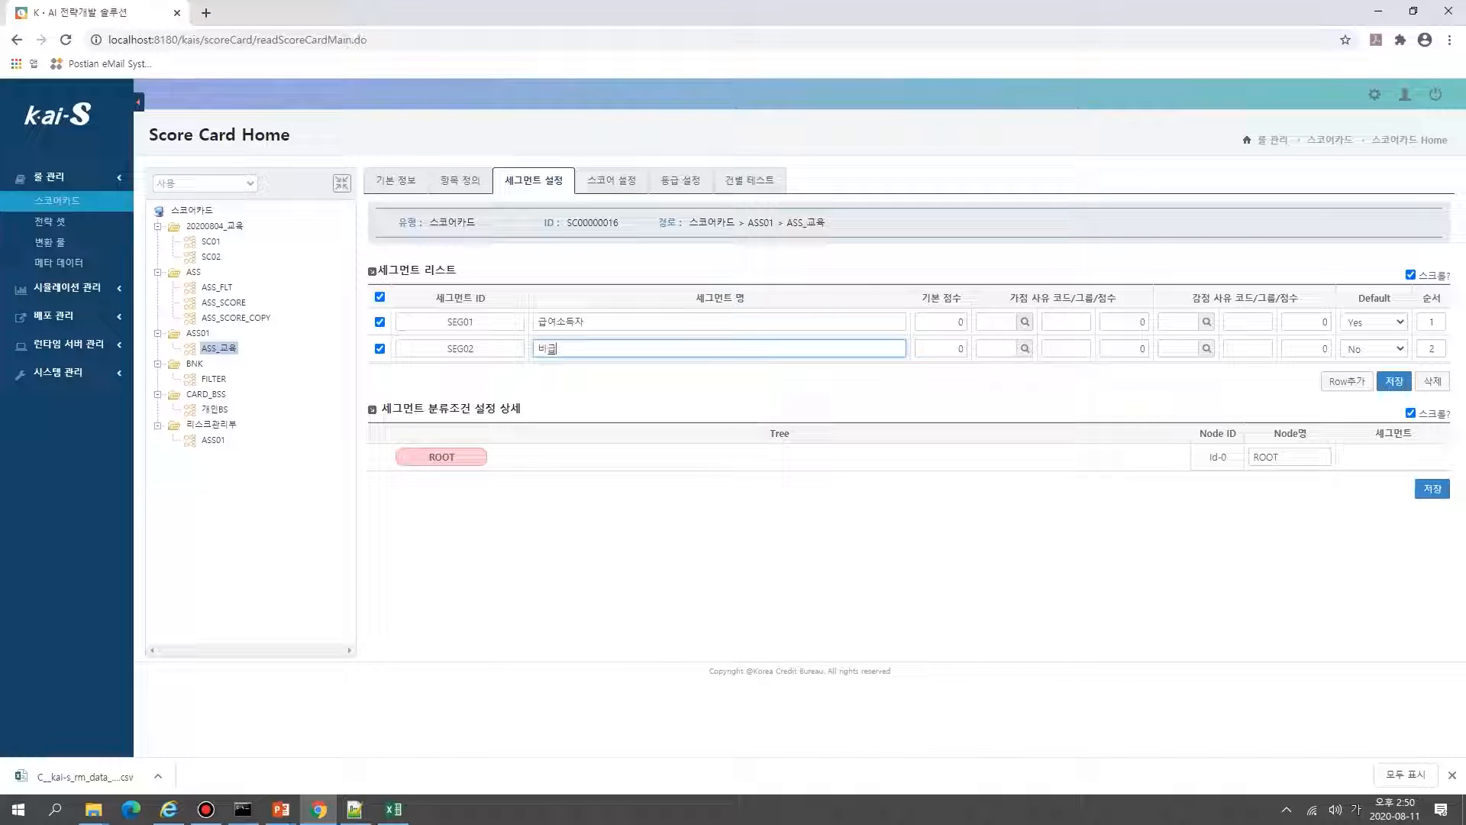
key("BackSpace")
type("여")
Step: Shorten the name of segment SEG01 to 급여 and save the segment list
left_click(588, 321)
key("BackSpace")
key("BackSpace")
key("BackSpace")
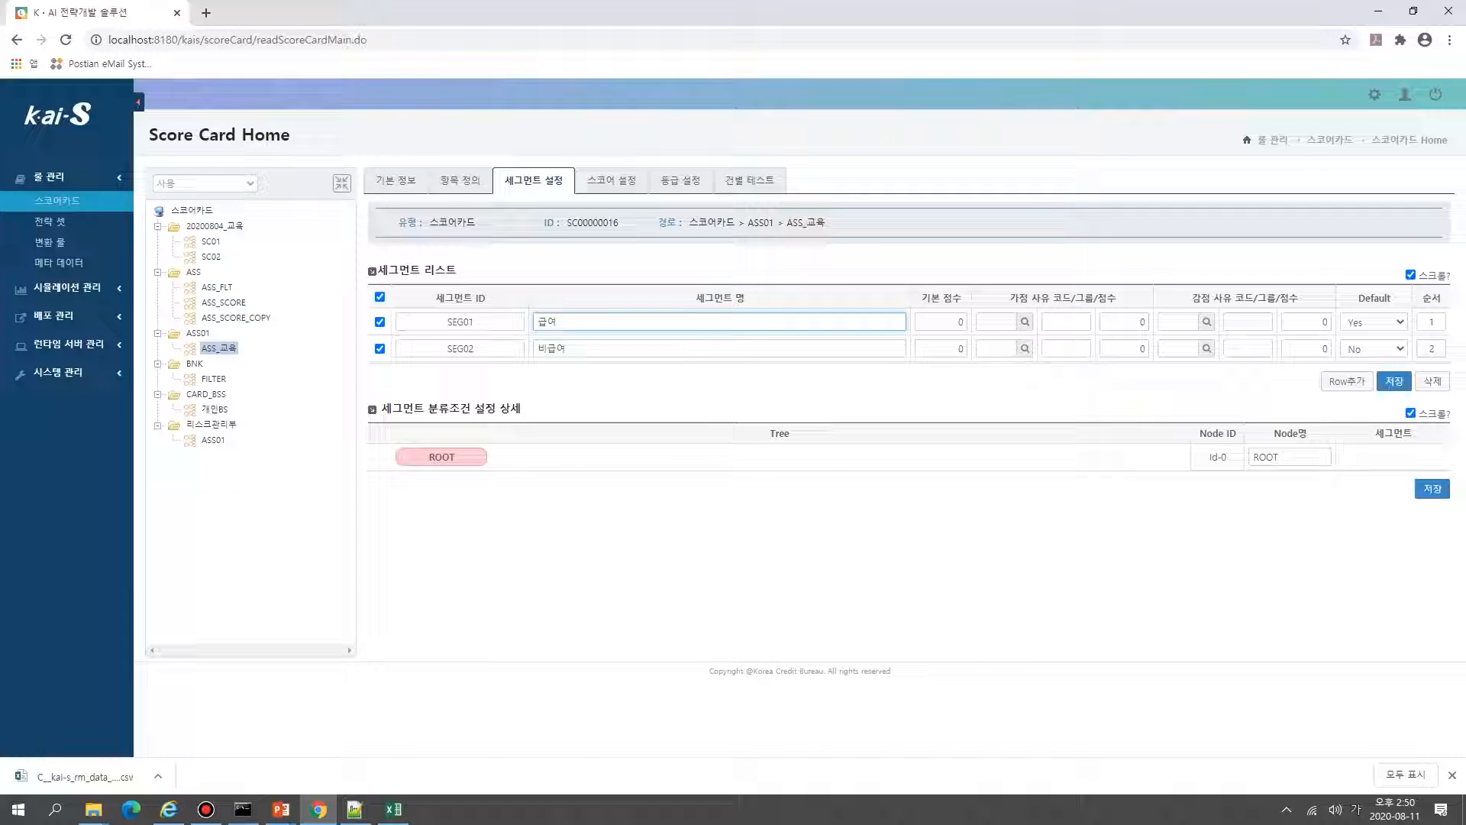
left_click(1394, 381)
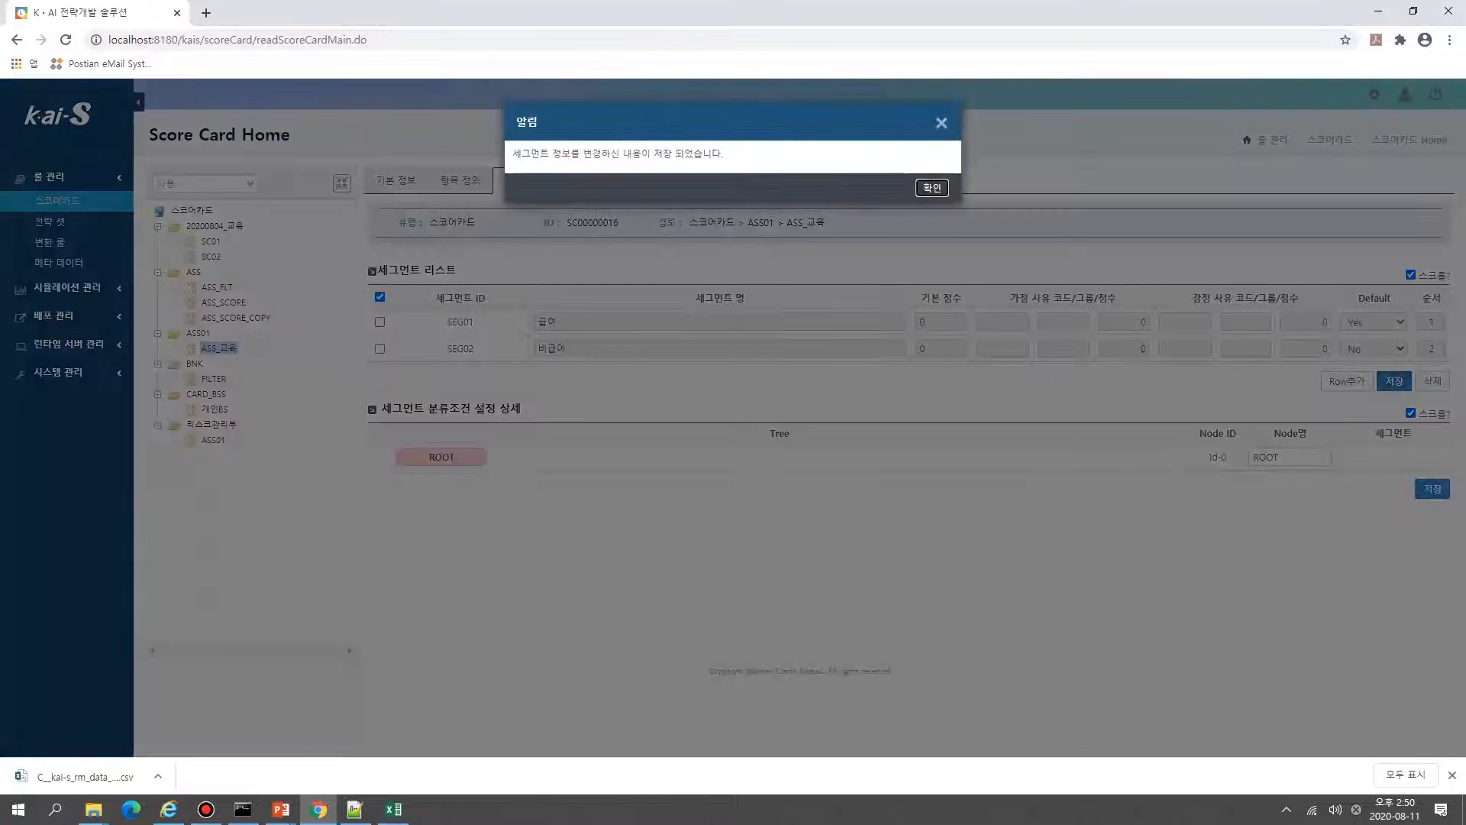
left_click(932, 184)
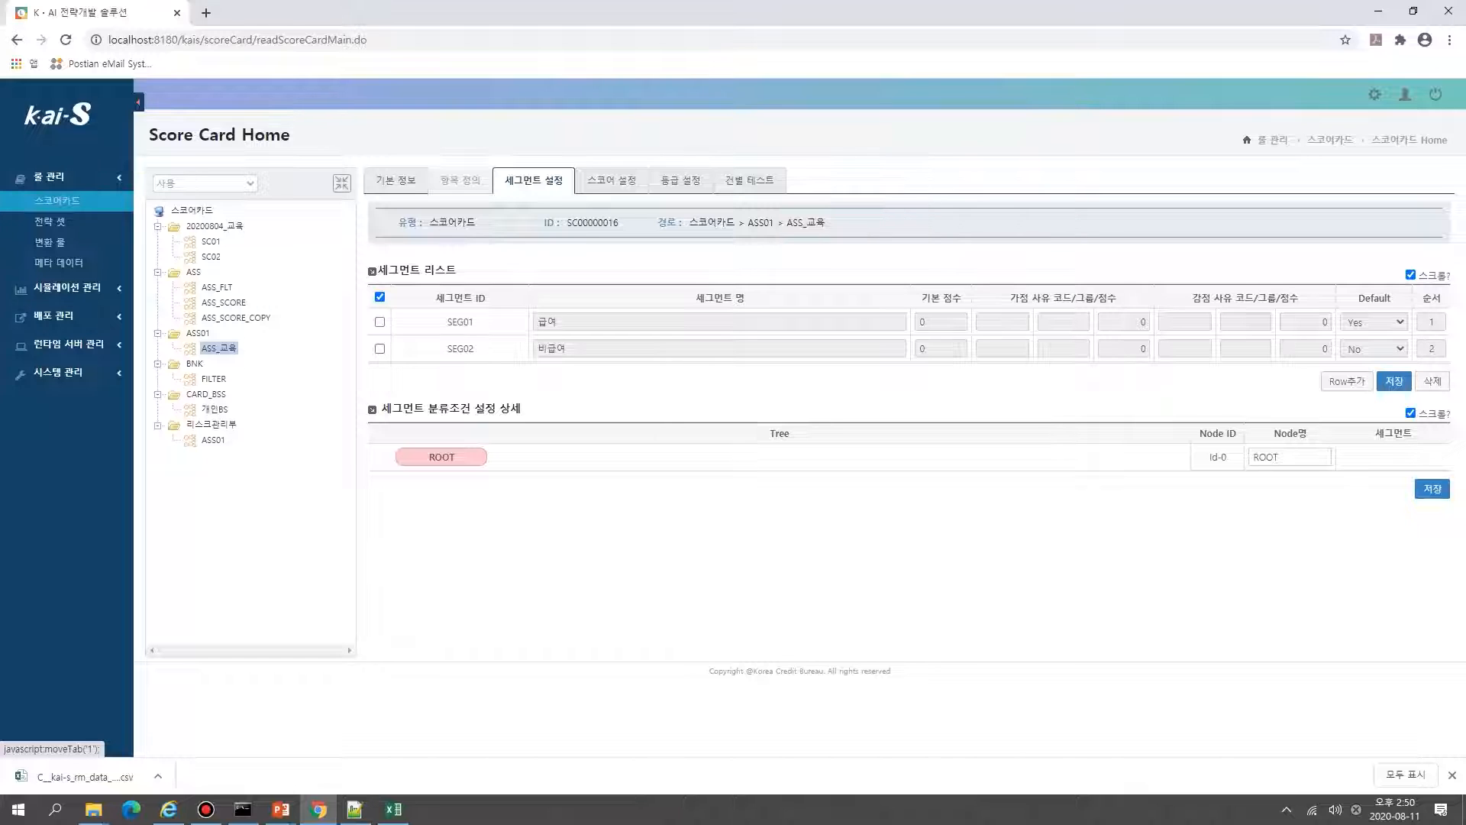
Step: Return to the item definitions and add a new score item with the ID SEG_GB
left_click(460, 181)
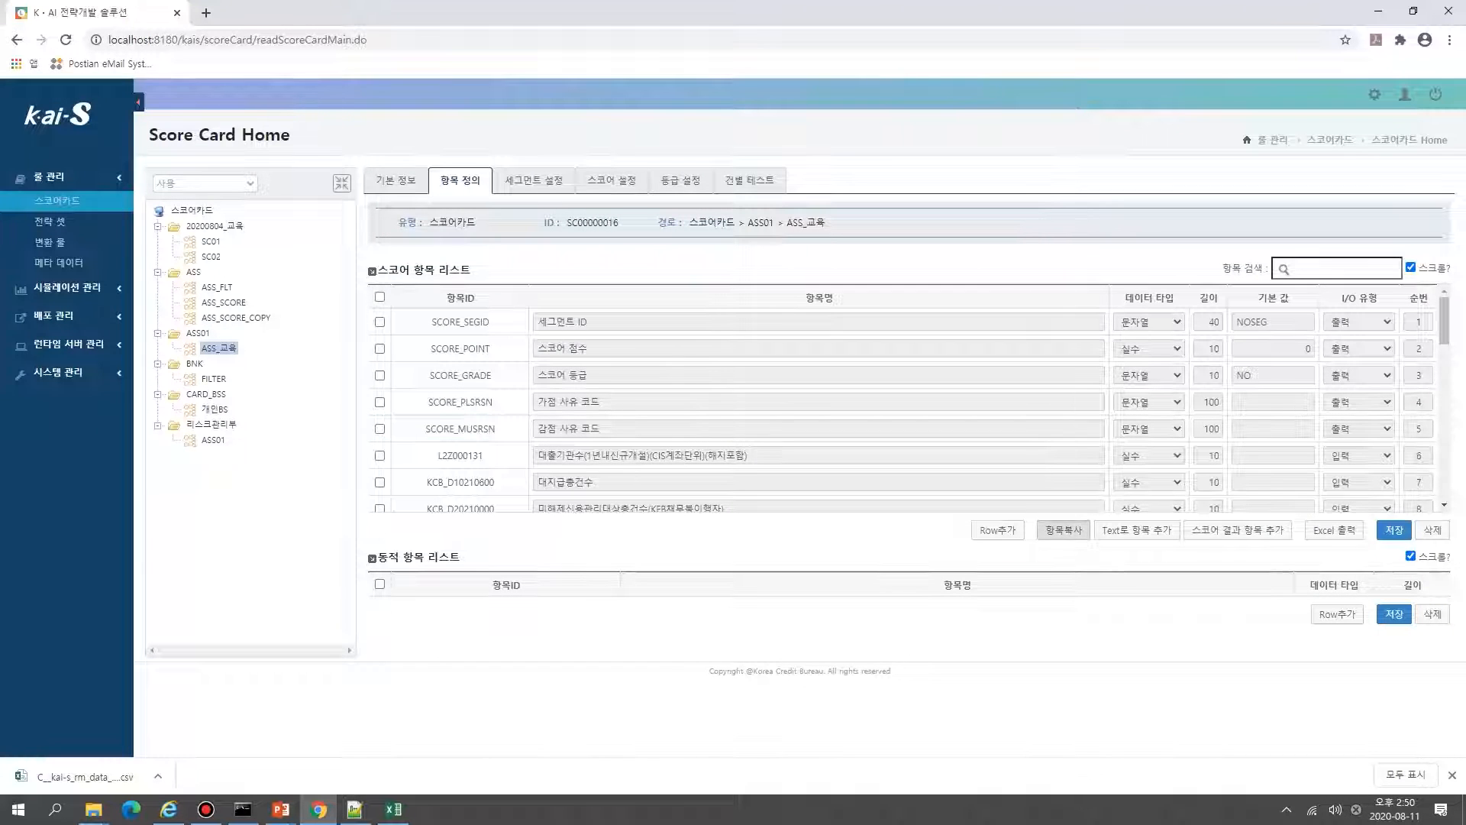
left_click(1063, 530)
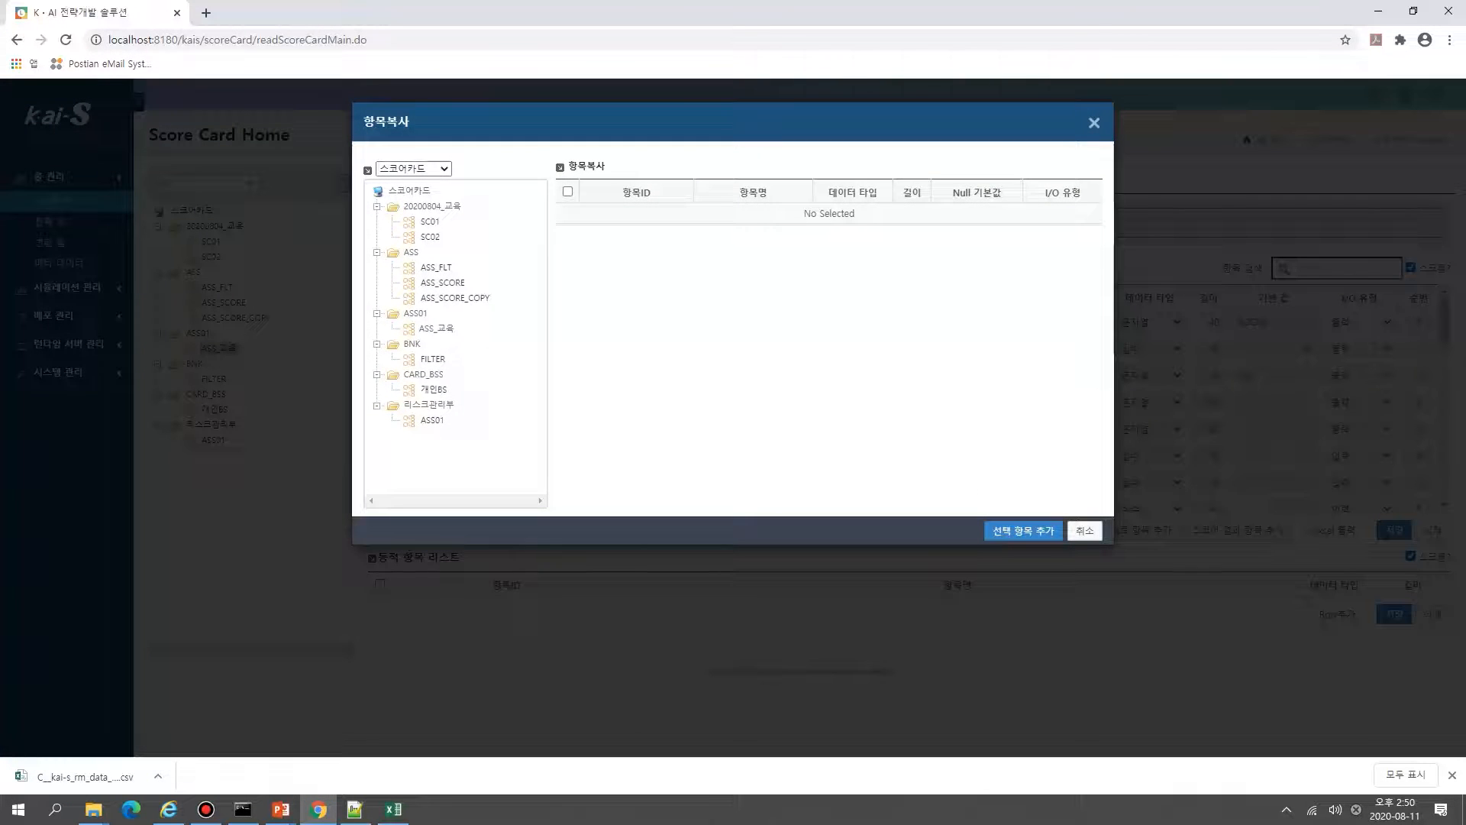
left_click(1084, 530)
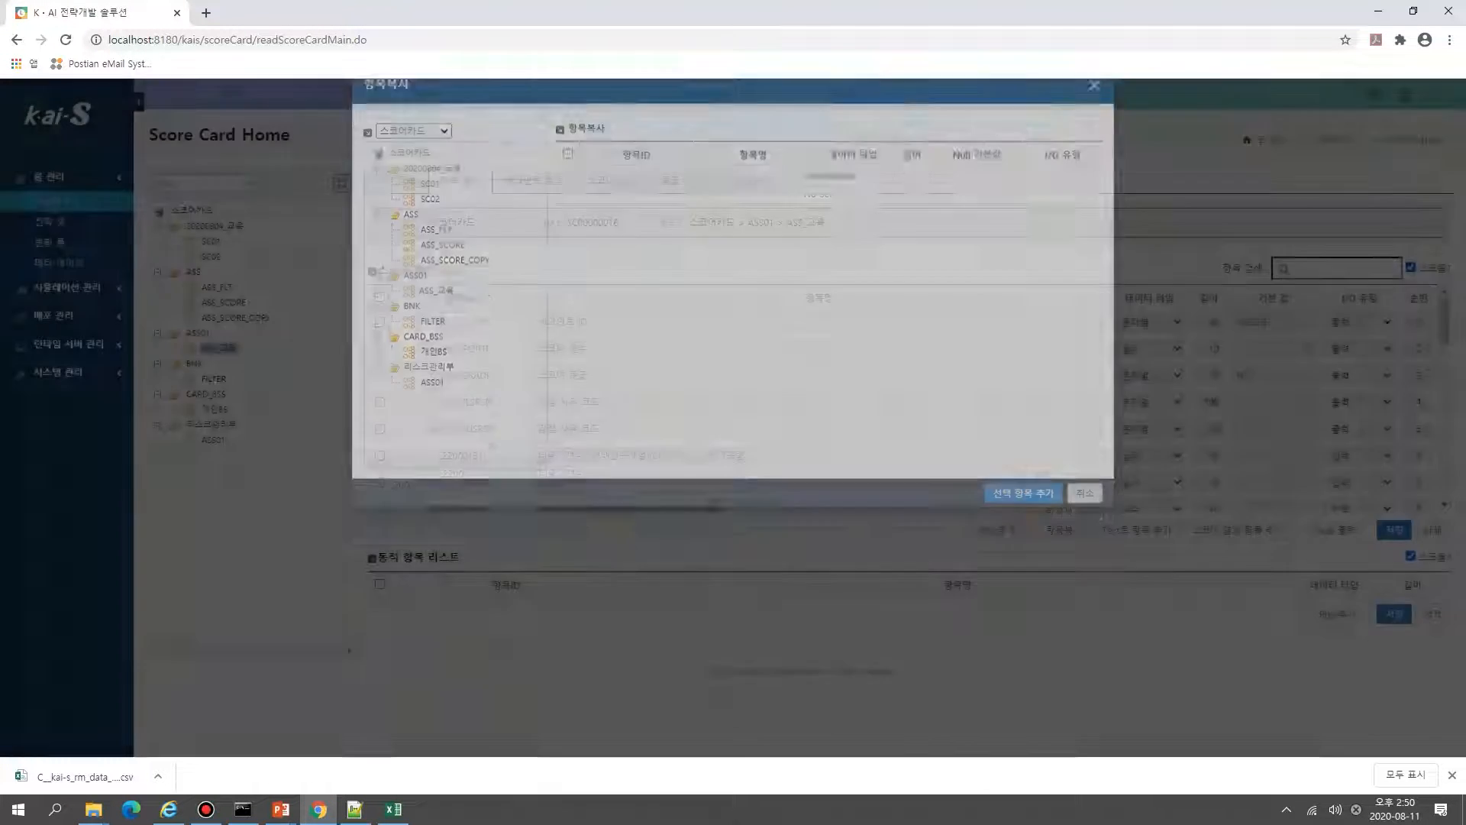
left_click(998, 530)
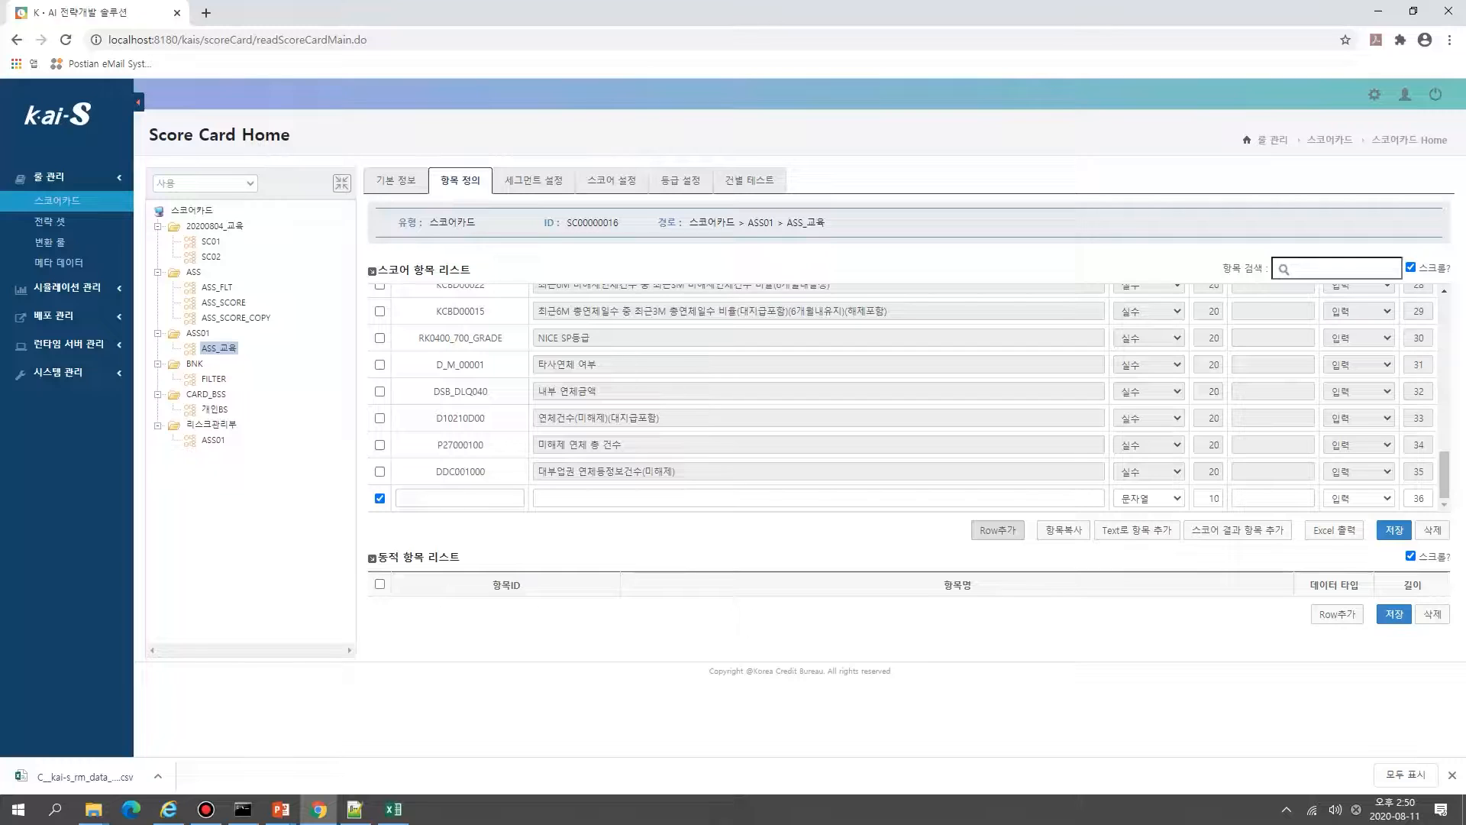
left_click(459, 498)
type("ㅅㄷ")
key("BackSpace")
key("BackSpace")
key("Hangul")
type("SEC")
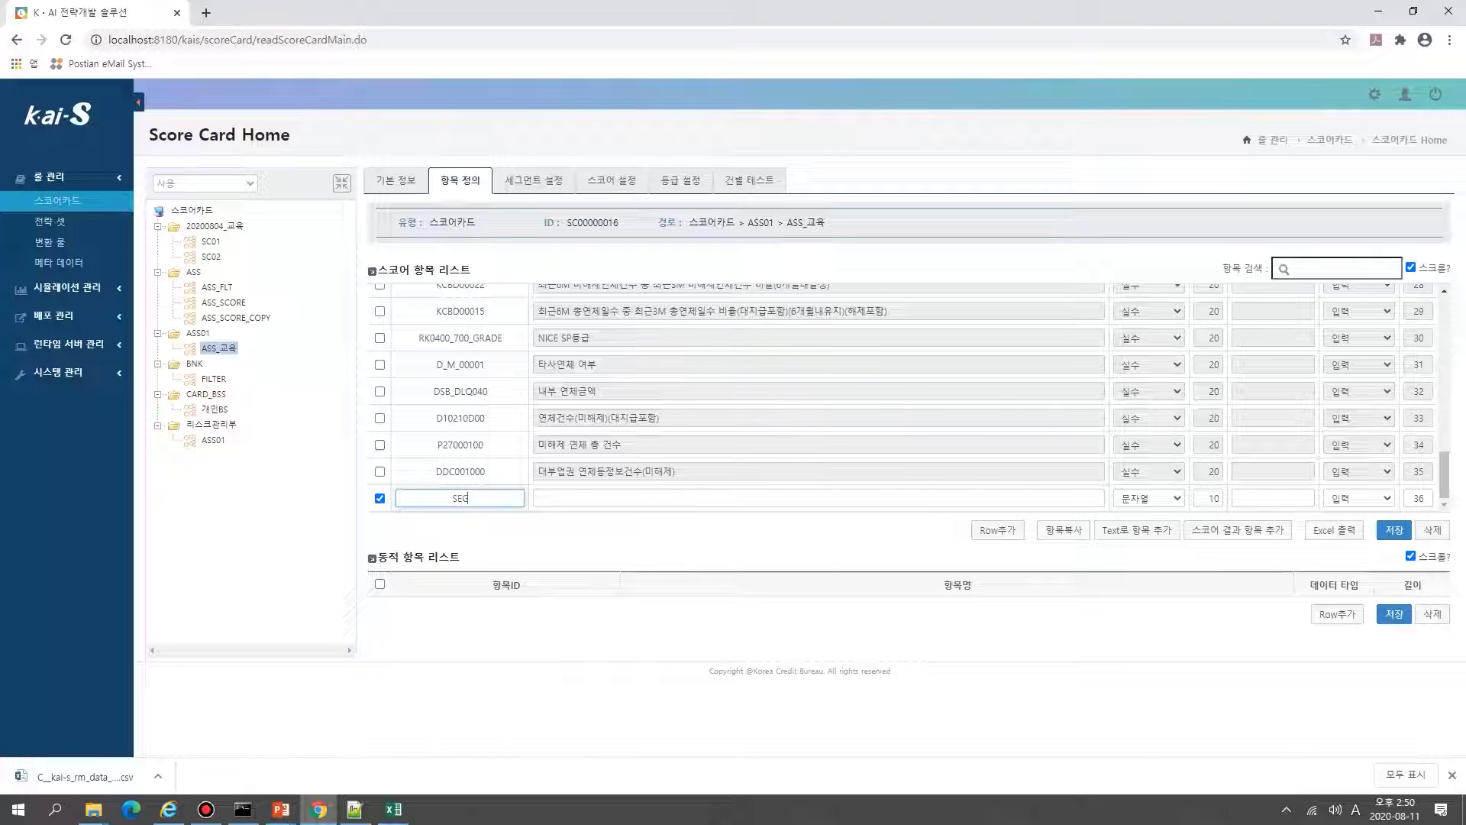
type("_GB")
key("Tab")
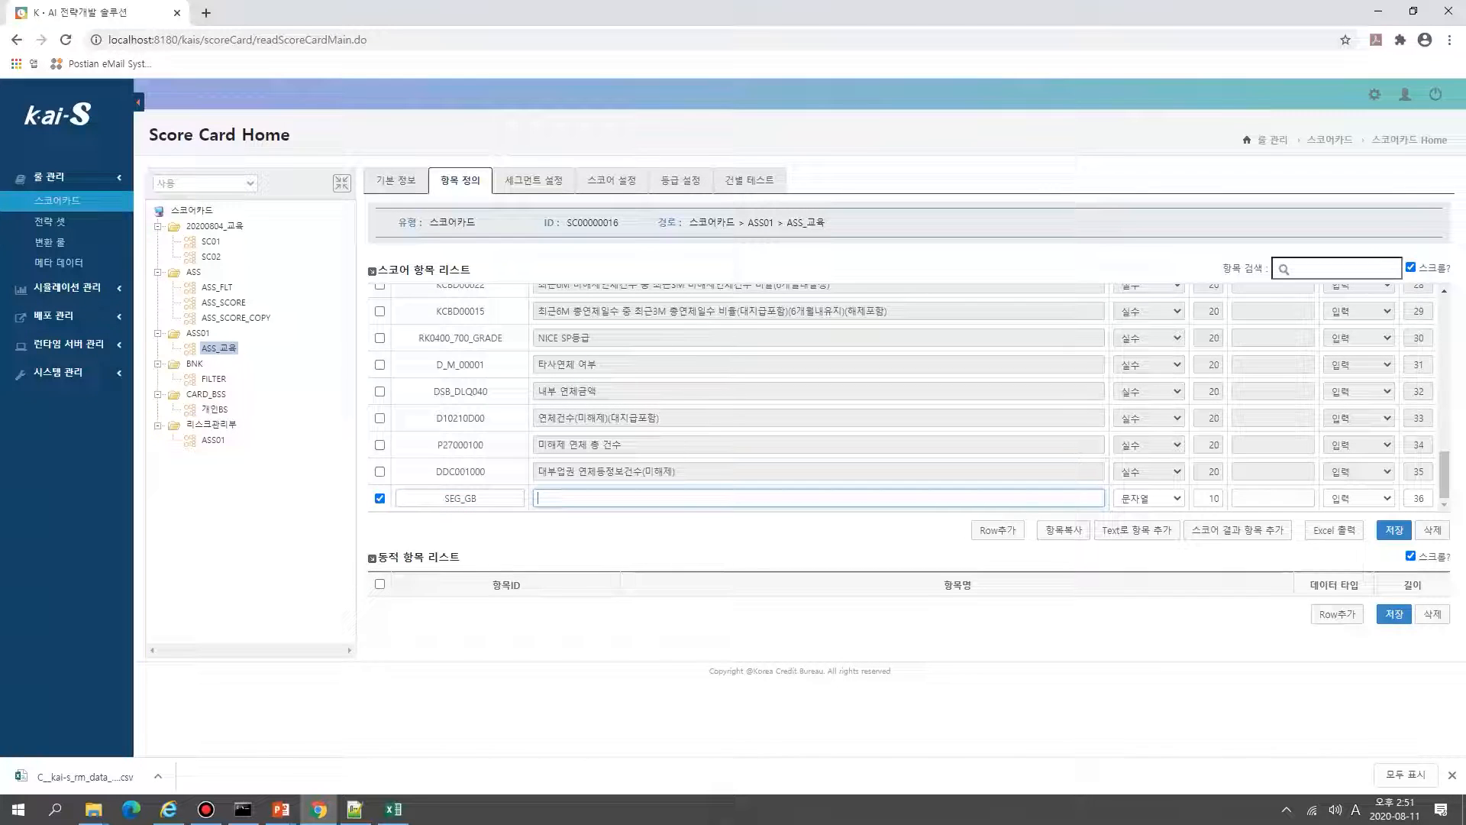
Step: Name the SEG_GB item 급여비급여 구분(1:급여,2:비급여) and save the score item list
type("tprm")
key("BackSpace")
key("BackSpace")
key("BackSpace")
key("BackSpace")
key("Hangul")
type("급여비")
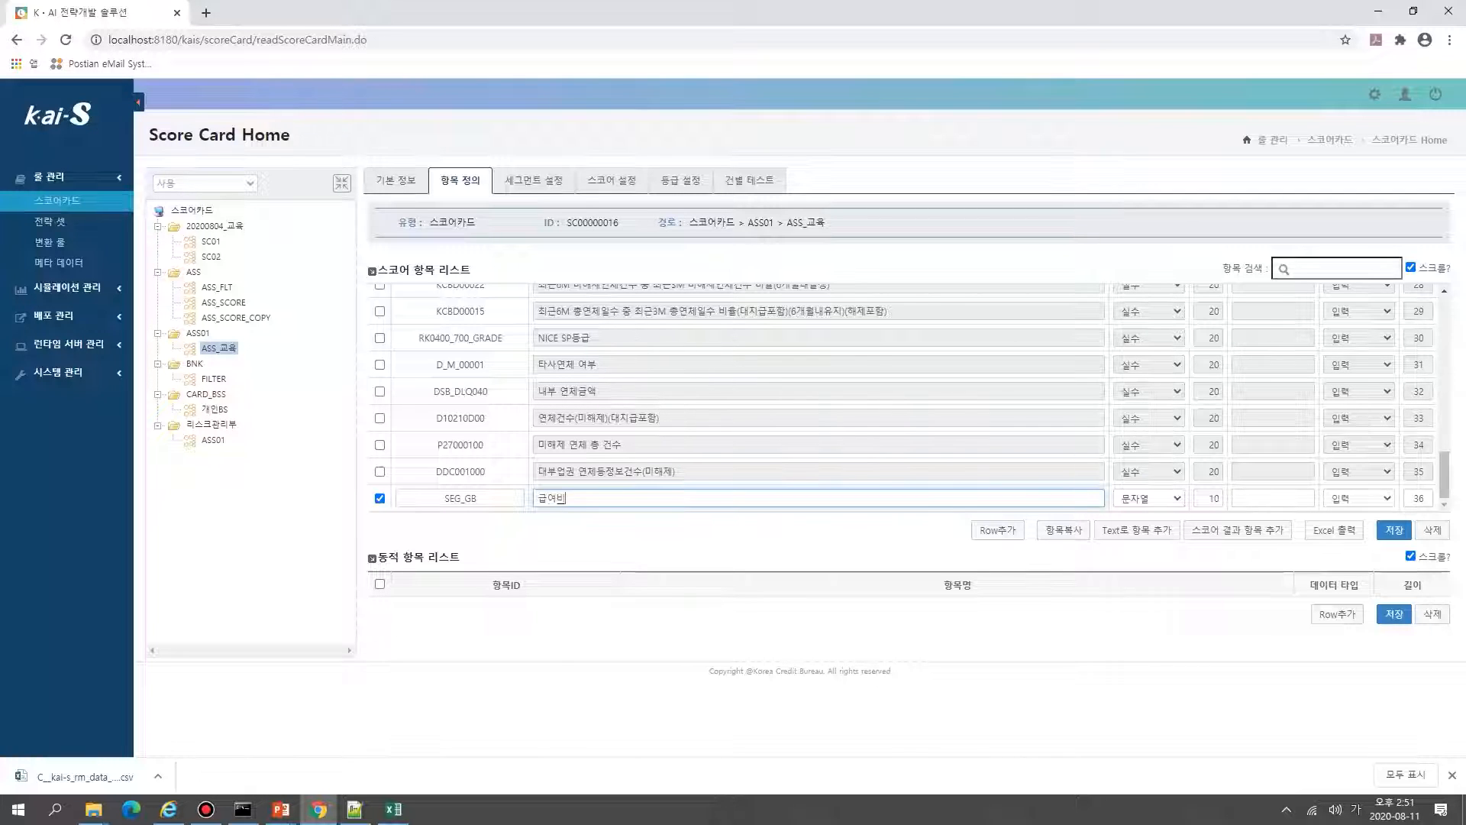
type("급여 ㄱ구분(1:급여,2:비급")
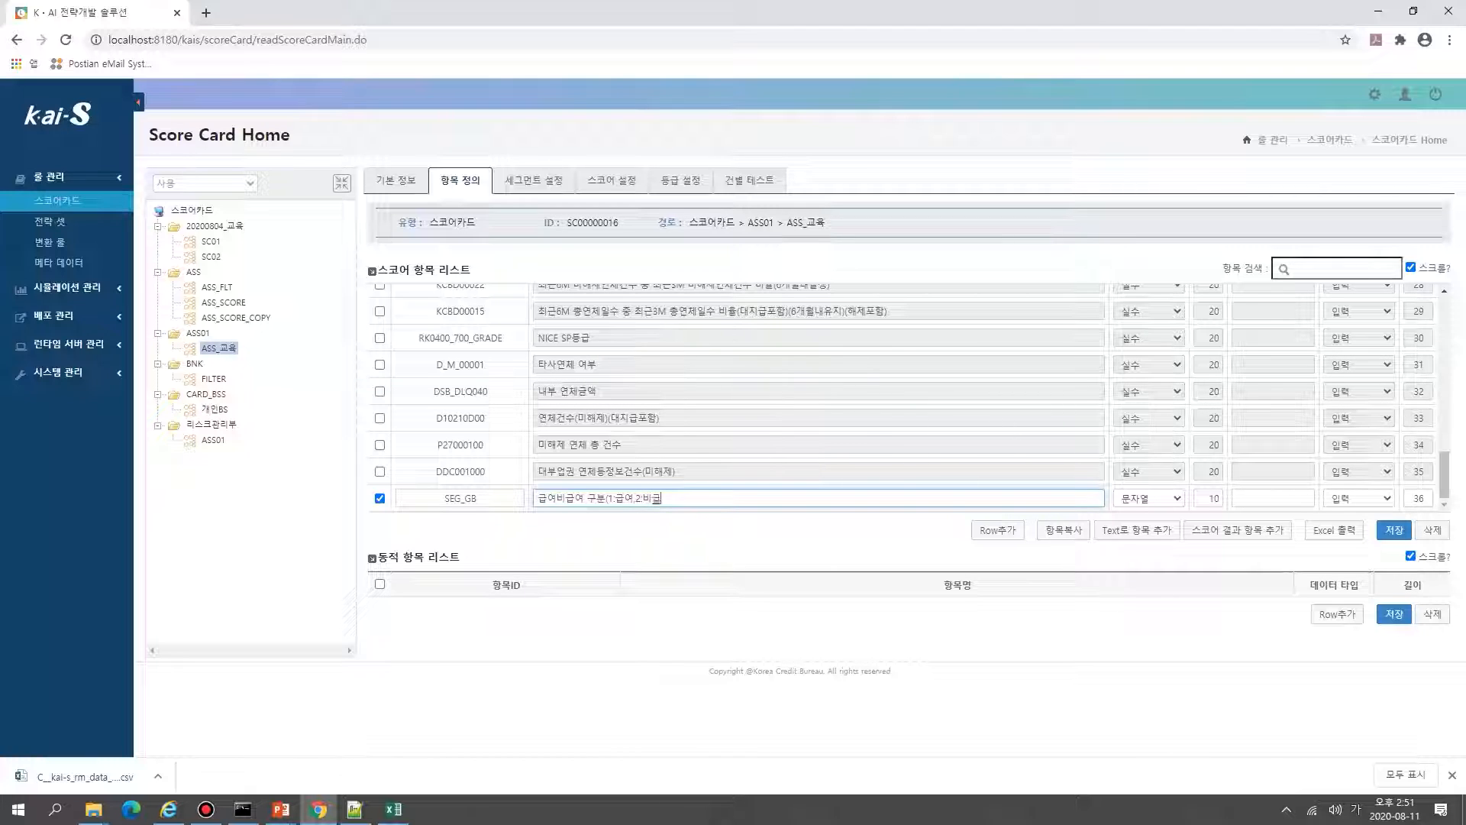
type("여))")
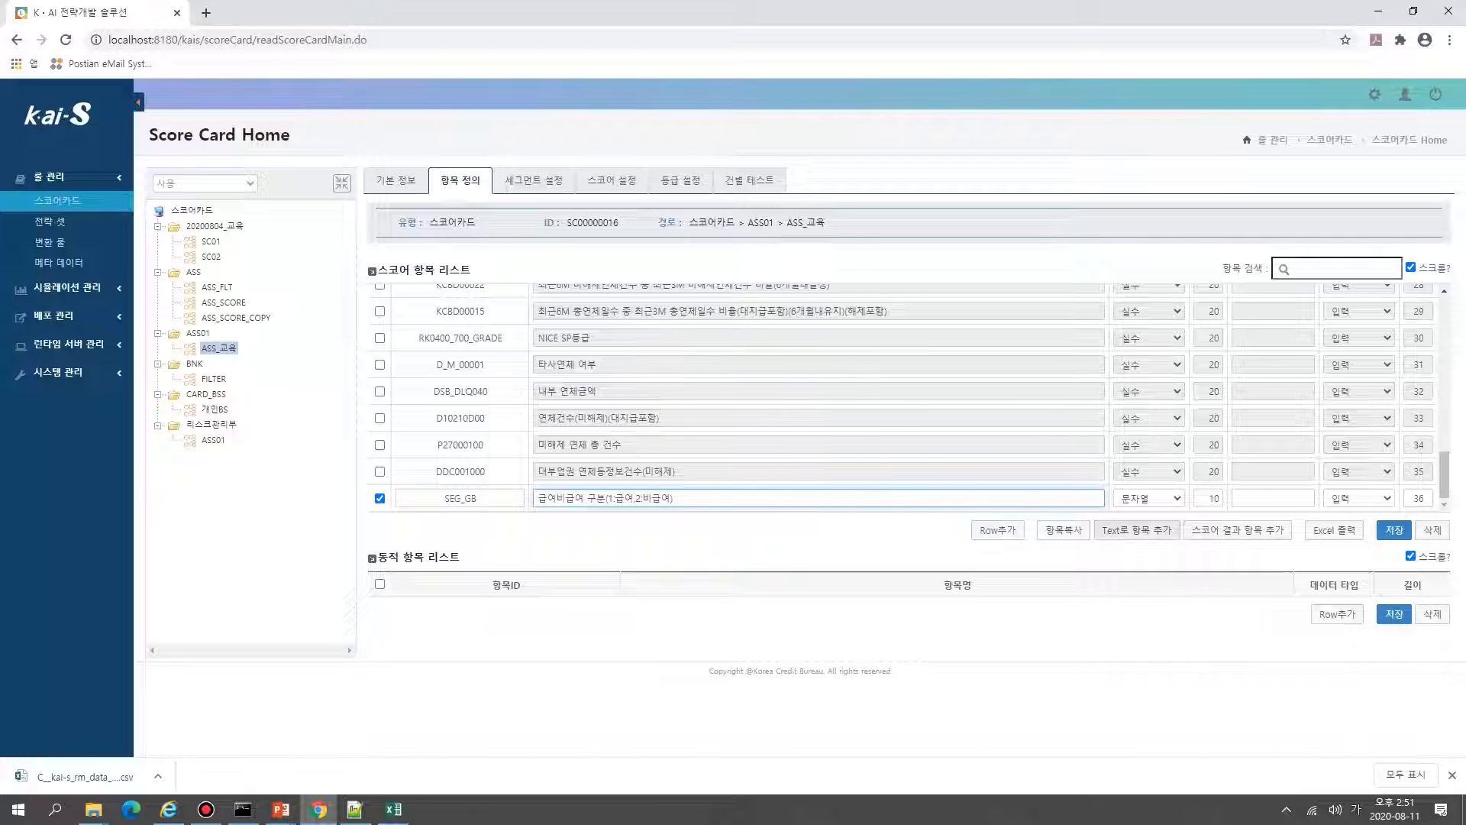
left_click(1395, 530)
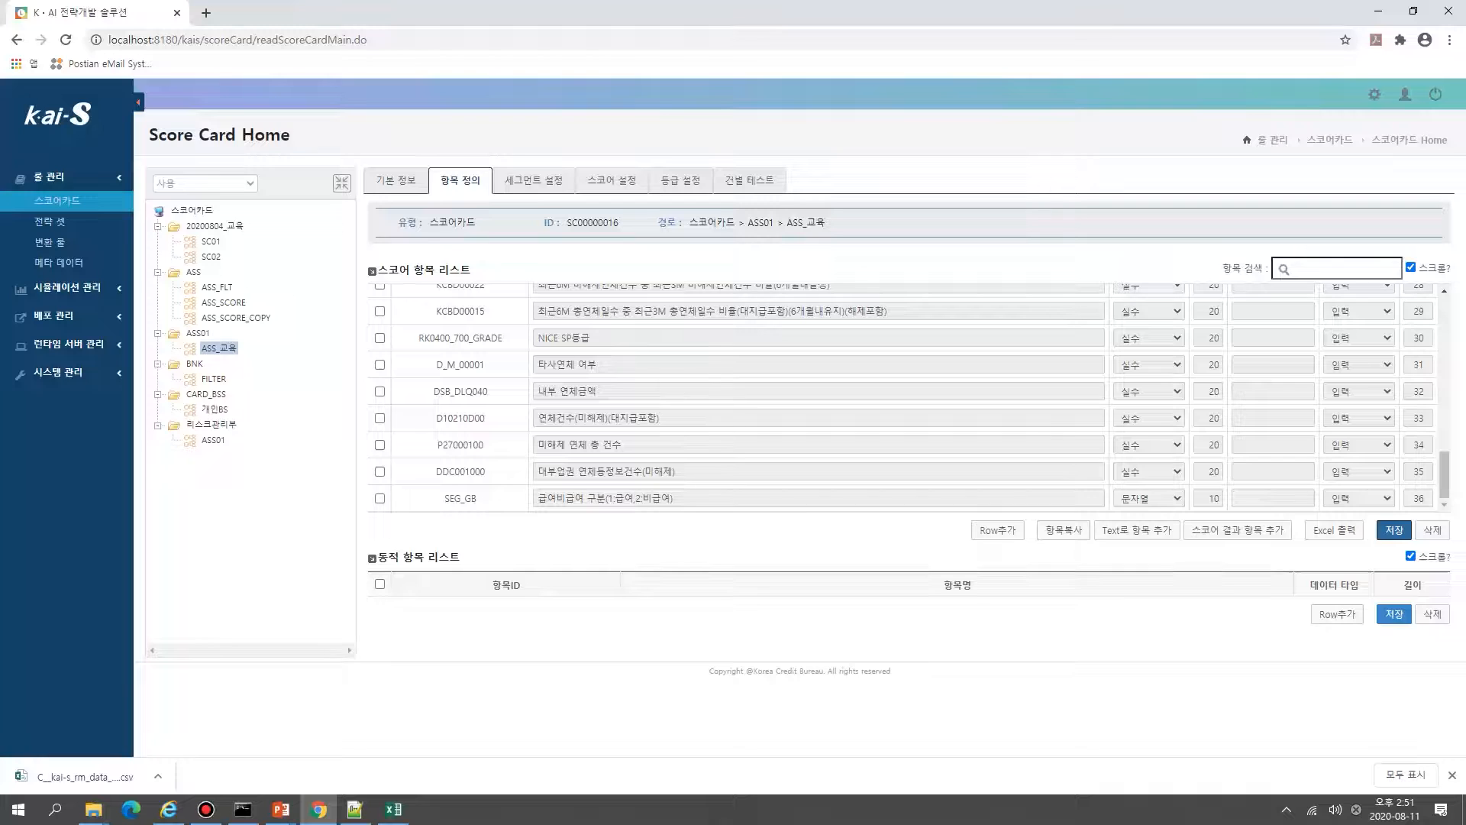
Step: Open the ROOT node's split settings in the segment settings and choose SEG_GB as the split item
left_click(533, 180)
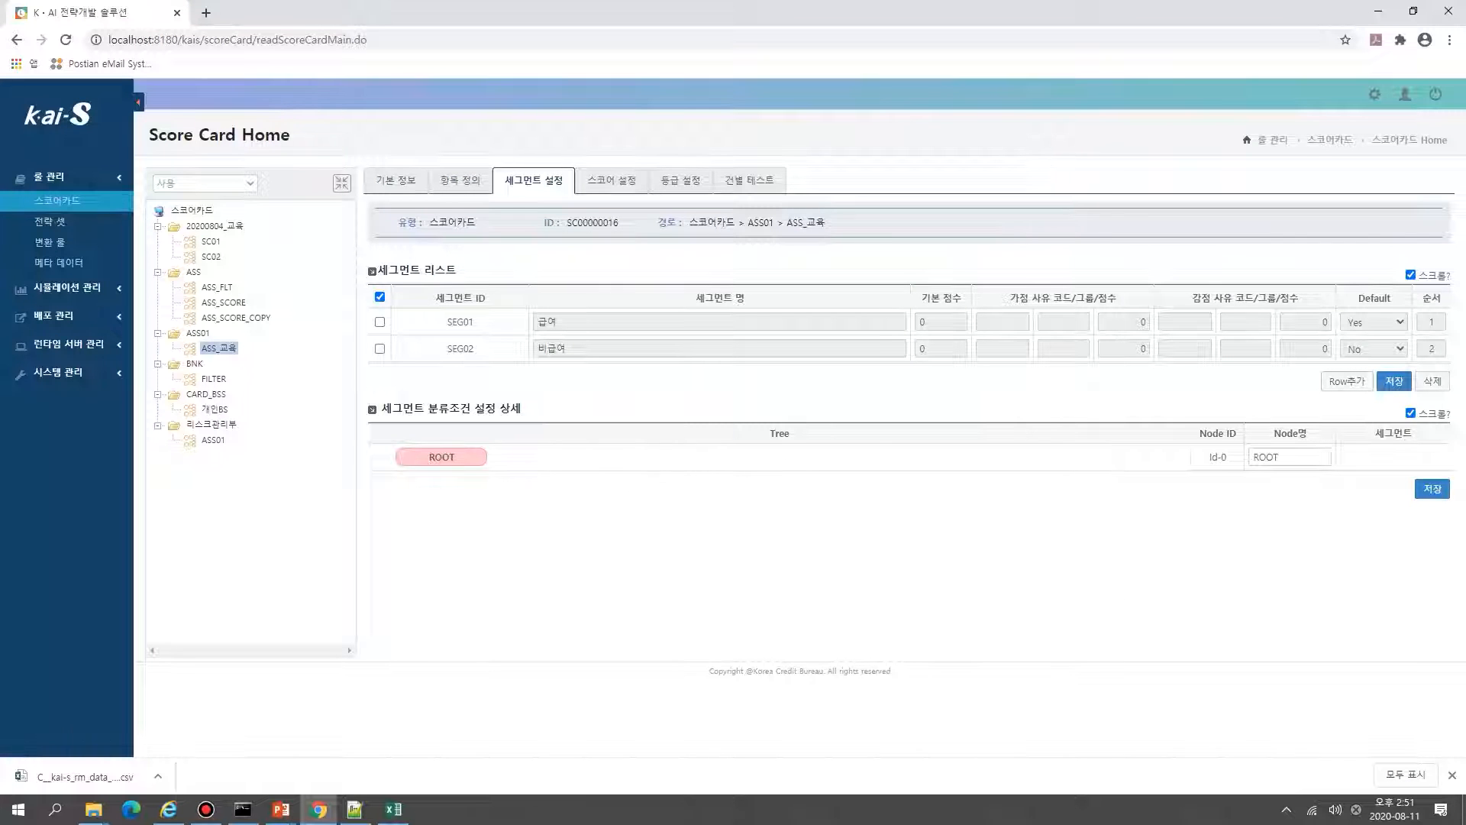
left_click(441, 457)
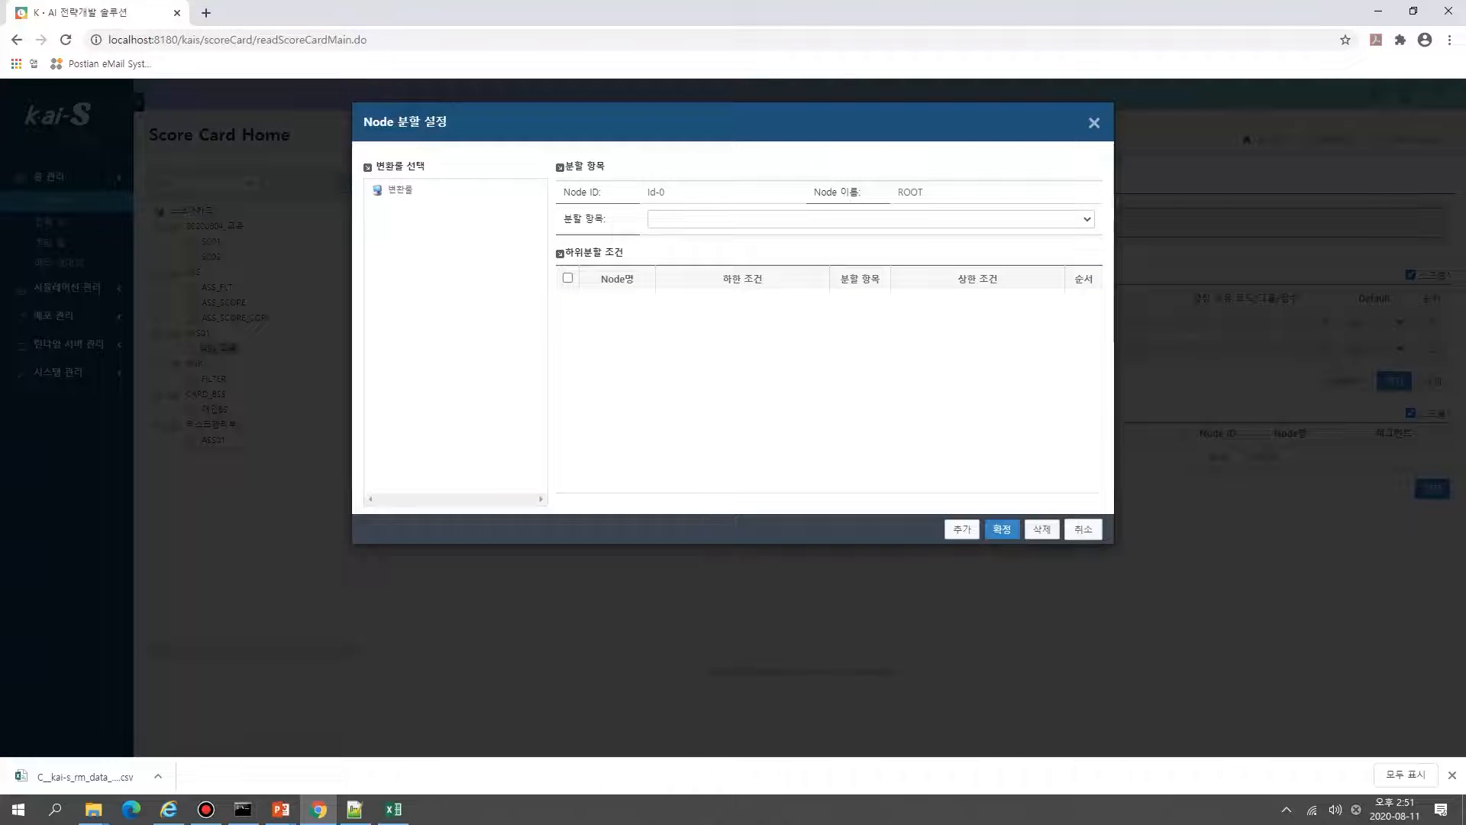
left_click(870, 219)
scroll(897, 363, "down", 5)
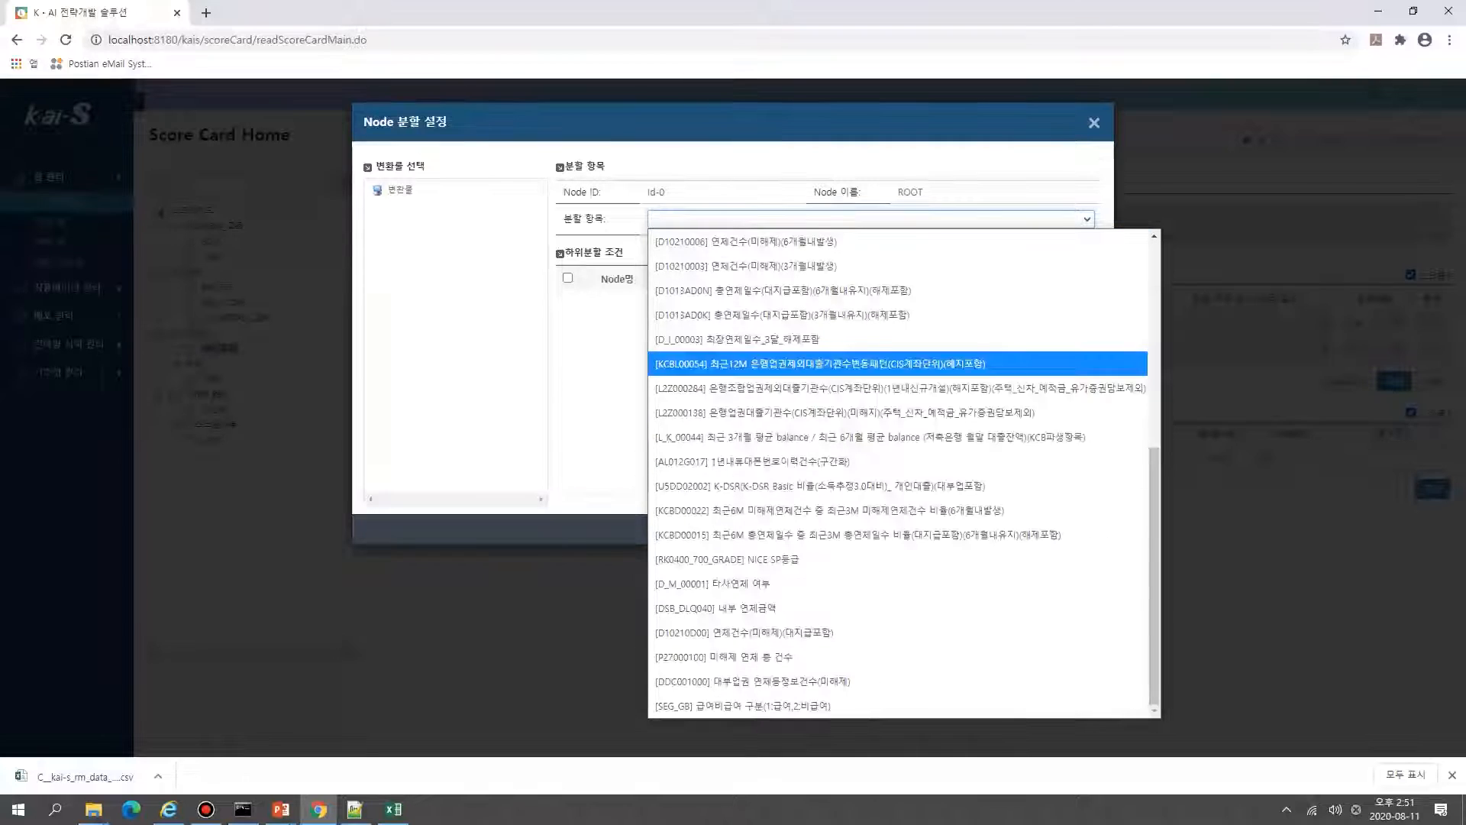
left_click(836, 706)
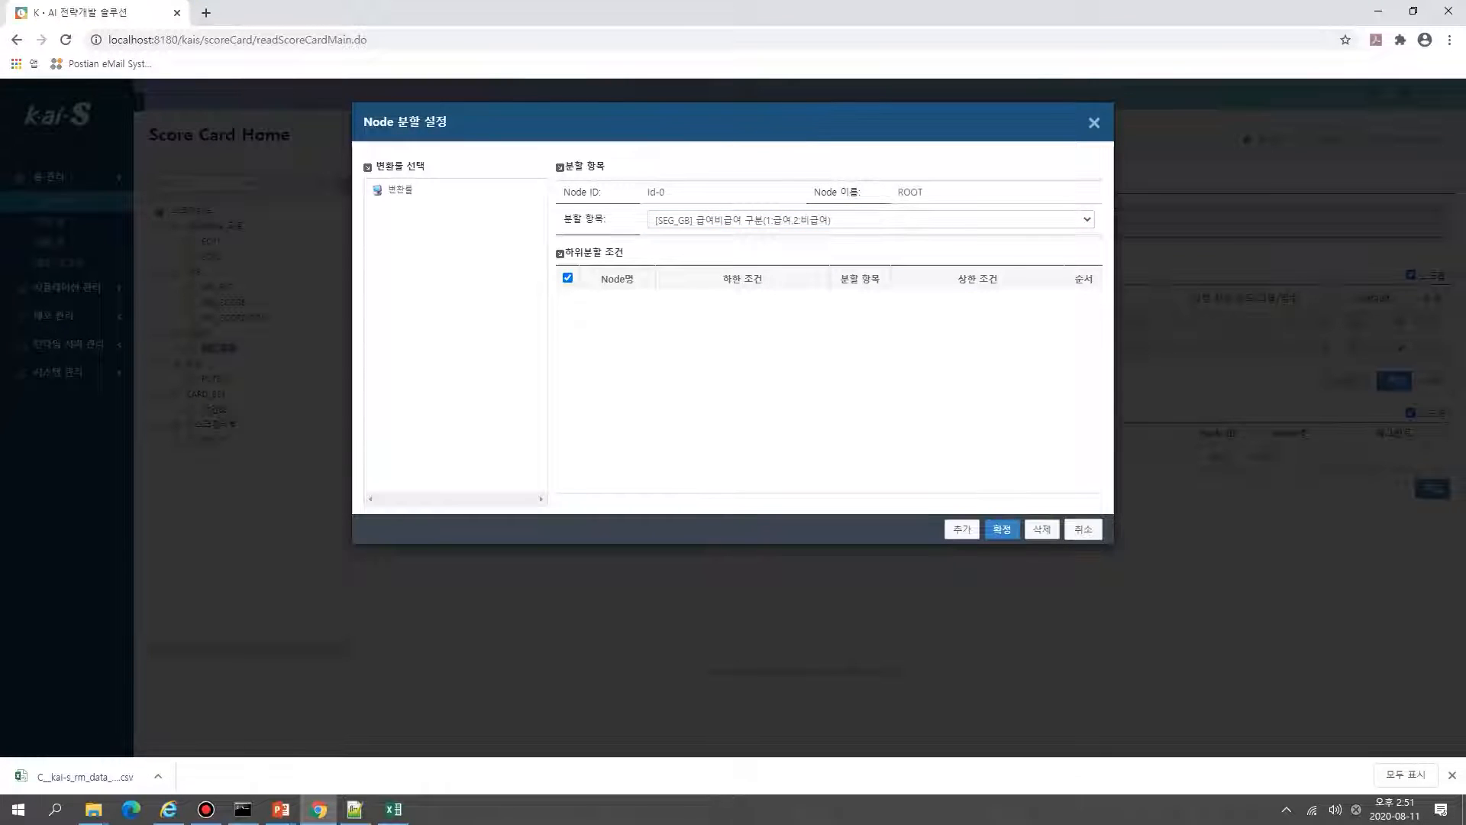
Step: Add a child condition node named 급여 with the lower condition 1 == SEG_GB
left_click(962, 529)
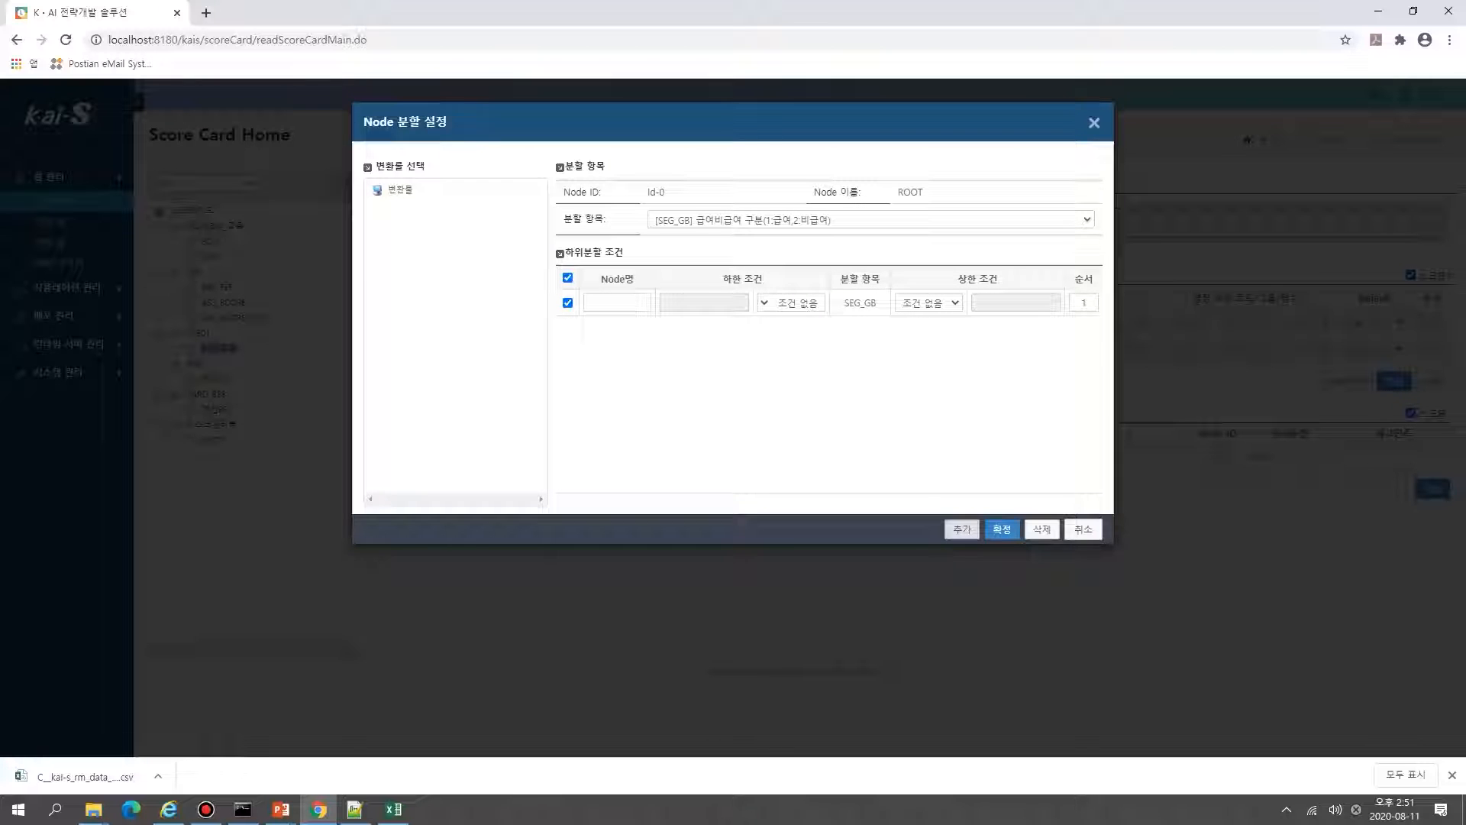
left_click(617, 303)
left_click(794, 397)
left_click(617, 303)
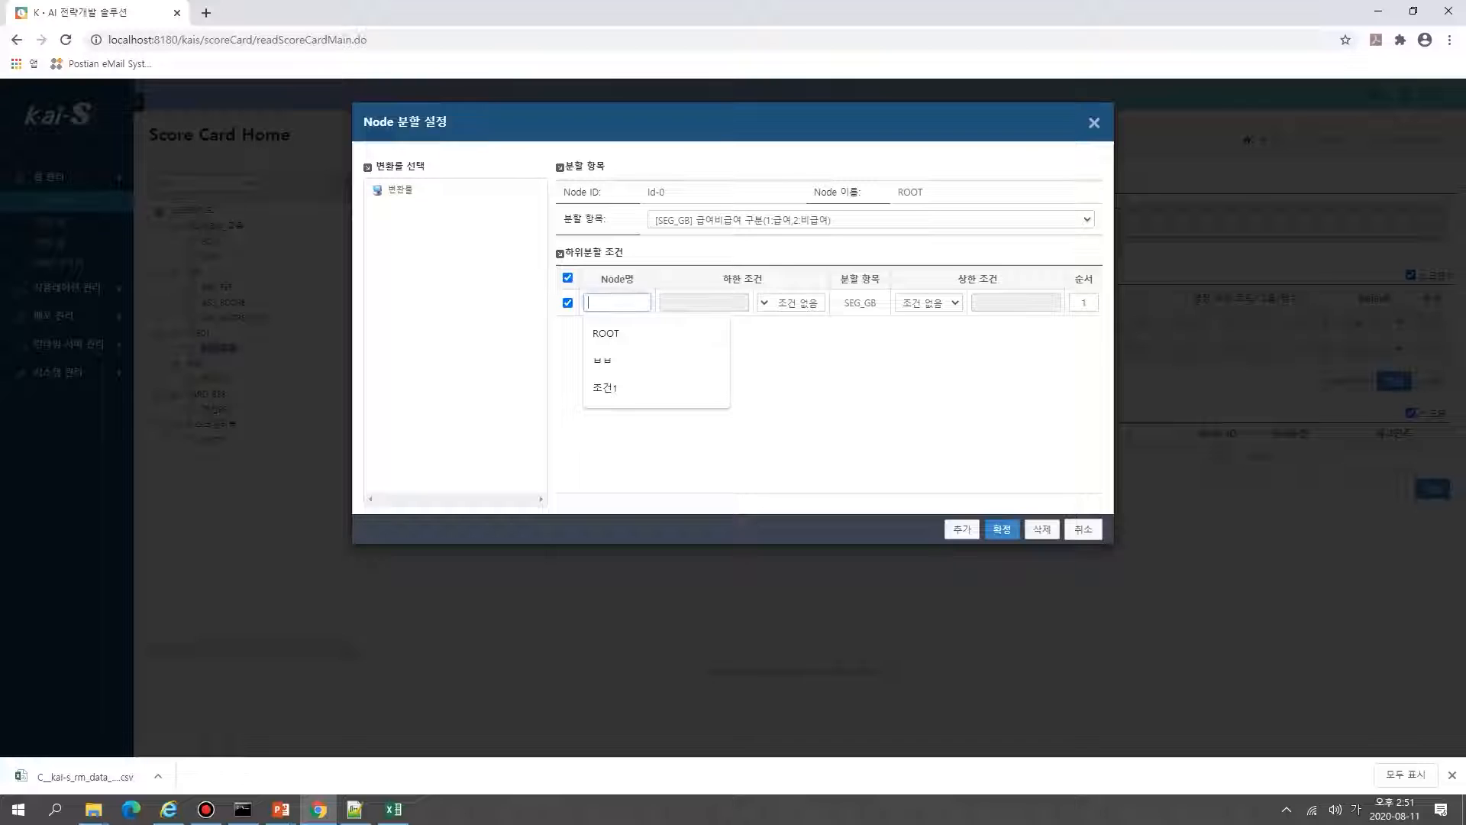
type("급여")
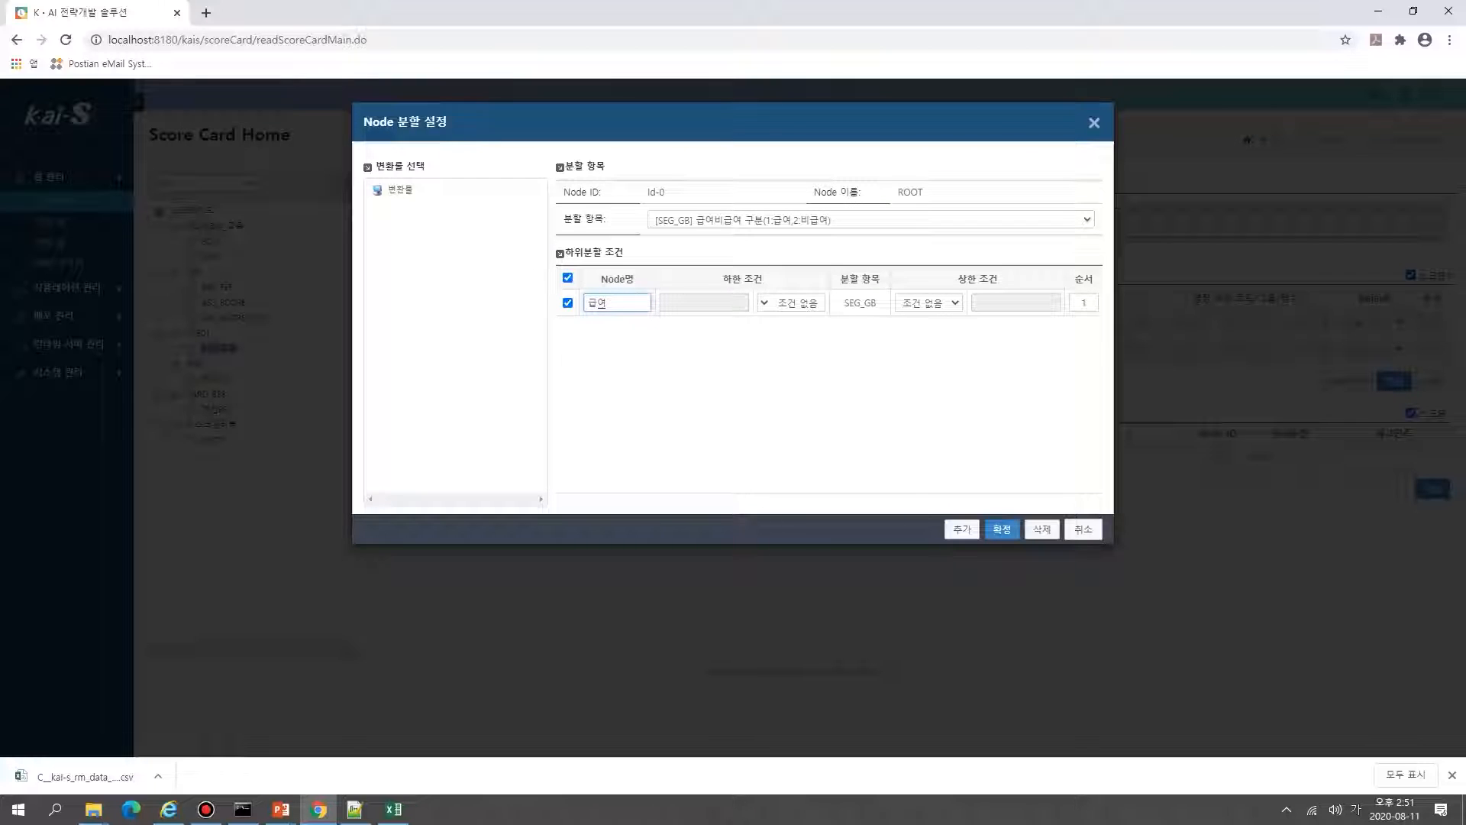
left_click(929, 302)
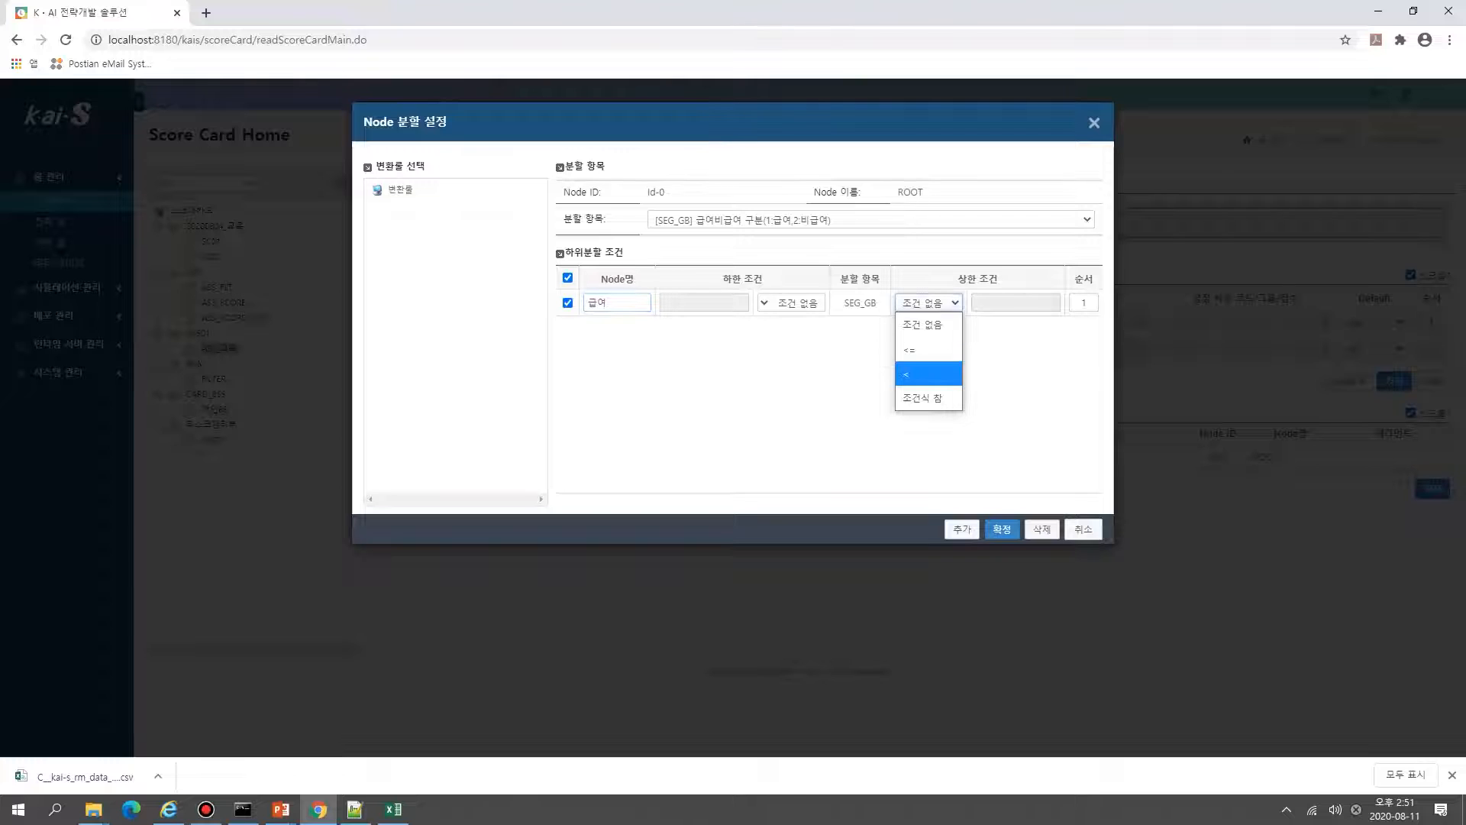
left_click(860, 353)
left_click(791, 304)
left_click(791, 399)
left_click(703, 303)
type("1")
Step: Add a second child condition node named 비급여 with the lower condition 2 == SEG_GB and confirm the ROOT node split
left_click(962, 529)
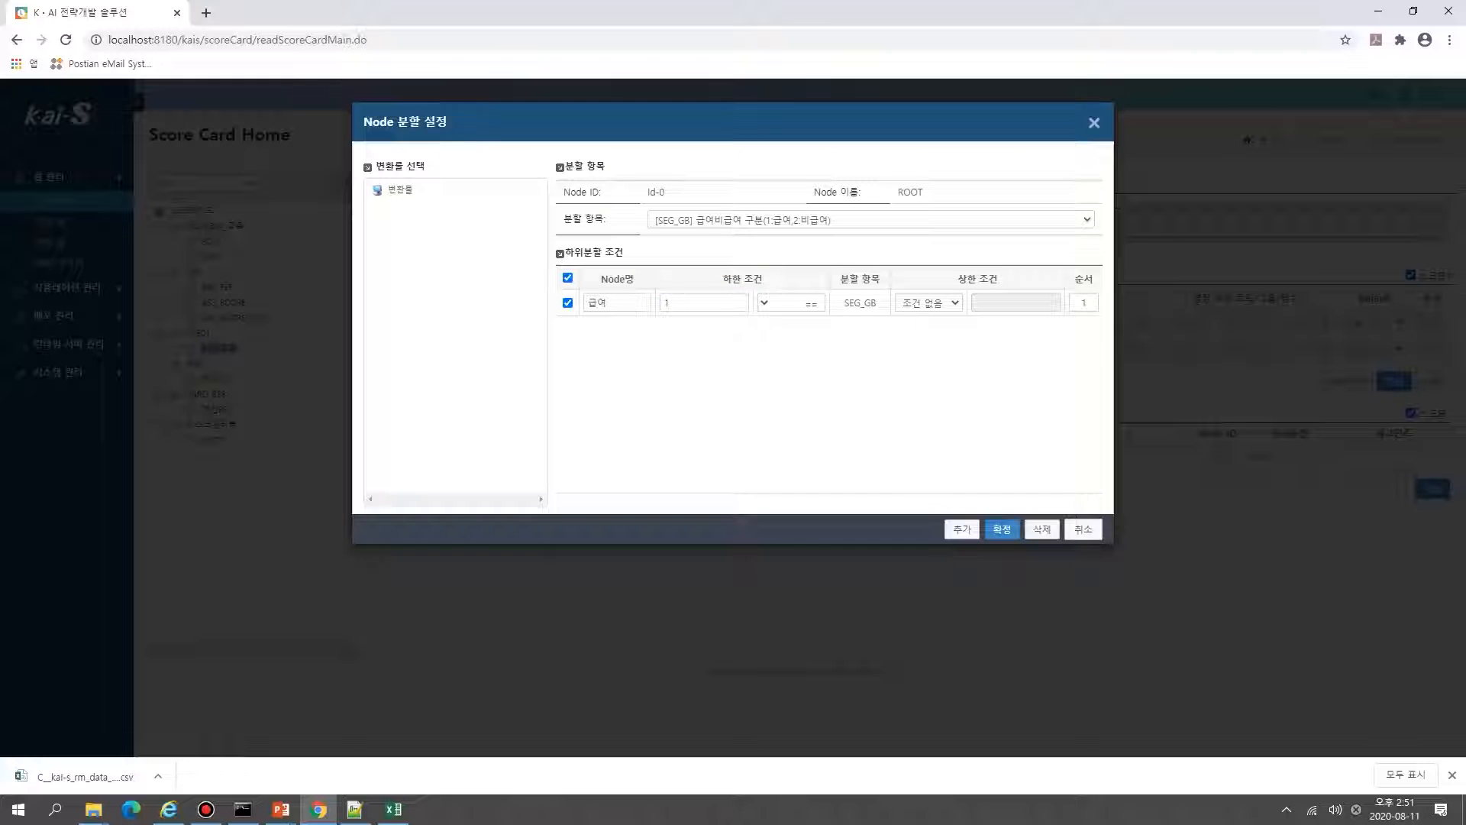
left_click(961, 529)
left_click(617, 329)
type("급")
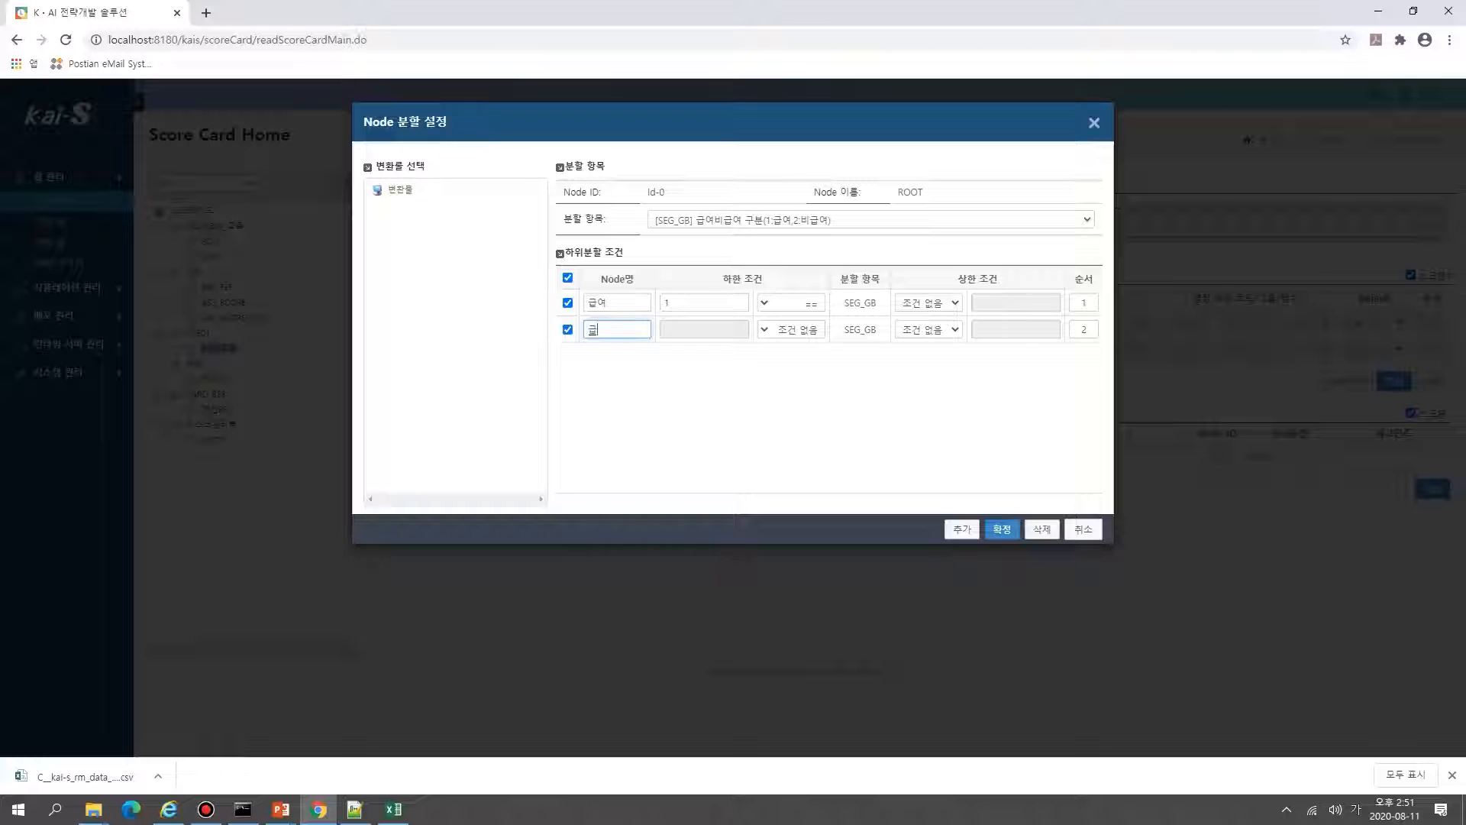
key("BackSpace")
type("비급여")
left_click(791, 330)
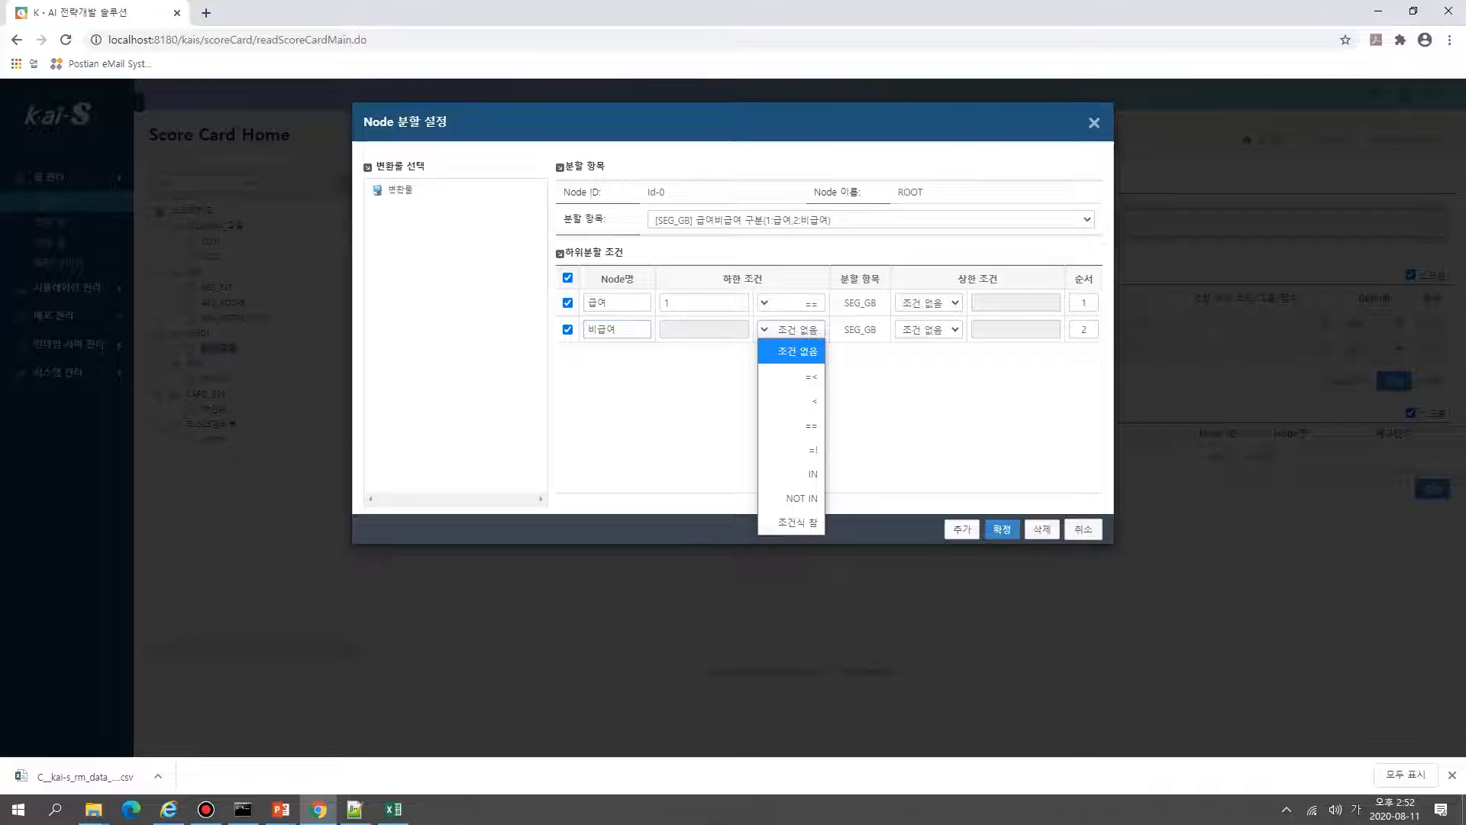
left_click(792, 425)
left_click(704, 329)
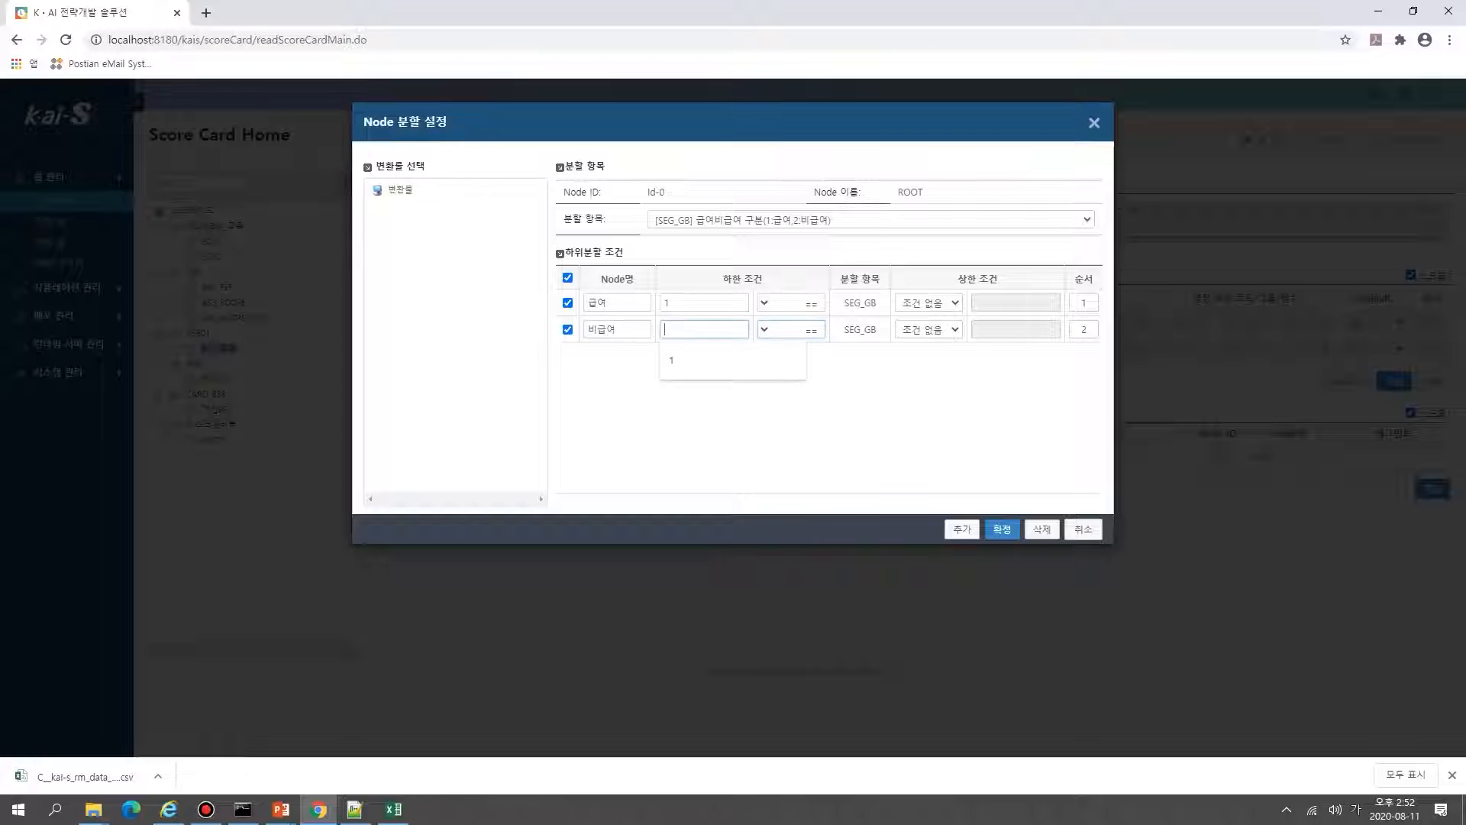
type("2")
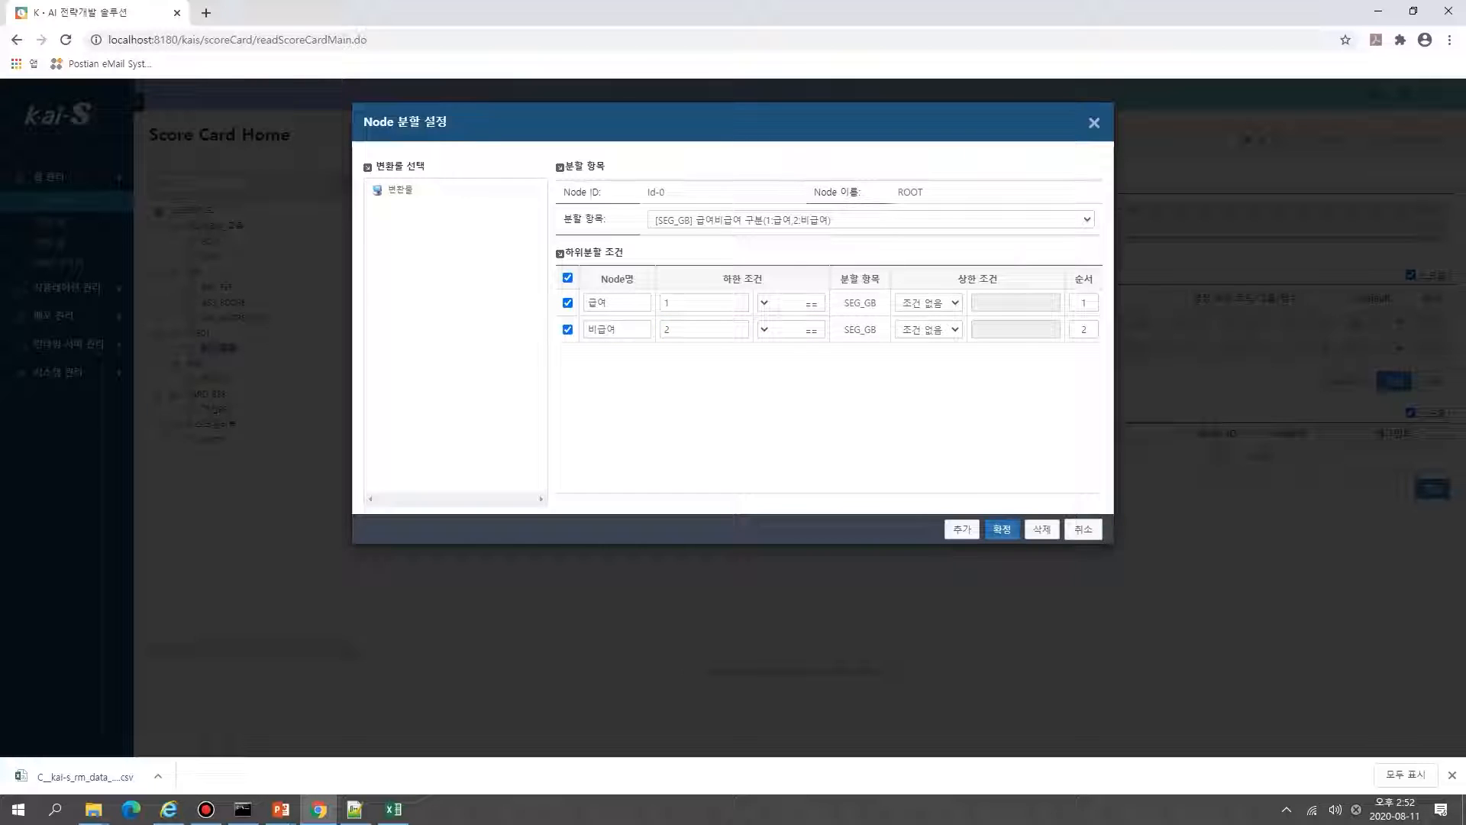
left_click(1002, 529)
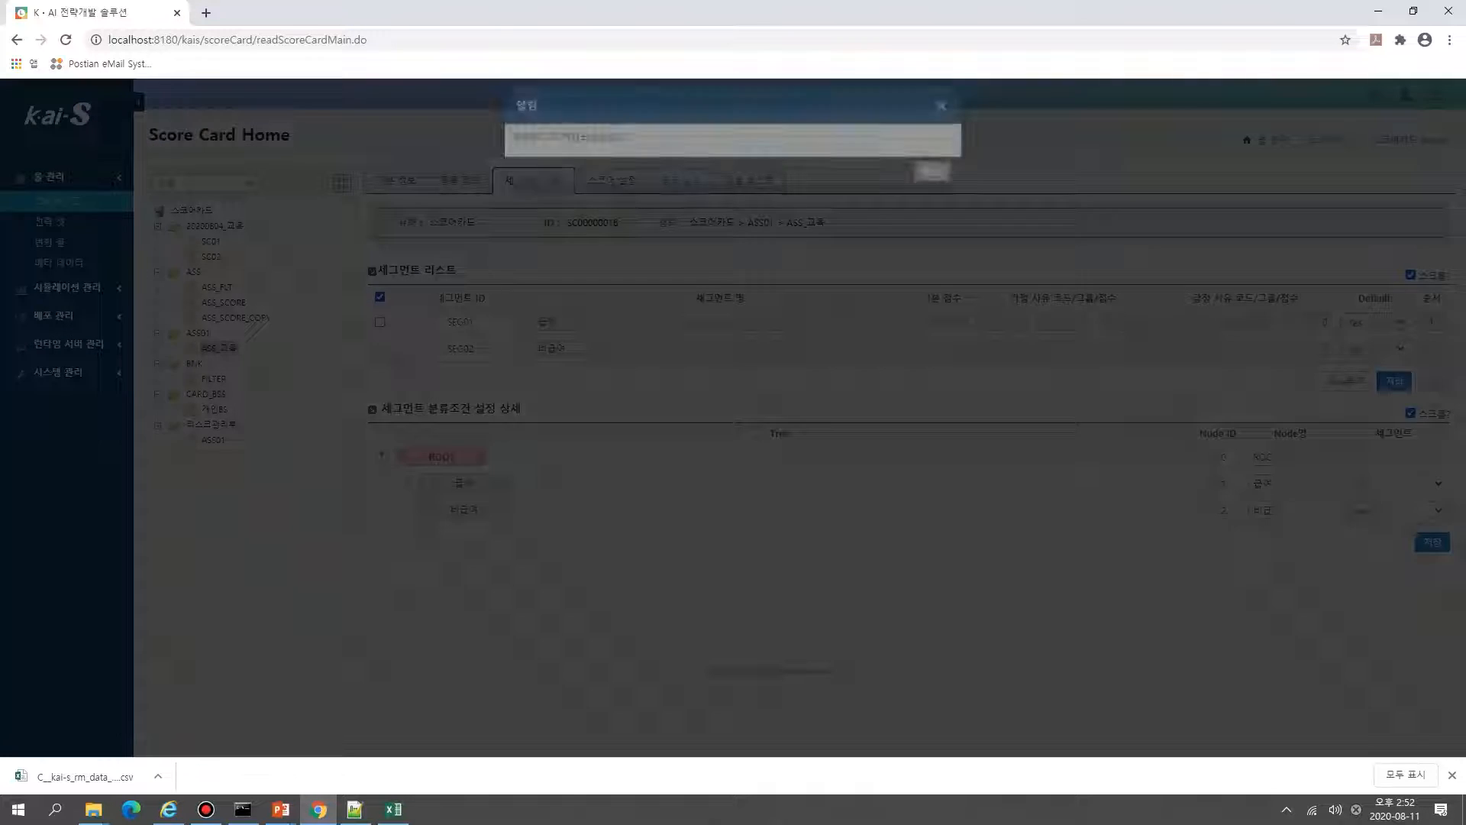
left_click(932, 187)
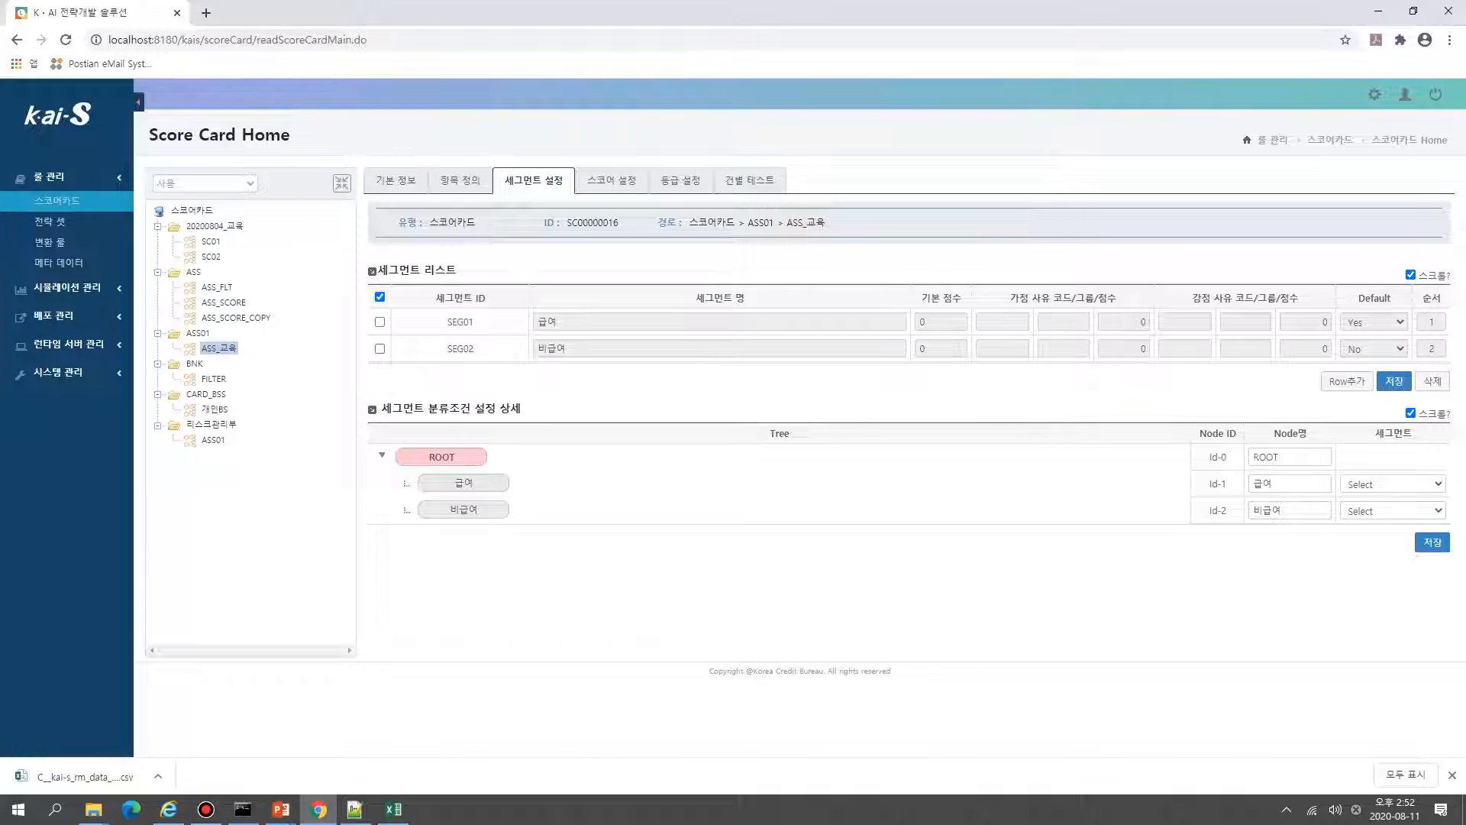
Step: Assign segment [SEG01] 급여 to the 급여 node and [SEG02] 비급여 to the 비급여 node, and save the segment conditions
left_click(1393, 484)
left_click(1393, 529)
left_click(1375, 569)
left_click(1392, 510)
left_click(1374, 582)
left_click(1417, 548)
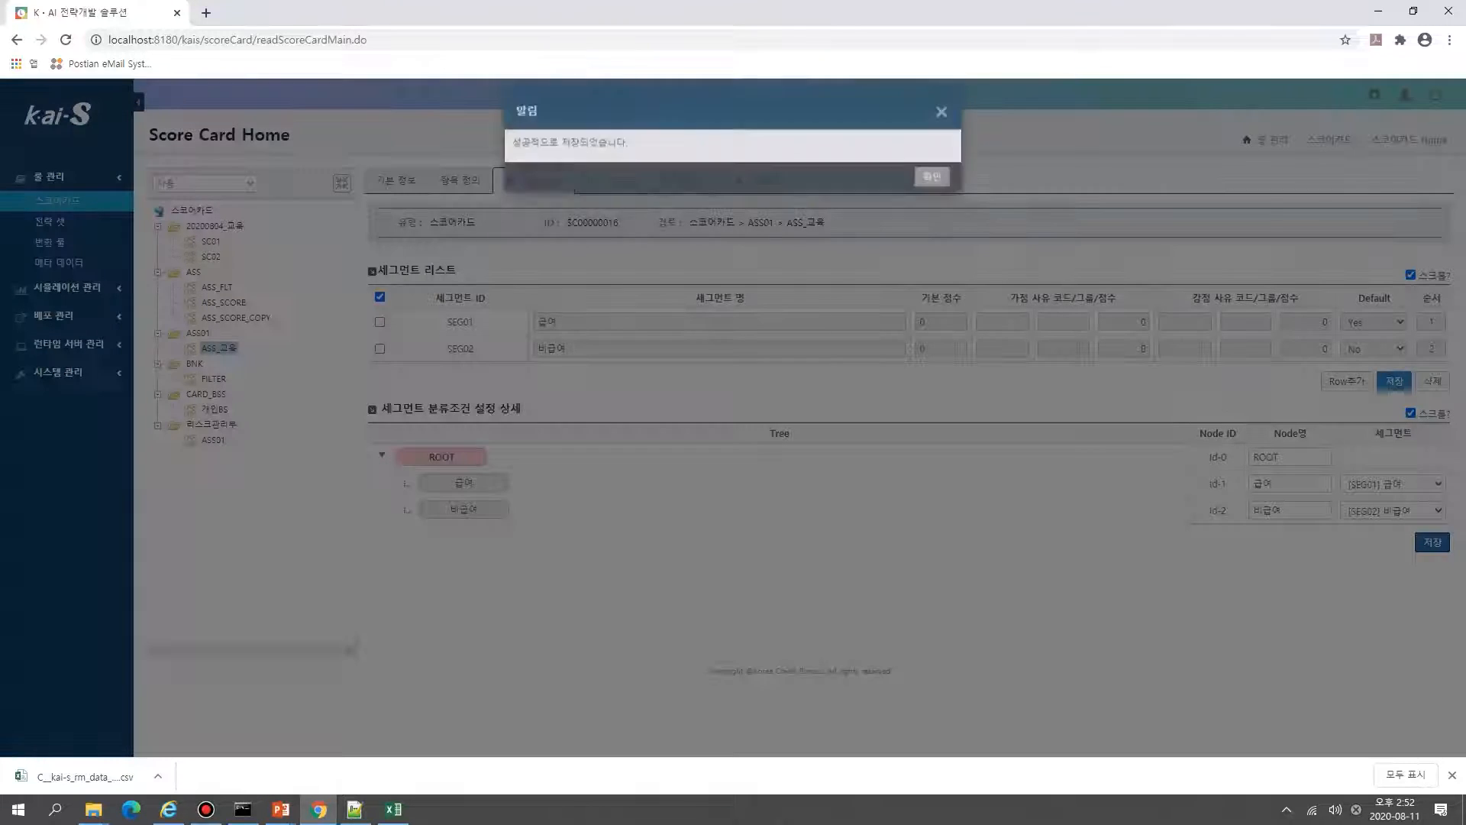
left_click(932, 188)
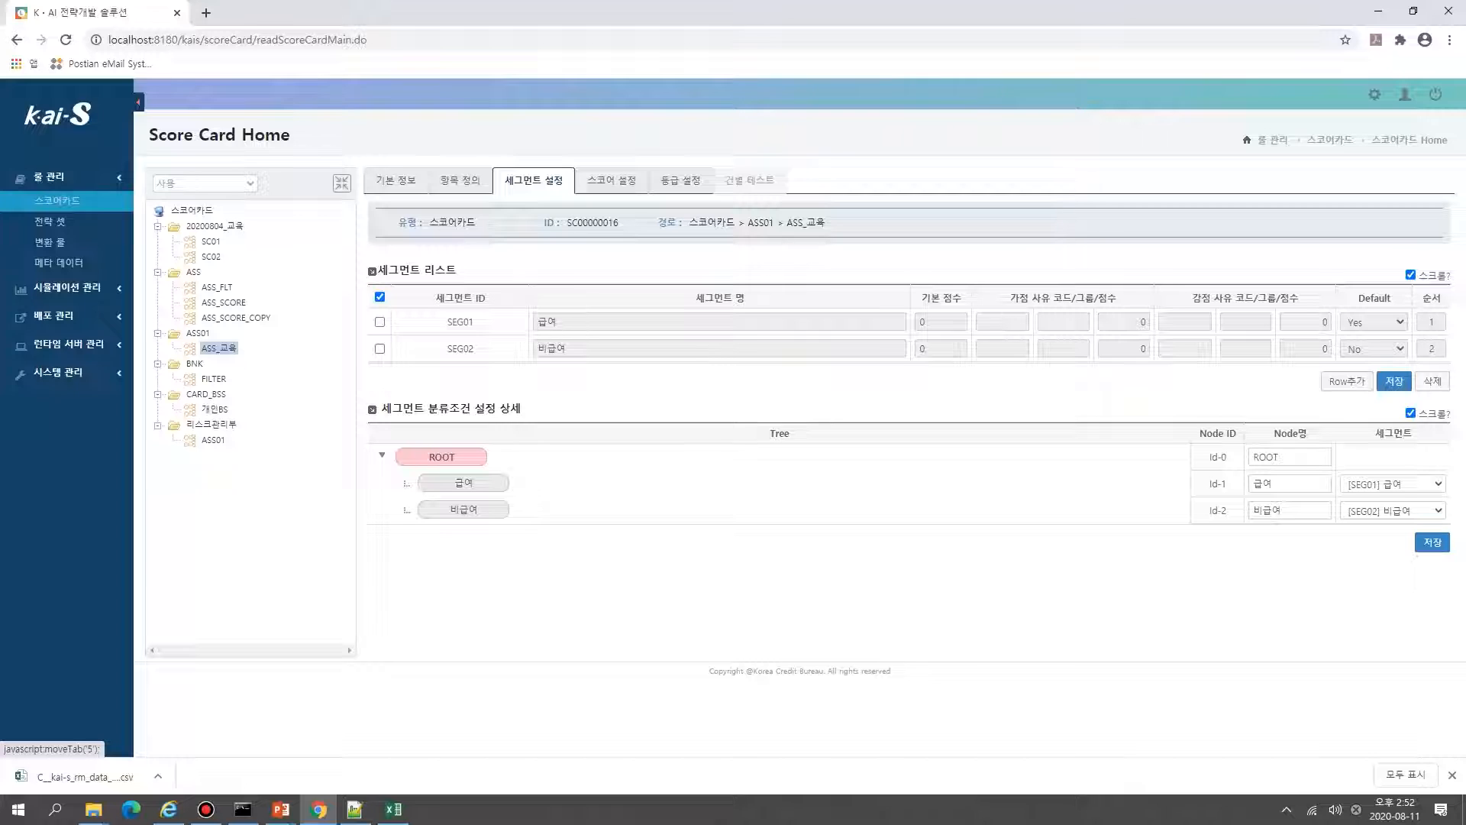
Step: Run a single-case test of the scorecard with SEG_GB set to 1 and check the resulting segment ID
left_click(749, 180)
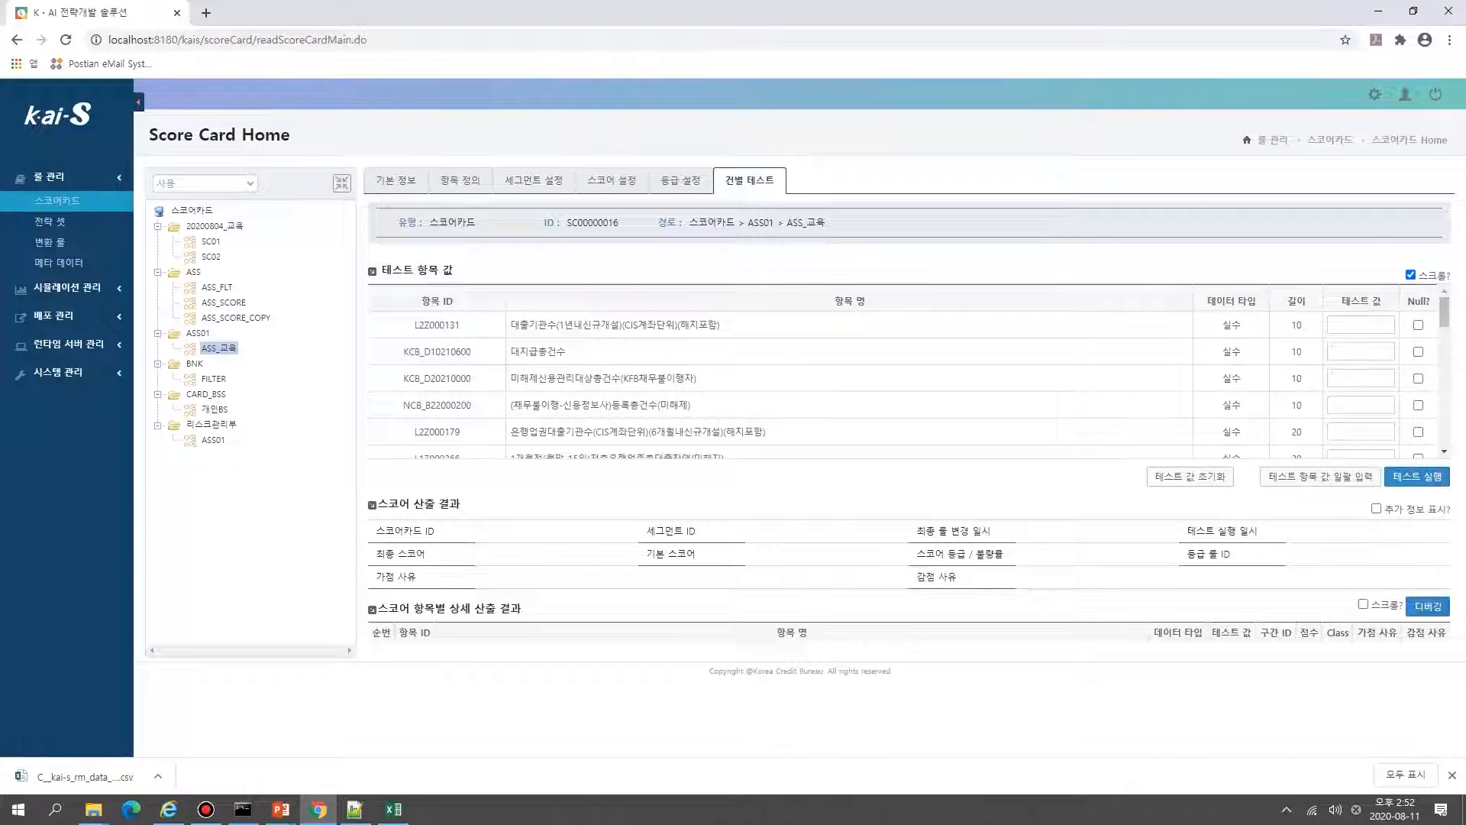
scroll(901, 374, "down", 10)
left_click(1361, 444)
type("1")
left_click(1417, 475)
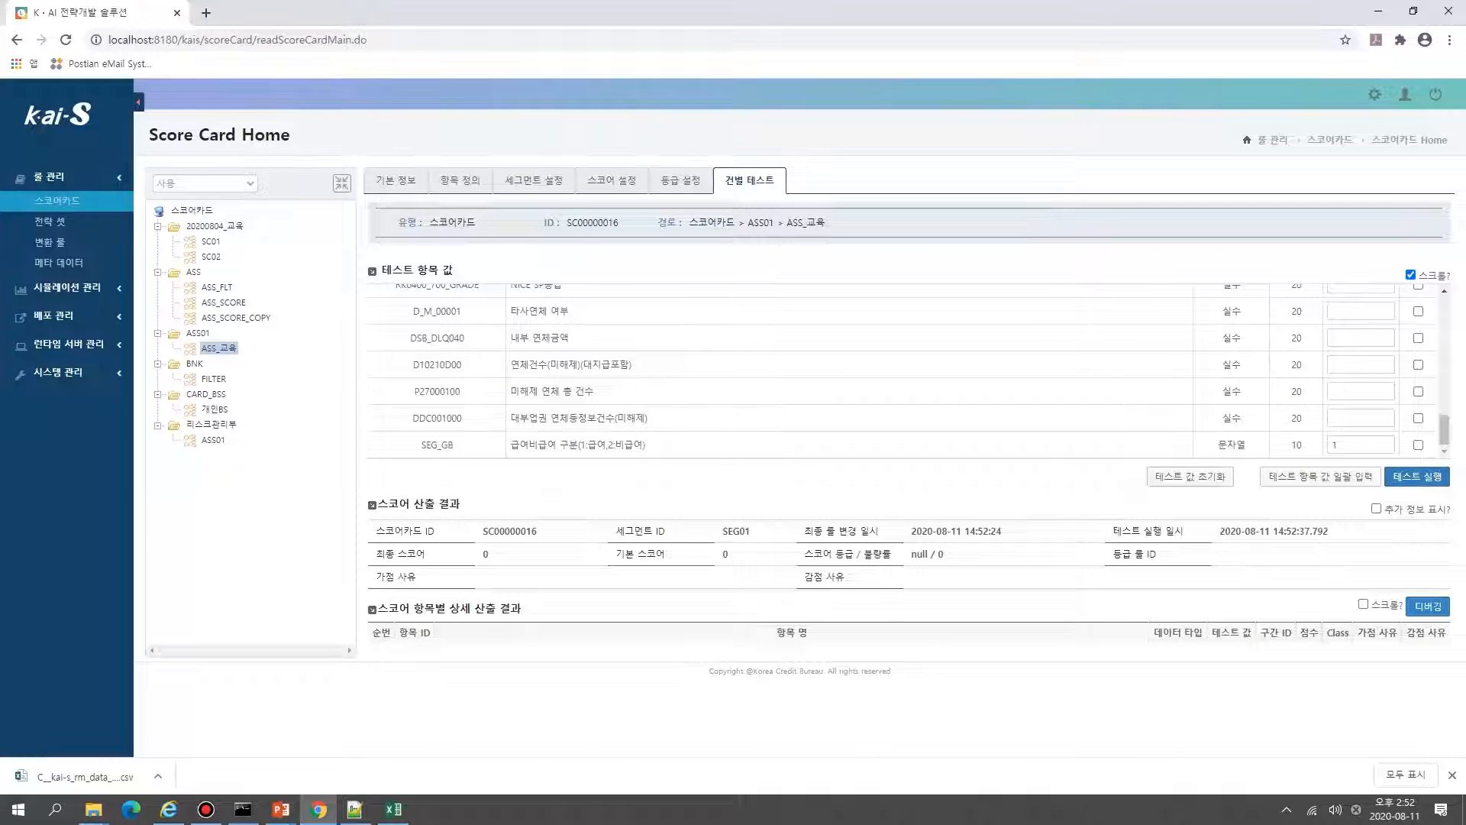
double_click(736, 531)
left_click(738, 532)
double_click(736, 531)
Step: Rerun the single-case test with SEG_GB set to 2 and check the resulting segment ID
double_click(1348, 445)
type("2")
left_click(1417, 476)
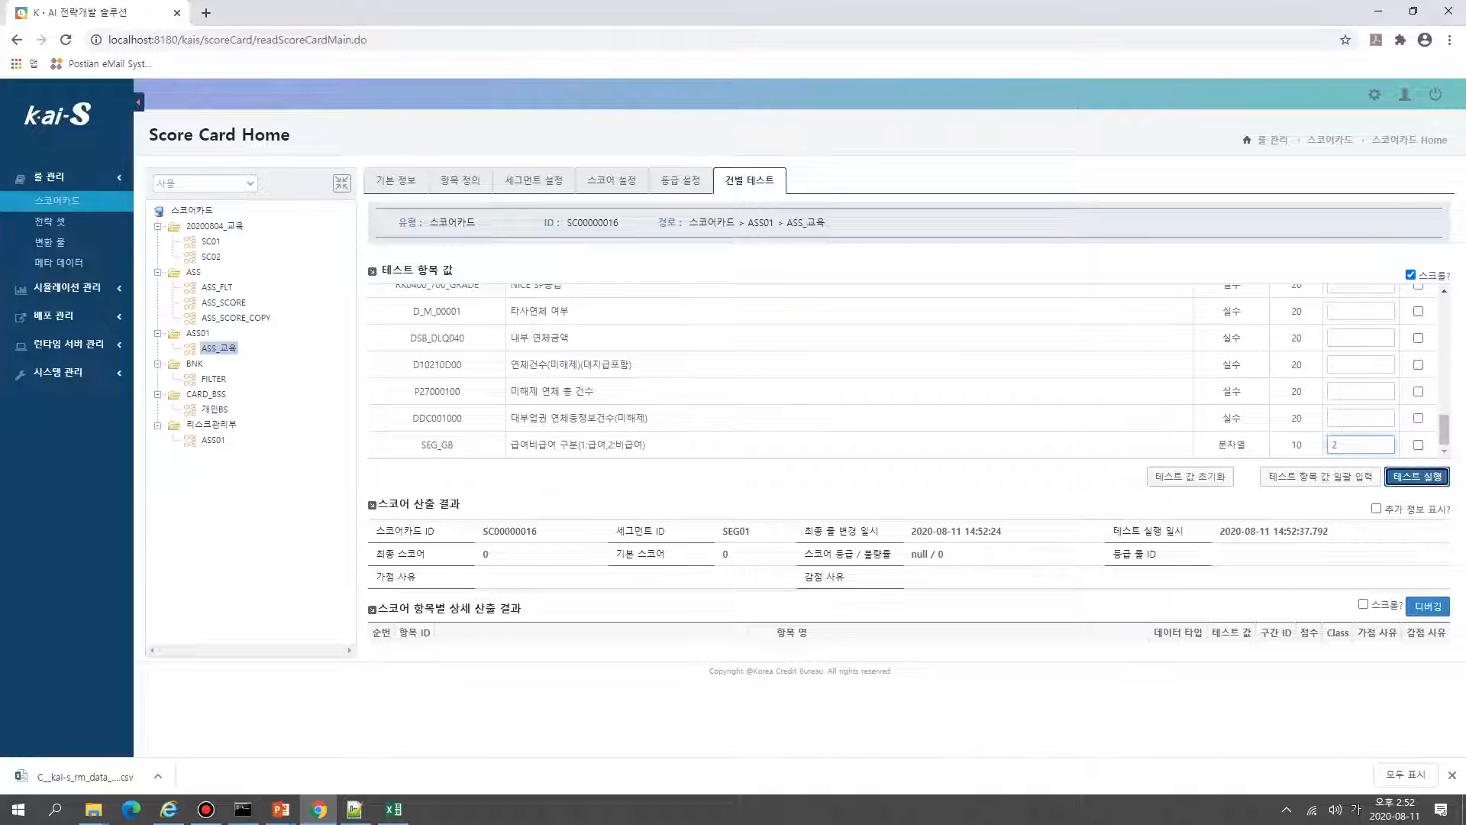
double_click(736, 532)
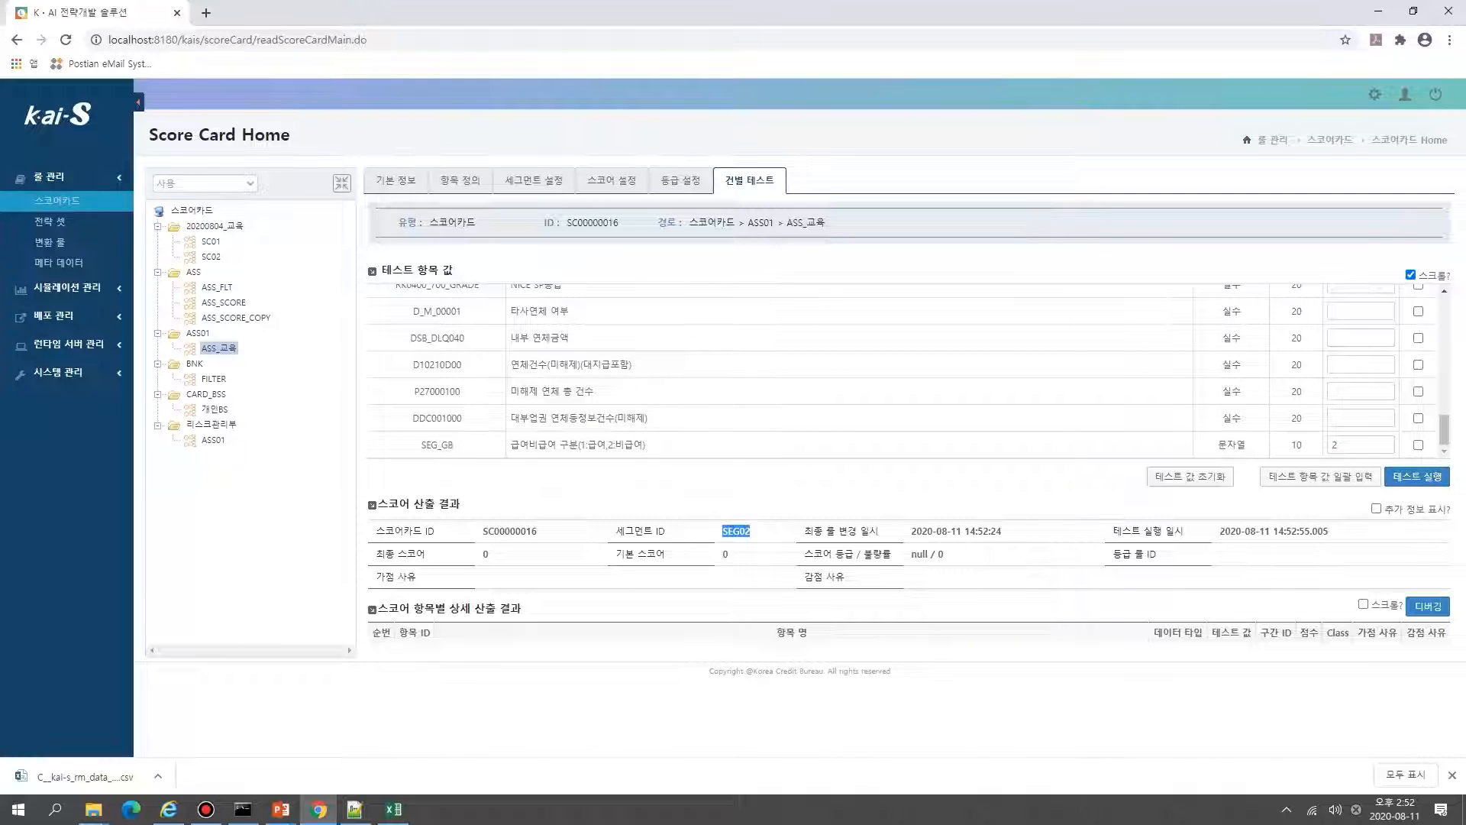
left_click(736, 532)
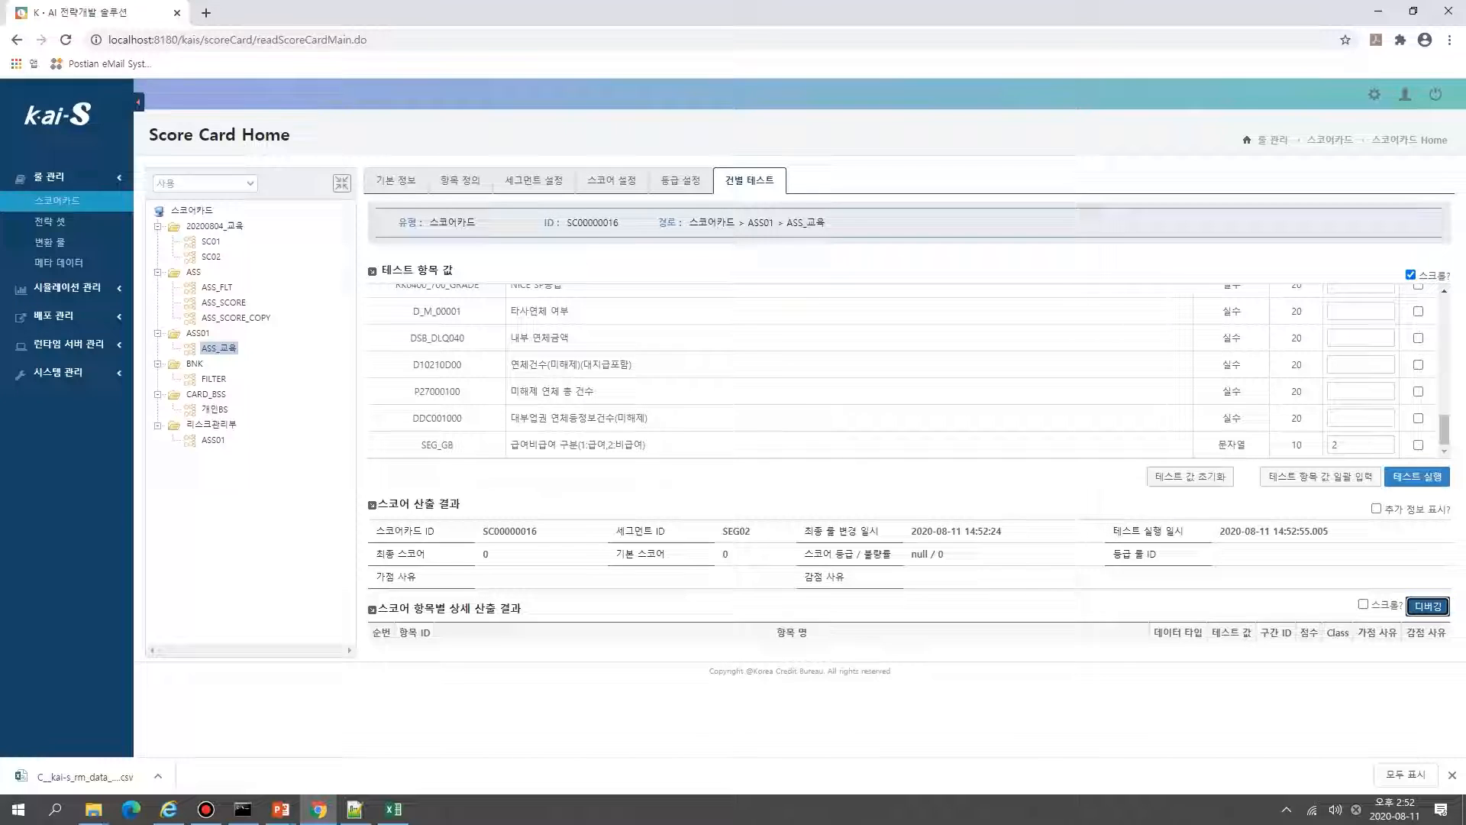
Step: Inspect the segment decision tree in the test's debugging view, and close the debugging windows
left_click(1427, 605)
double_click(563, 238)
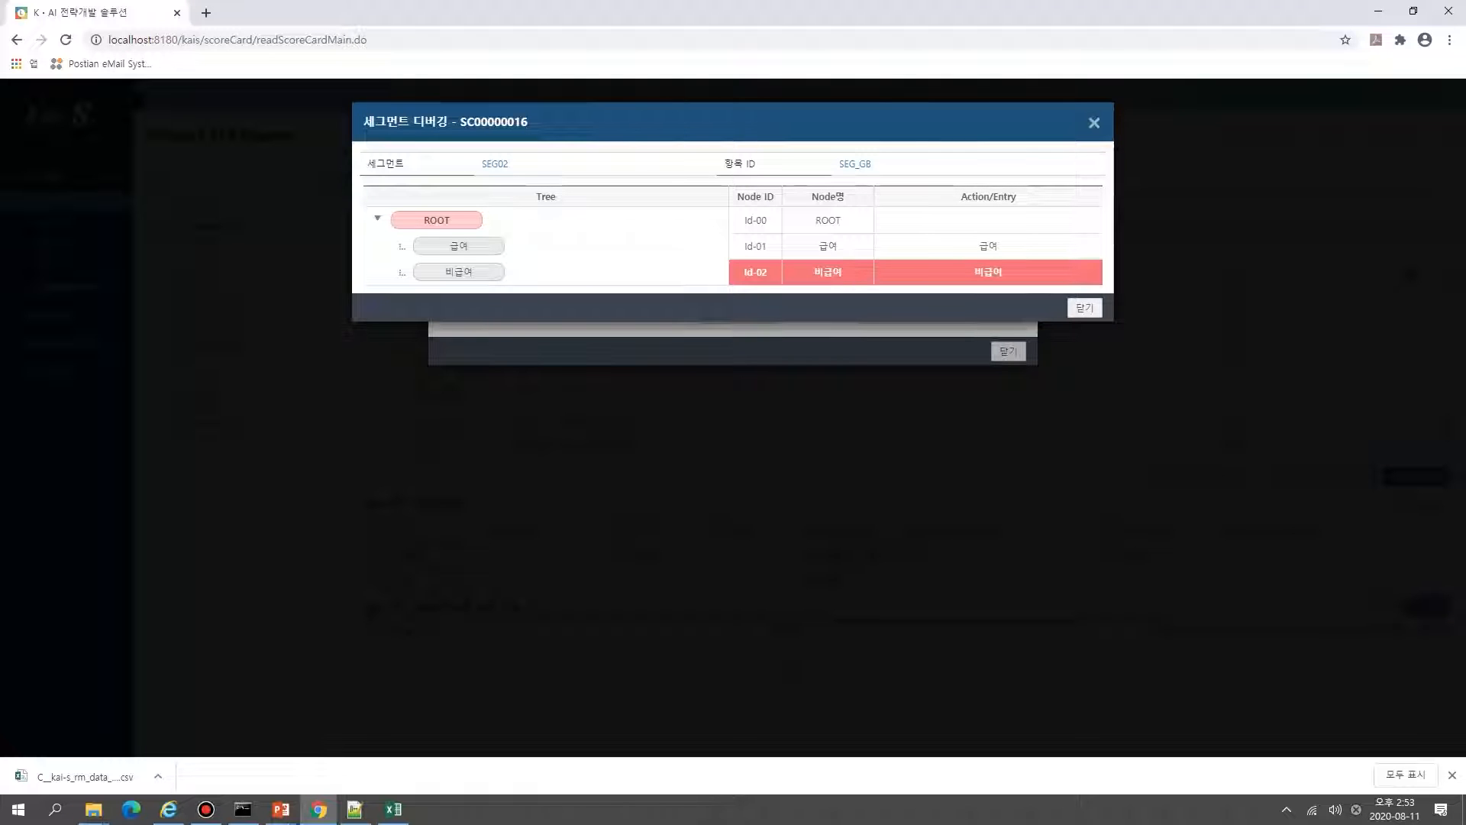
left_click(1084, 307)
left_click(1008, 351)
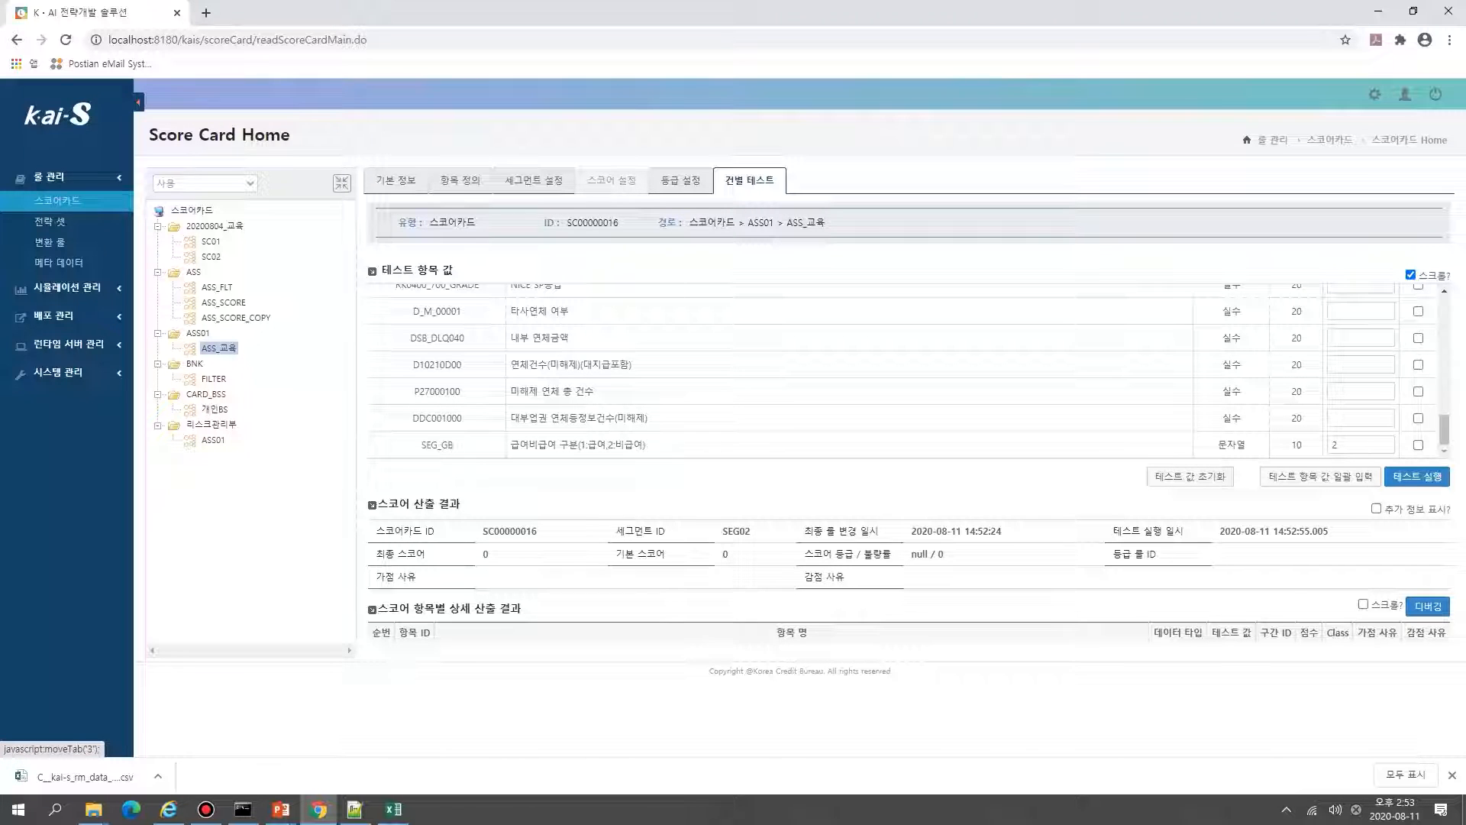
Step: In the score settings of segment [SEG01] 급여, add L2Z000131 as a used item and save the item list
left_click(611, 180)
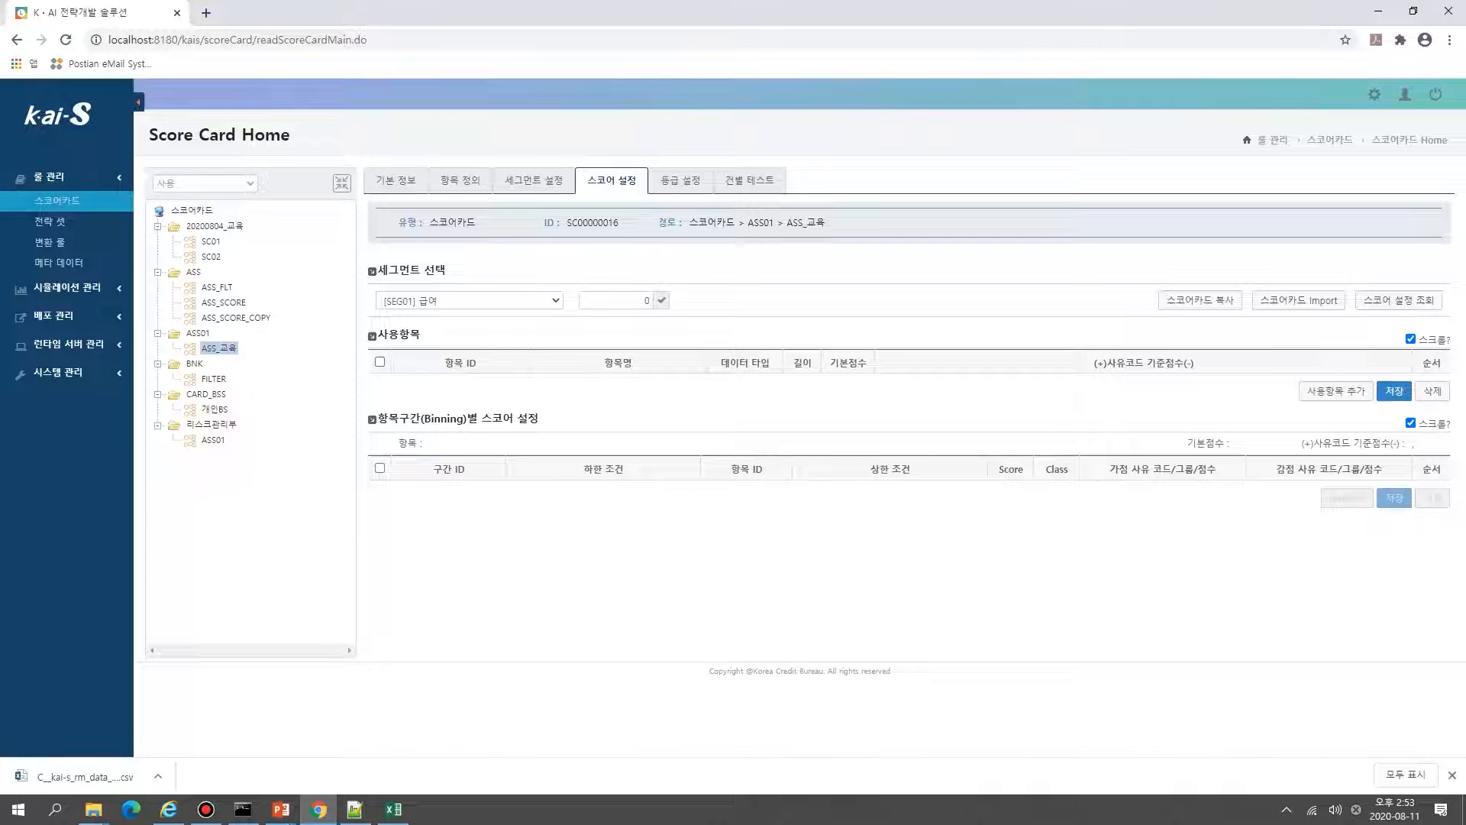
left_click(1335, 391)
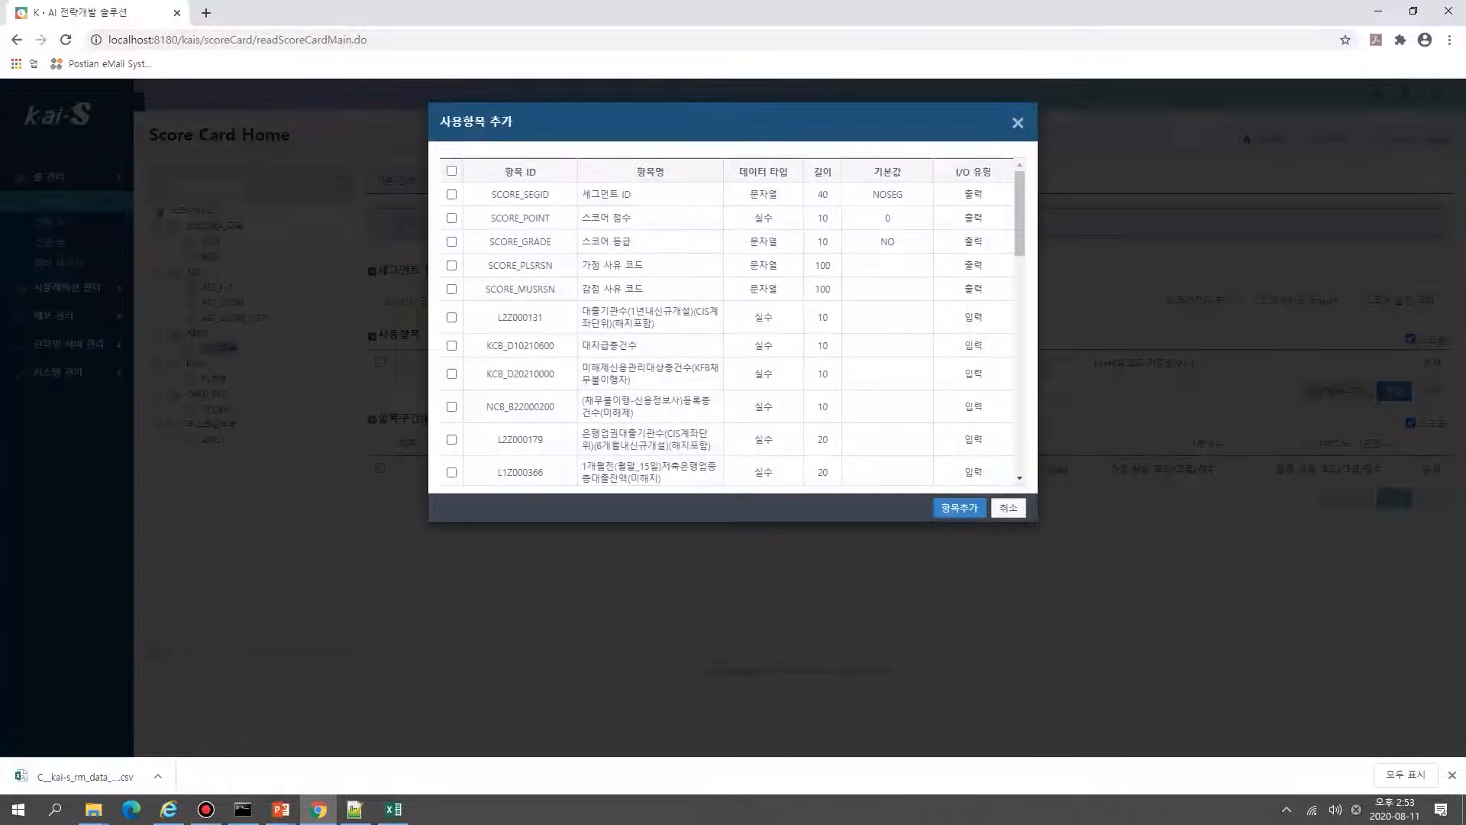
left_click(452, 318)
left_click(959, 508)
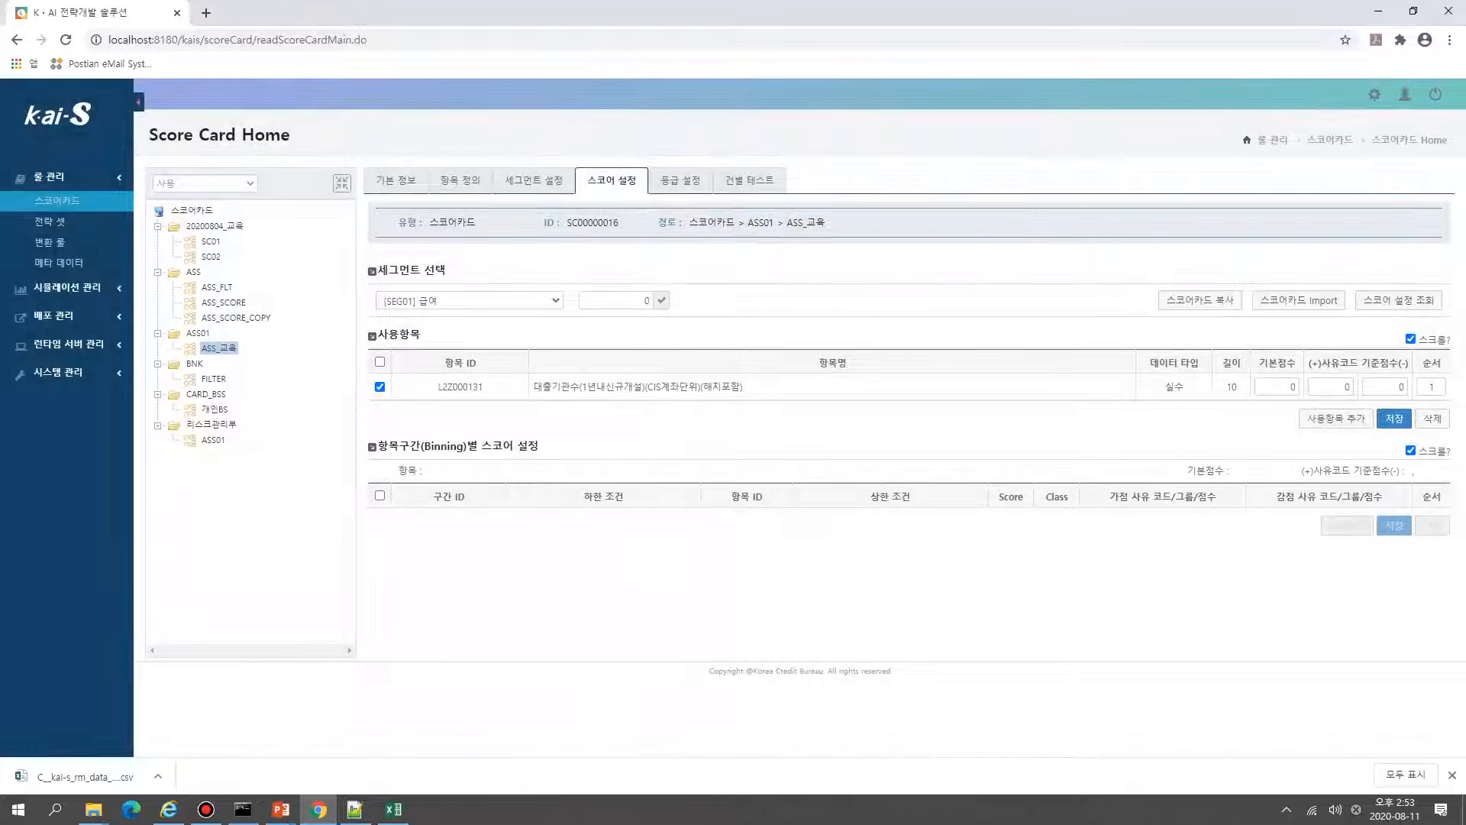
left_click(1394, 419)
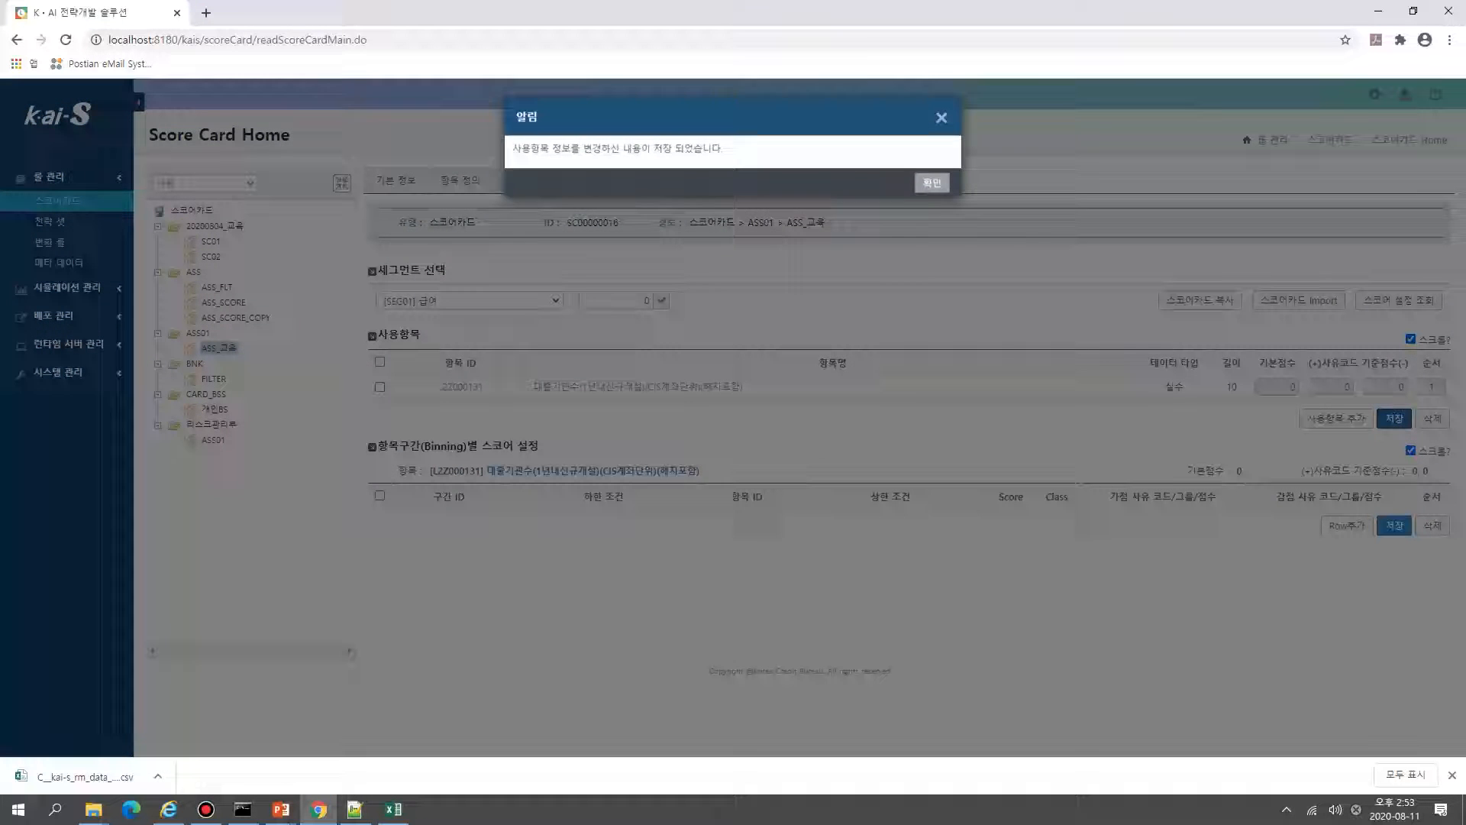
left_click(933, 187)
Step: Add two binning rows for L2Z000131 and give the first the upper condition <= 1 with a score of 89
left_click(1346, 525)
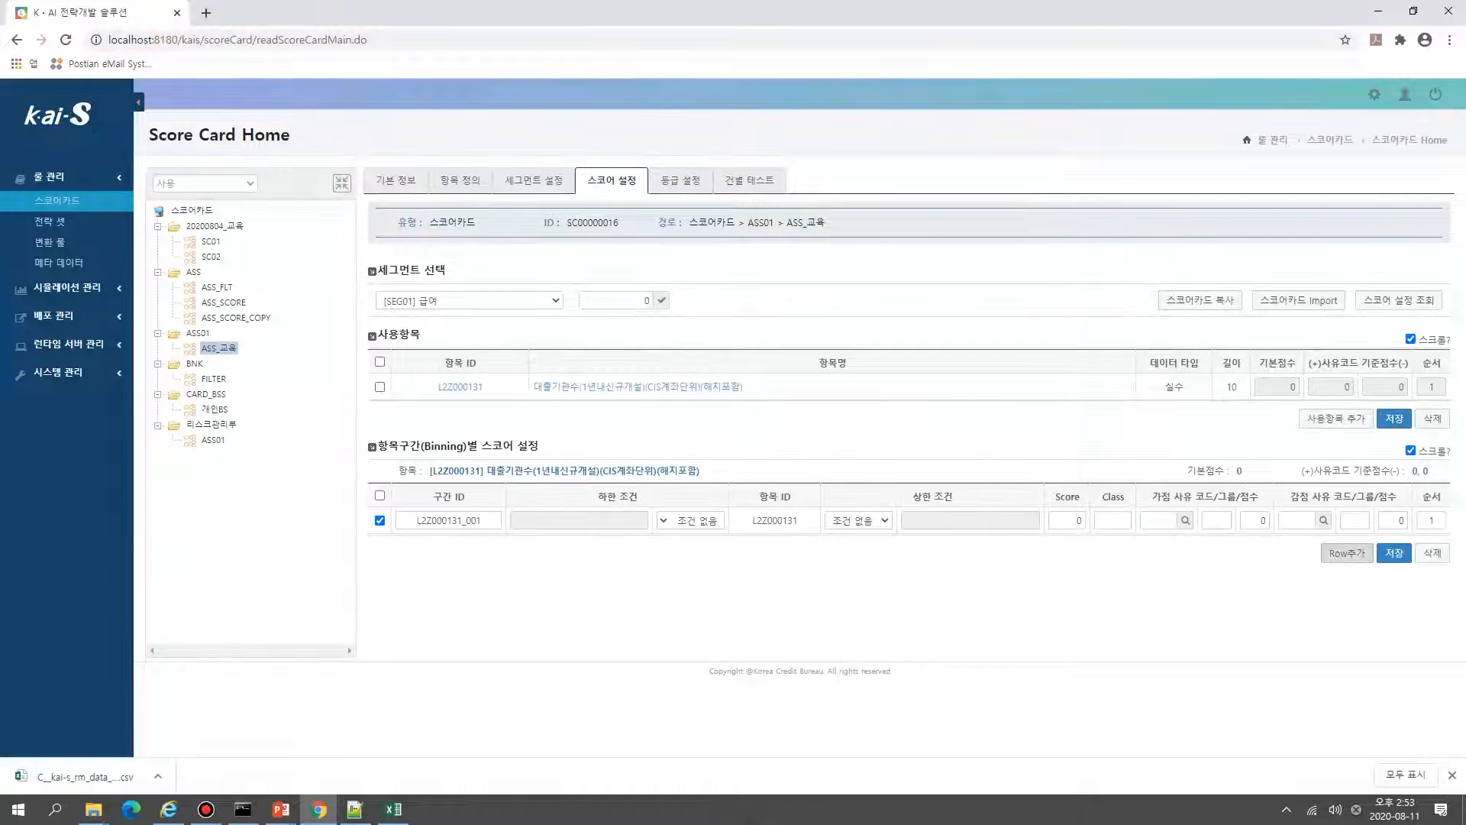
left_click(1346, 553)
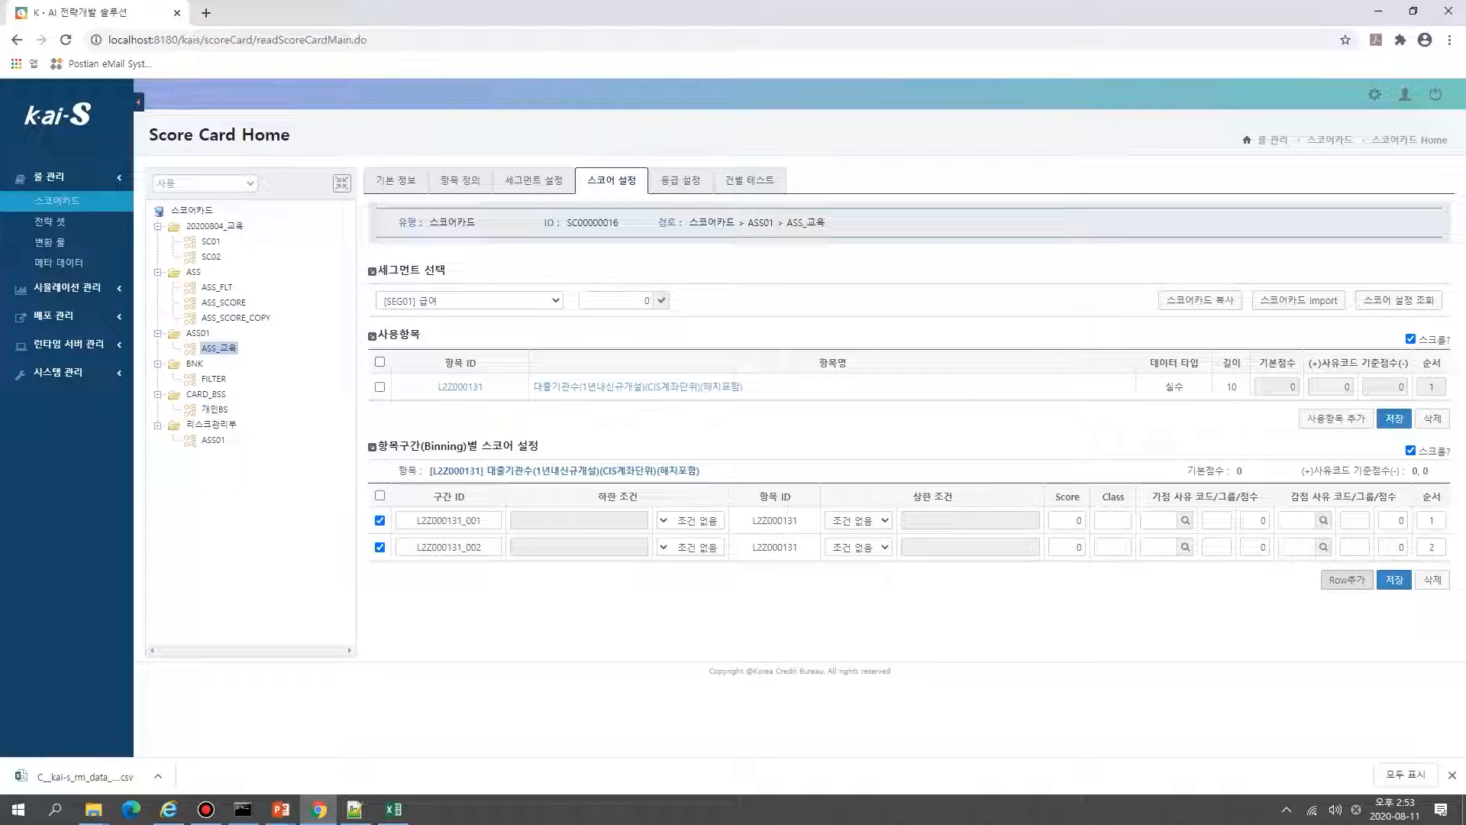
left_click(691, 520)
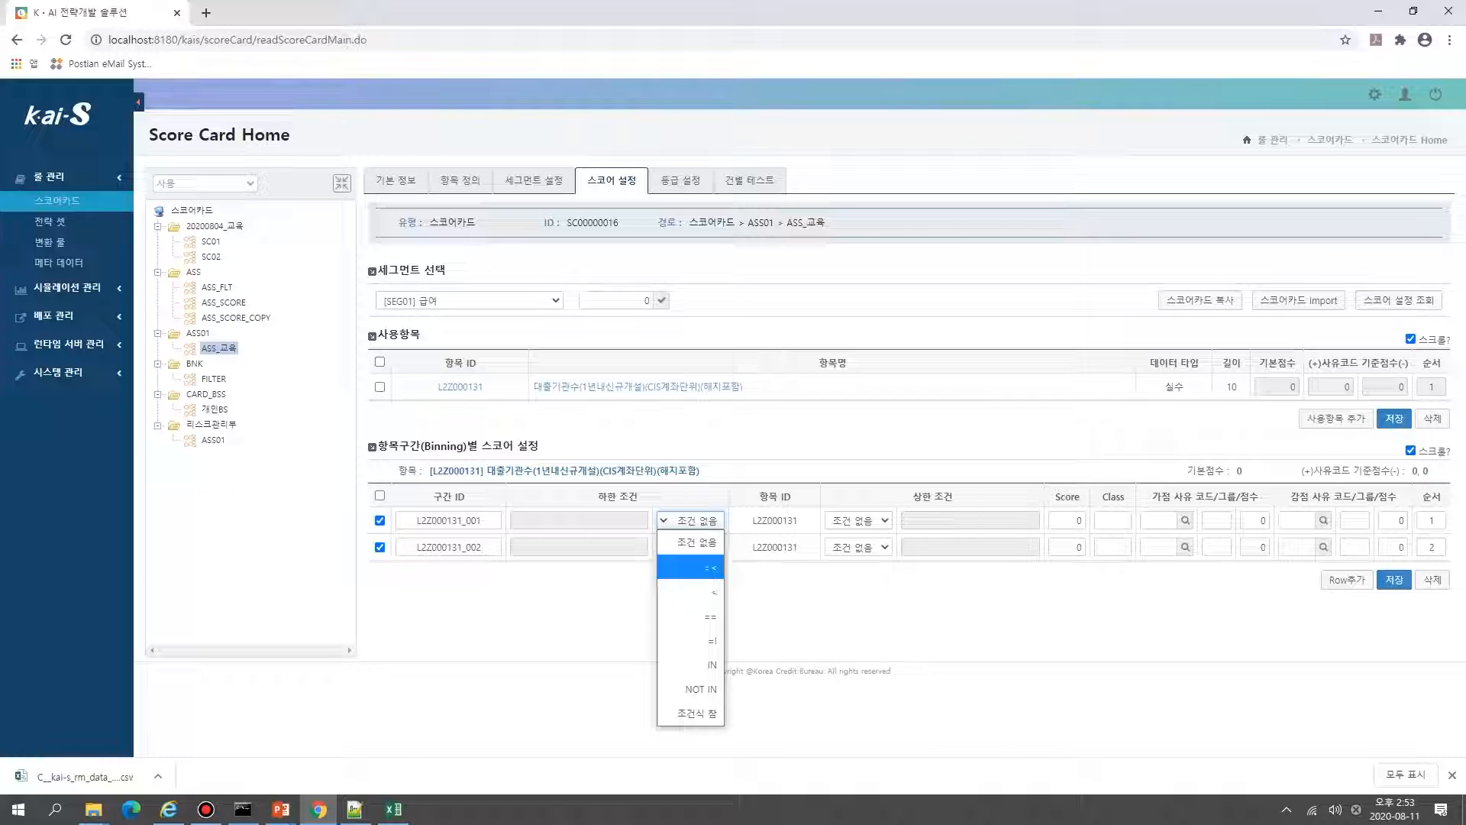
key("Escape")
left_click(857, 520)
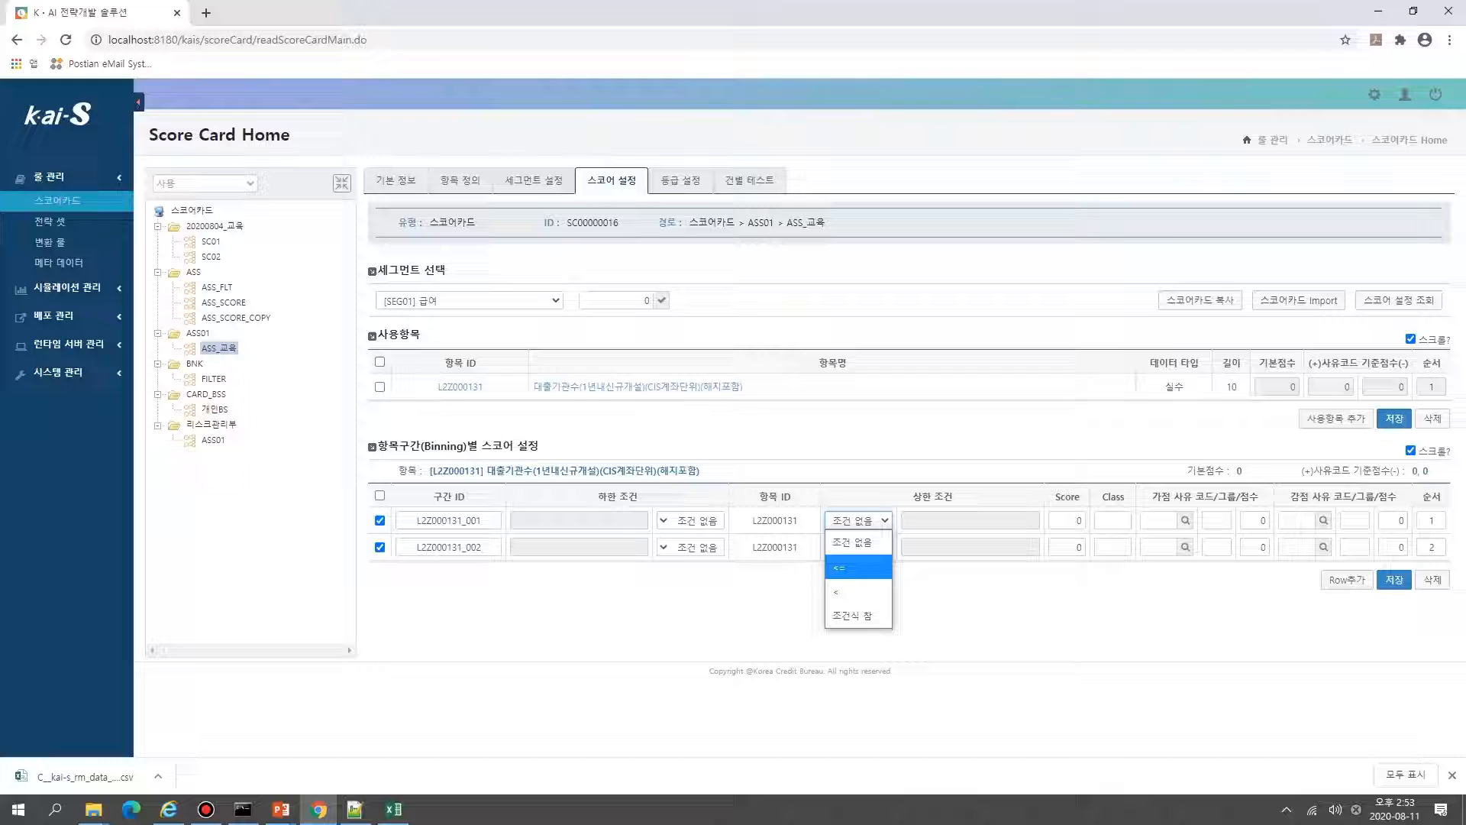
left_click(847, 549)
left_click(970, 521)
type("1")
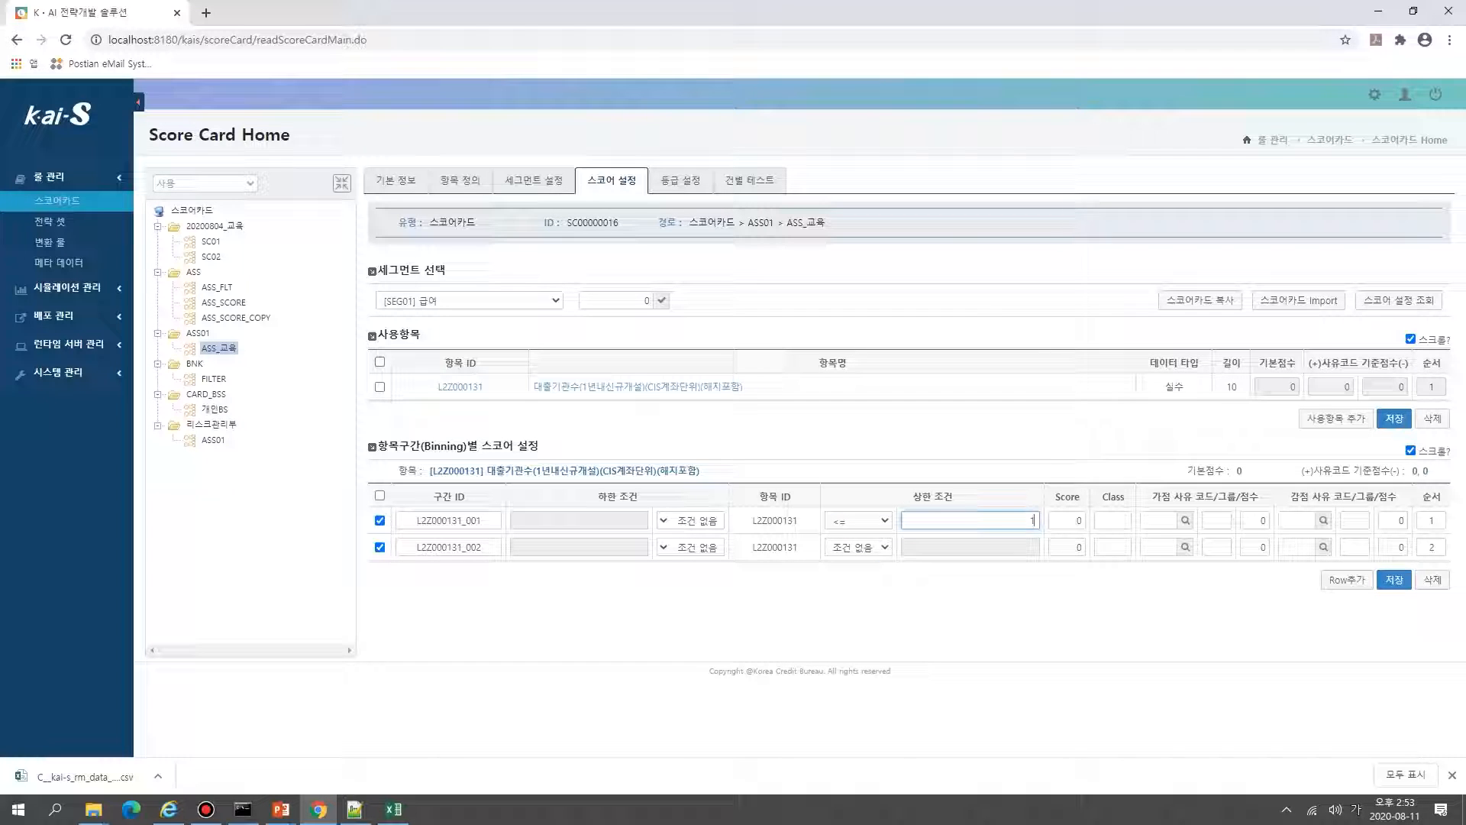
key("Tab")
type("89")
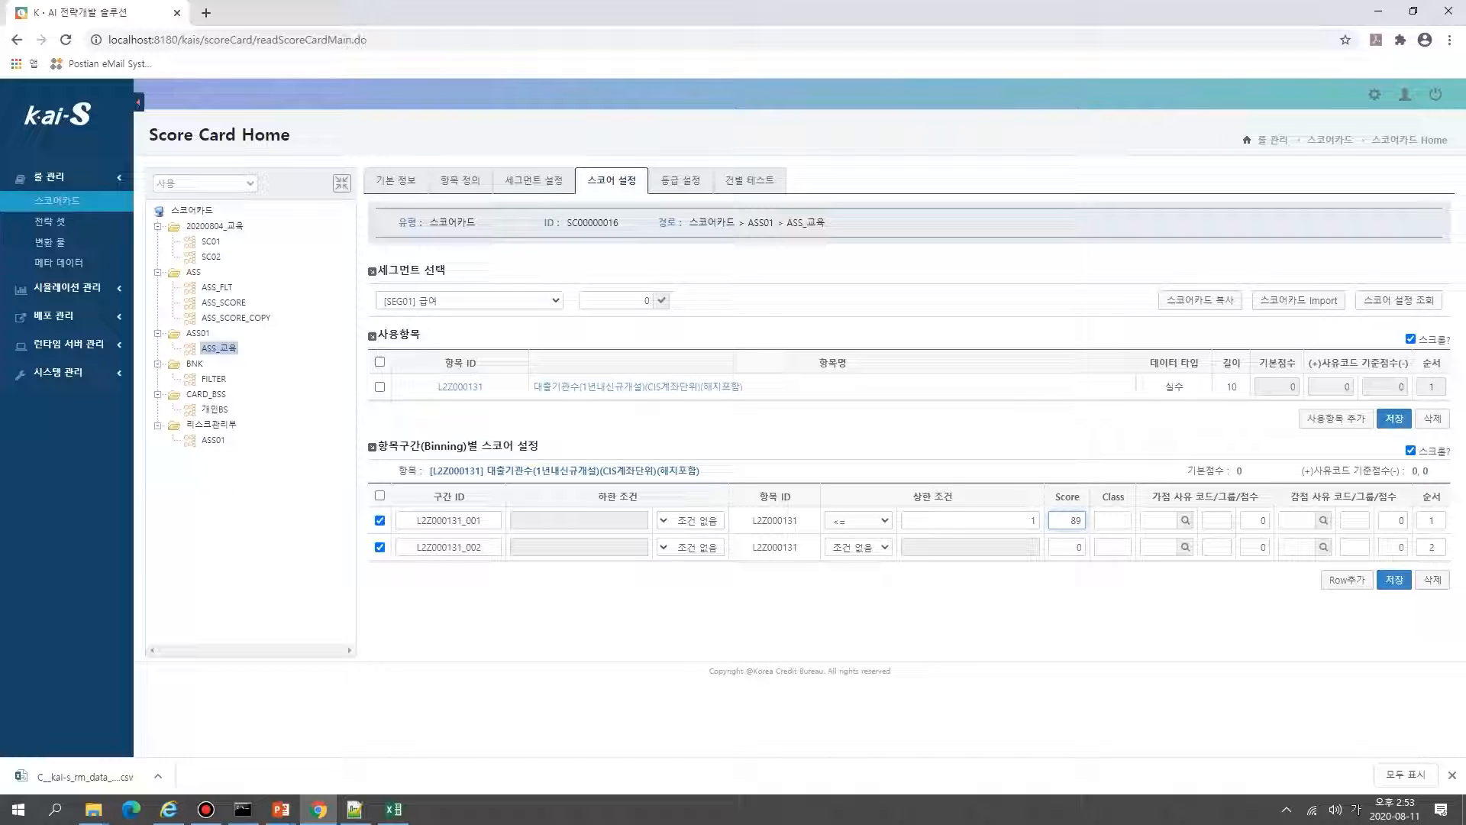
Step: Give the second L2Z000131 bin the lower condition 1 < with a score of 30, and save the bins
left_click(690, 547)
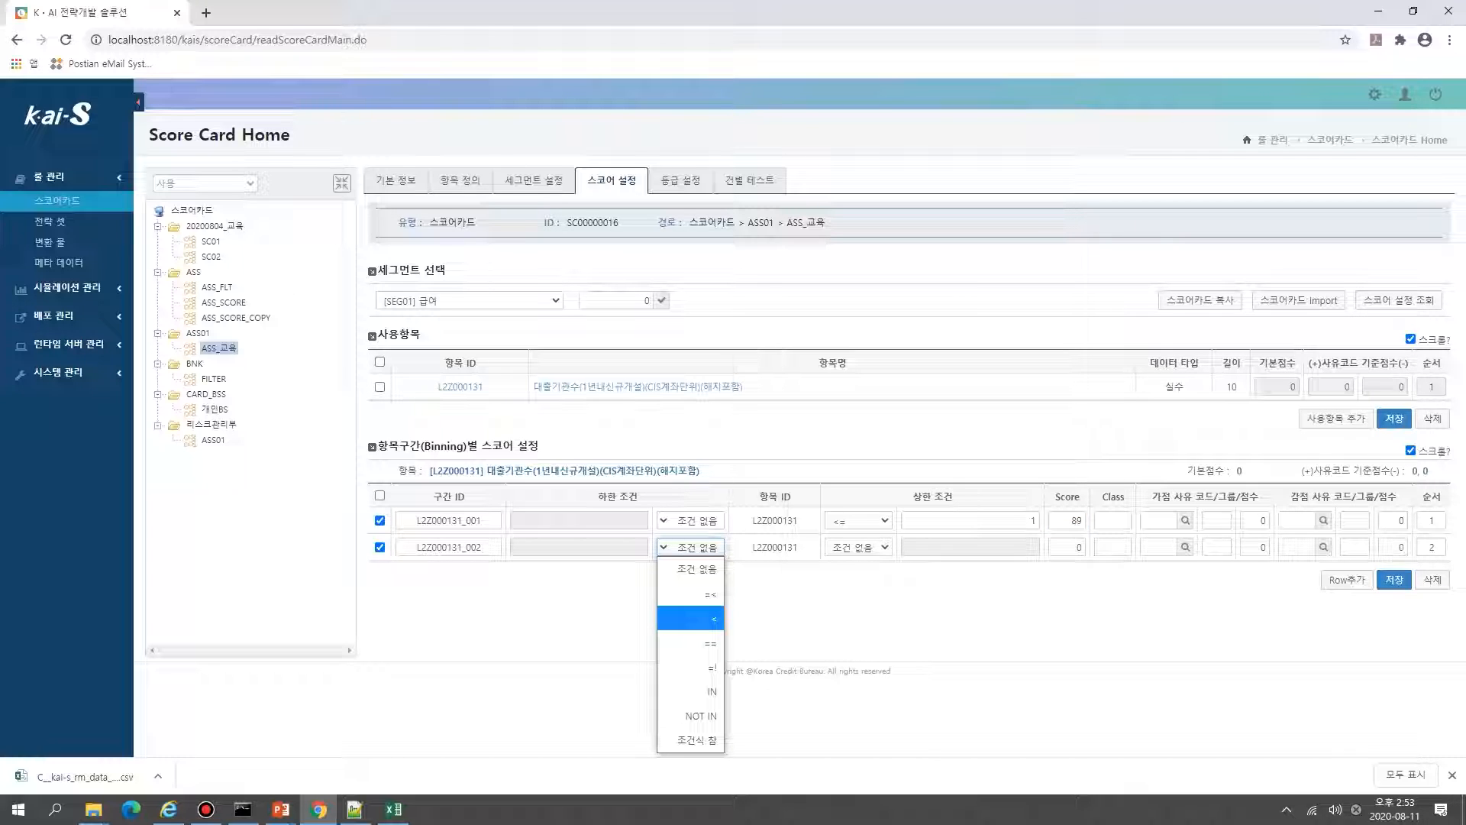
left_click(691, 619)
left_click(578, 547)
type("1")
left_click(1077, 546)
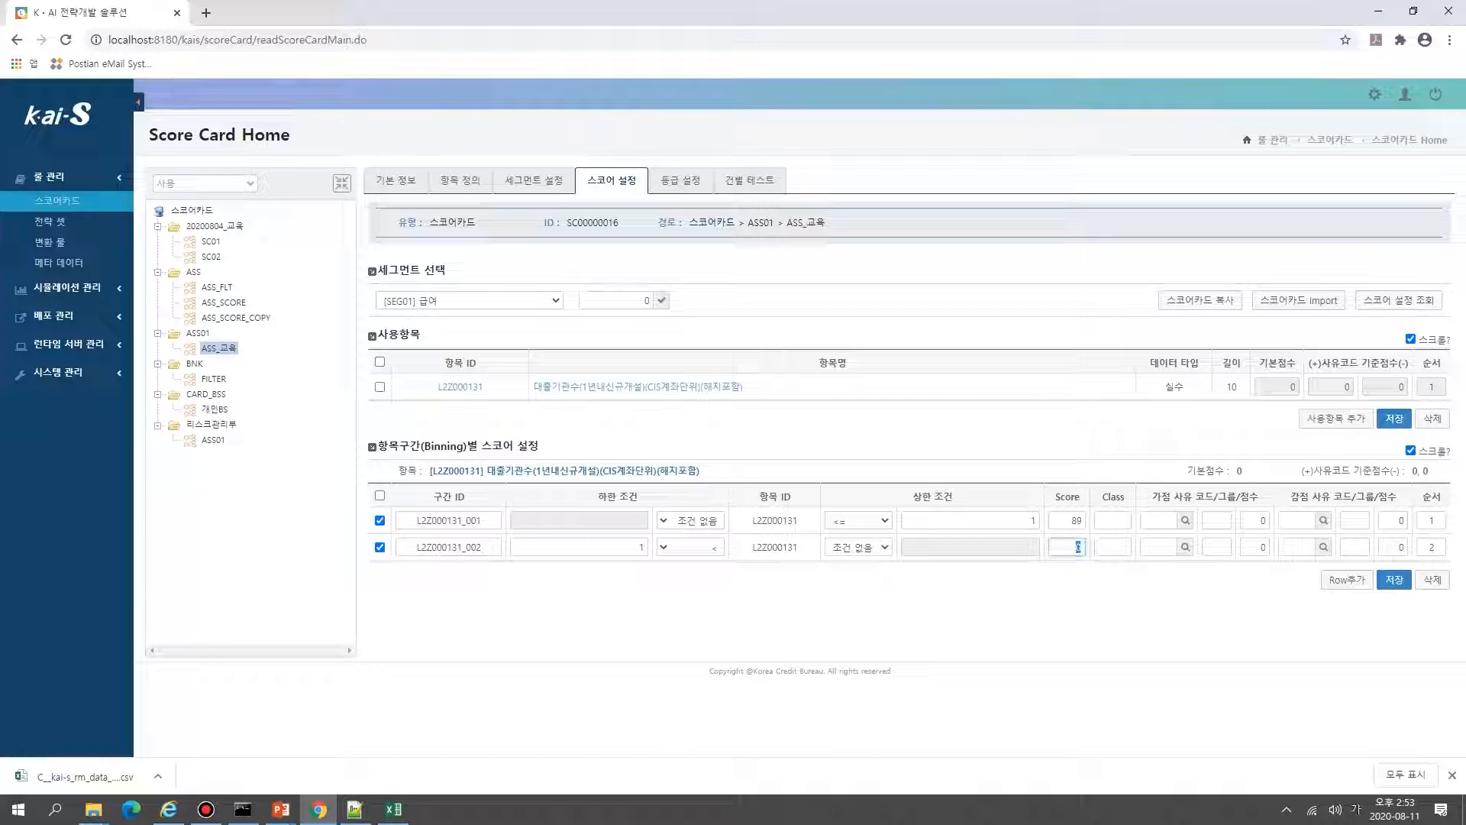
type("30")
left_click(1394, 580)
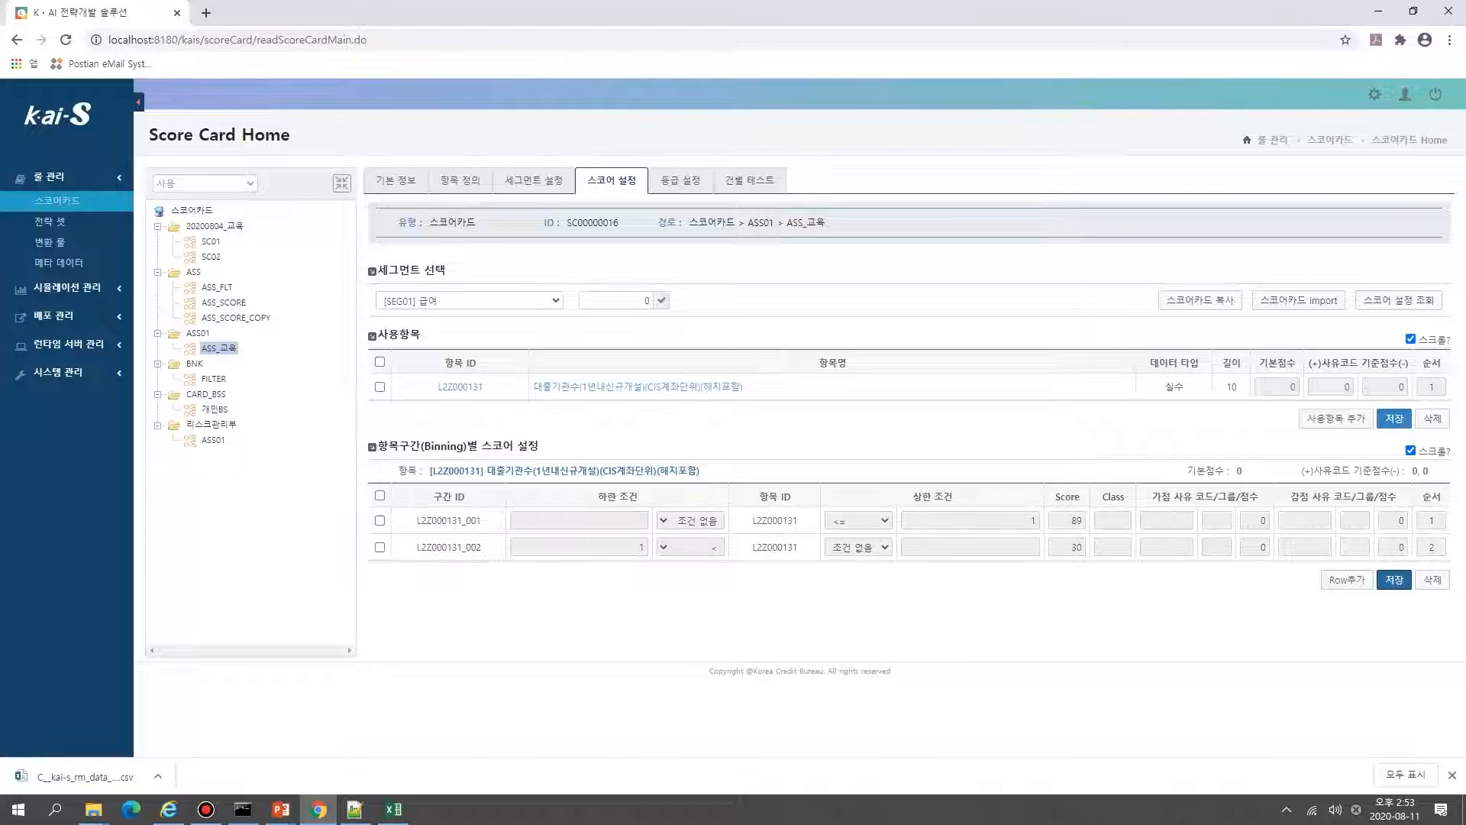
Step: Add D_I_00003 as another used item of segment [SEG01] 급여 and save the used items
left_click(1336, 419)
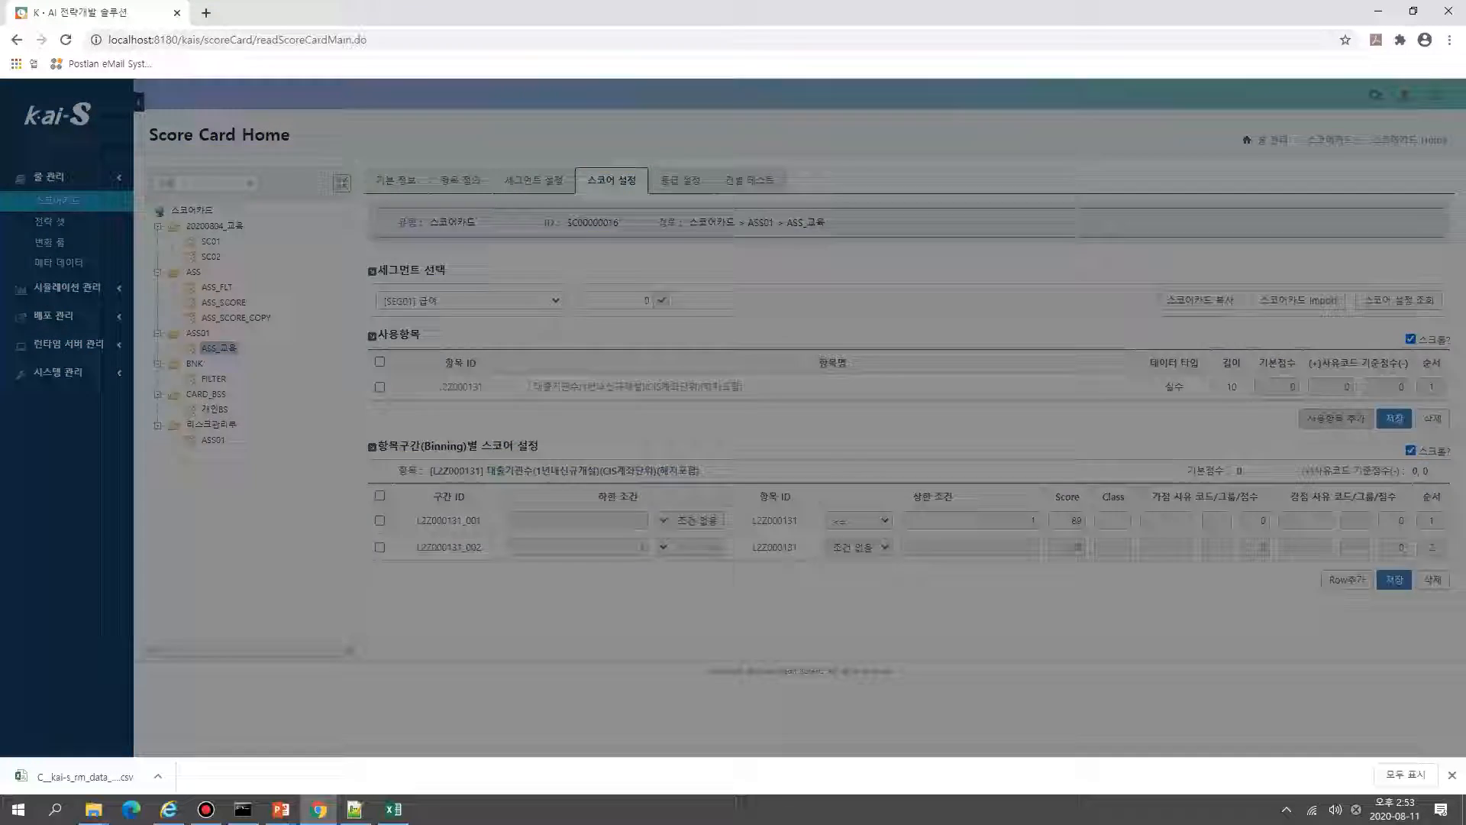
scroll(726, 321, "down", 5)
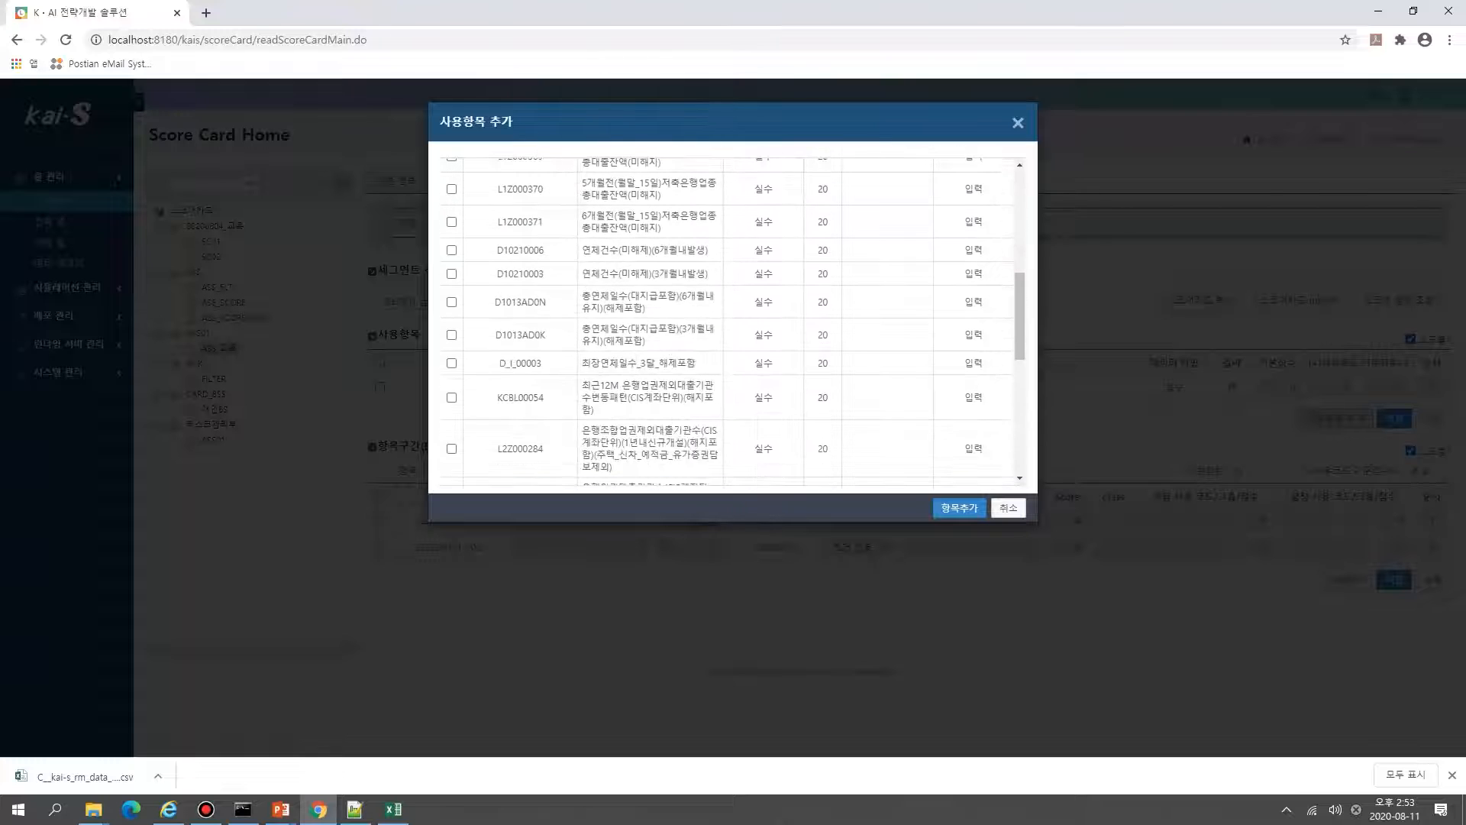
left_click(451, 364)
left_click(960, 508)
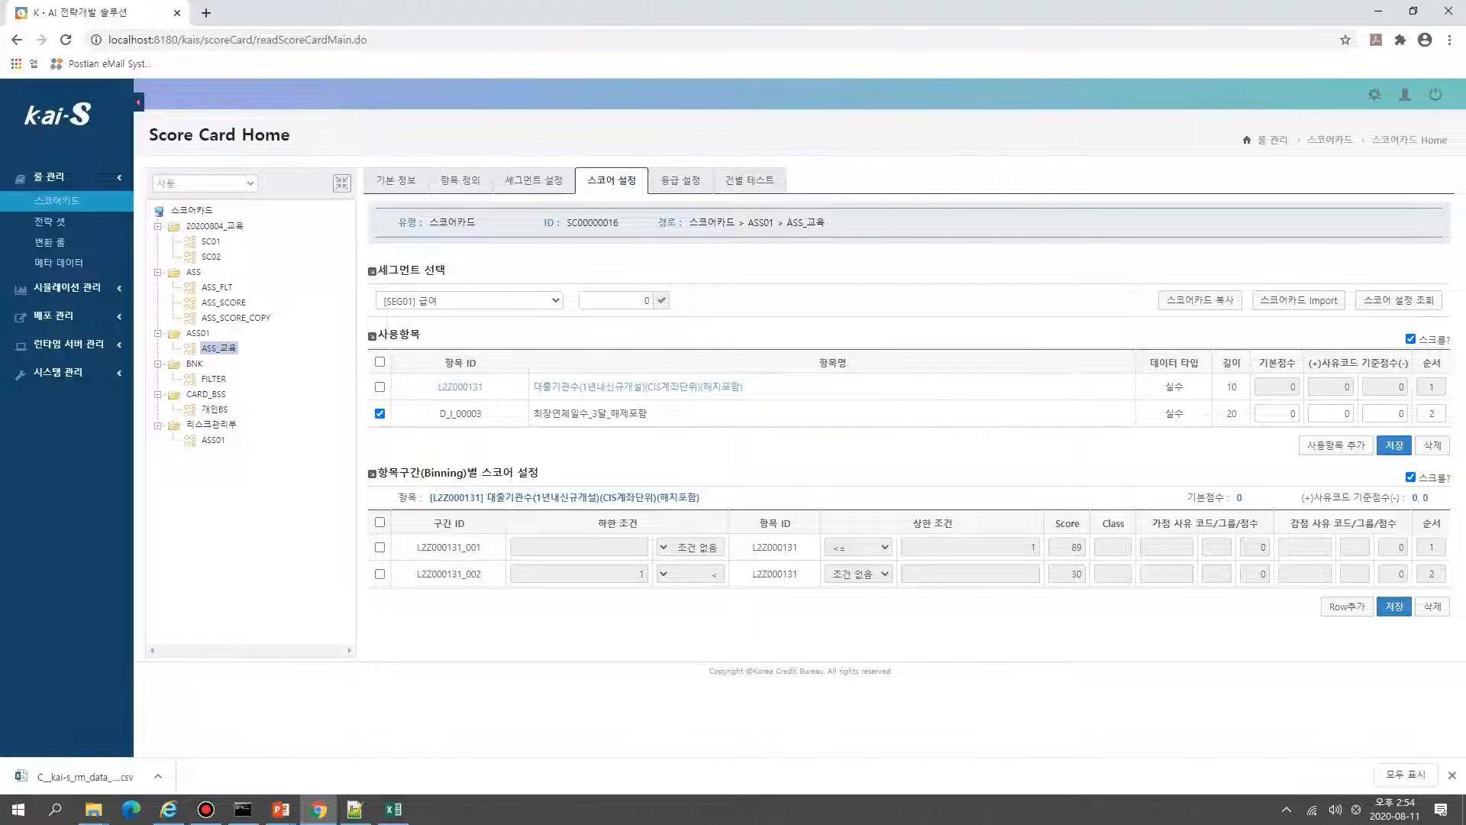
left_click(1394, 445)
key("Return")
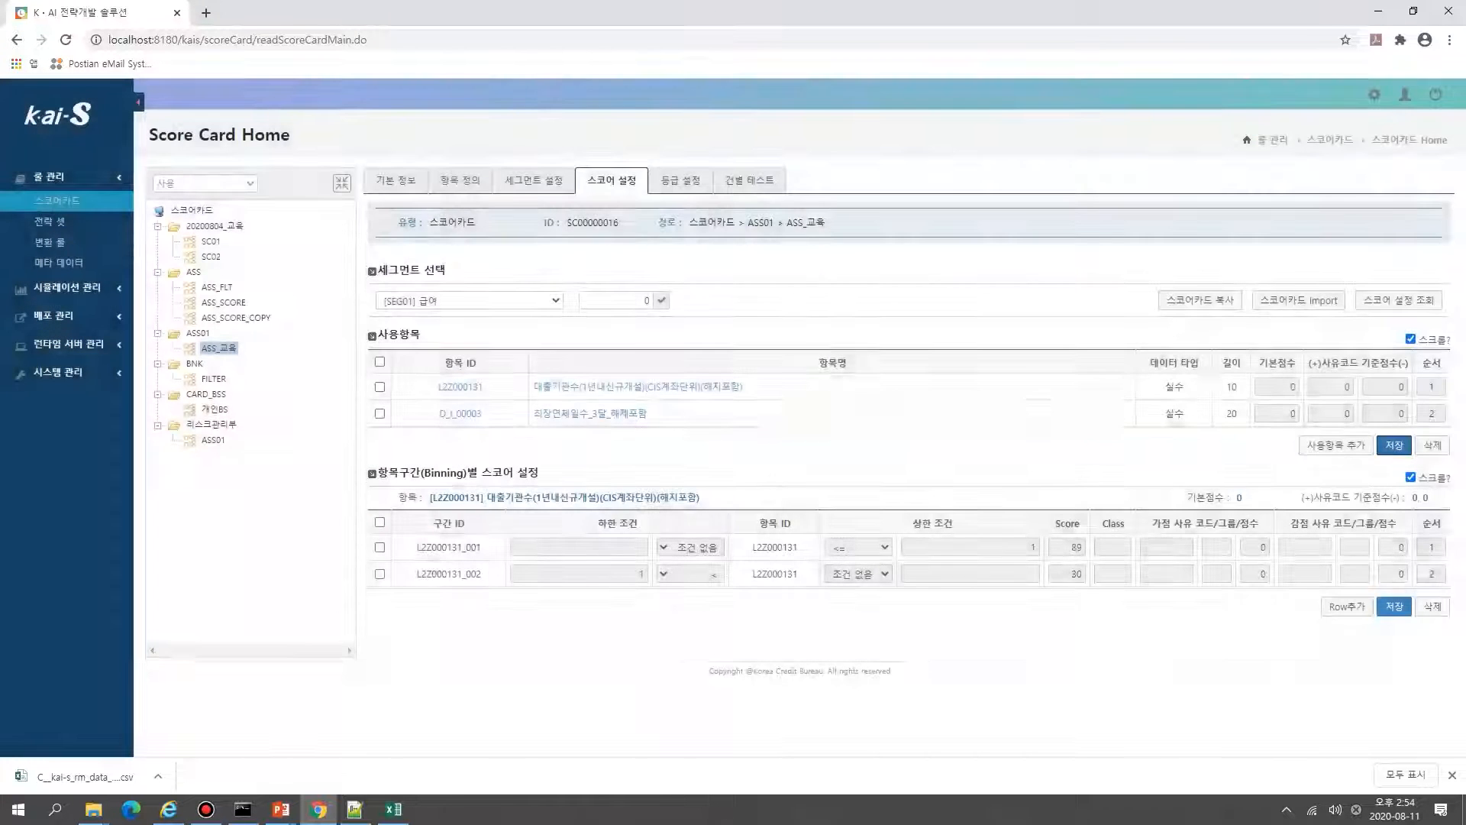
Step: Add two binning rows for D_I_00003, give the first the lower condition 0 == with a score of 60, and save the bins
left_click(590, 413)
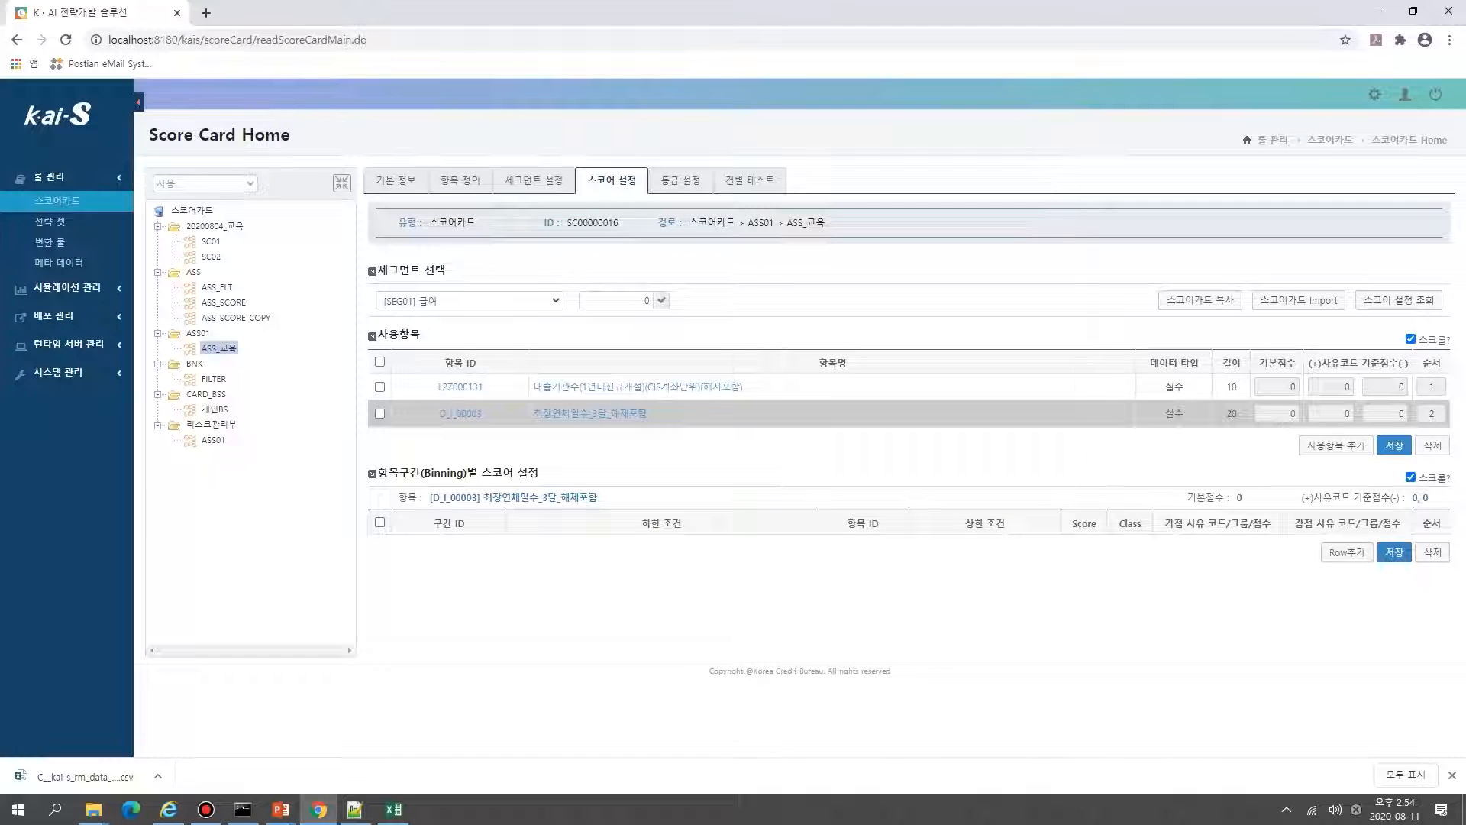
left_click(1347, 552)
left_click(1347, 580)
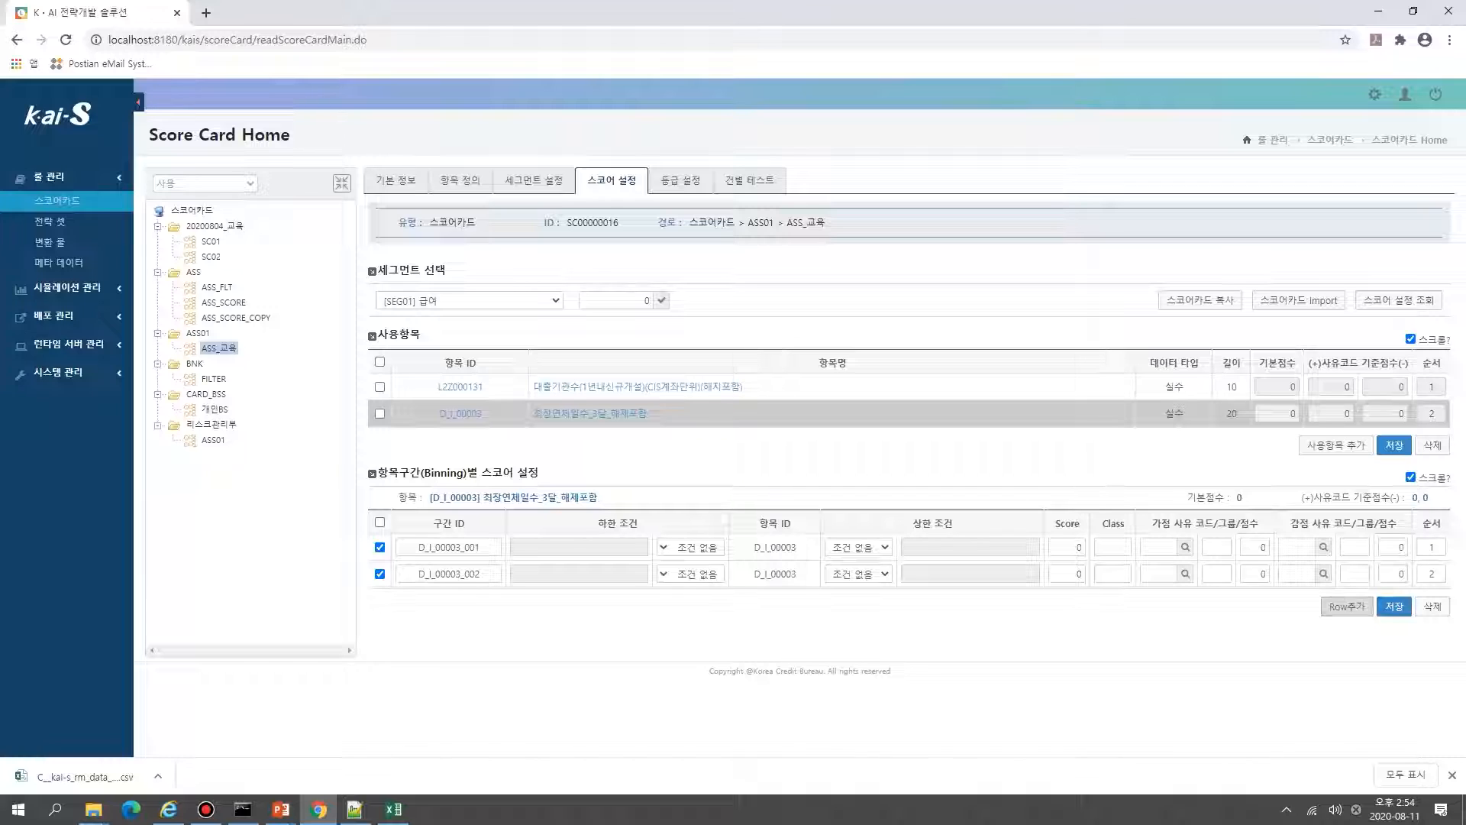
left_click(690, 546)
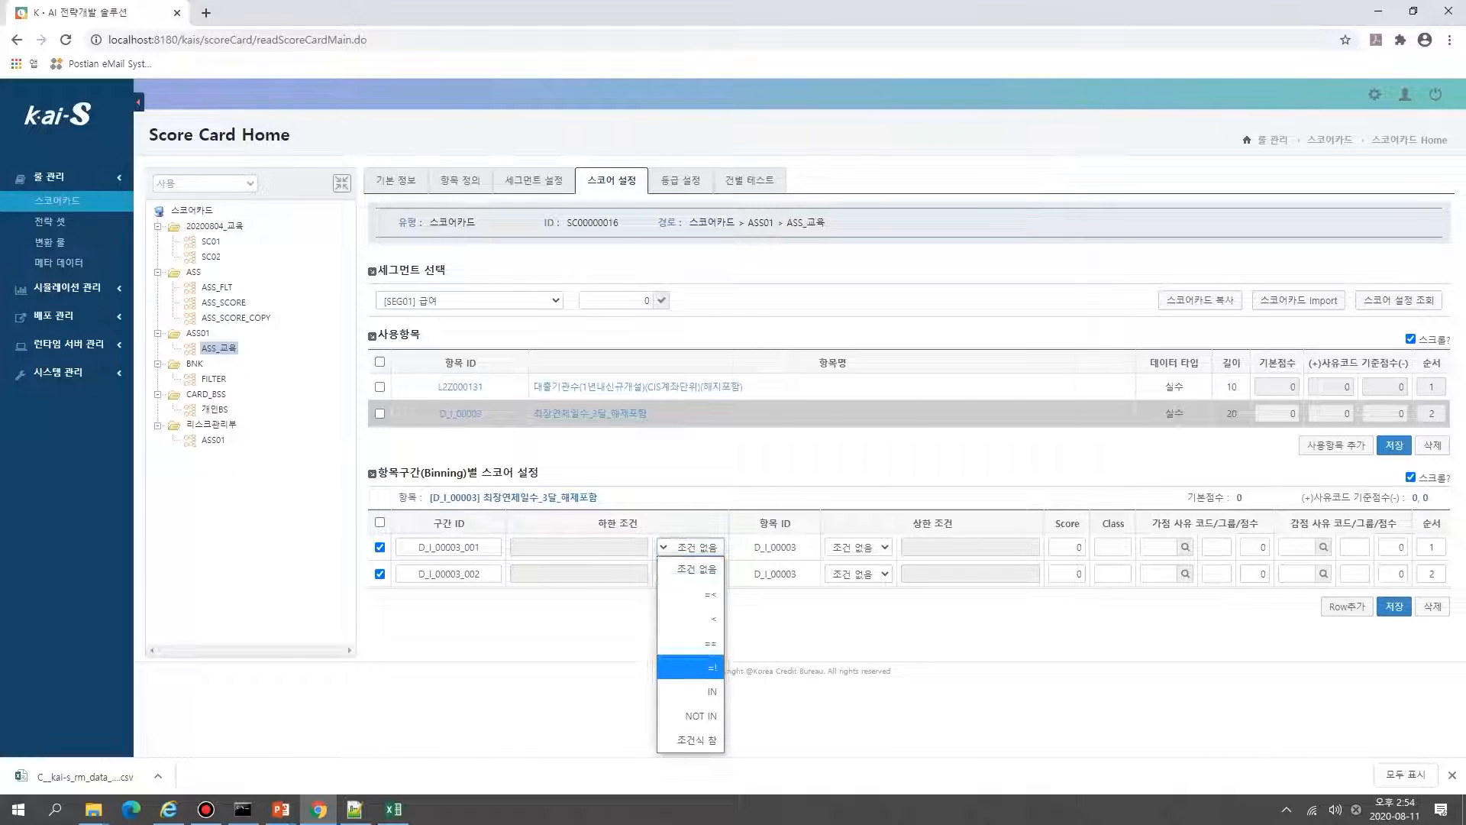
left_click(691, 643)
left_click(581, 547)
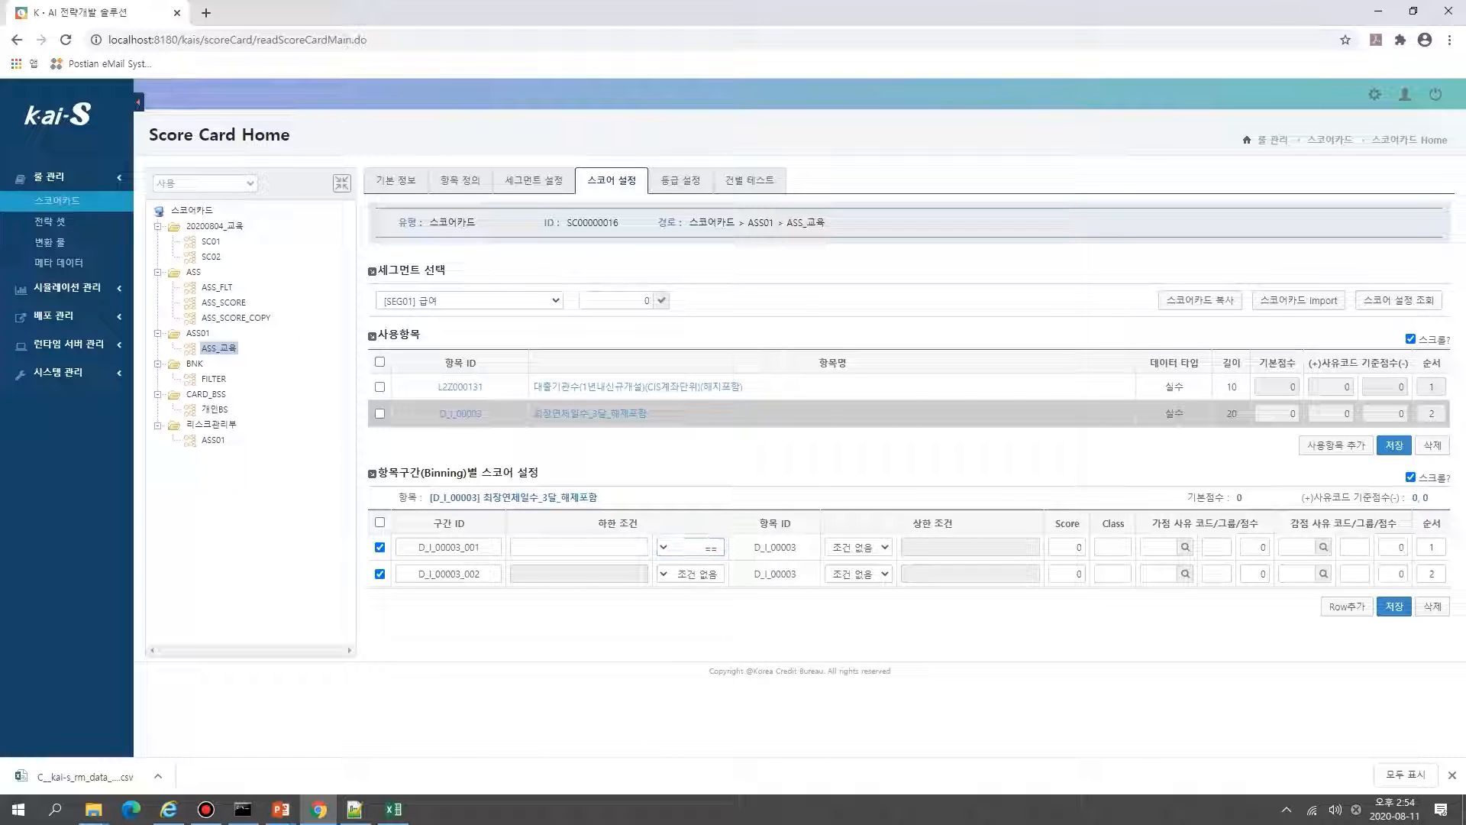
type("0")
key("Tab")
key("Tab")
key("Tab")
type("60")
left_click(1394, 606)
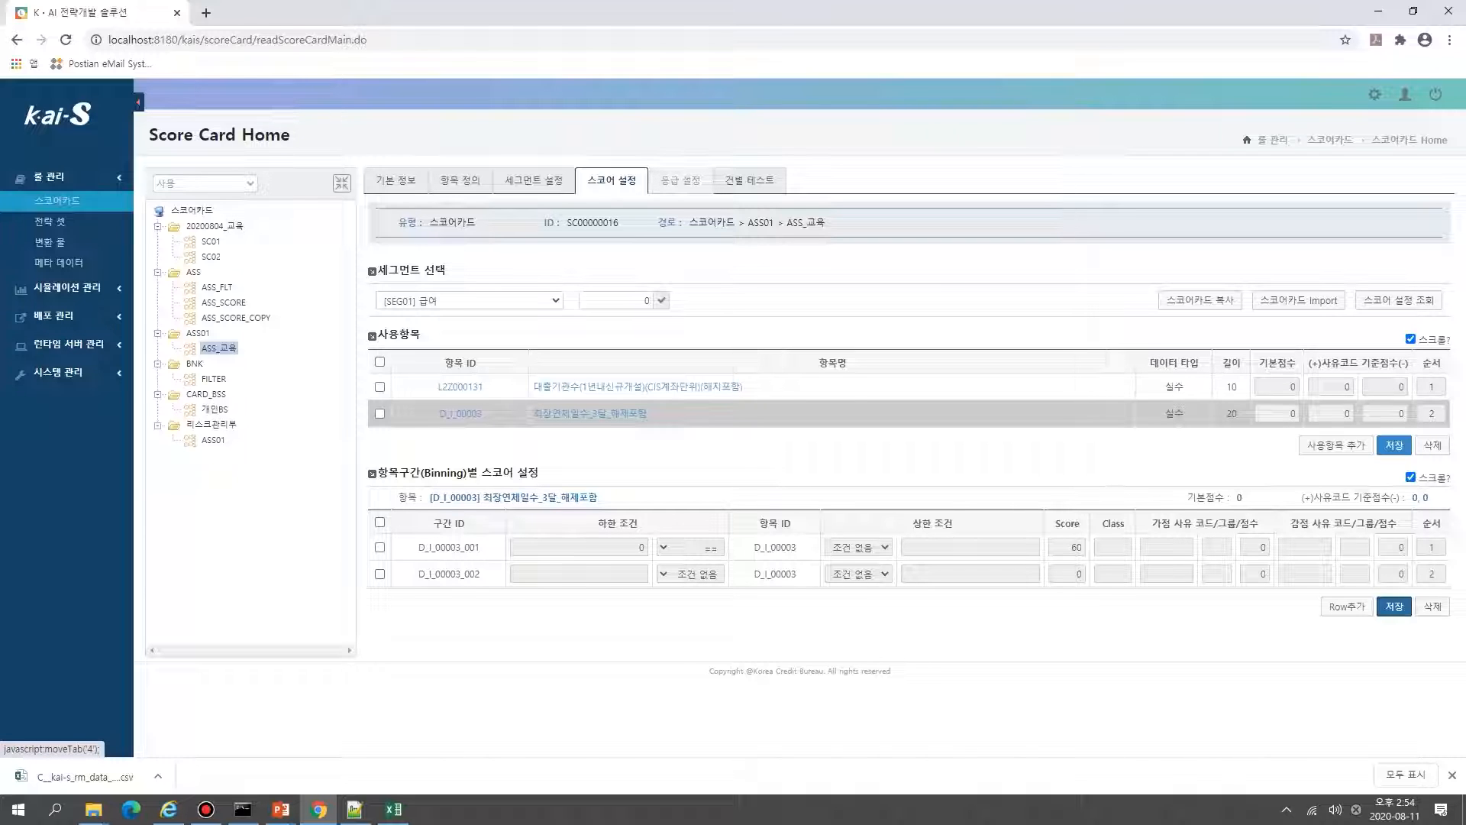
Step: Run a single-case test of the scorecard with SEG_GB set to 1
left_click(680, 180)
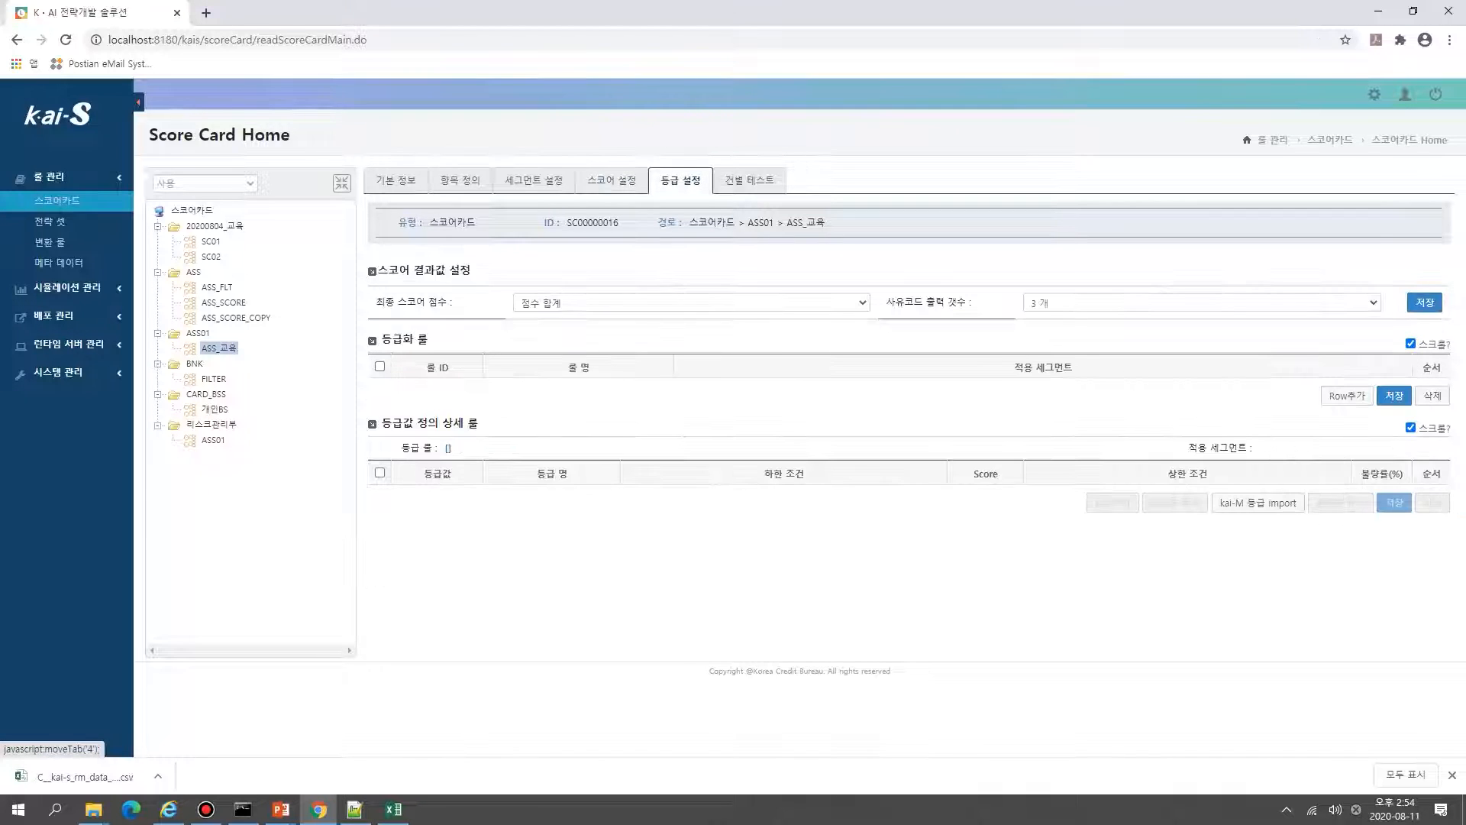
left_click(611, 180)
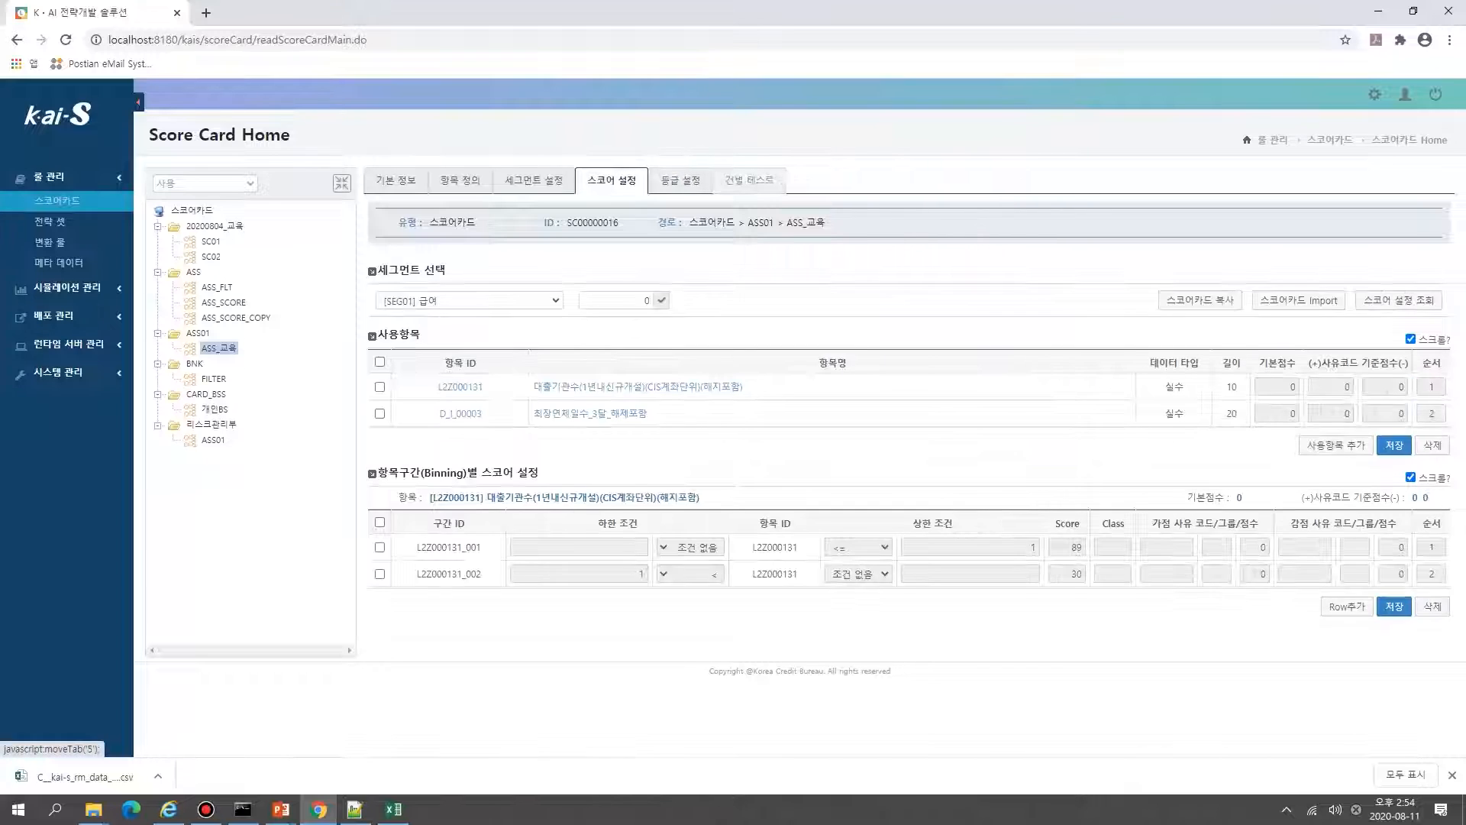
left_click(749, 180)
left_click(1361, 445)
key("BackSpace")
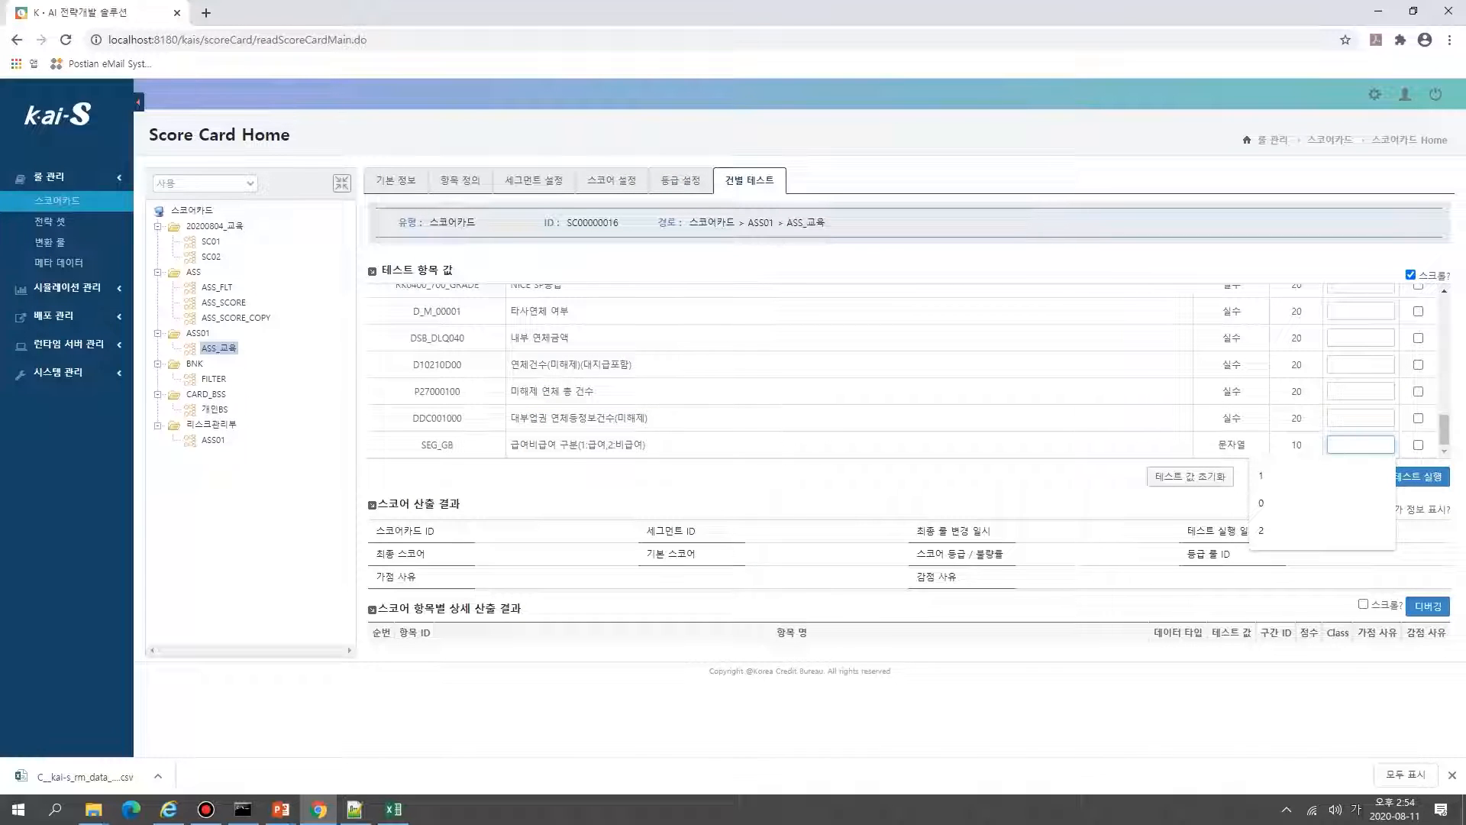
type("1")
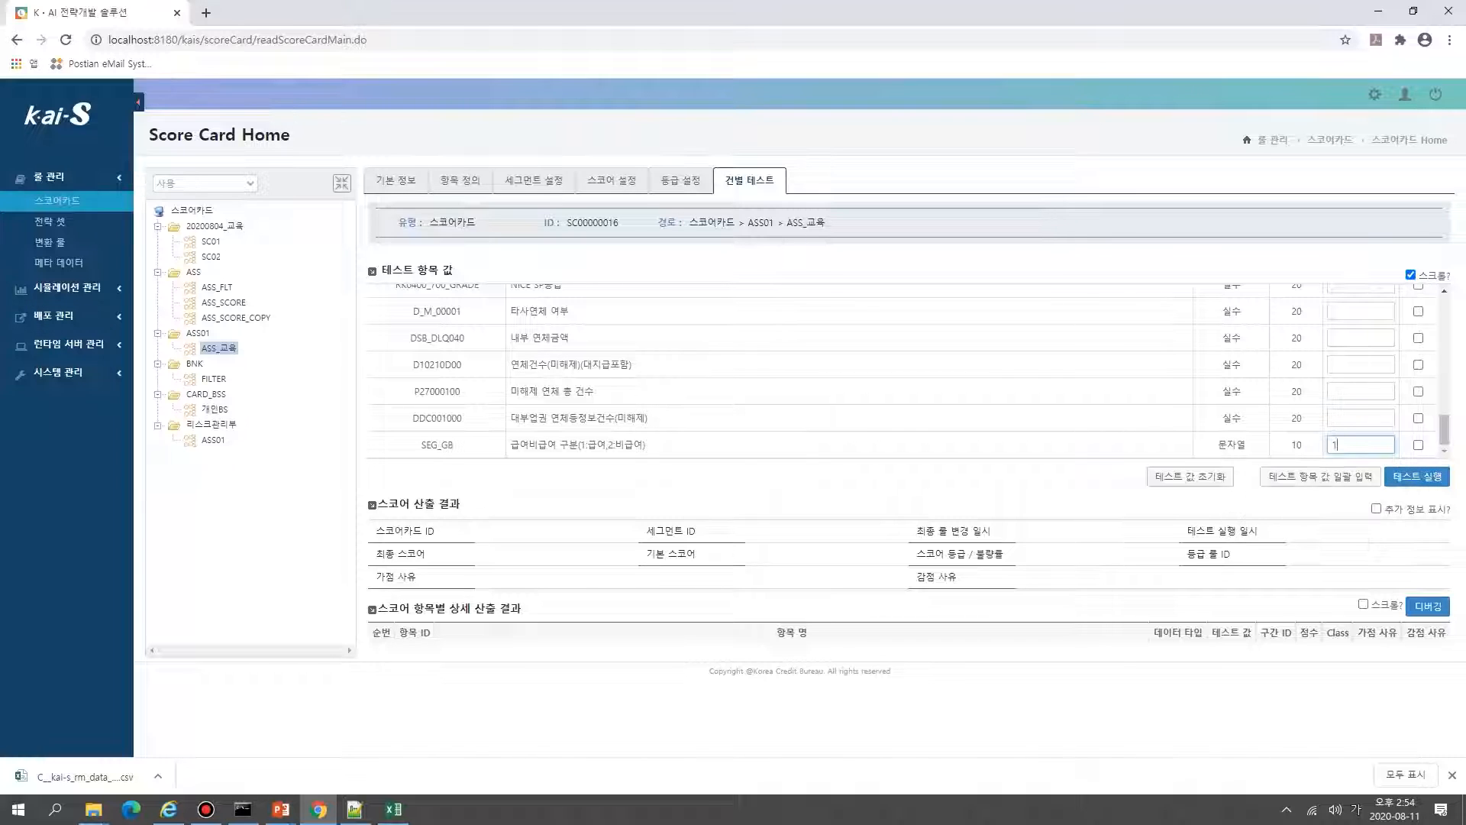
left_click(1417, 476)
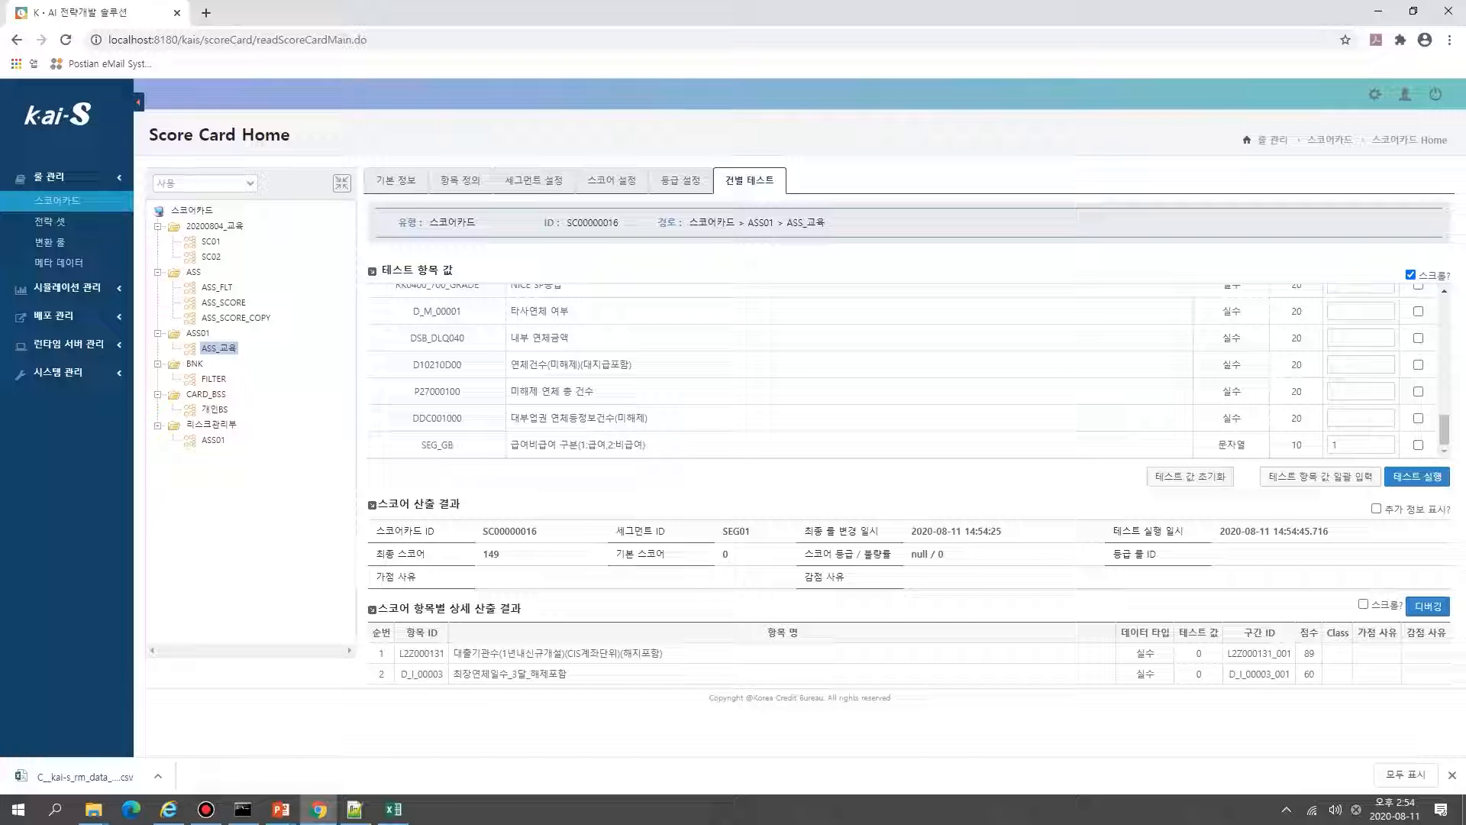
Step: Debug the test result and examine the test values, matched bins and scores of both items in Score Setting
left_click(1428, 606)
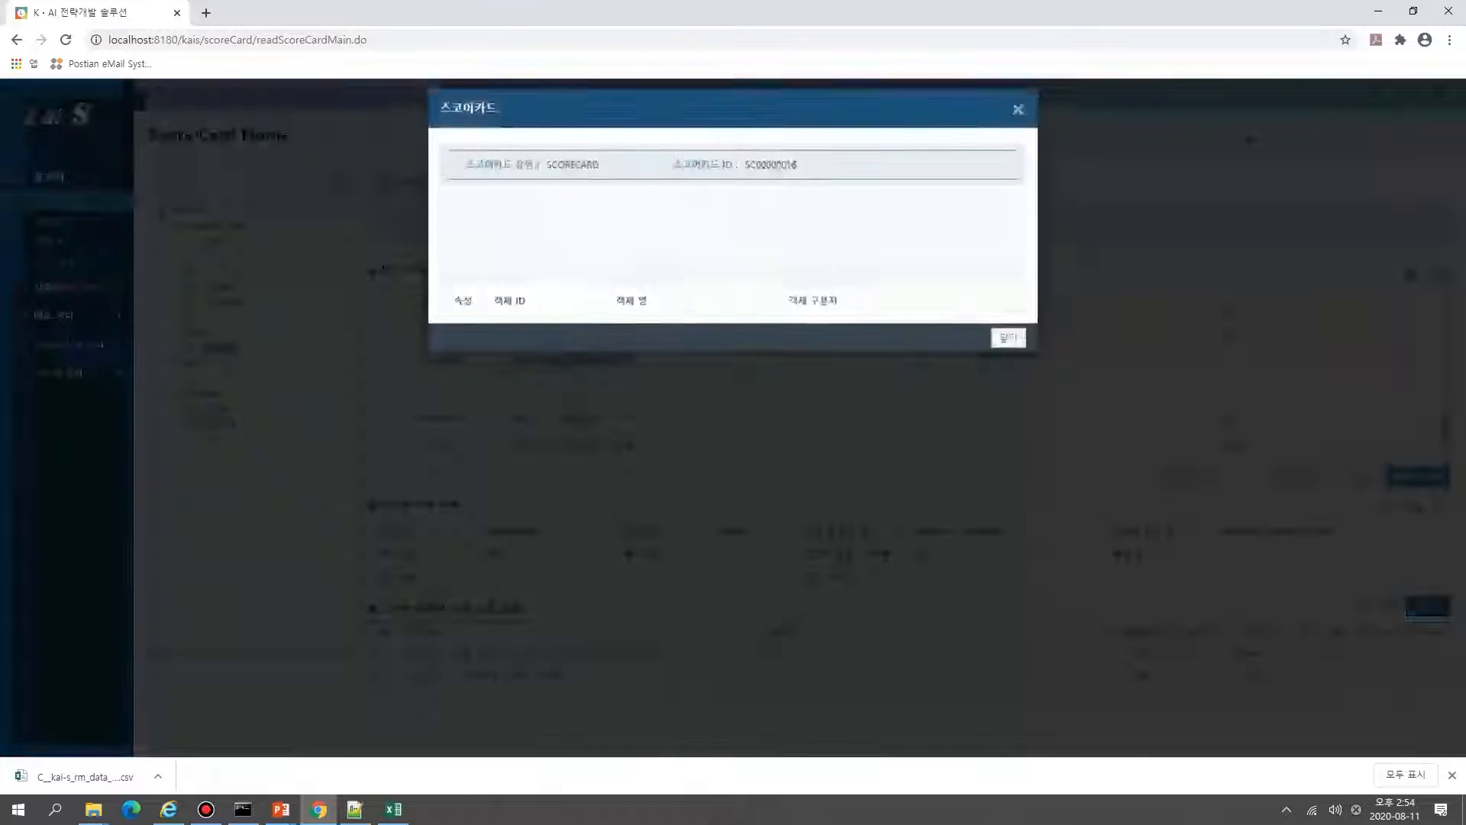
double_click(734, 254)
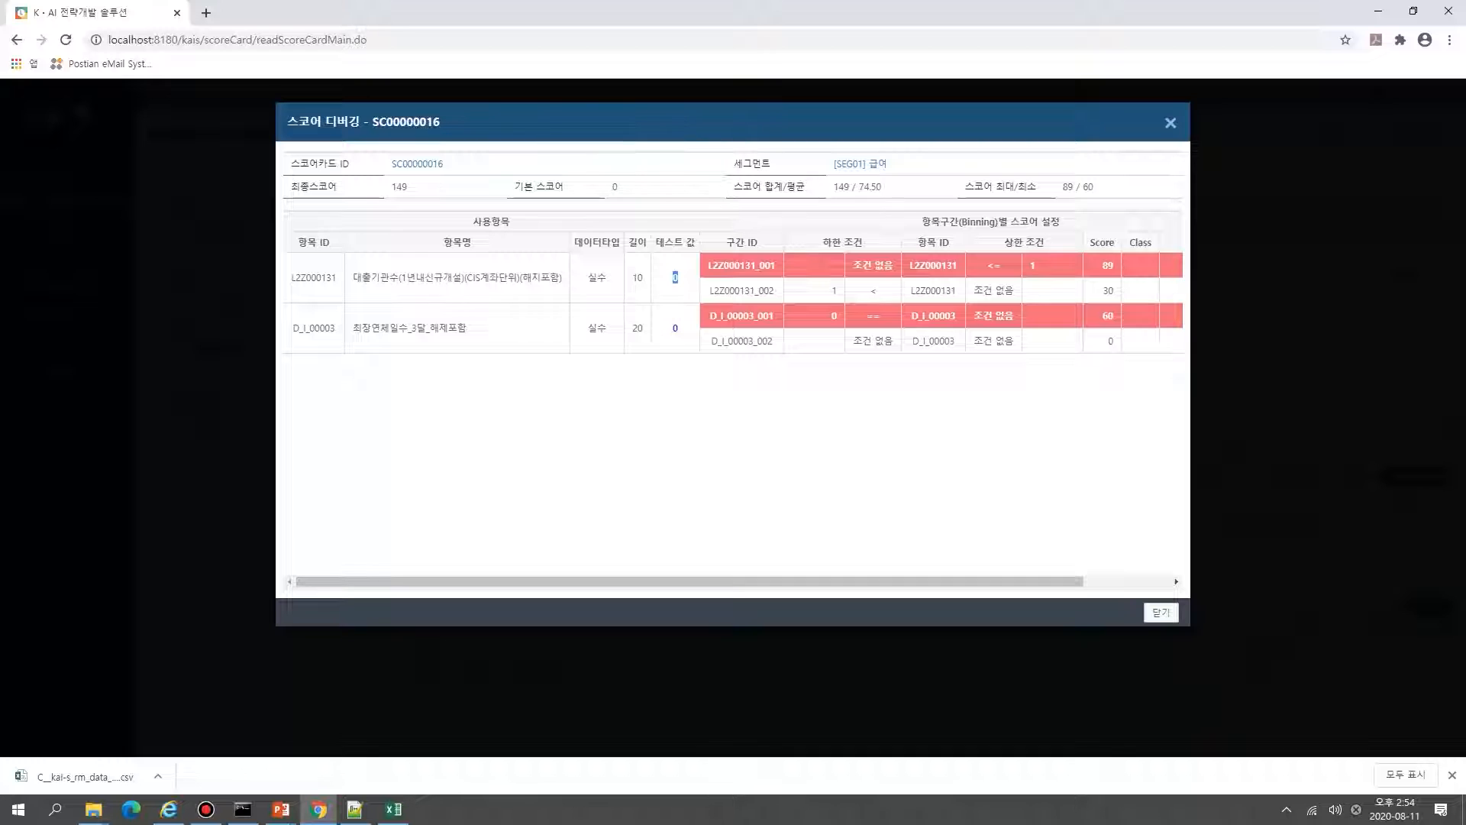
left_click_drag(672, 327, 738, 341)
left_click(738, 341)
double_click(1107, 266)
double_click(1107, 315)
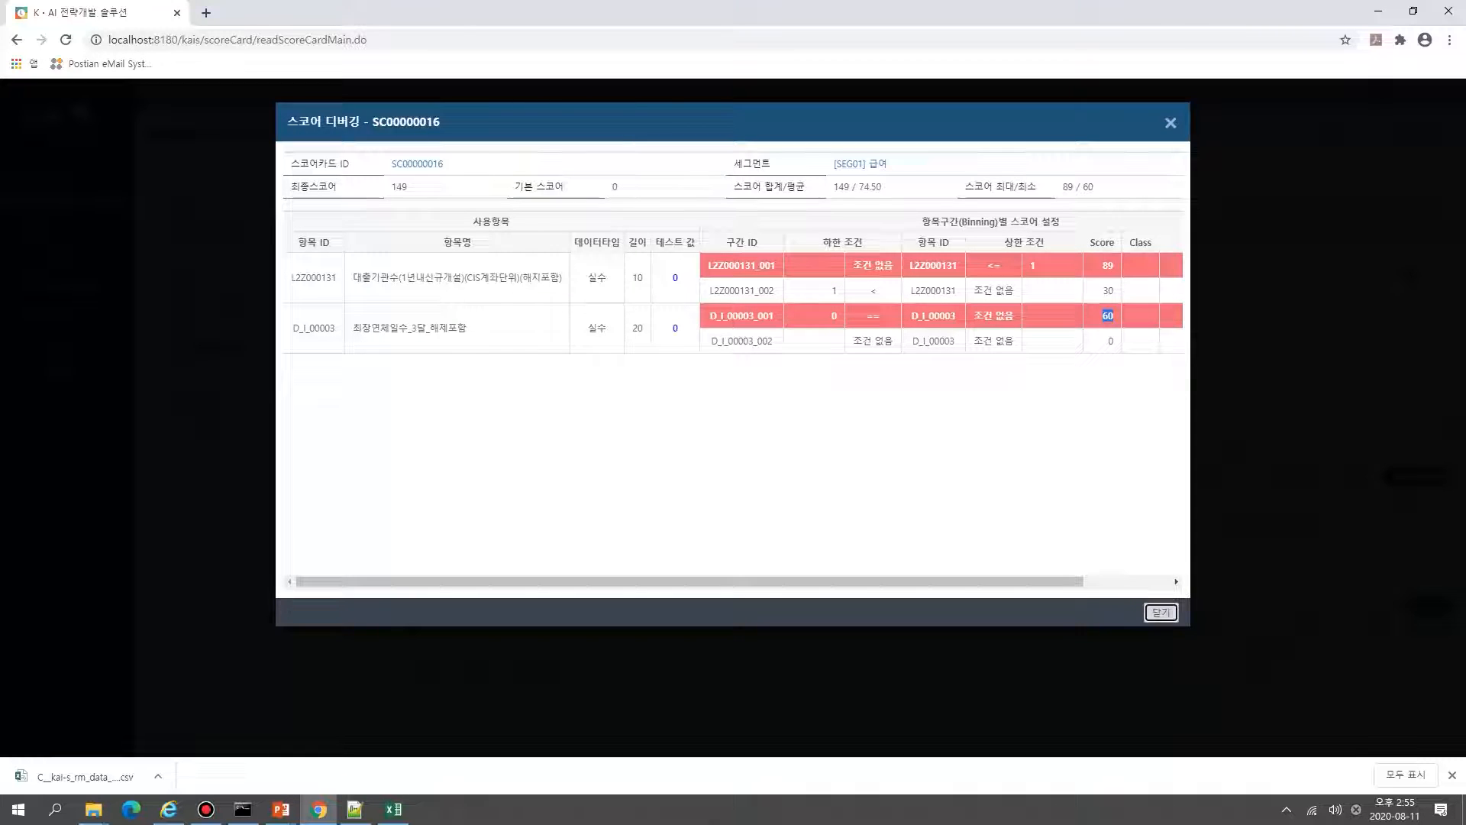
left_click(1160, 612)
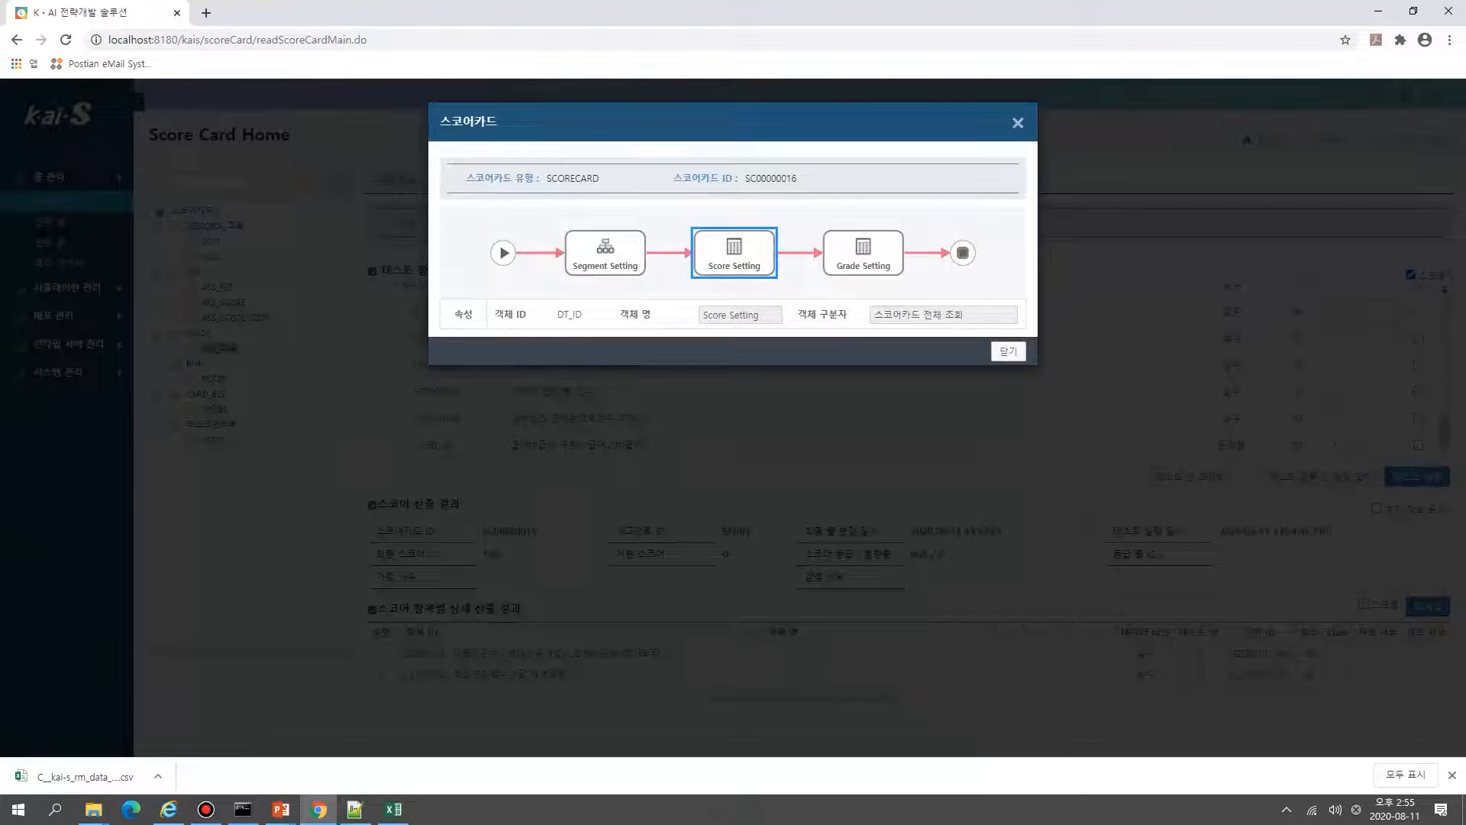
Step: Examine the Grade Setting stage of the scorecard debugging flow, and close the debugger
double_click(863, 252)
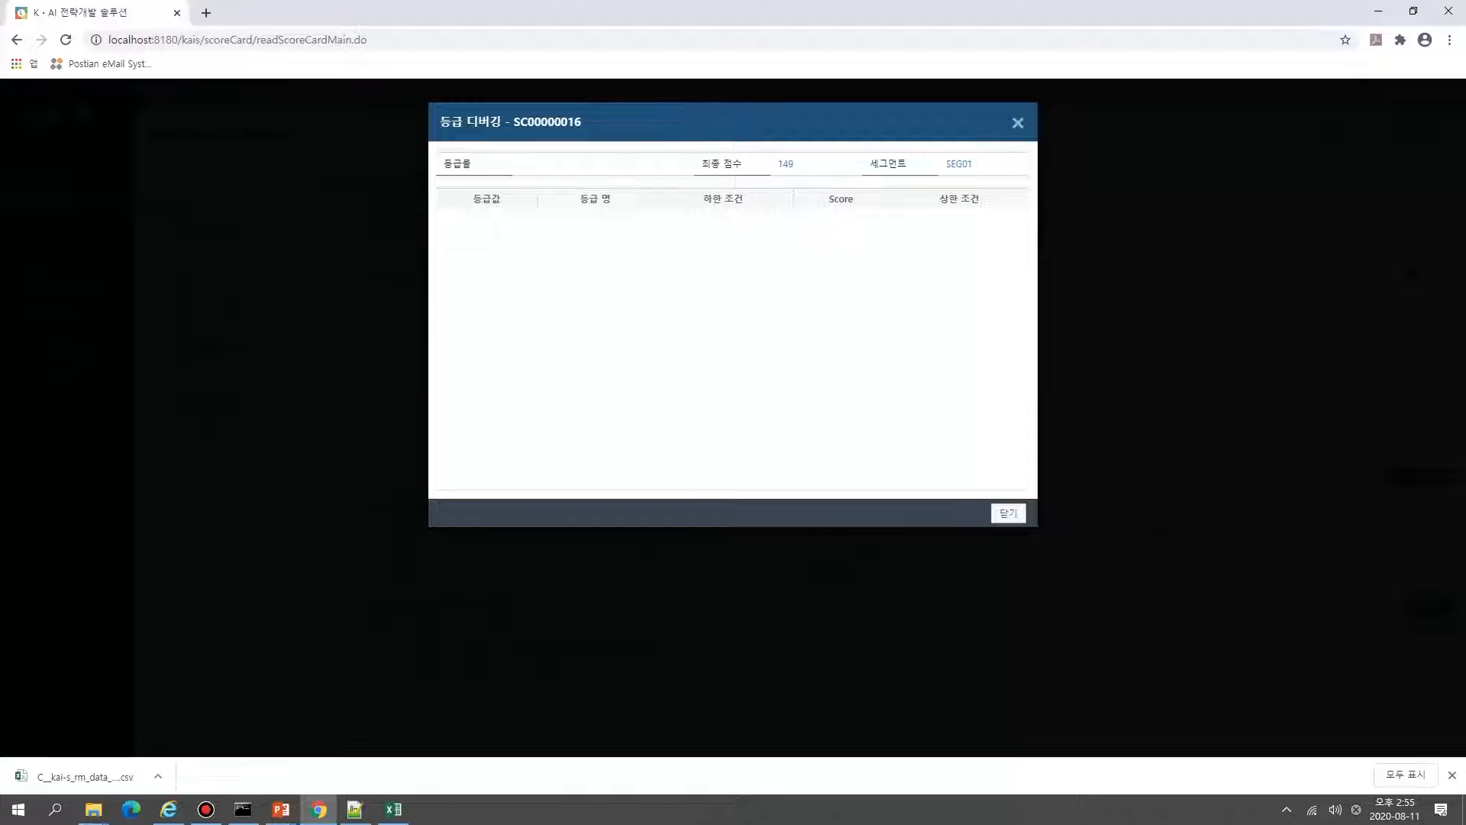
left_click(1008, 513)
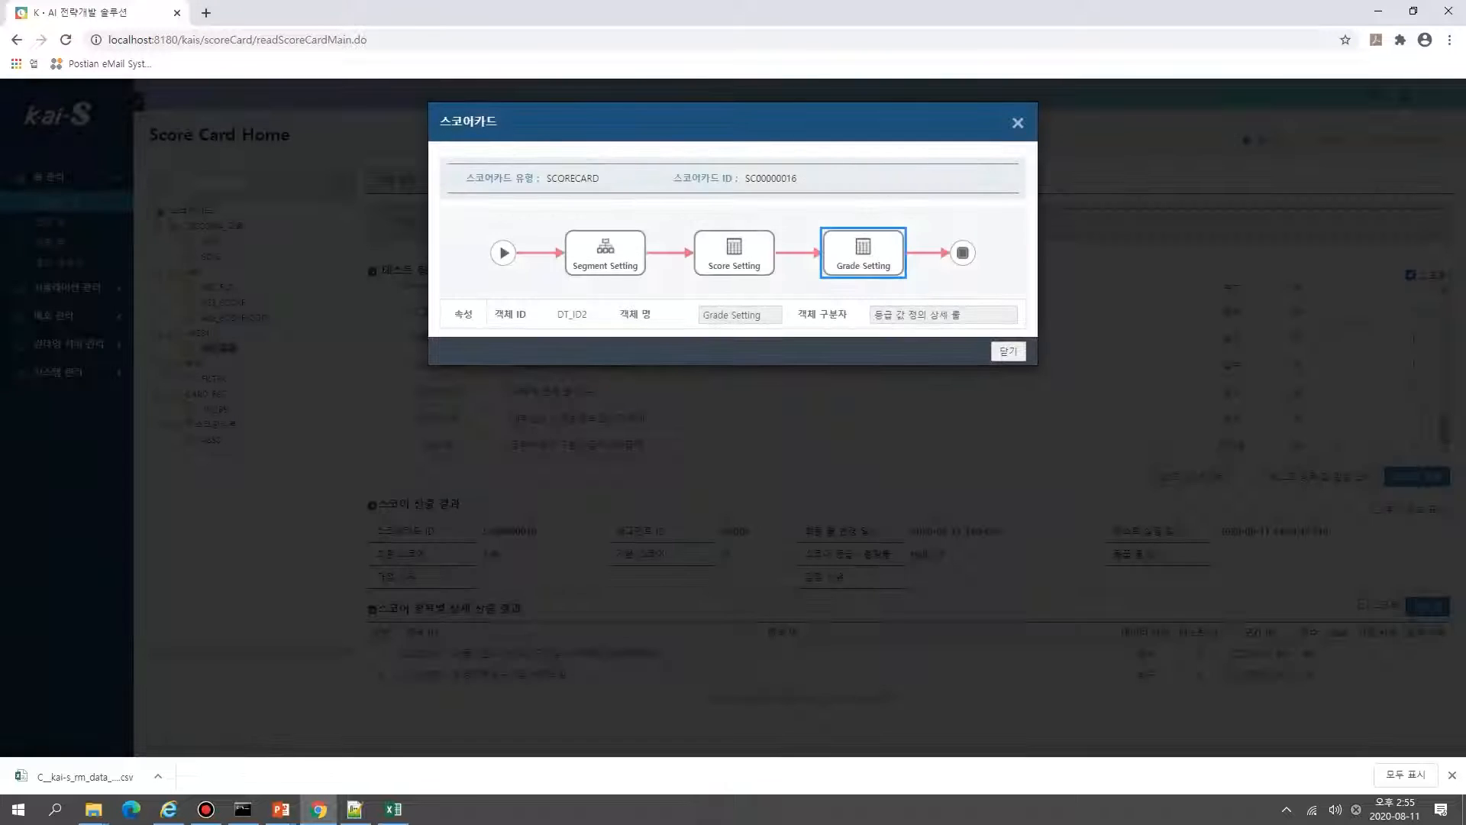
left_click(1008, 352)
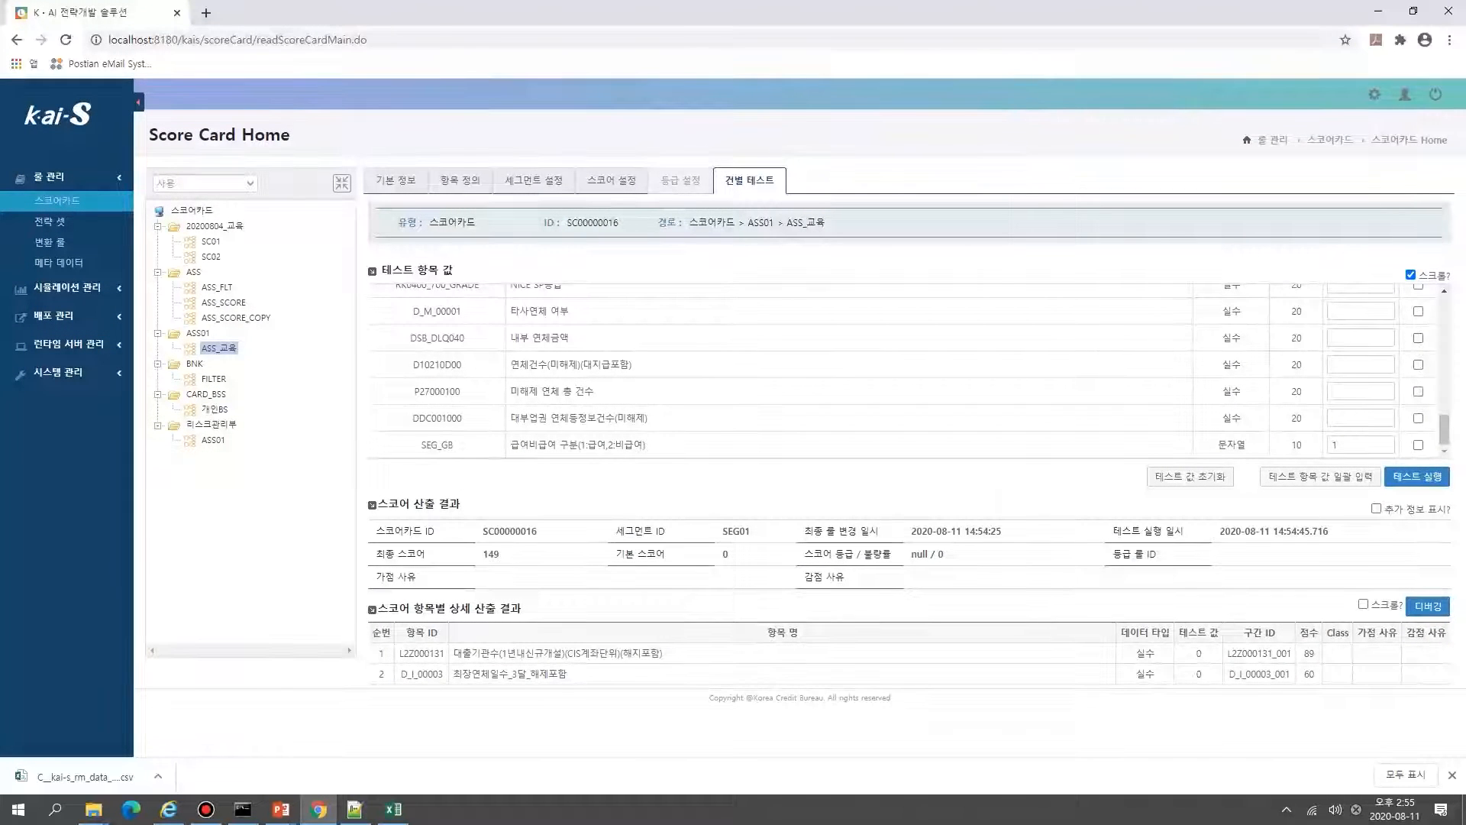
Step: Examine the reason-code output count option in the scorecard's grade settings
left_click(680, 180)
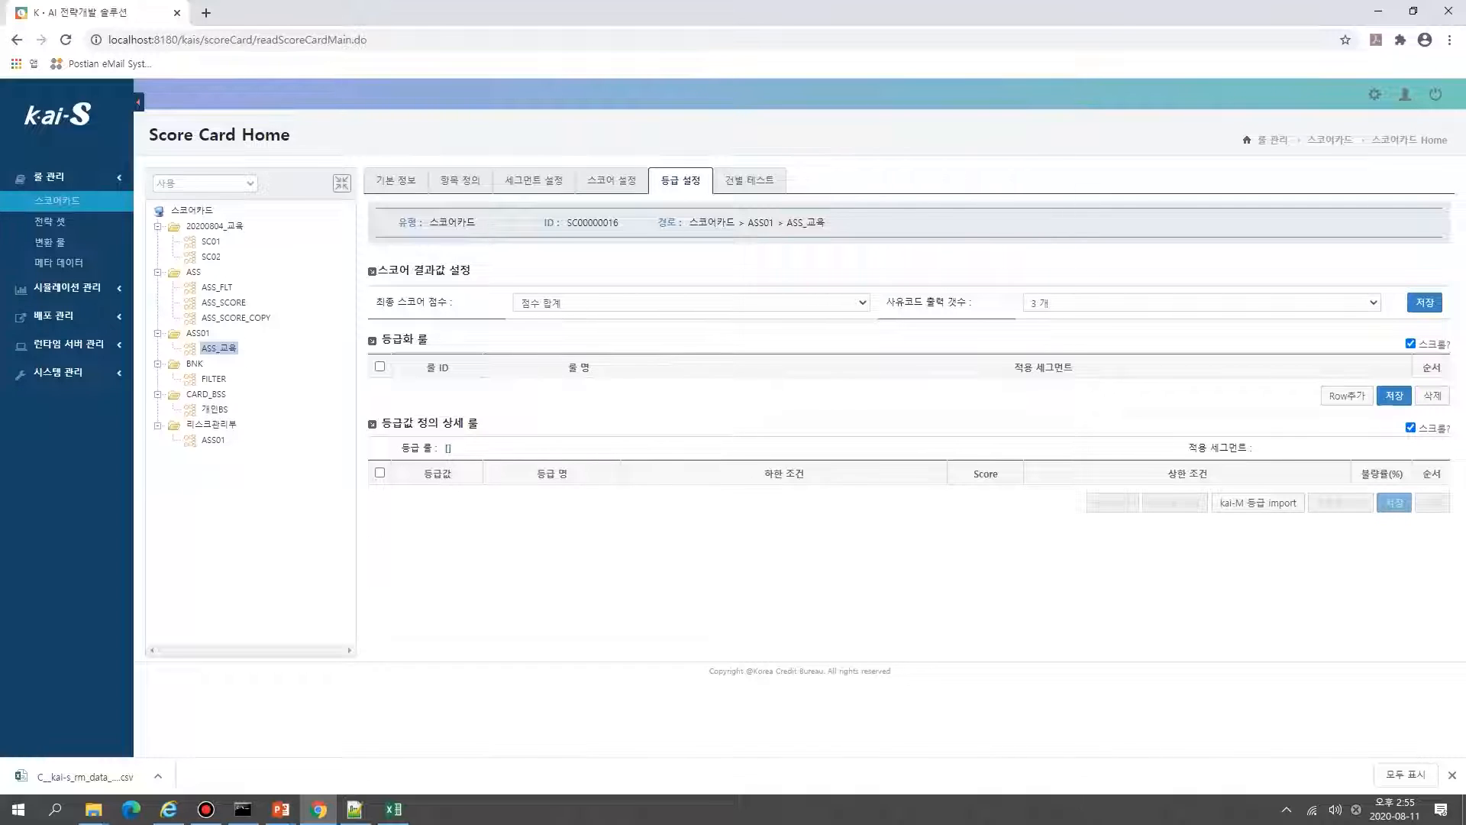
double_click(905, 303)
left_click(905, 303)
triple_click(937, 303)
left_click(938, 302)
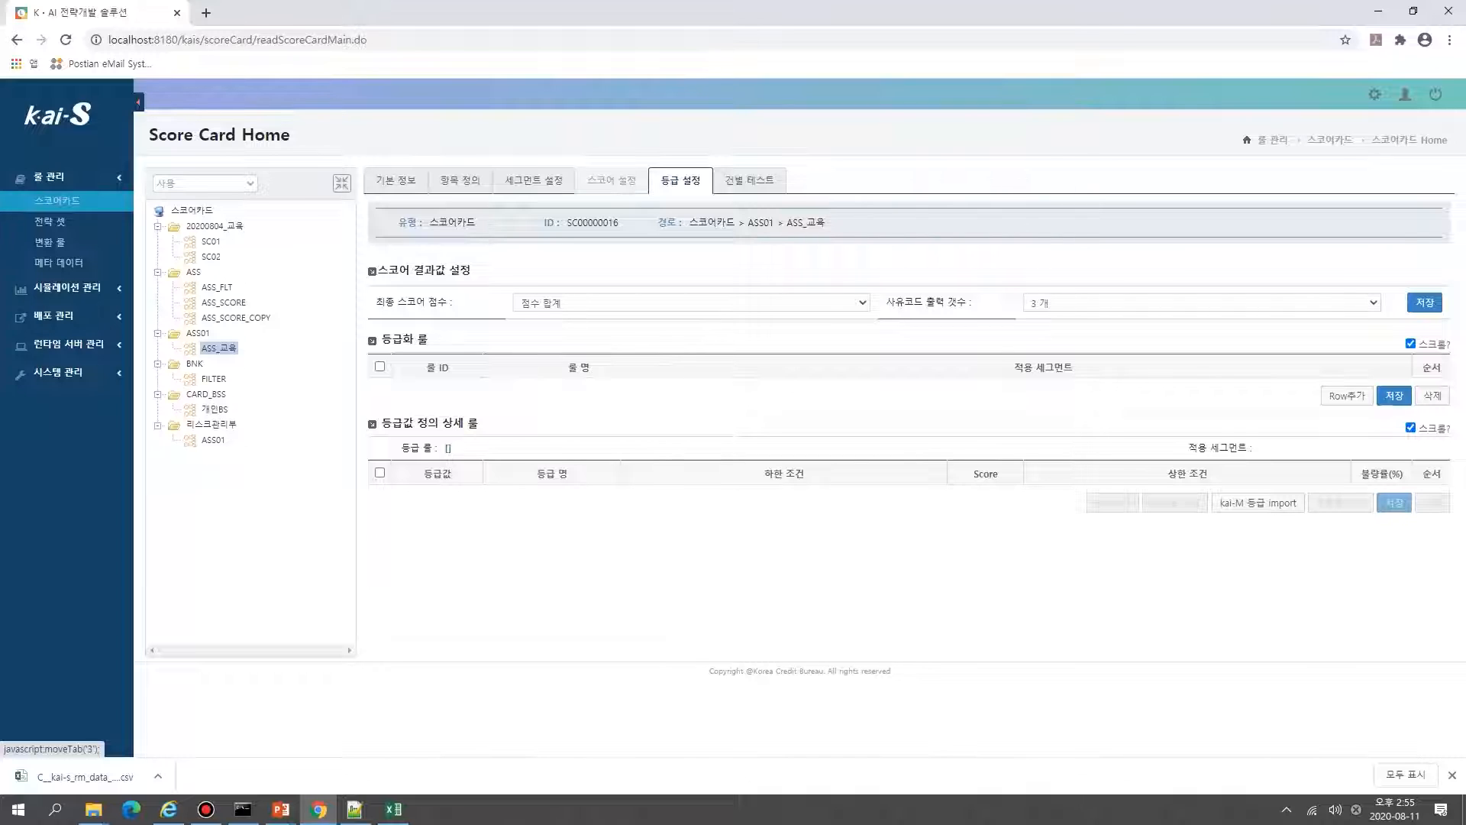
Step: Give bin L2Z000131_001 of segment [SEG01] 급여 the add-point reason code P01 and save the bins
left_click(611, 180)
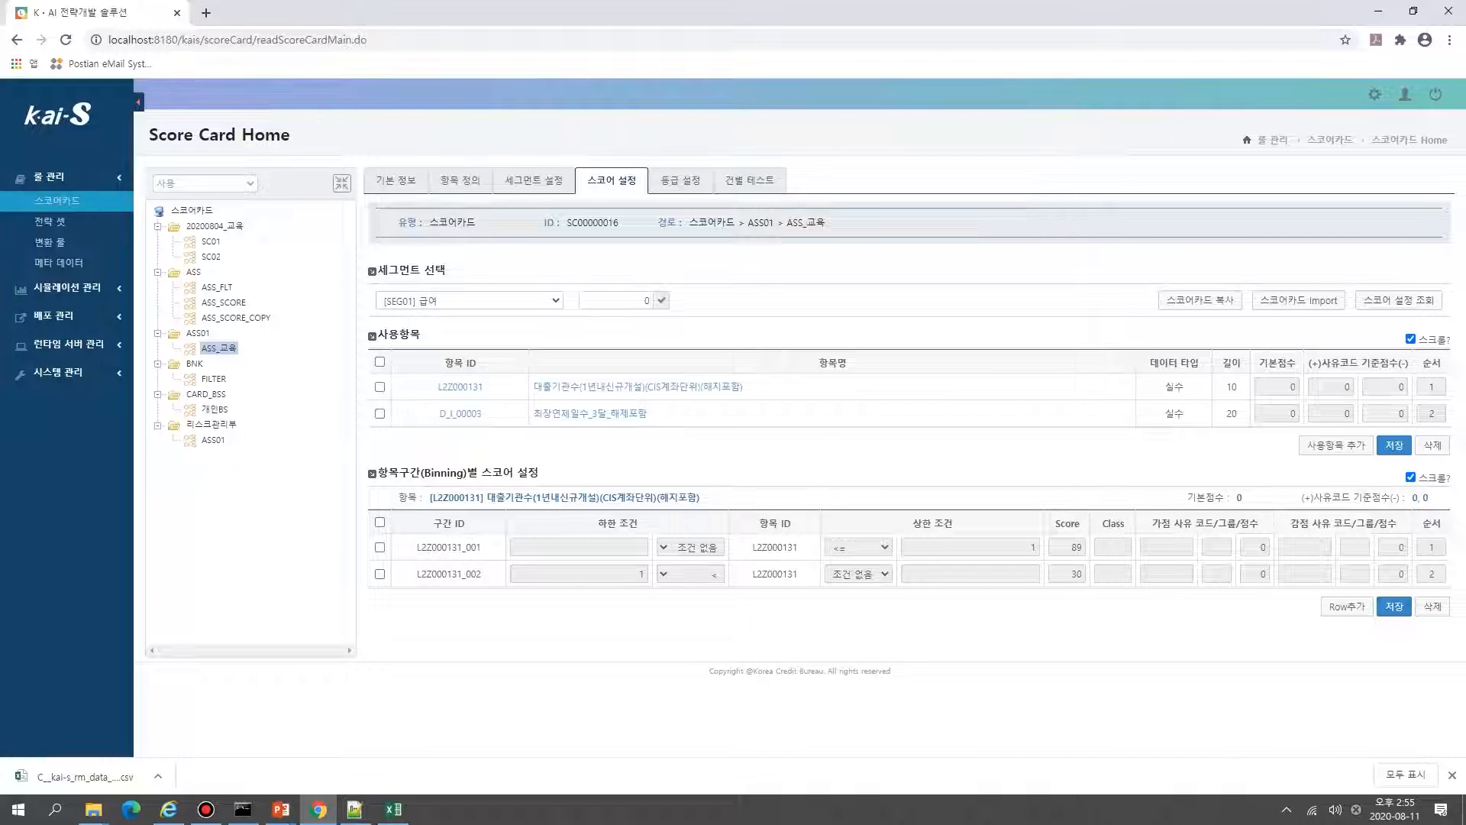
left_click(379, 547)
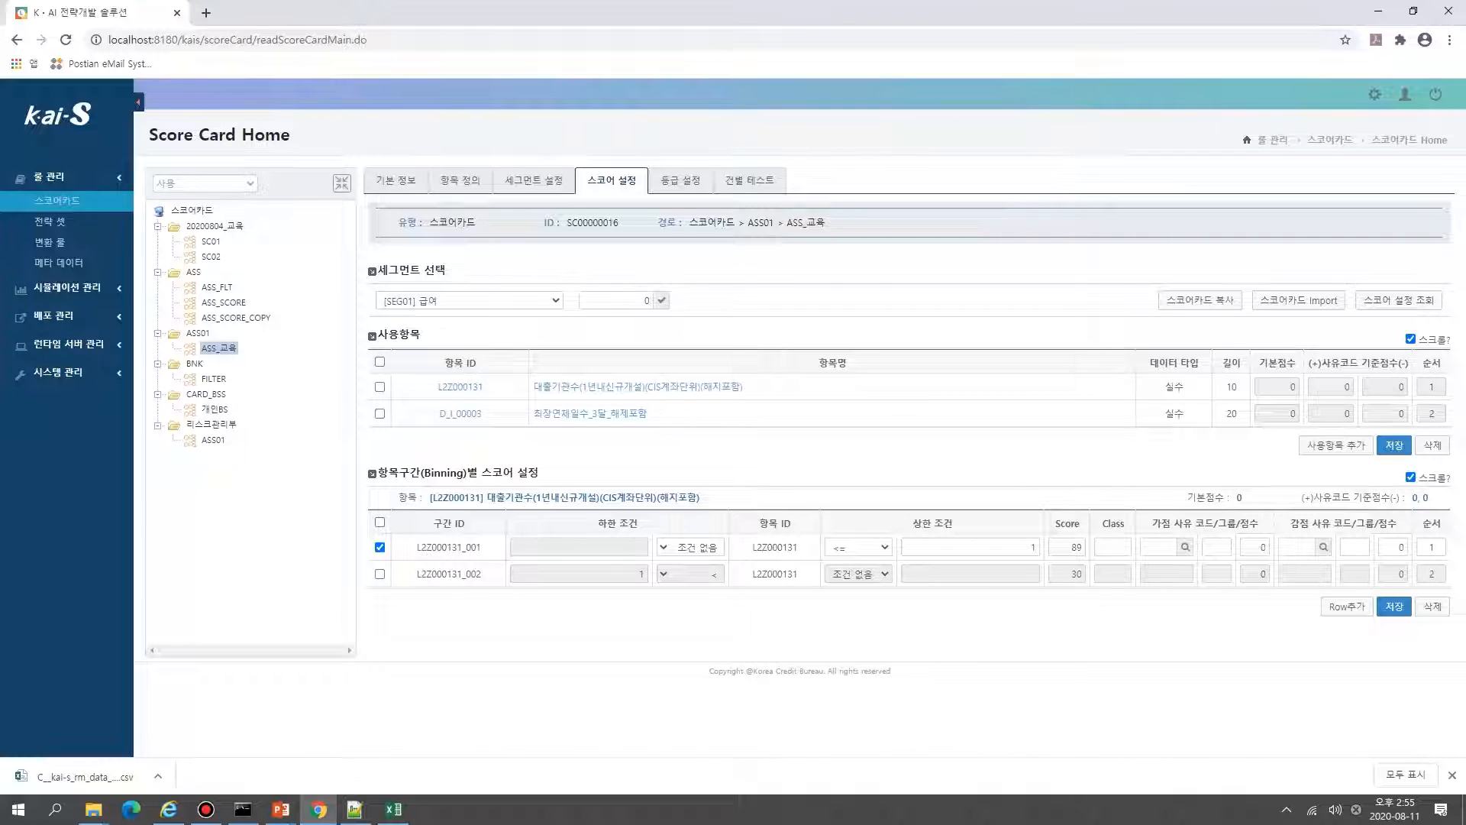
left_click(1185, 547)
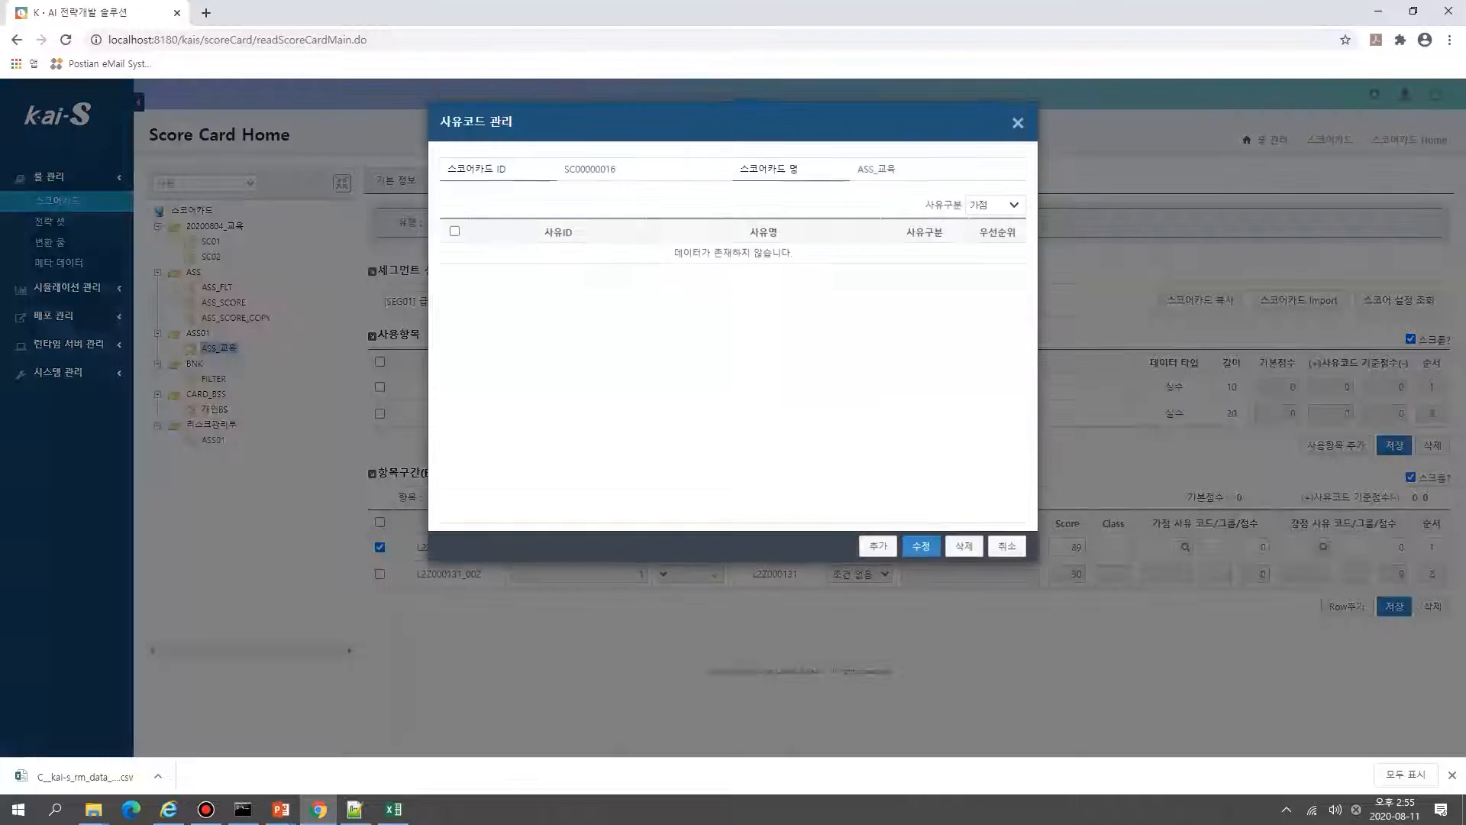
left_click(1007, 546)
left_click(1158, 546)
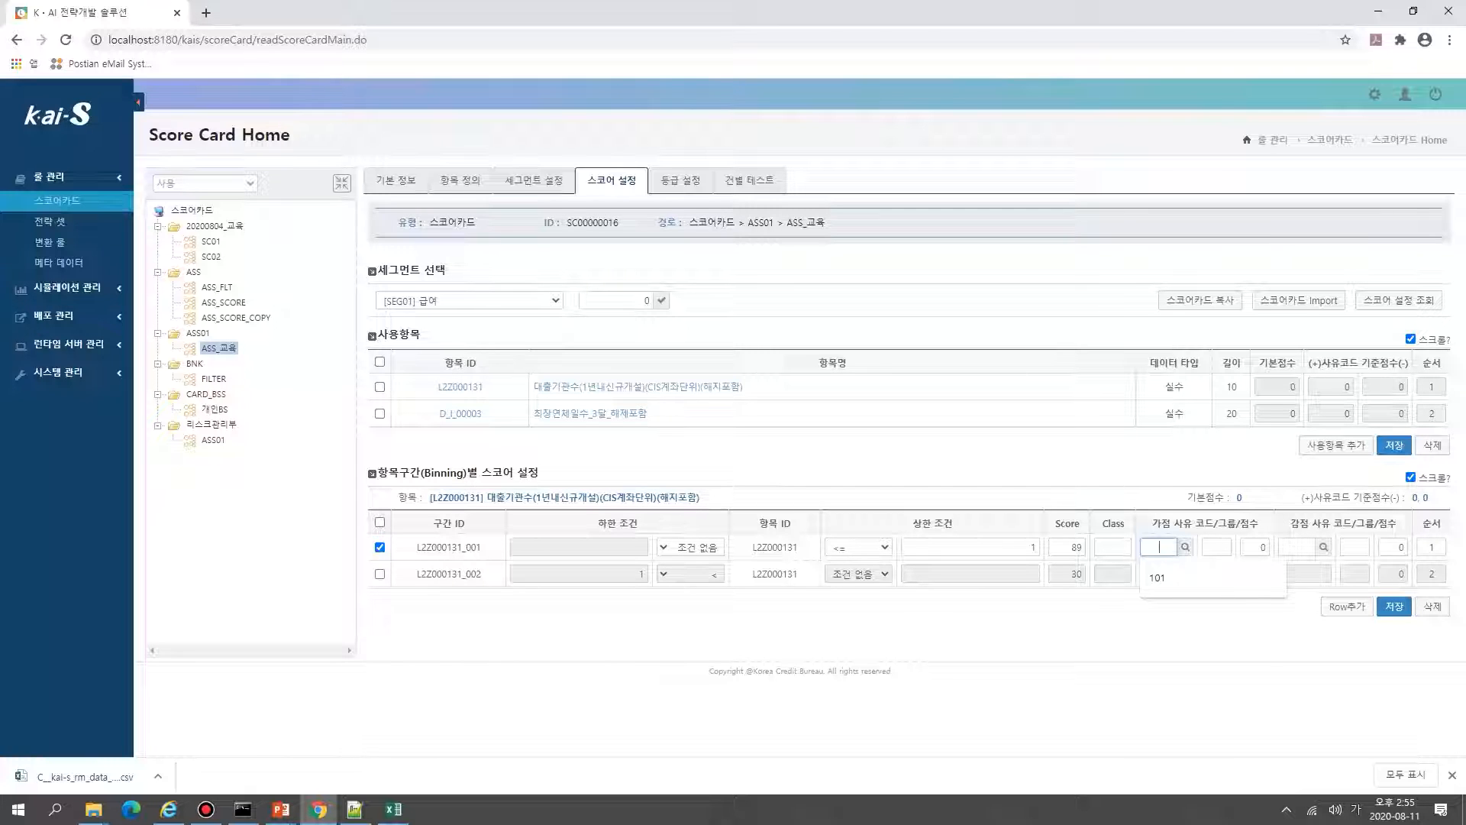
type("ㅔ")
key("BackSpace")
key("Hangul")
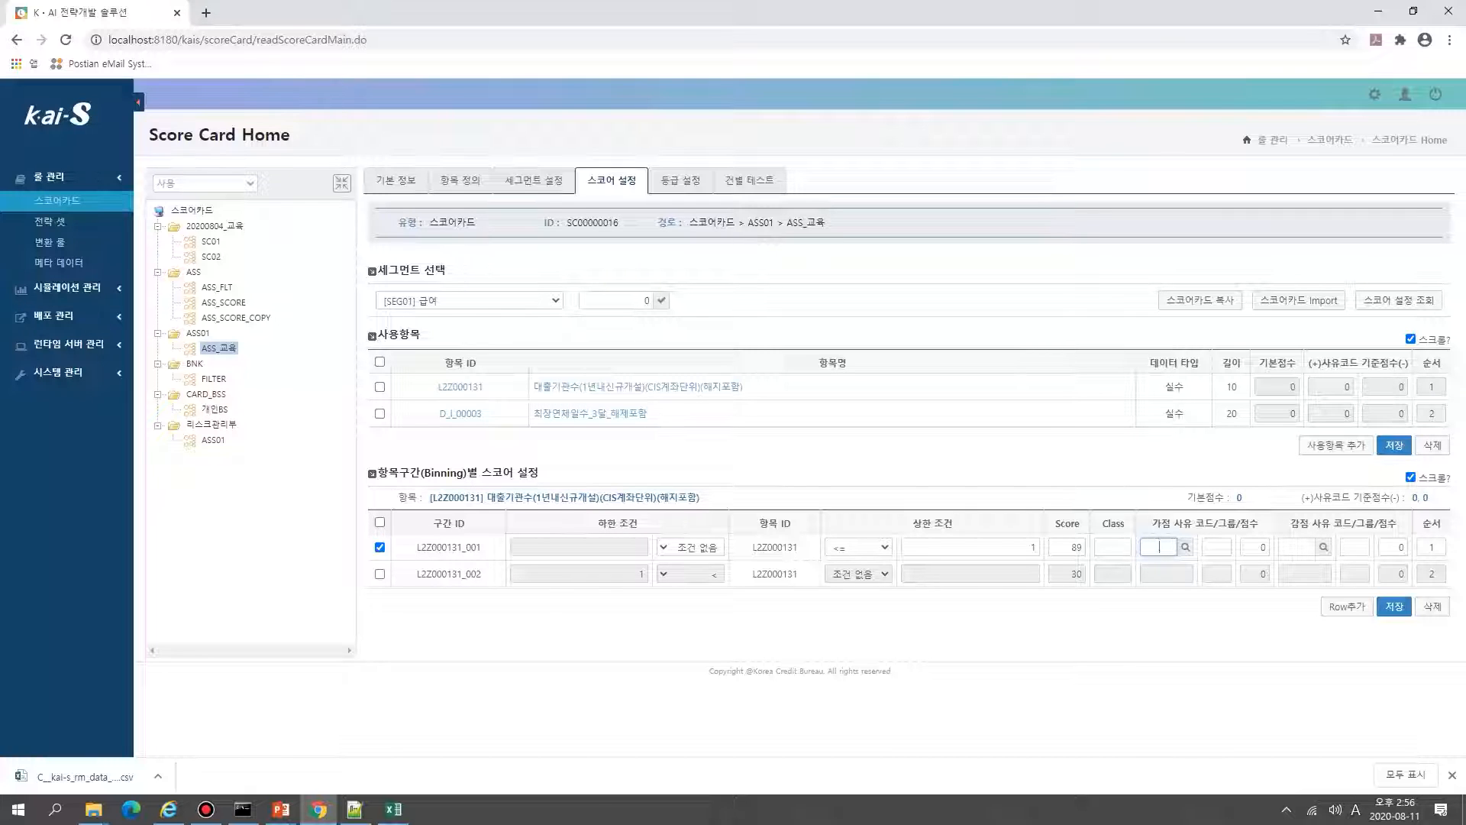
type("P01")
left_click(1394, 606)
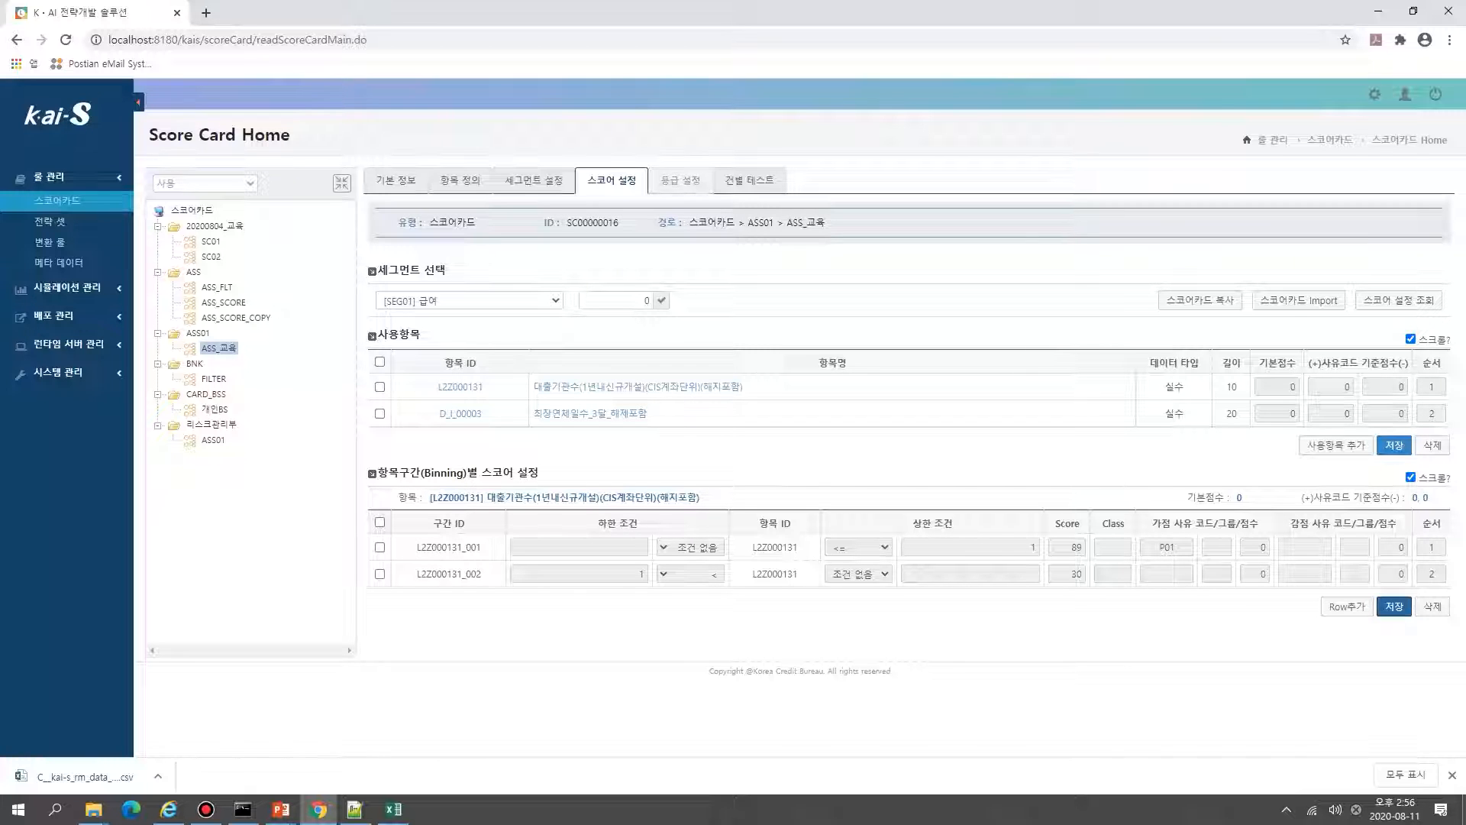
Step: Rerun the single-case test with SEG_GB set to 1 to check the add-point reason output
left_click(749, 180)
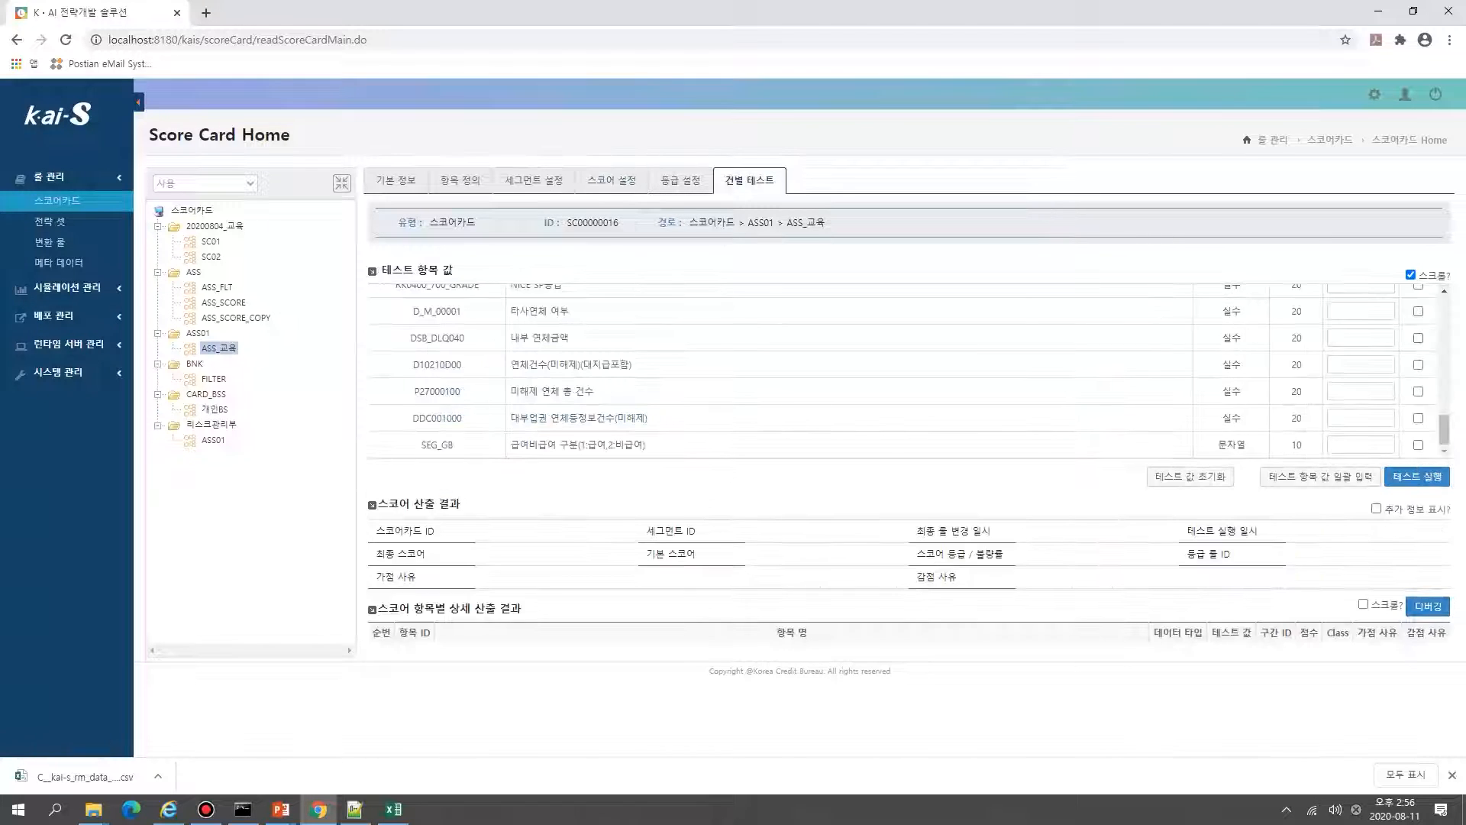
left_click(1361, 444)
type("1")
left_click(1417, 476)
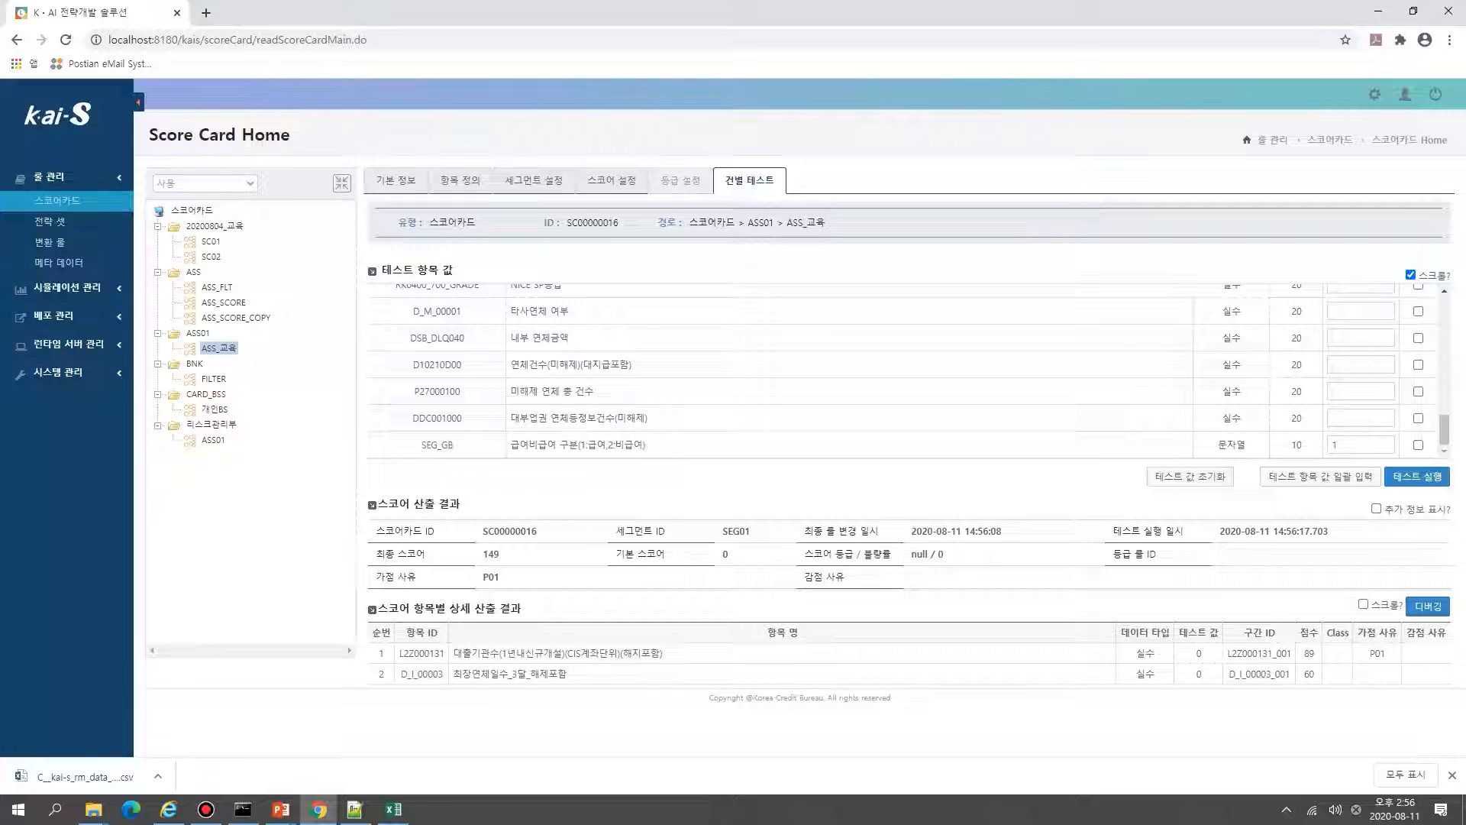
Step: Add a grading rule row in the grade settings with the rule ID GRD01 and the rule name 공통등급
left_click(680, 181)
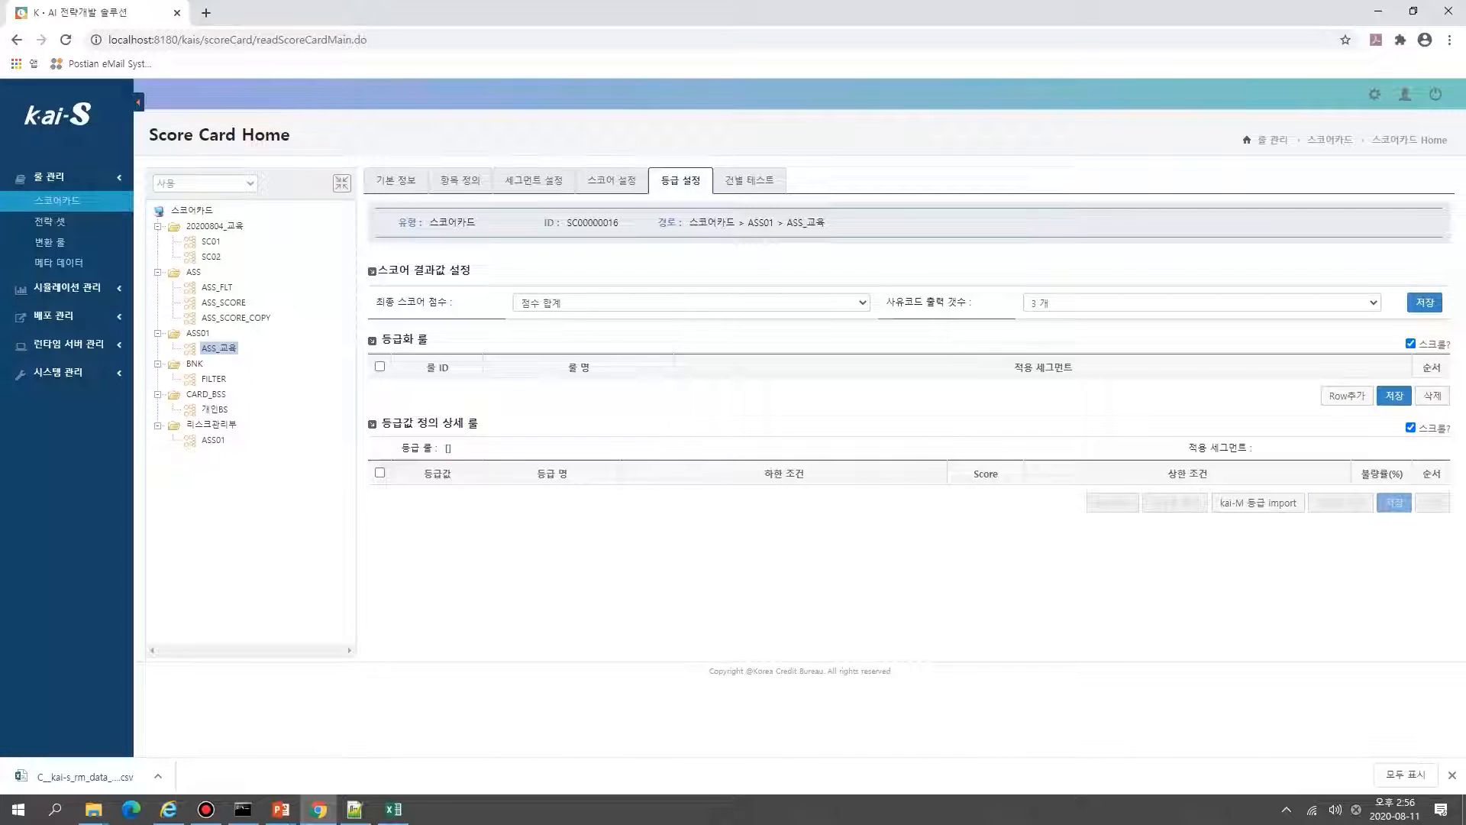
left_click(1346, 395)
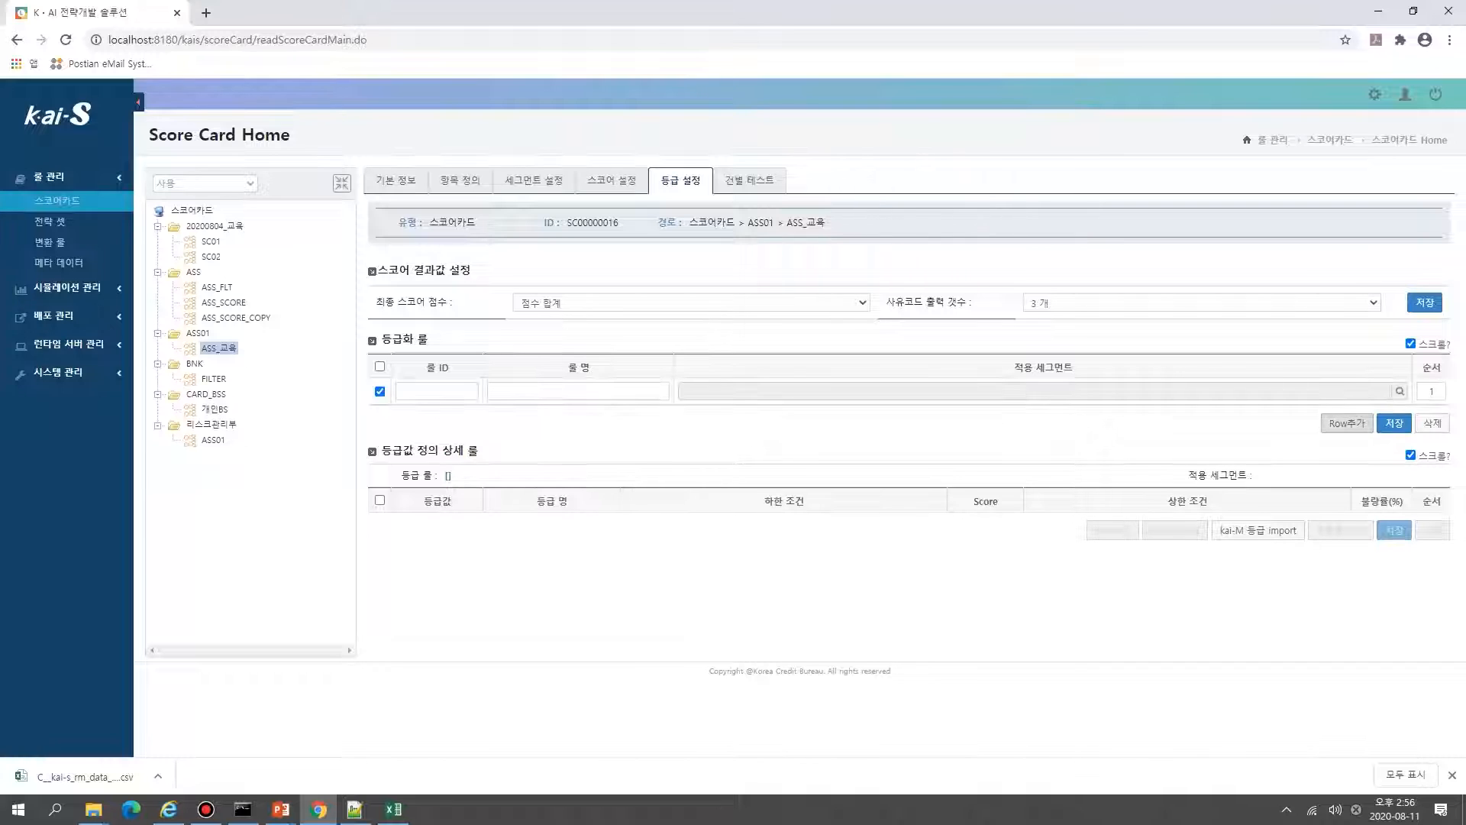
left_click(438, 390)
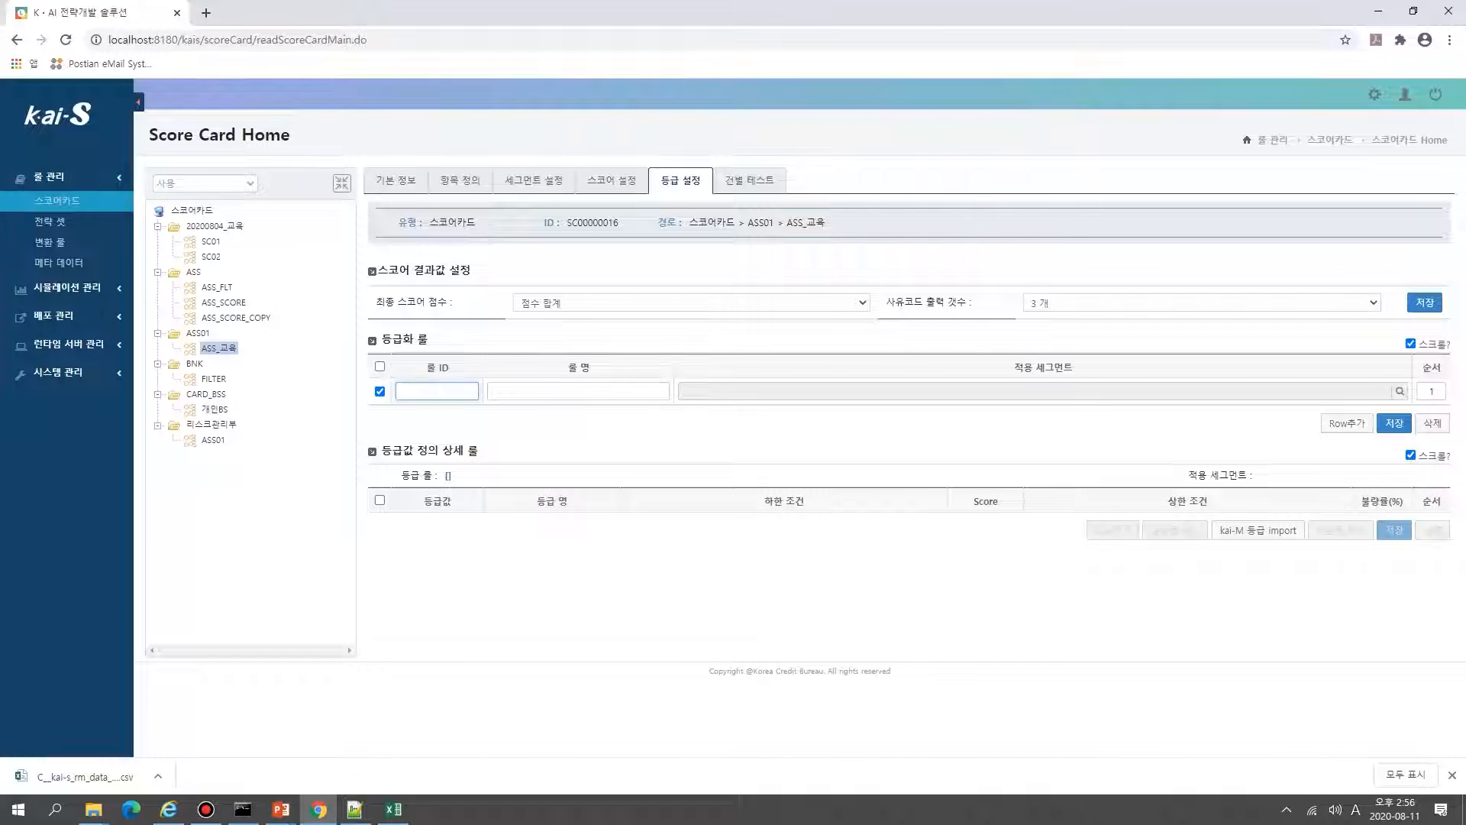
type("GRD01")
key("Tab")
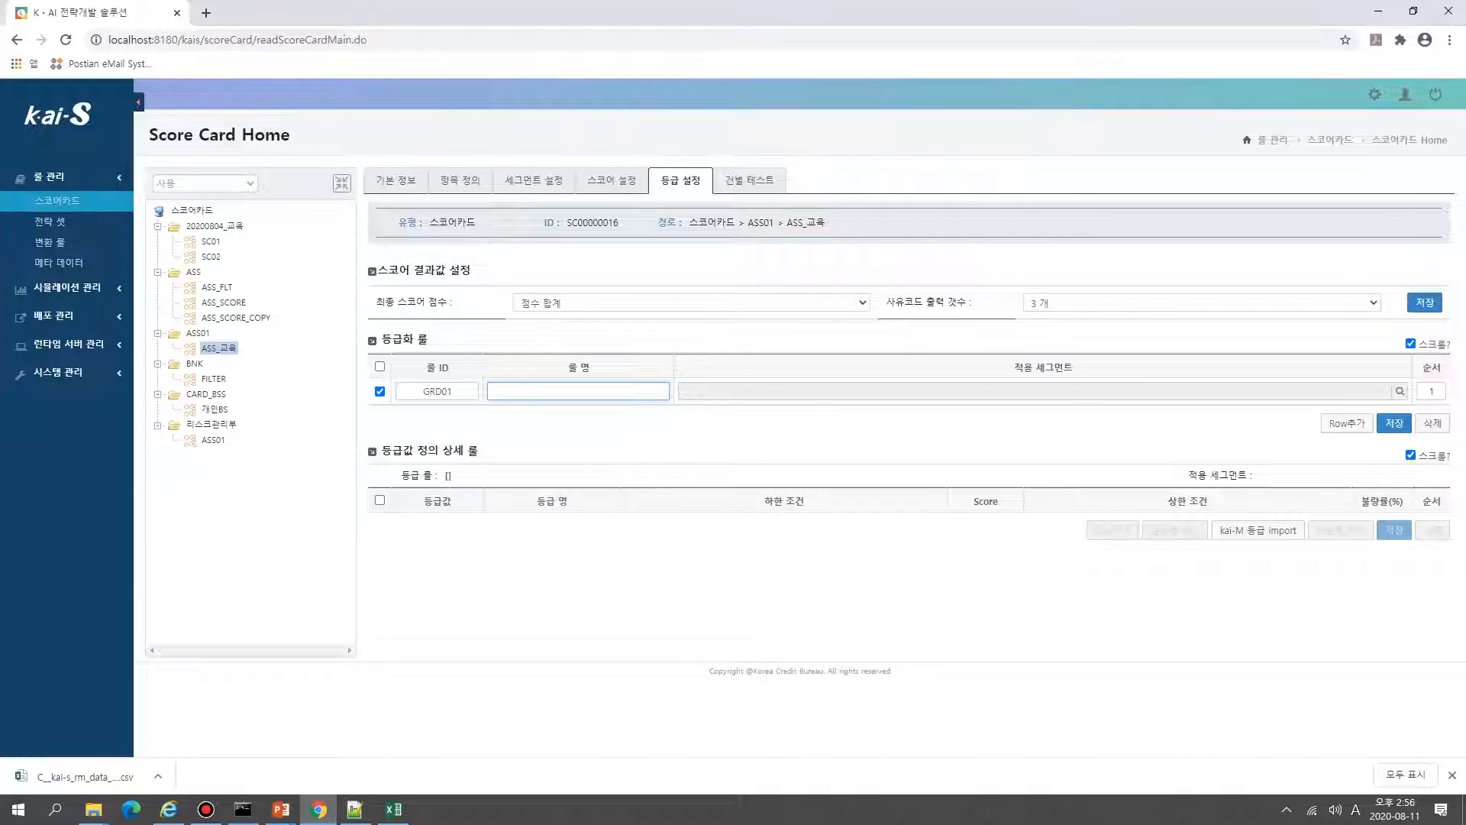
key("Hangul")
type("ㄱㄱ")
key("BackSpace")
key("BackSpace")
type("ㄱ")
type("통등급")
key("Tab")
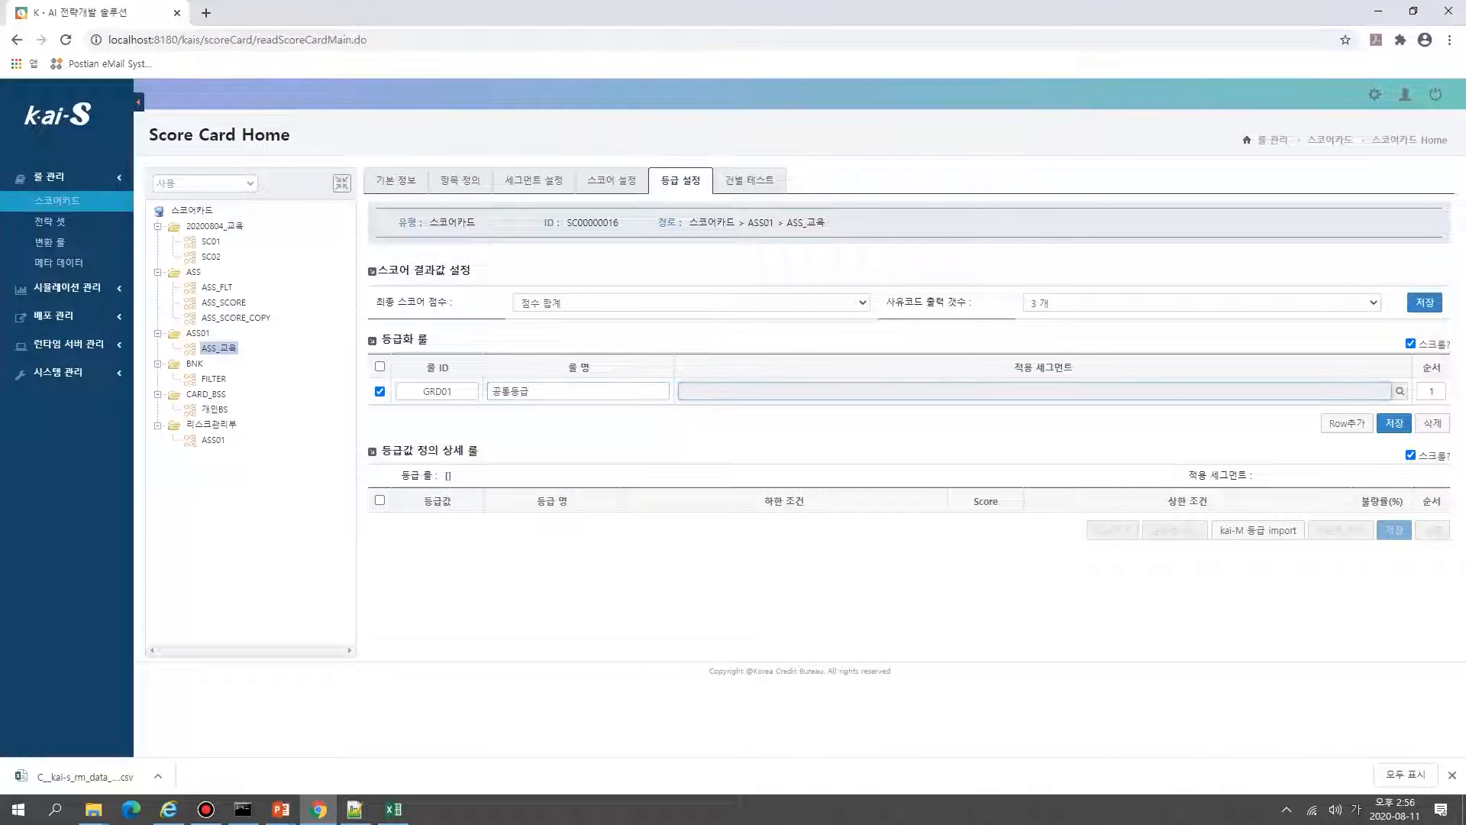
Step: Apply grading rule GRD01 to segments SEG01 and SEG02 and save the rule
key("Tab")
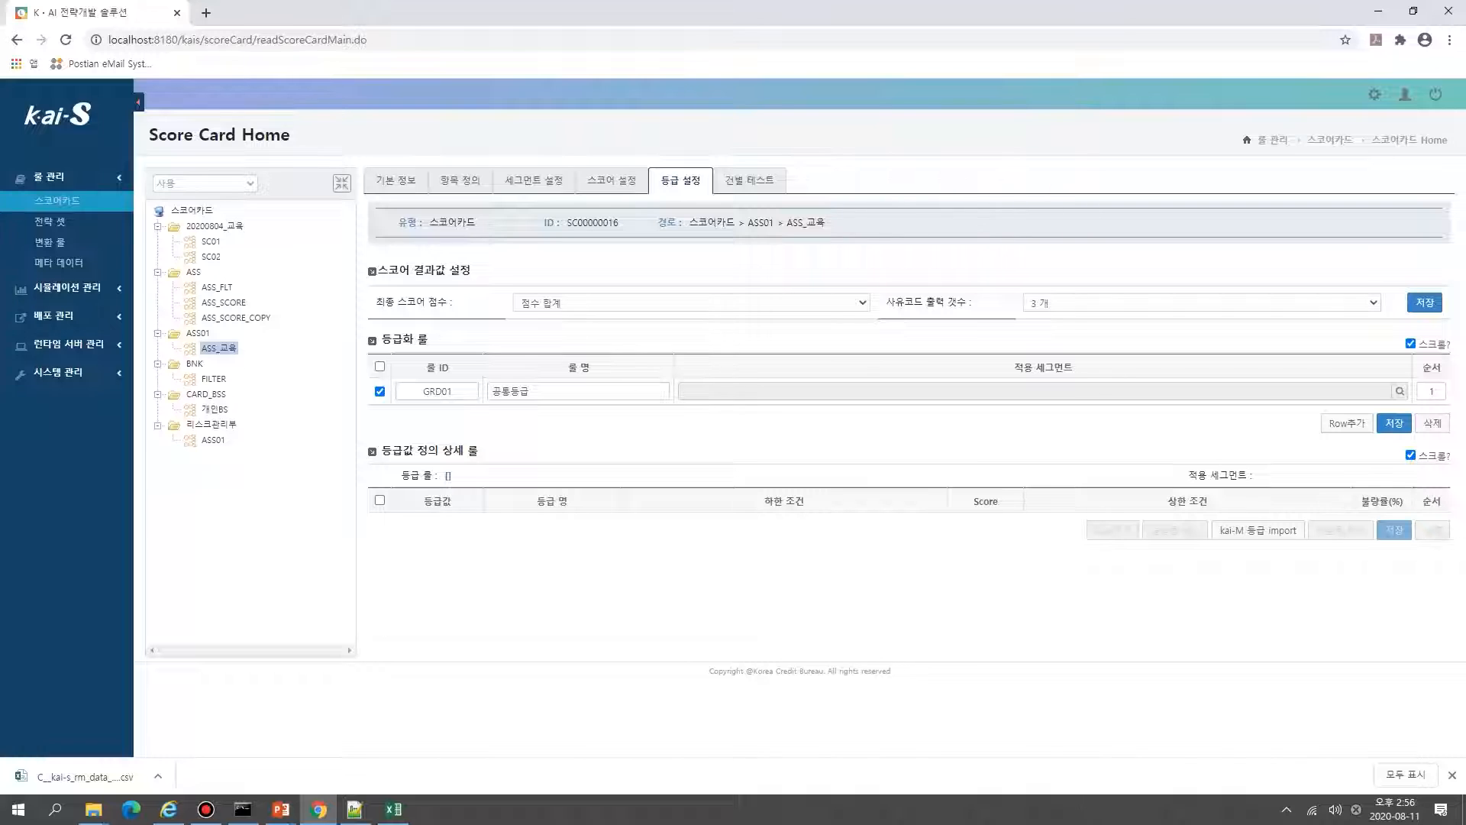
left_click(1399, 391)
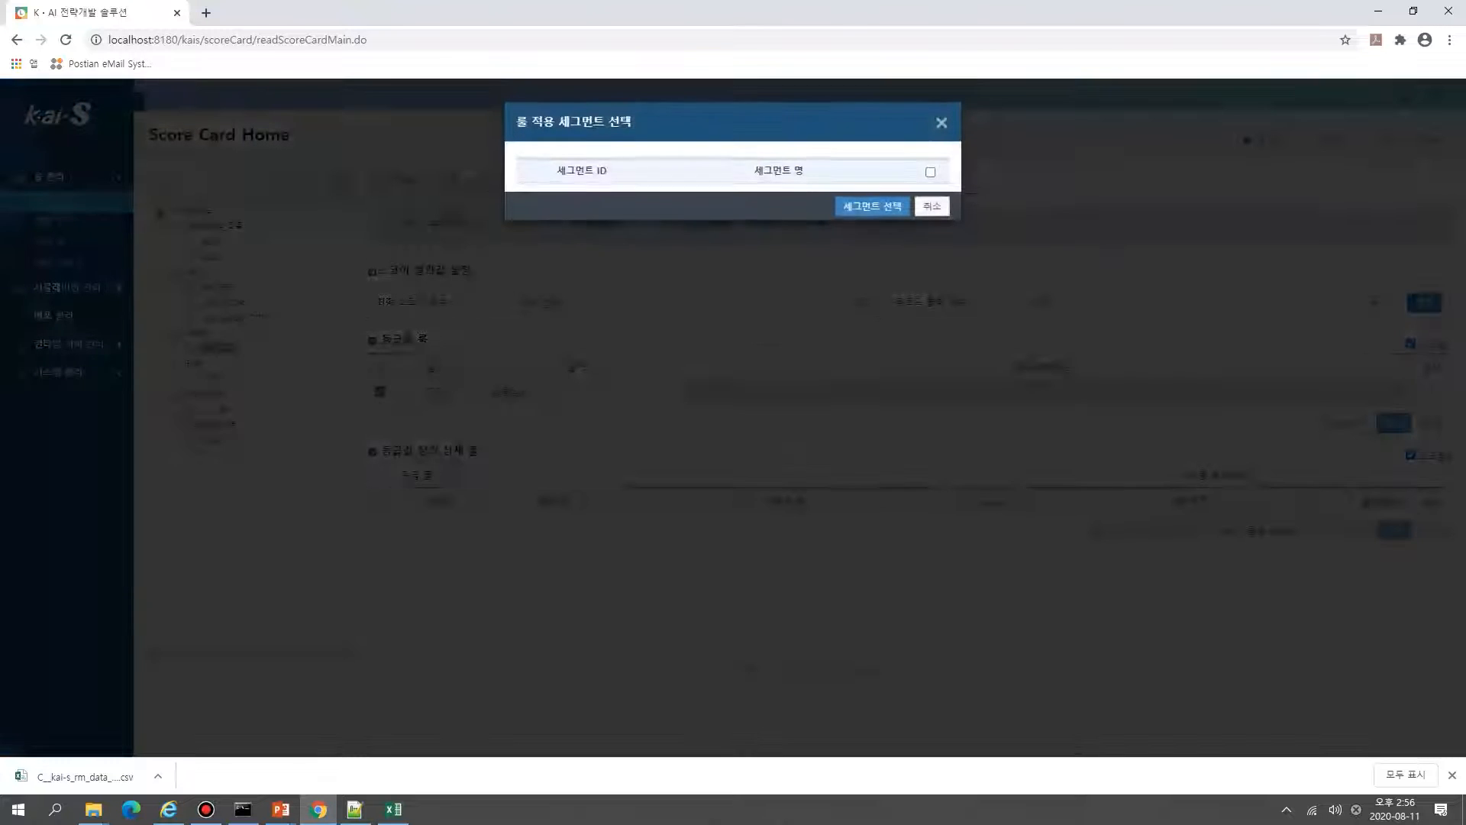
left_click(930, 172)
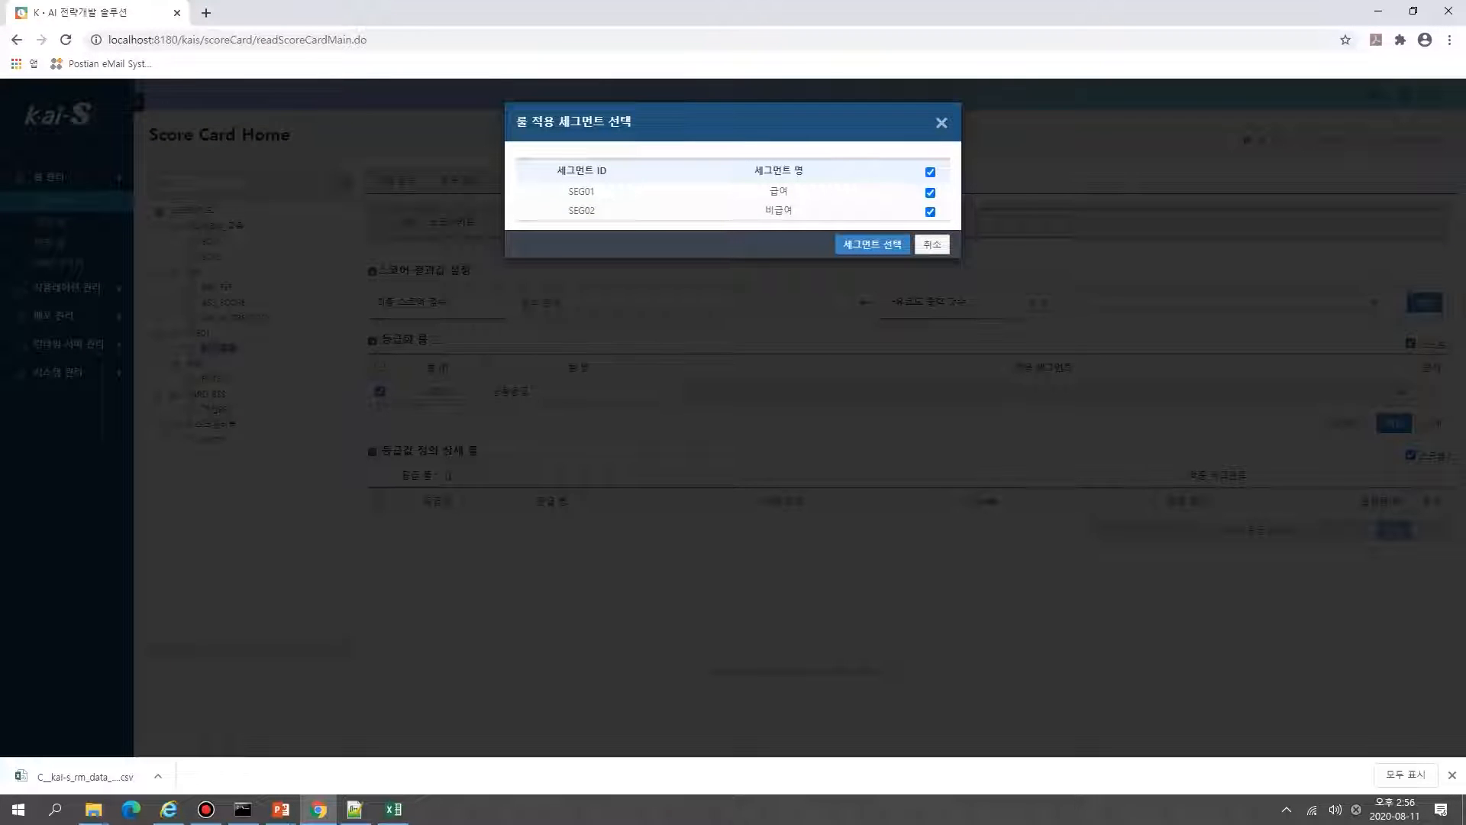
left_click(872, 244)
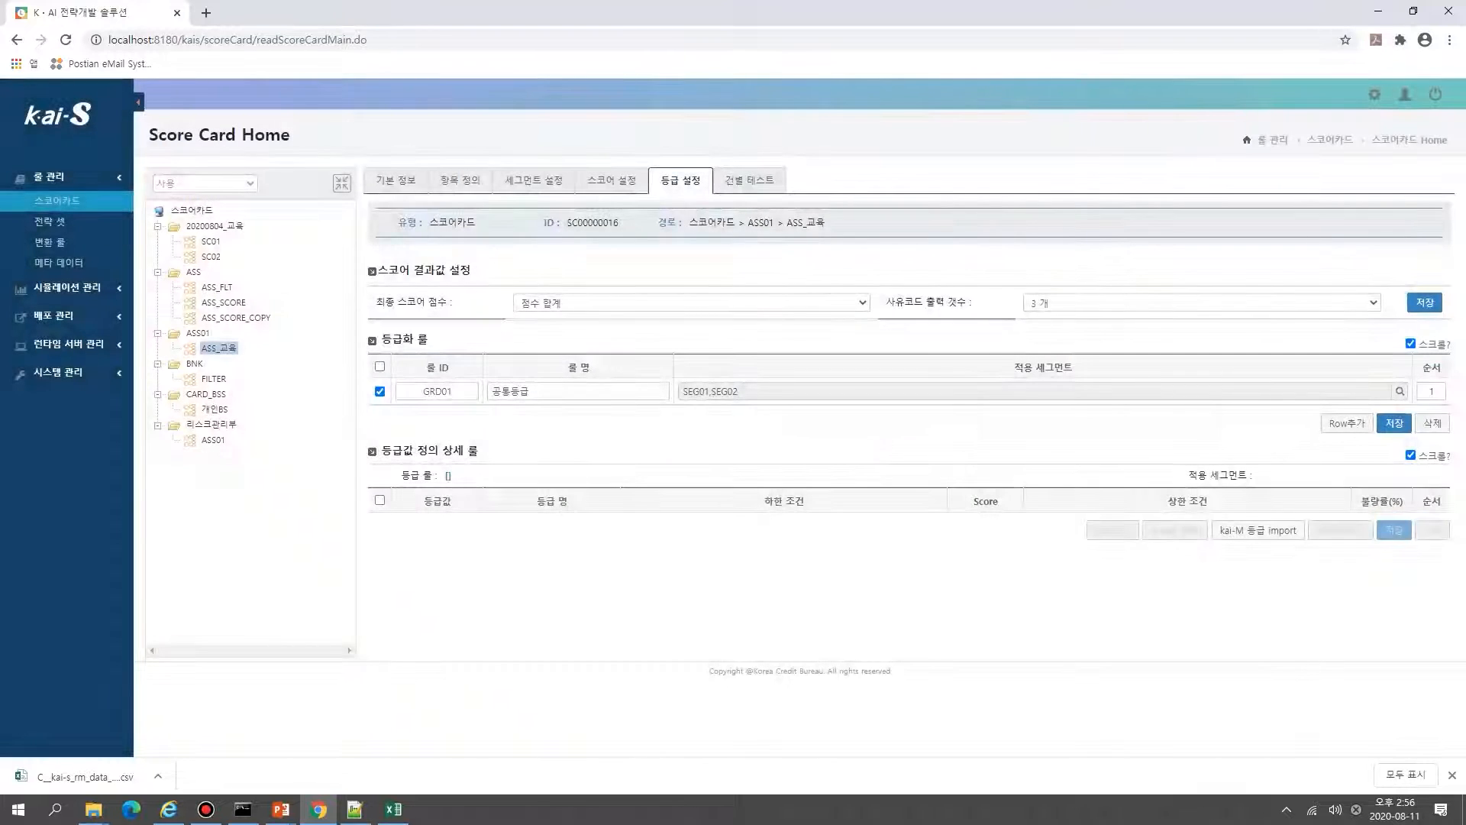
left_click(1394, 423)
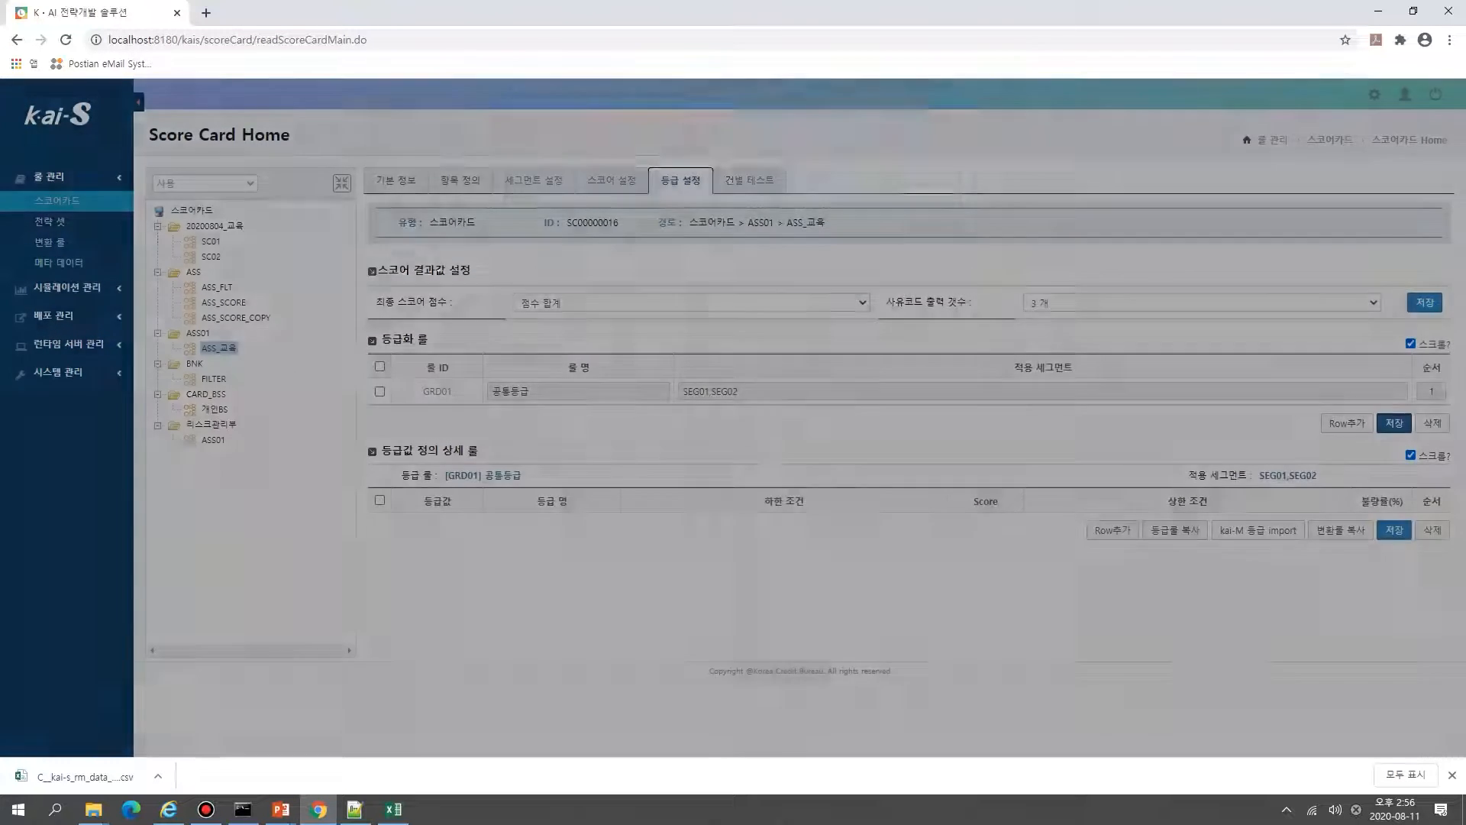
left_click(932, 188)
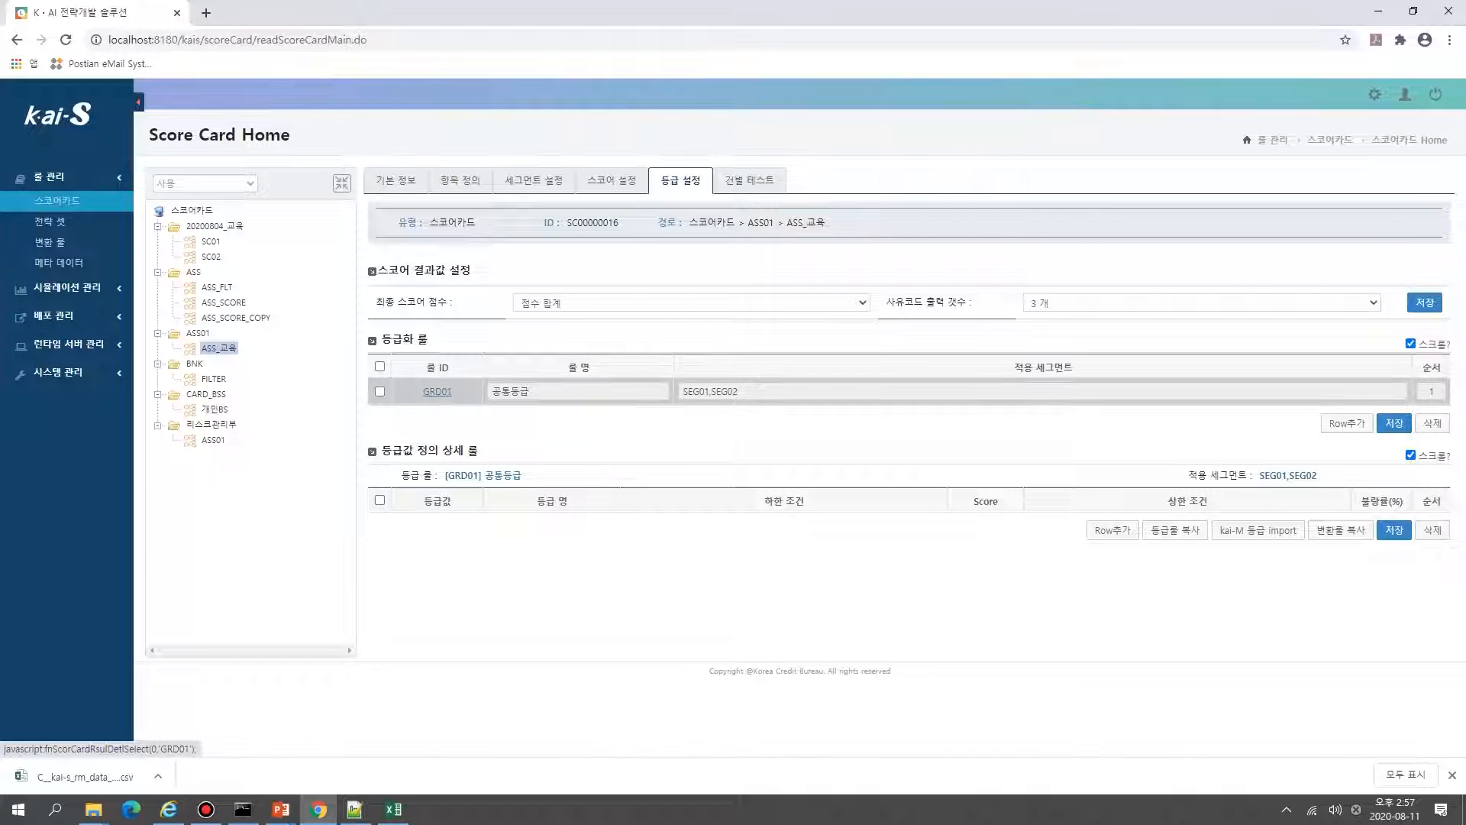
Step: Add a grade detail row under rule GRD01 with grade value 01 and grade name 01등급
left_click(1112, 530)
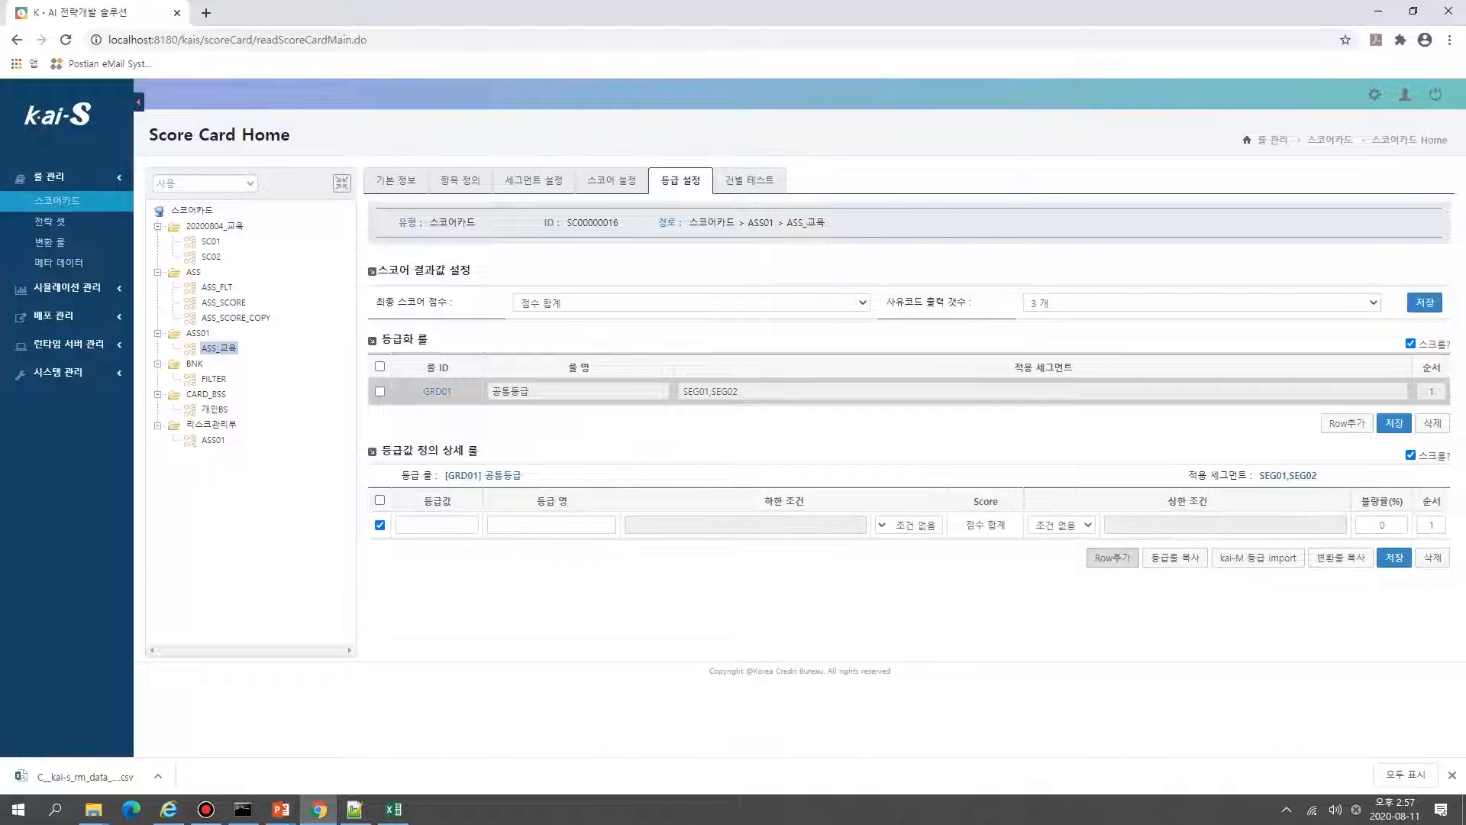
left_click(436, 525)
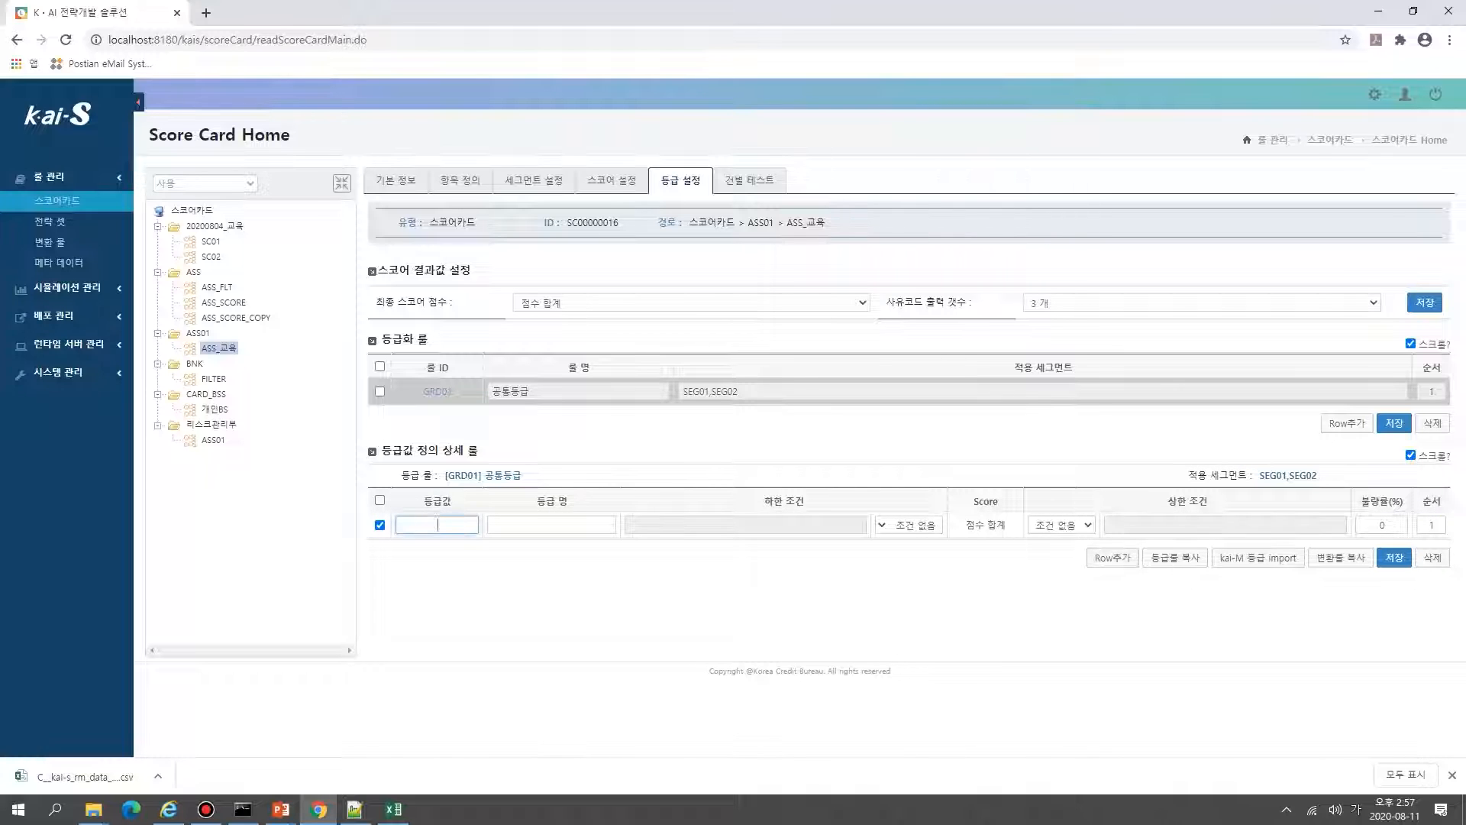
type("01")
key("Tab")
type("01")
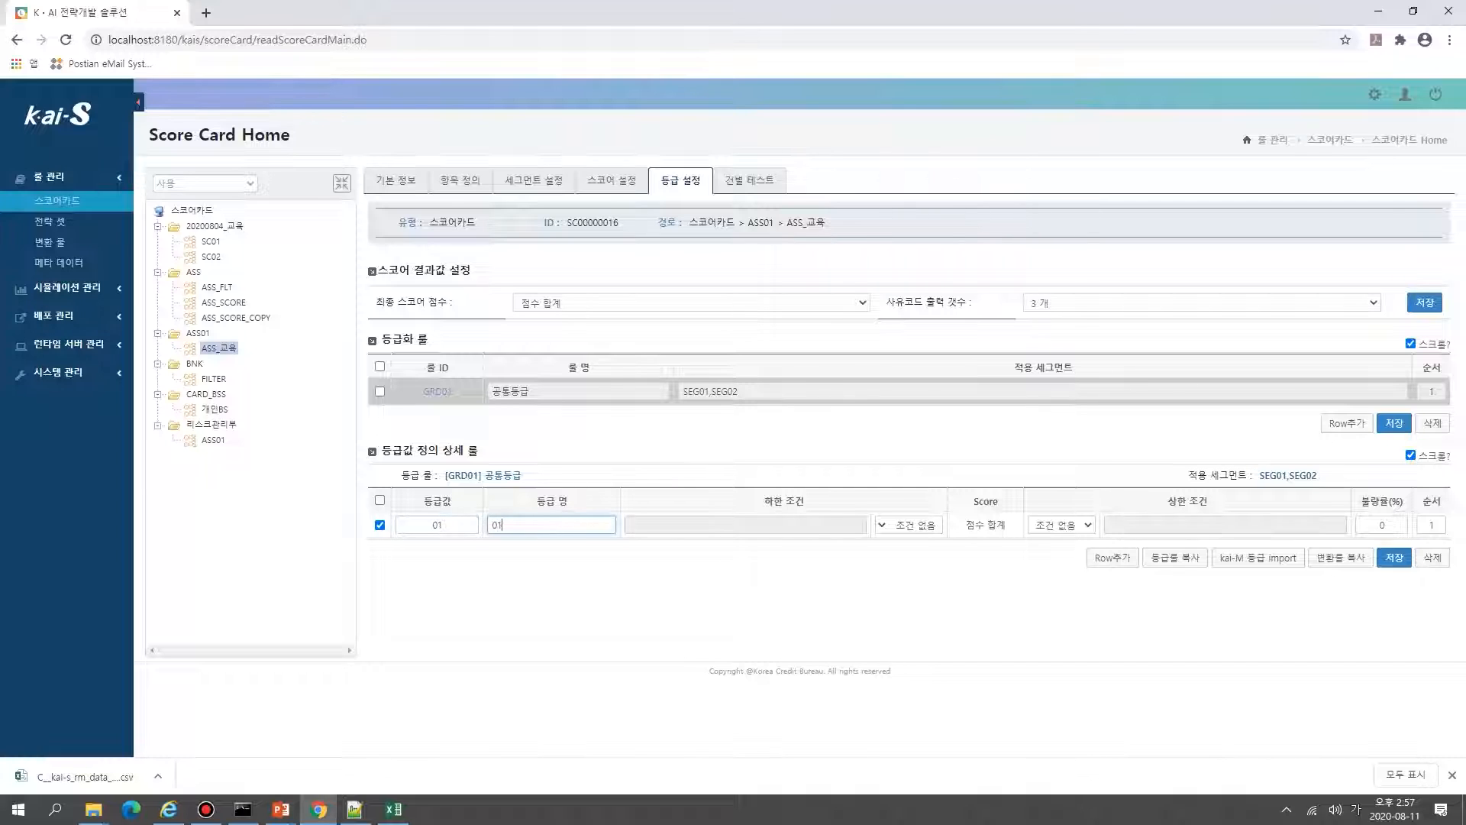
key("Hangul")
type("E")
key("Hangul")
type("등그")
Step: Set the lower-bound condition of grade 01 to 100 with the <= operator
left_click(908, 525)
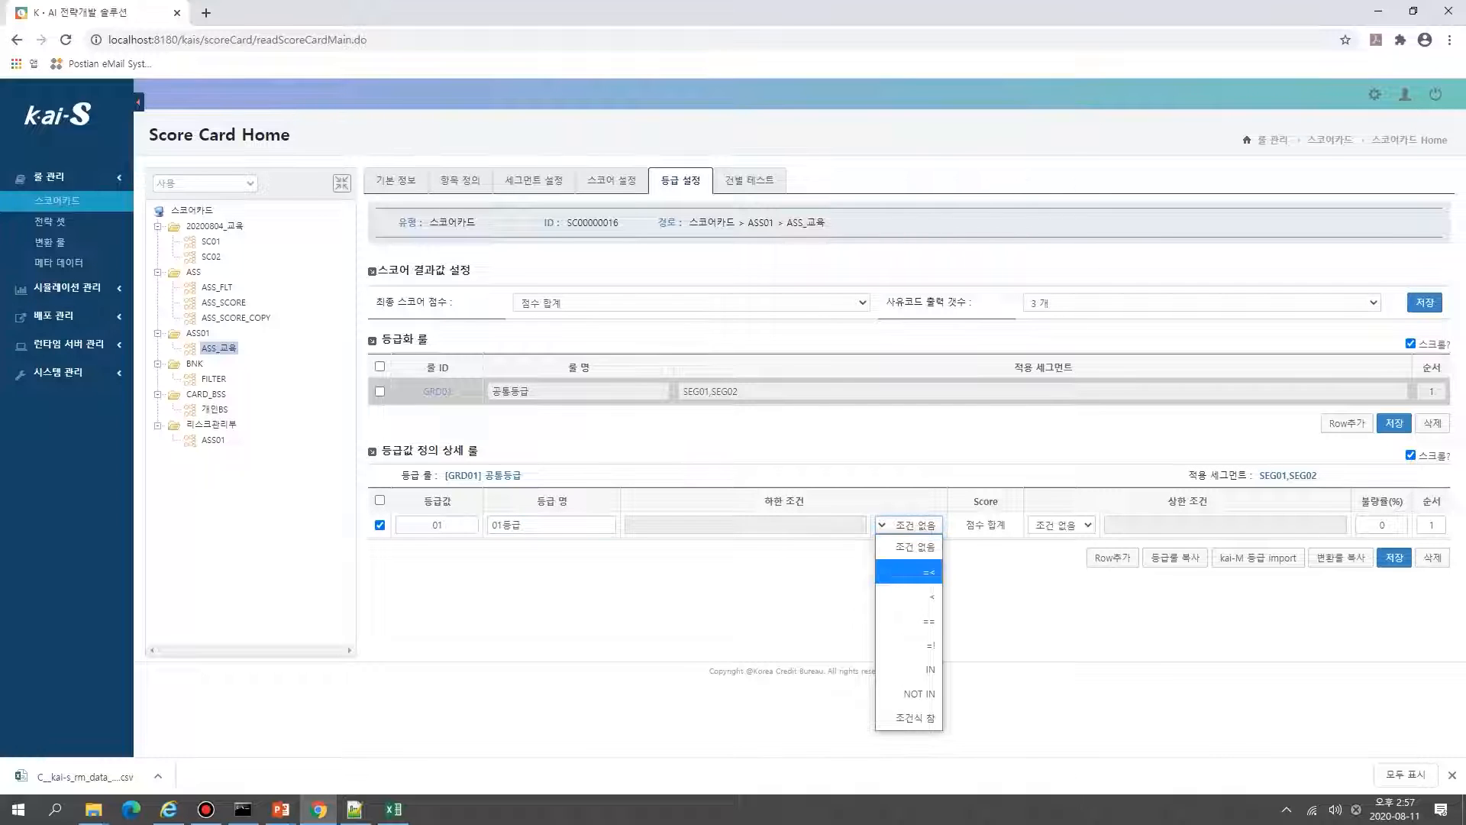
left_click(908, 596)
left_click(809, 524)
type("100")
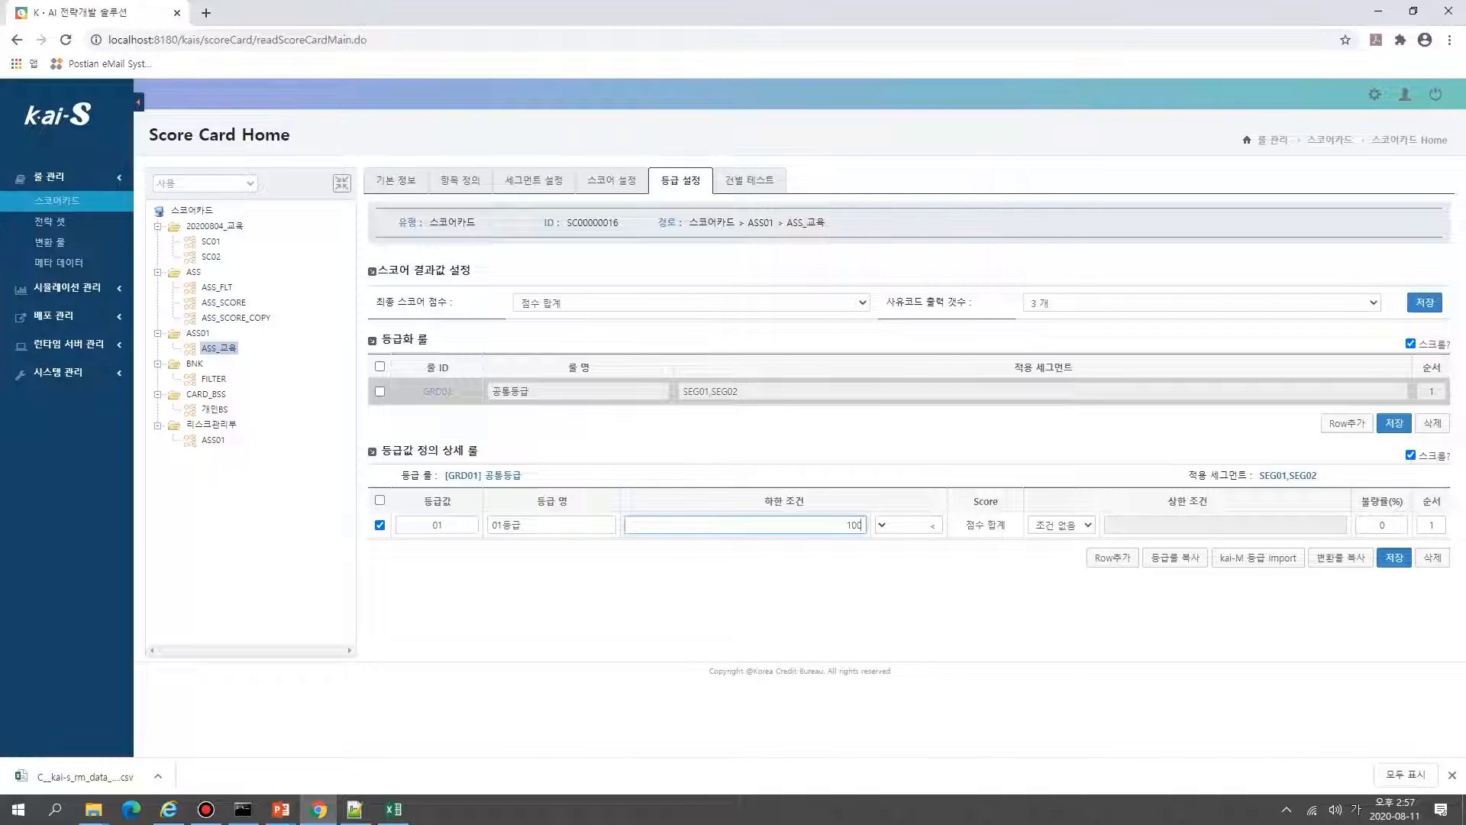
left_click(908, 525)
left_click(909, 571)
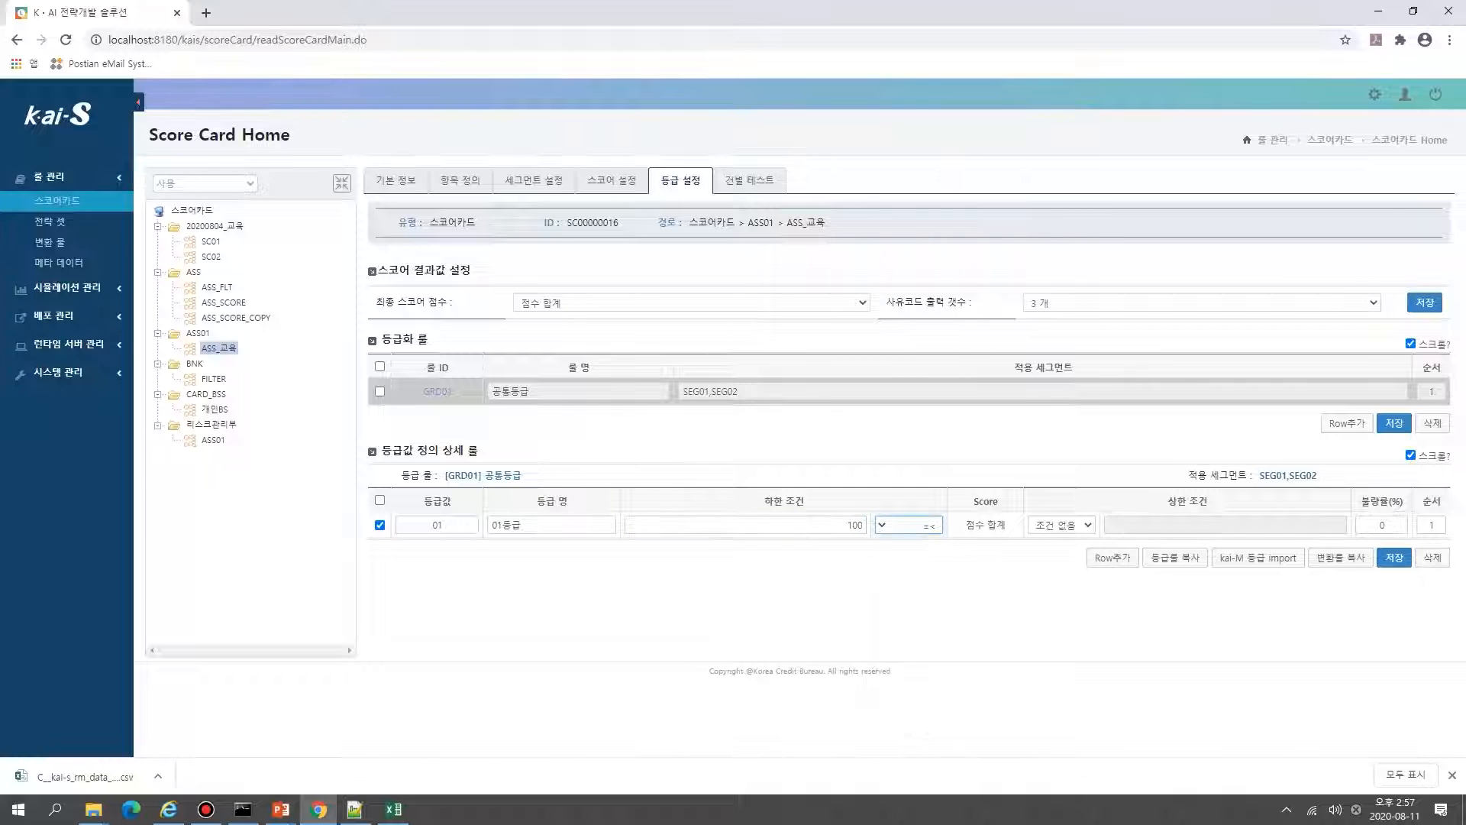
Step: Add a second grade row with value 02 and name 02등급, without conditions, and save the grade detail rules
left_click(1112, 558)
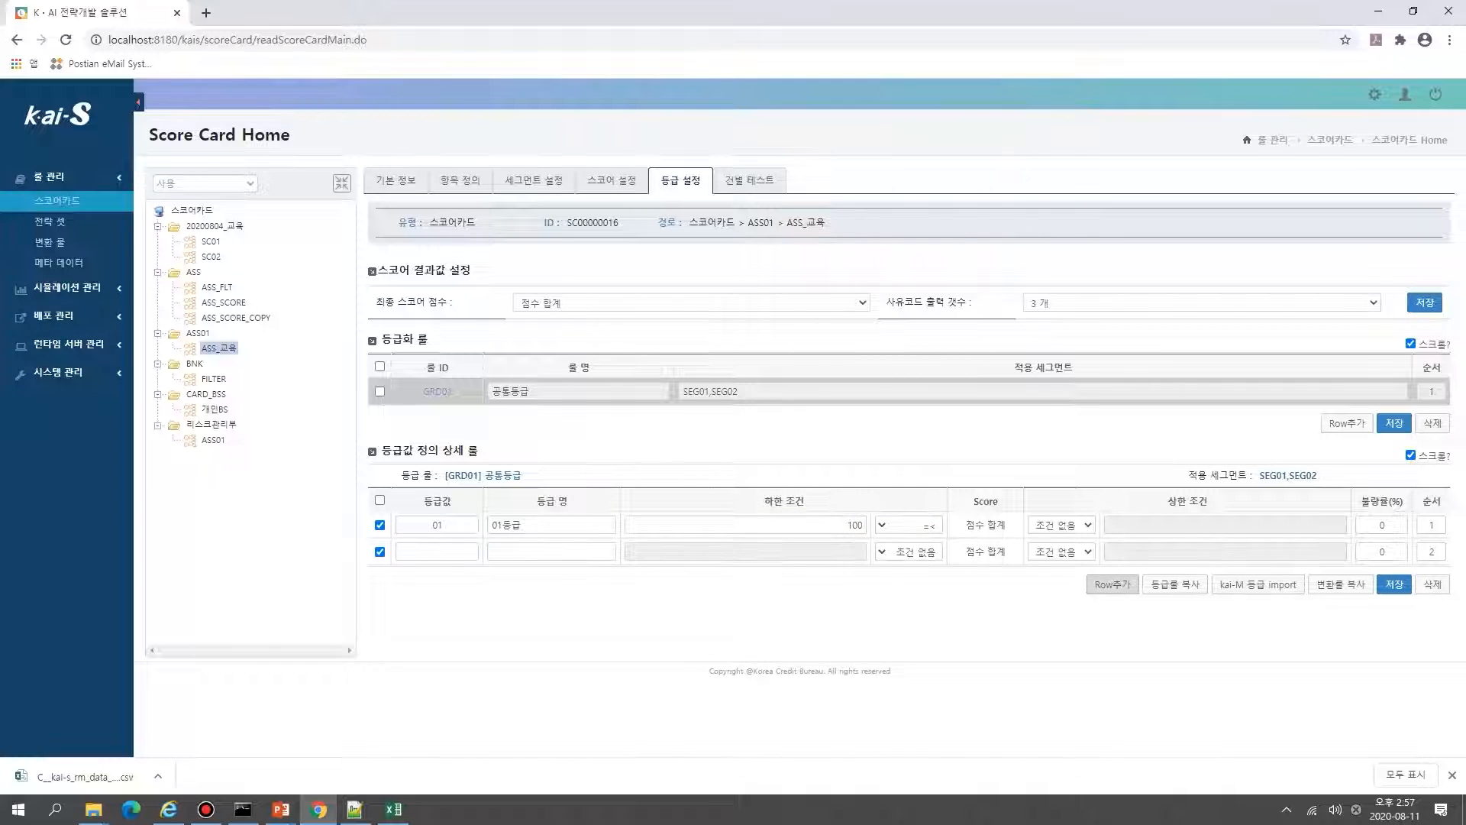
left_click(432, 551)
type("02")
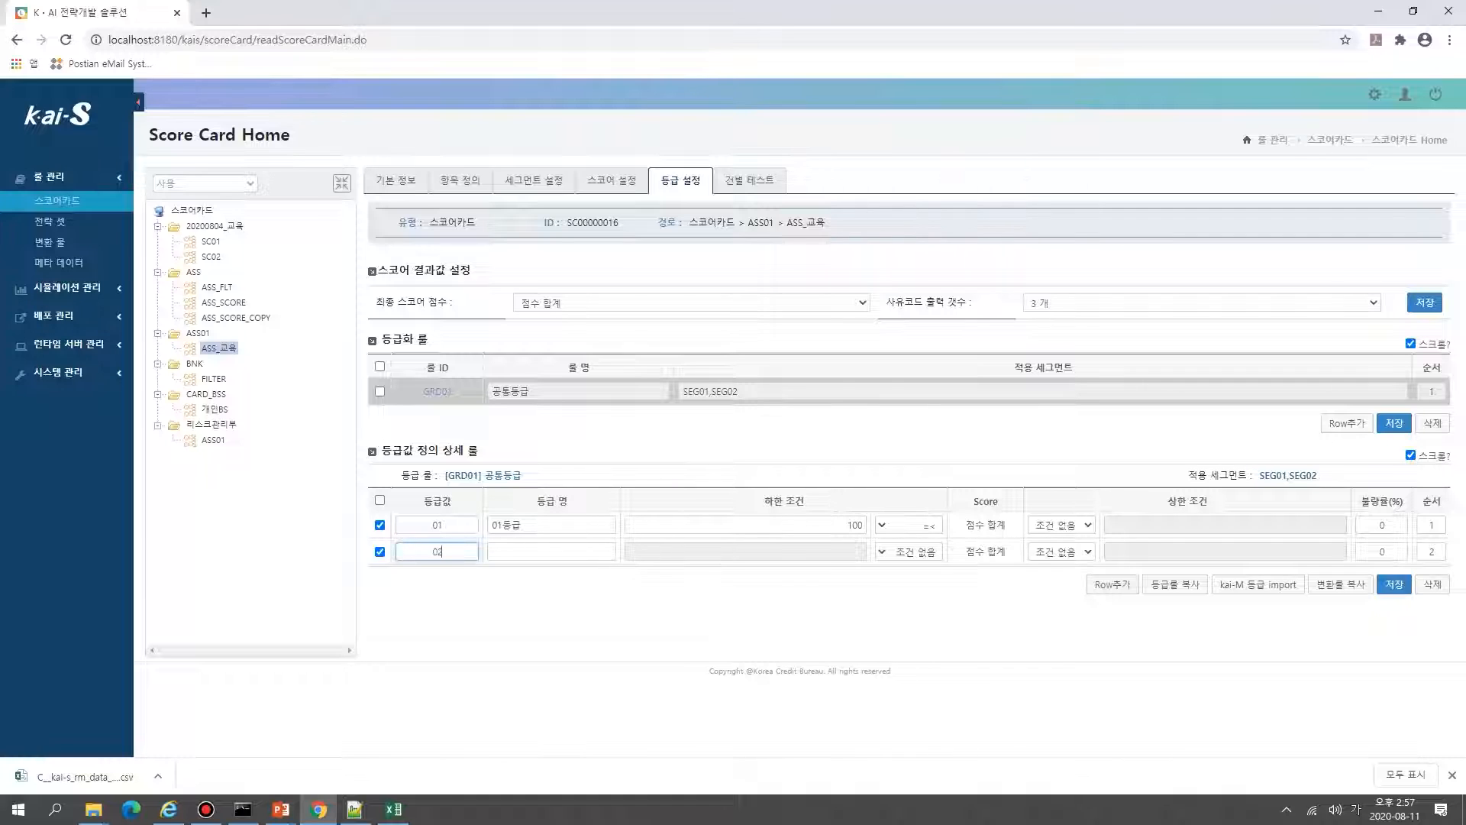
key("Tab")
type("02드등급")
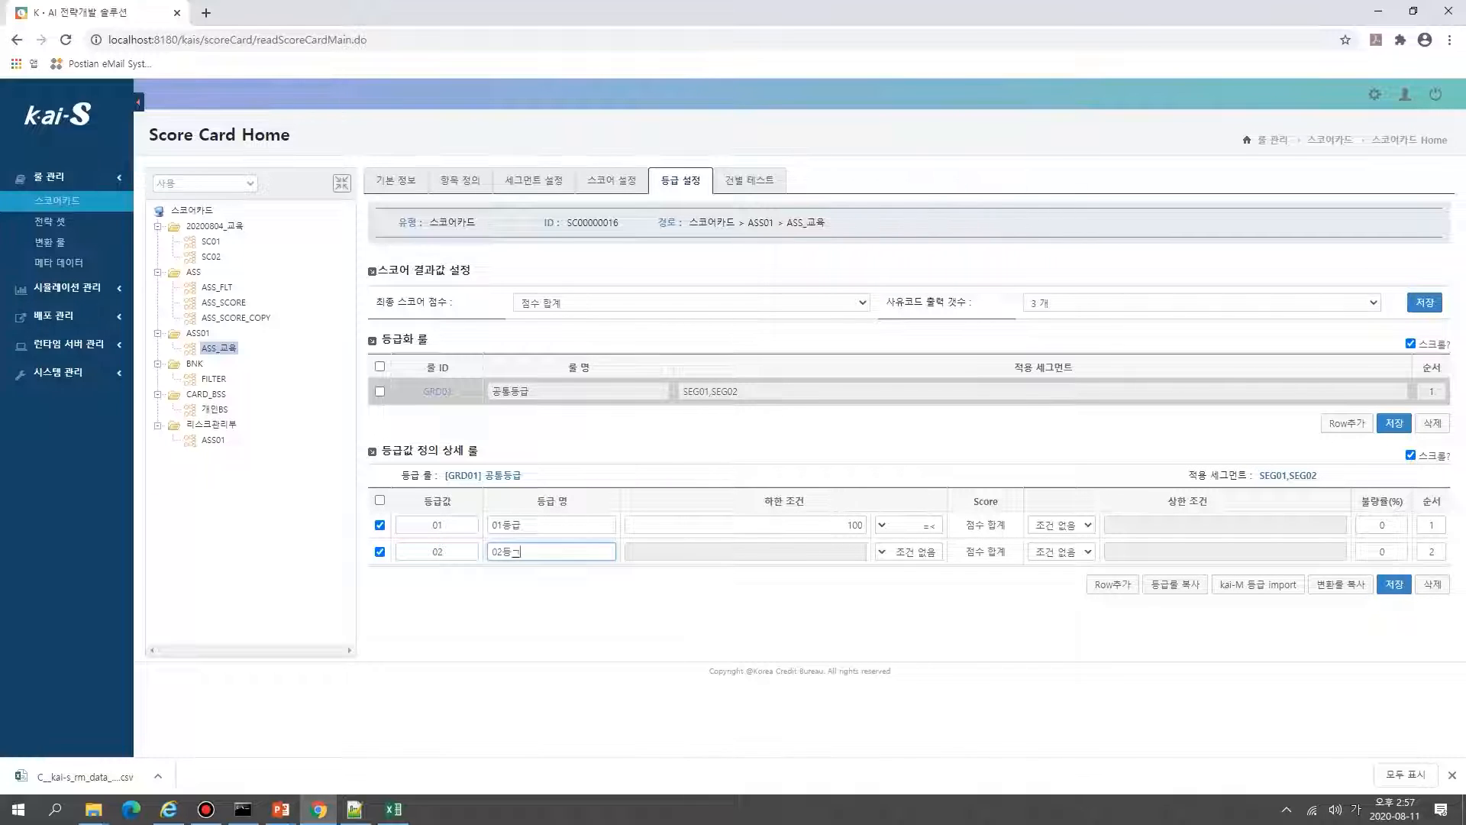
left_click(1394, 585)
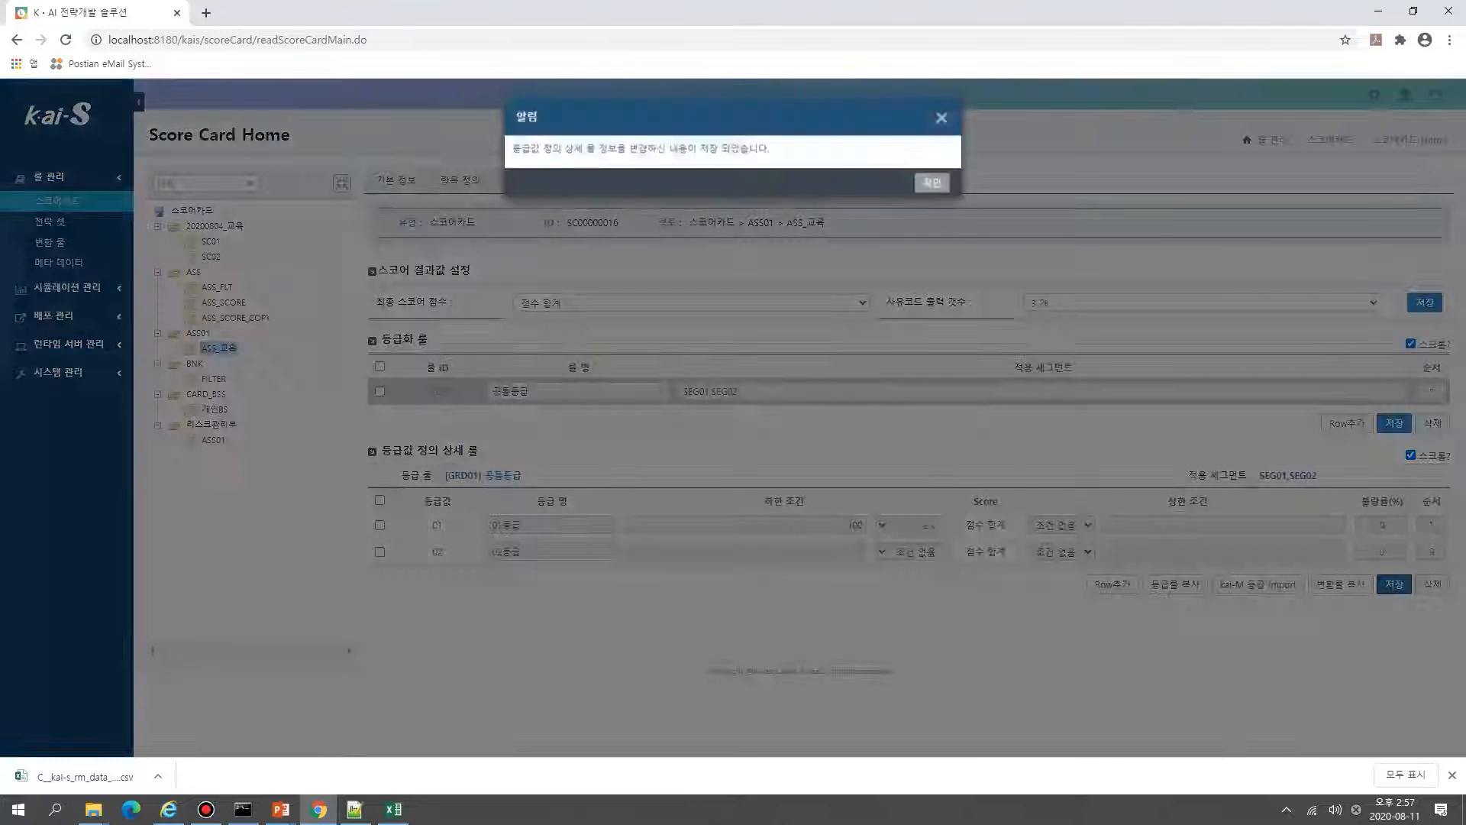
left_click(932, 187)
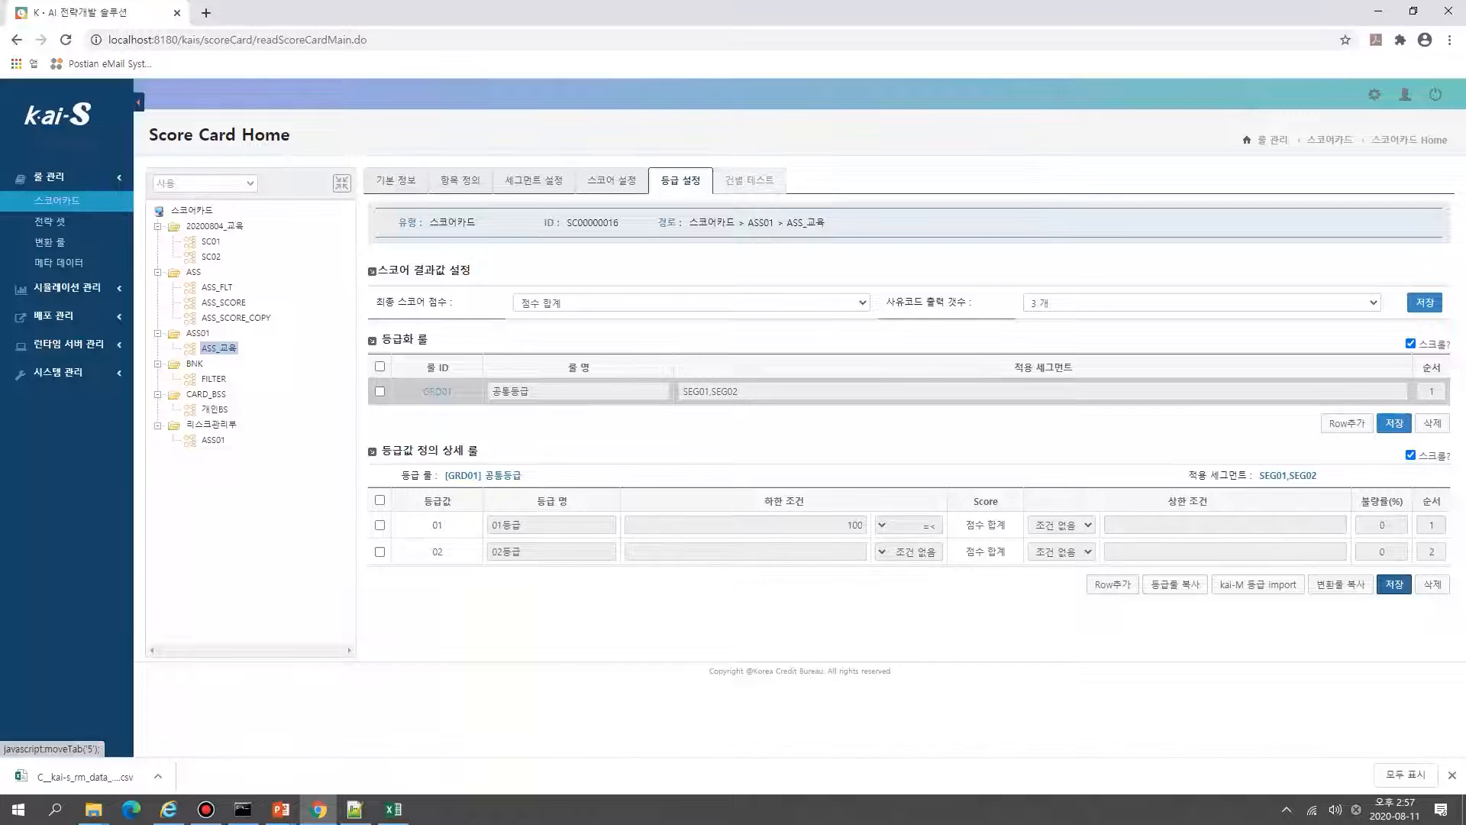
Step: Run the single-case test with SEG_GB set to 1 and check the resulting score grade
left_click(749, 181)
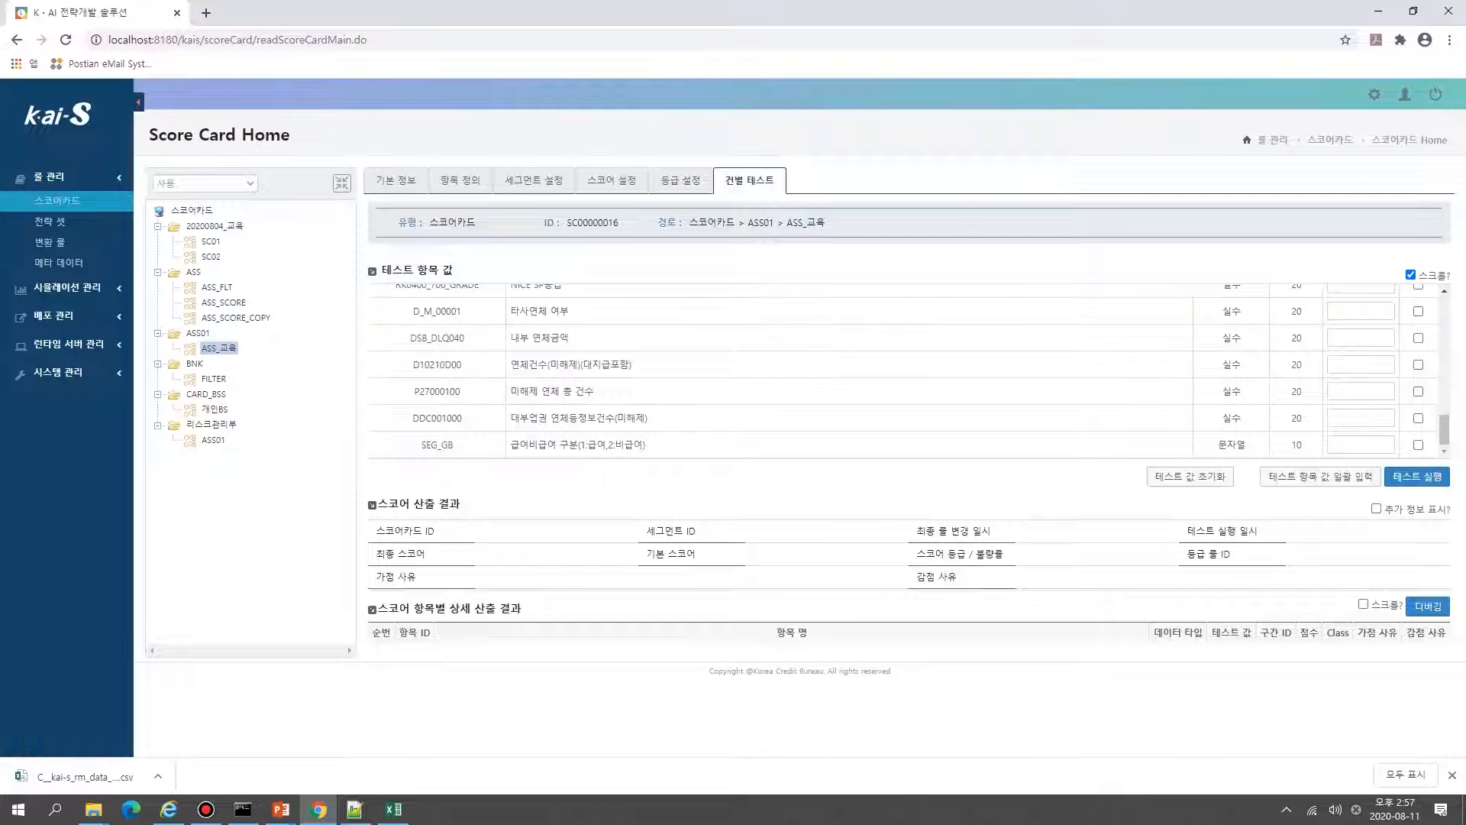
left_click(1361, 444)
type("1")
left_click(1417, 477)
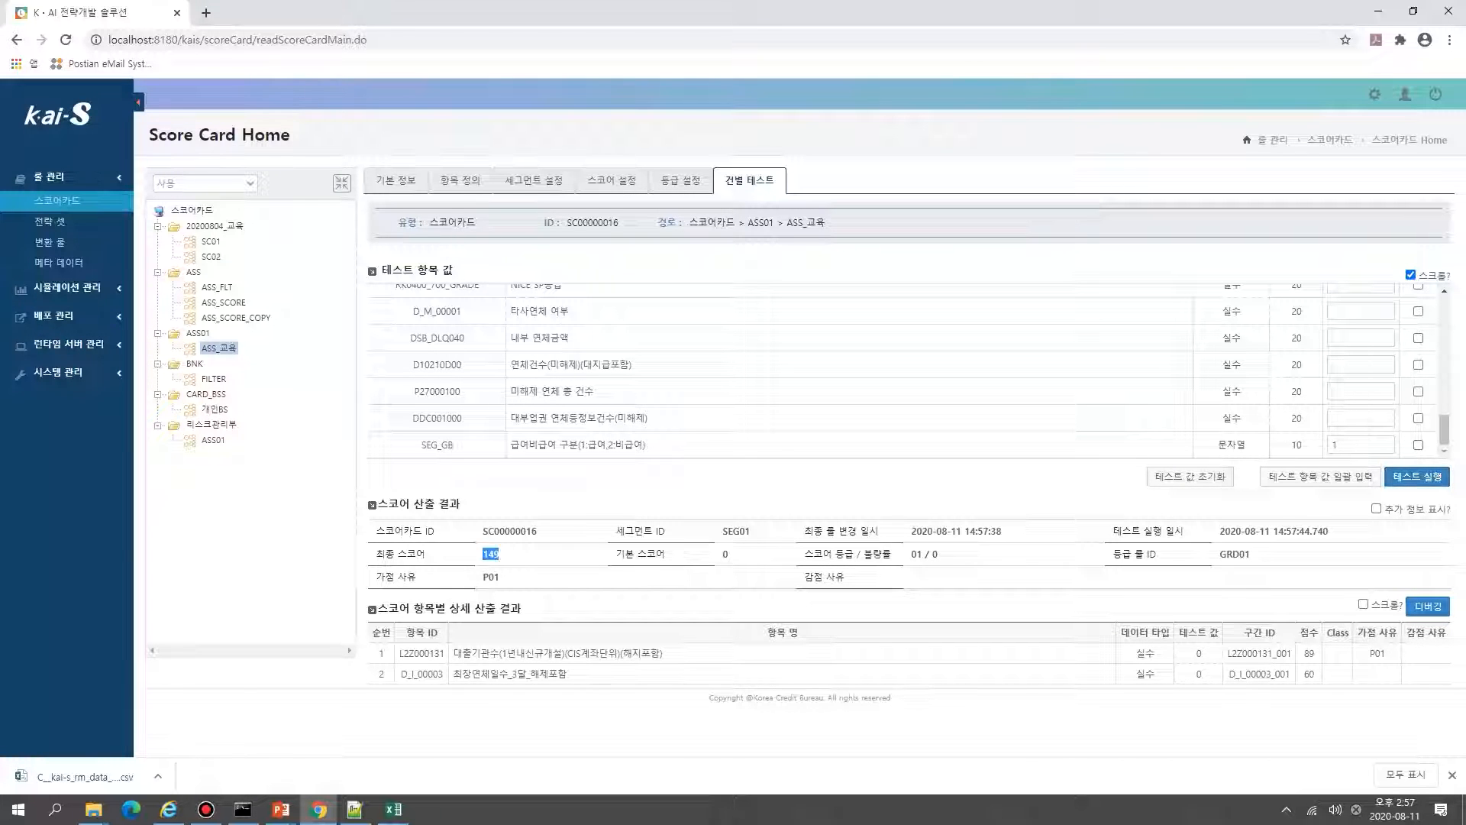
double_click(917, 555)
left_click(925, 555)
Step: Inspect the Grade Setting stage in the test's debugging flow to see which grade condition matched, and close the debugger
left_click(1428, 606)
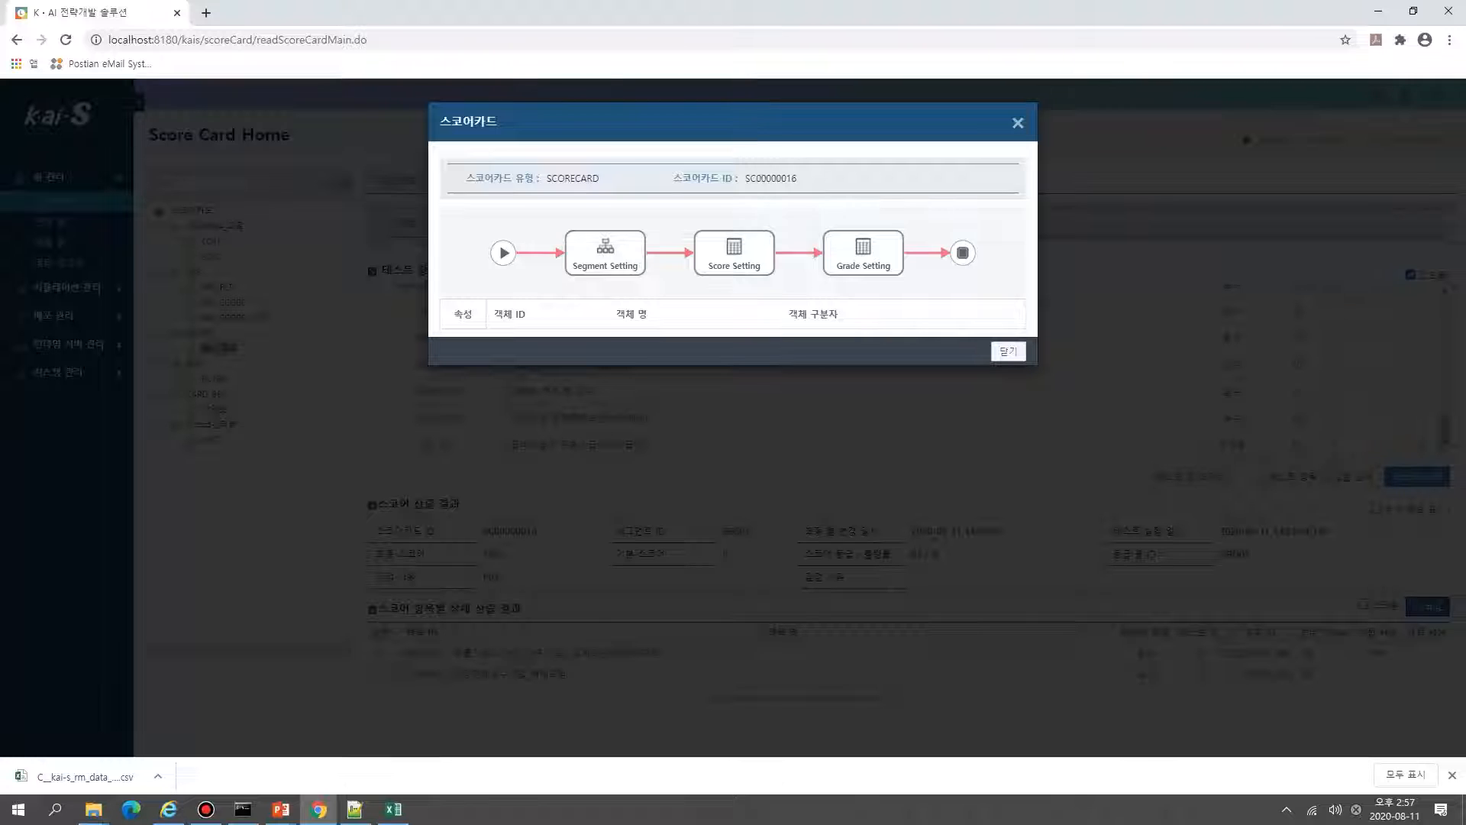
double_click(862, 253)
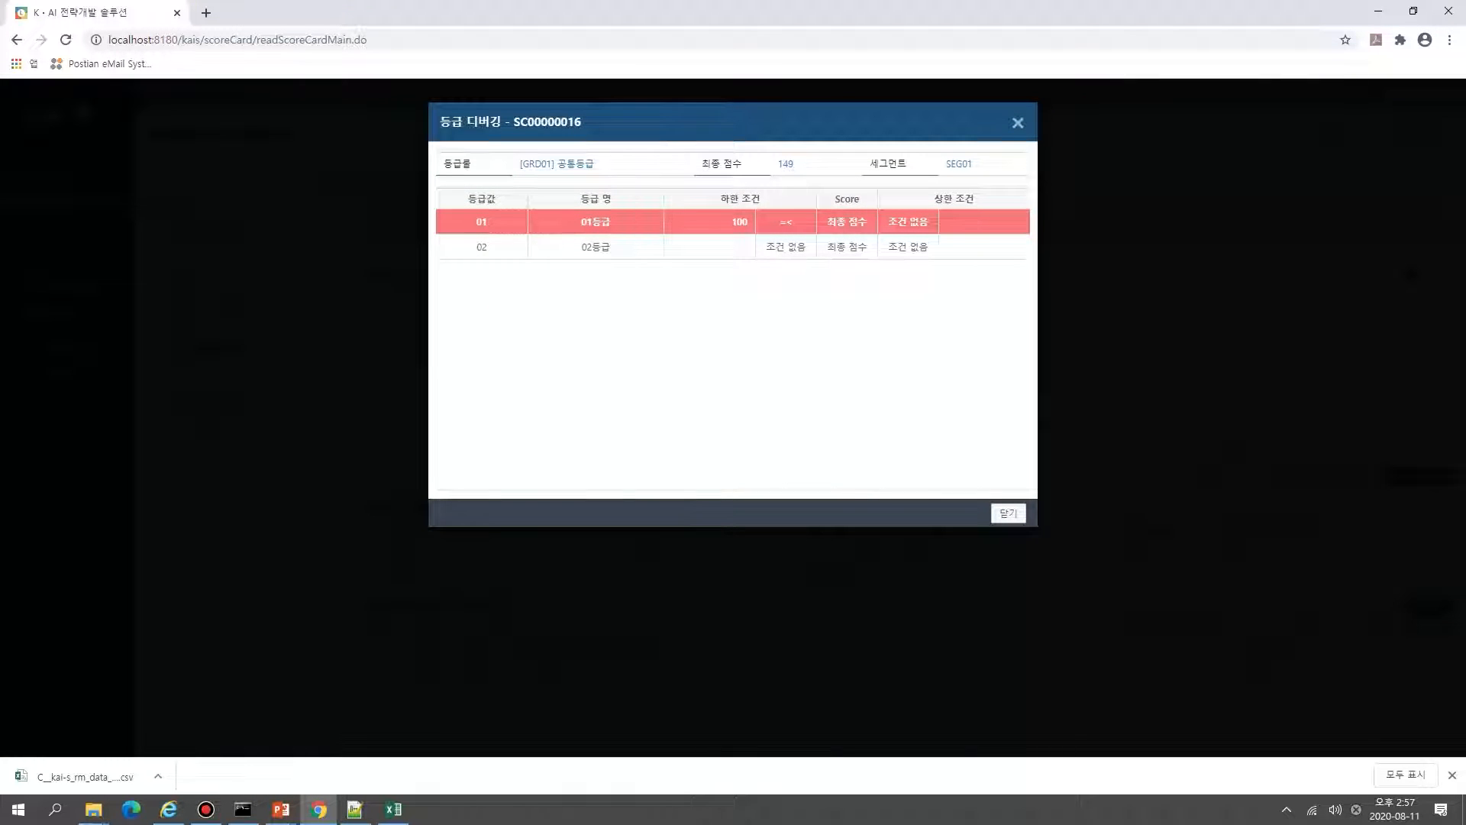
double_click(786, 164)
left_click(785, 164)
left_click(1008, 513)
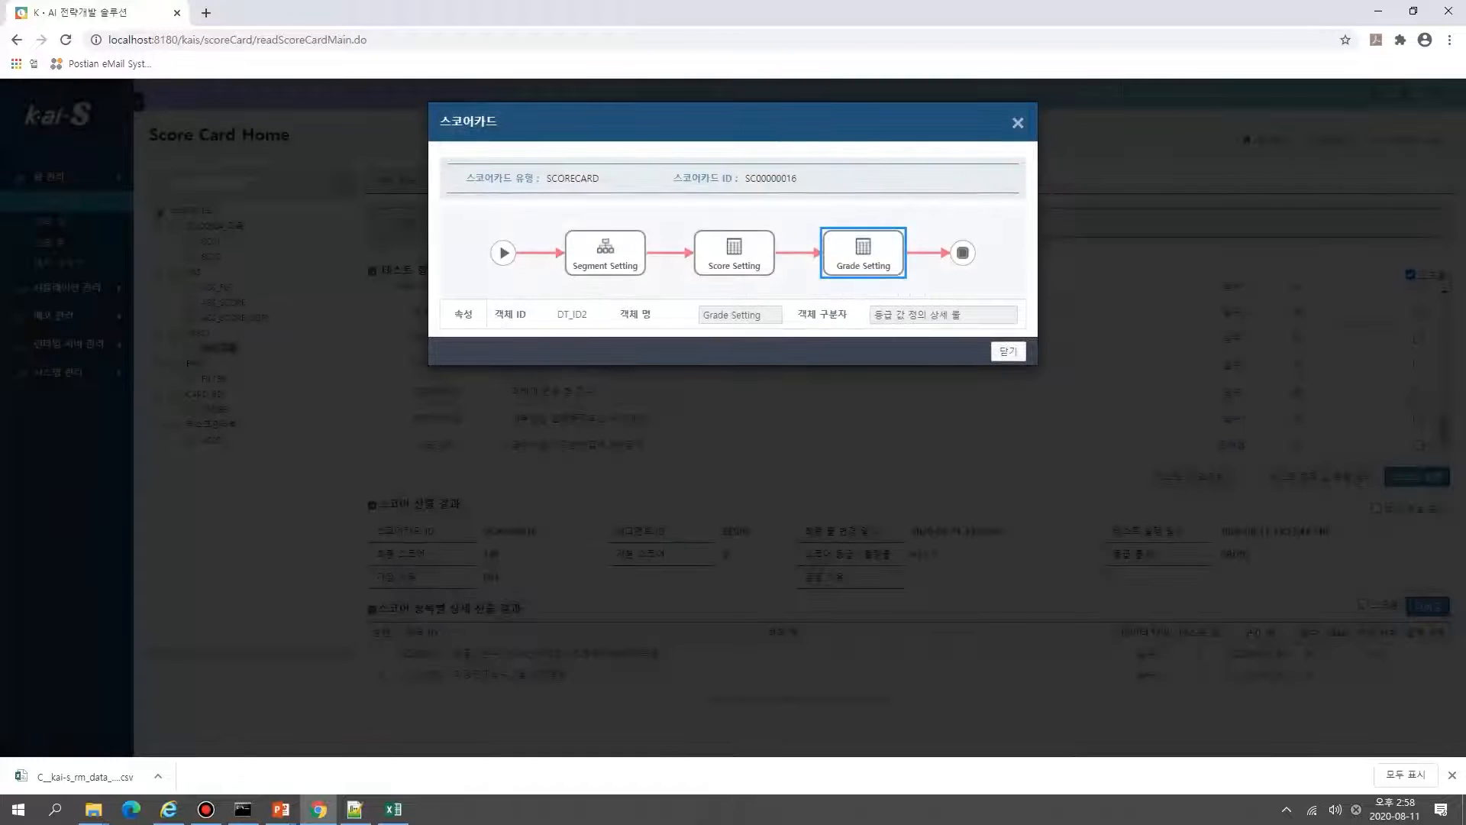
left_click(1007, 351)
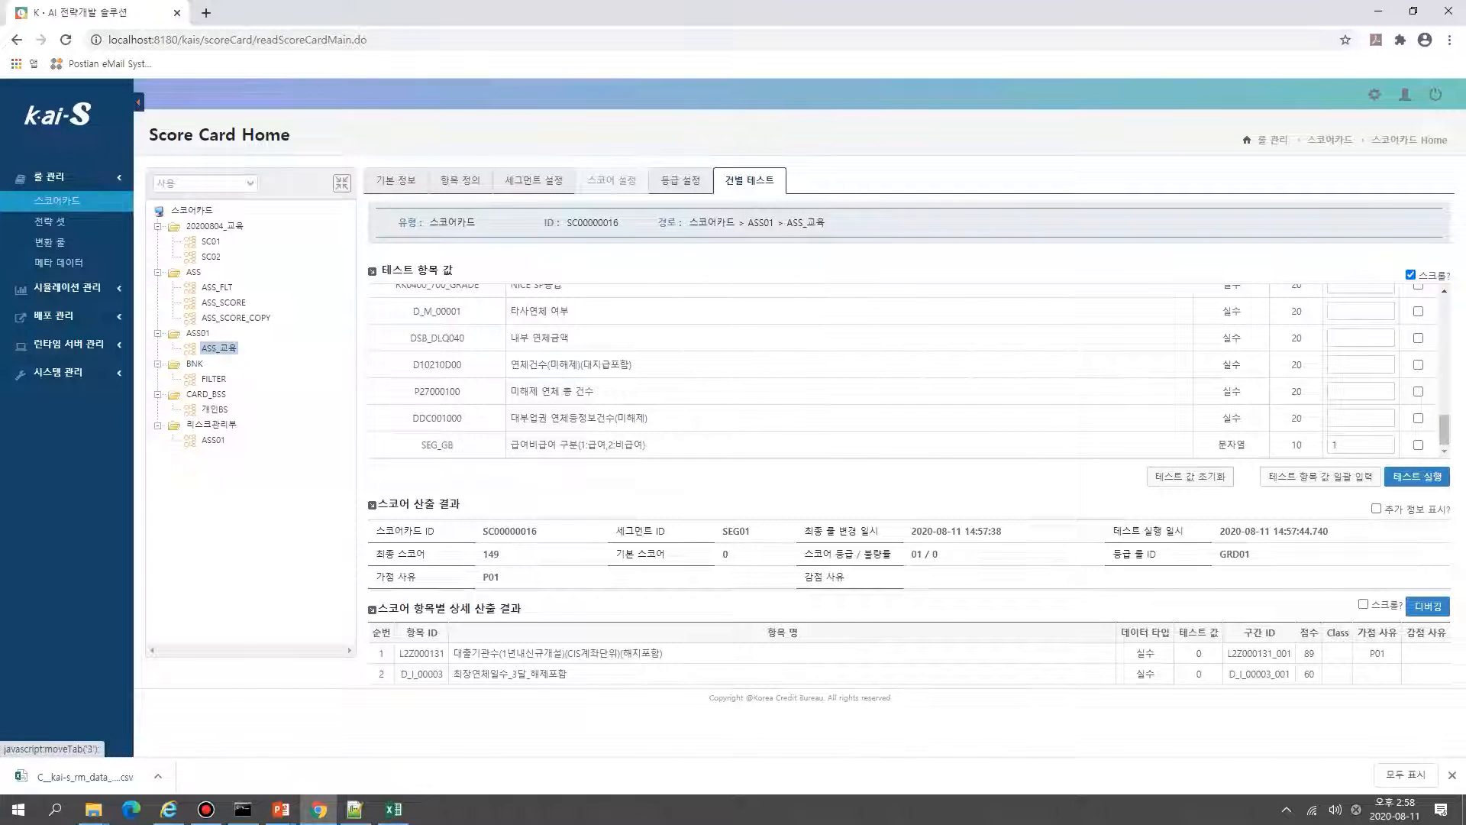
Step: For segment [SEG02] 비급여, upload and validate the KaiM scorecard file EG.MD_S2_200623190822008314.zip for import
left_click(611, 180)
left_click(469, 300)
left_click(459, 346)
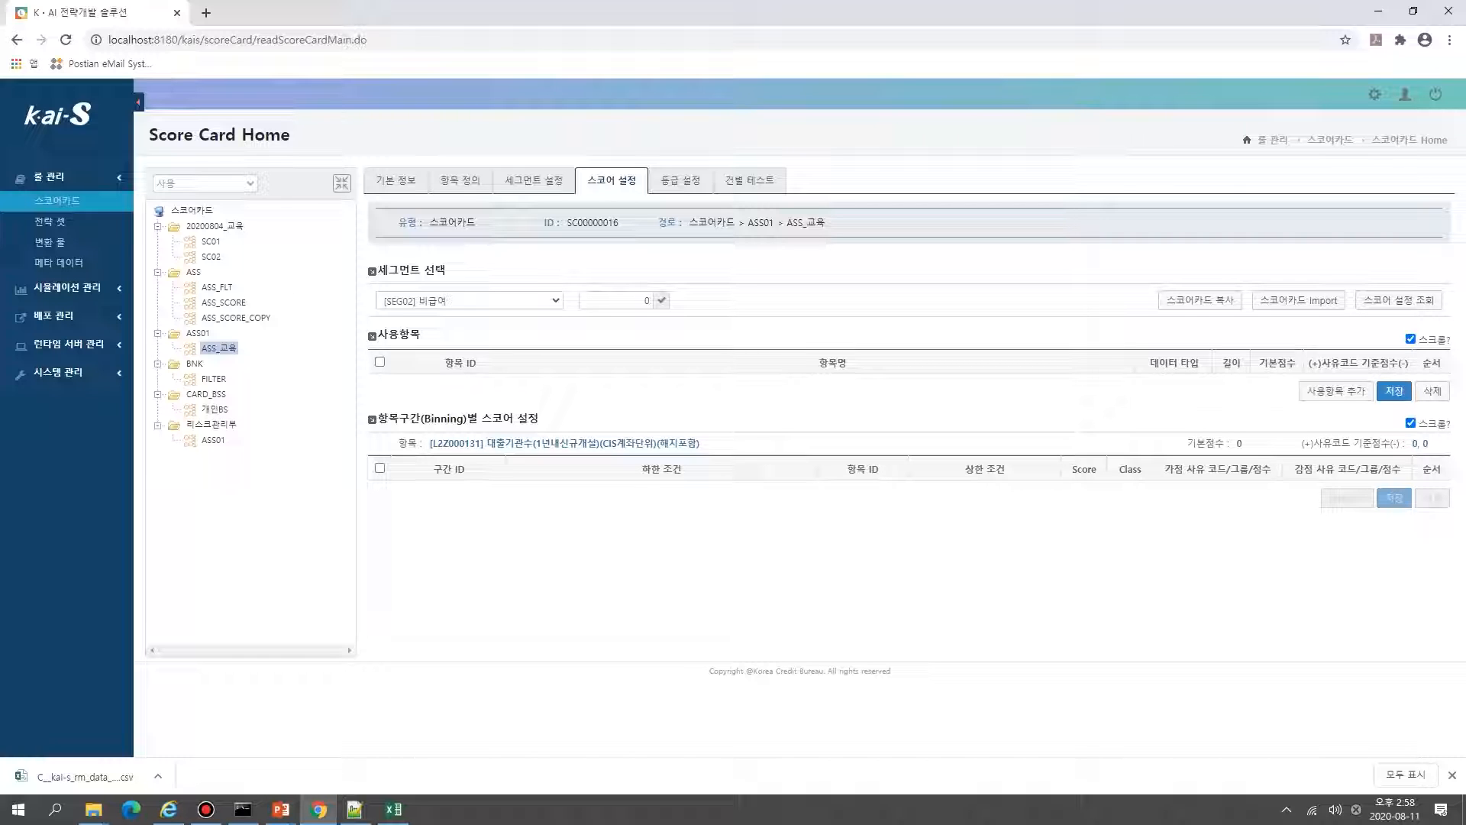
left_click(1299, 300)
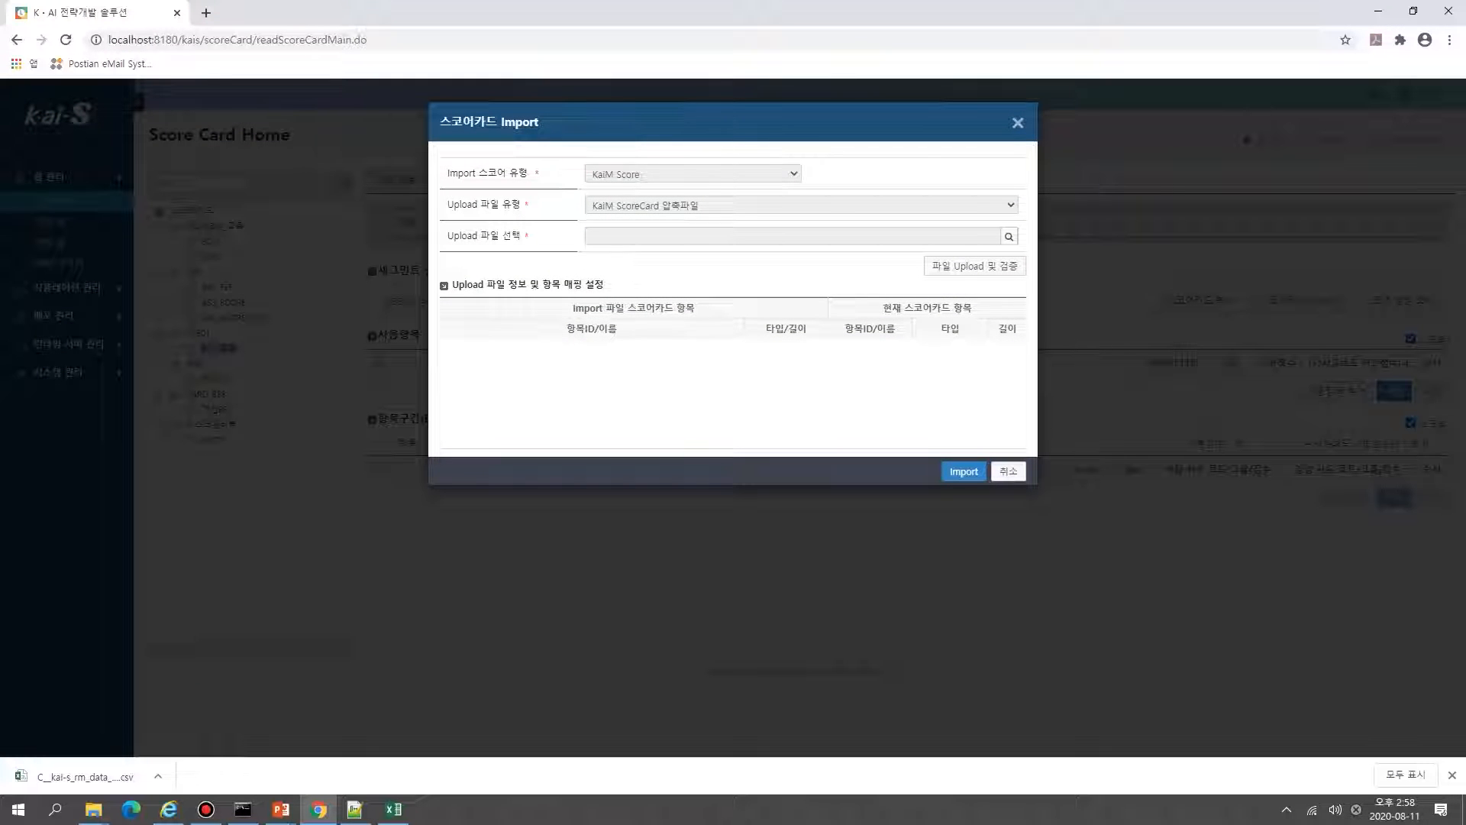
left_click(1009, 236)
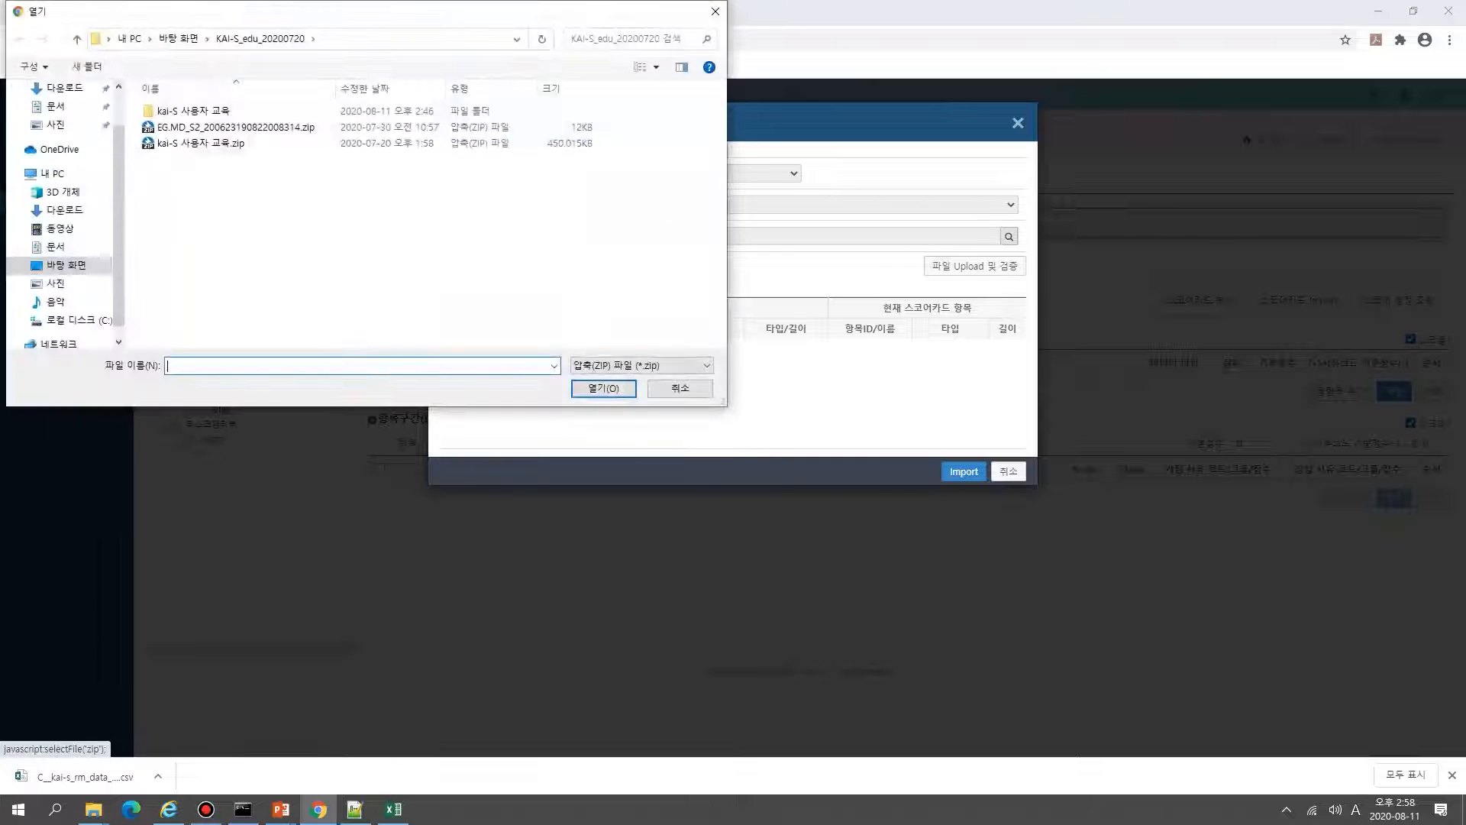
double_click(229, 127)
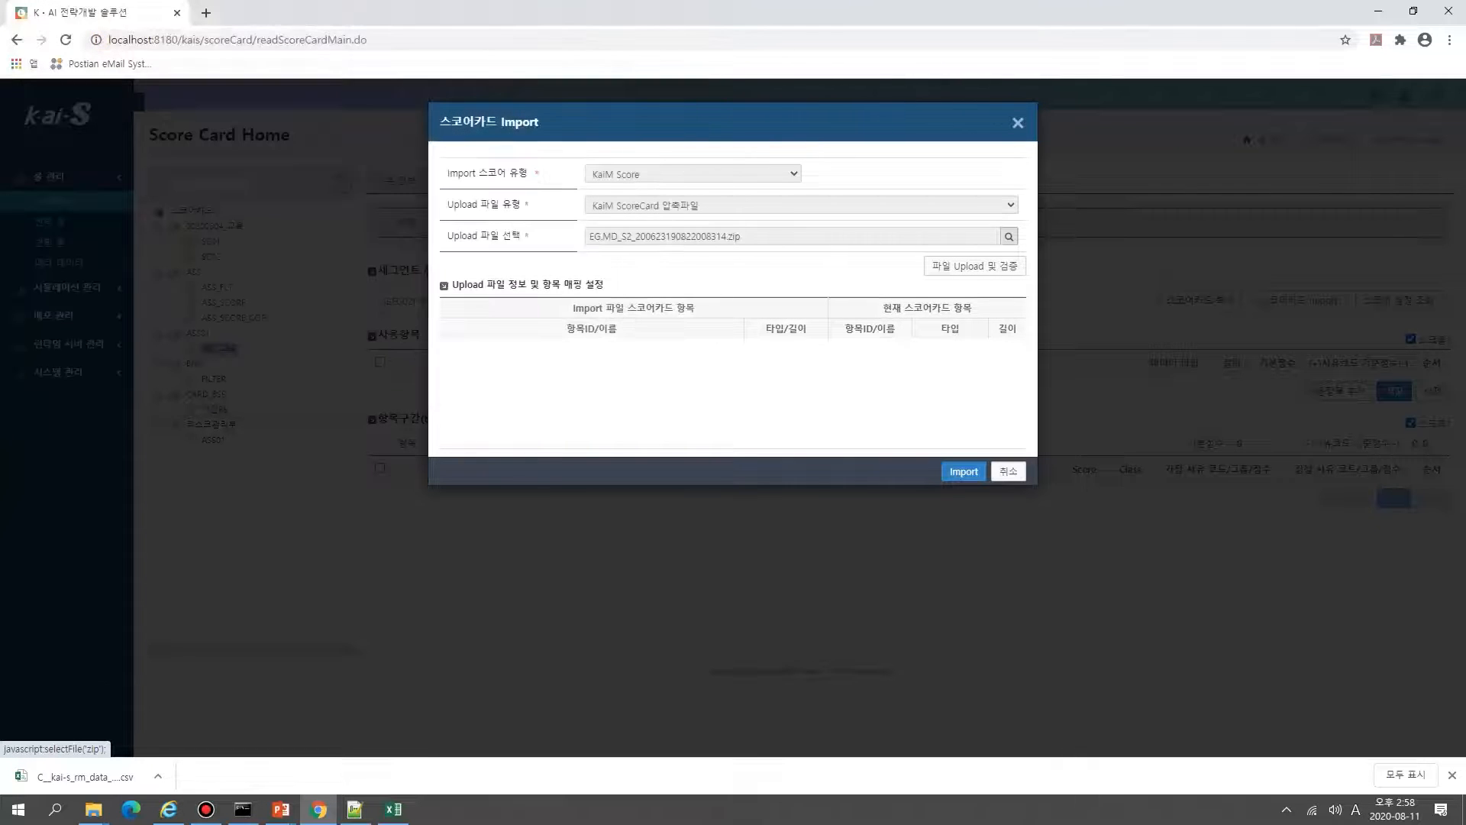
left_click(975, 265)
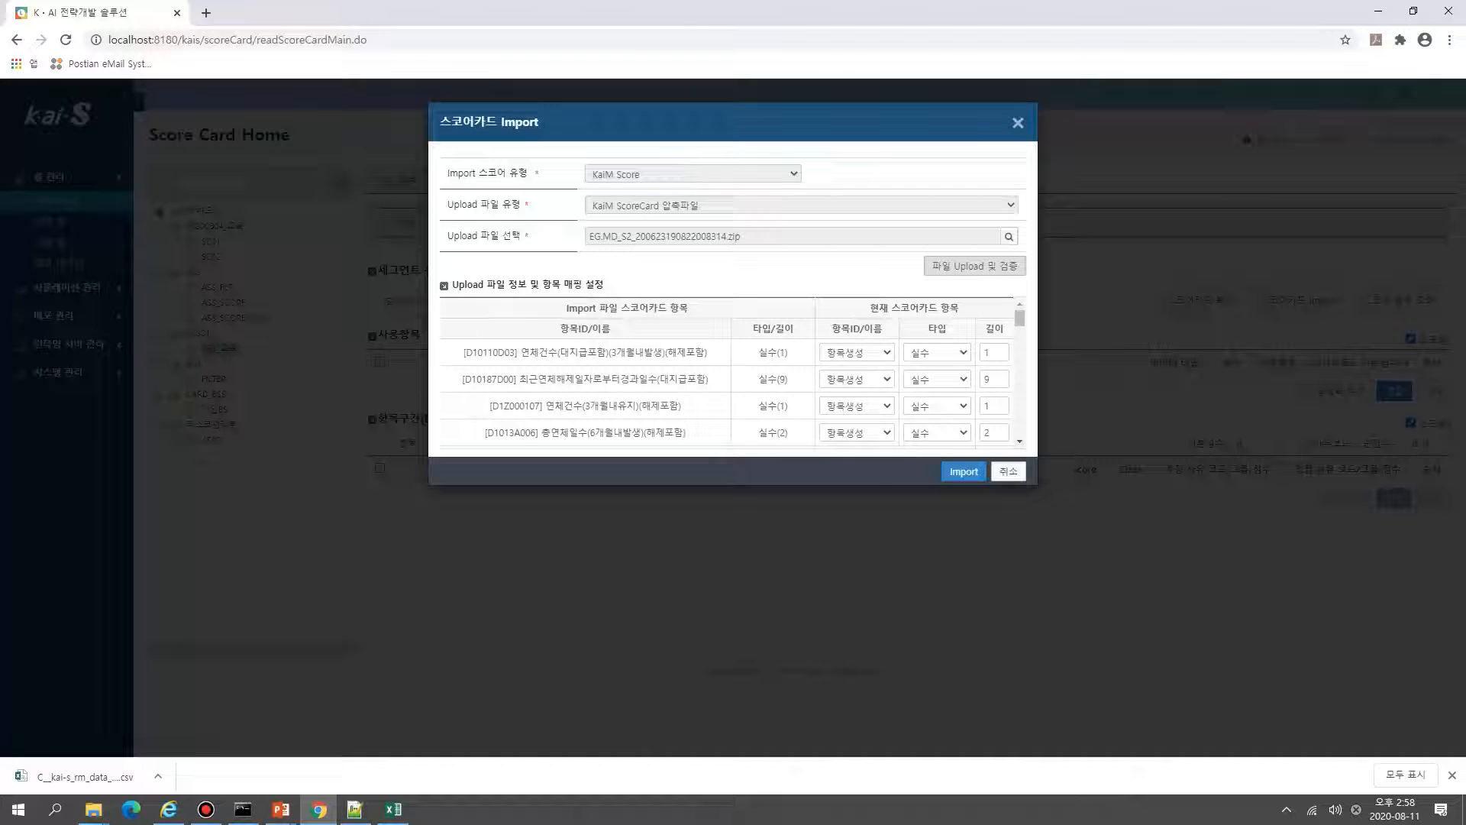
Step: Review the item mapping with 항목생성 for the uploaded items and import the scorecard
scroll(729, 374, "down", 10)
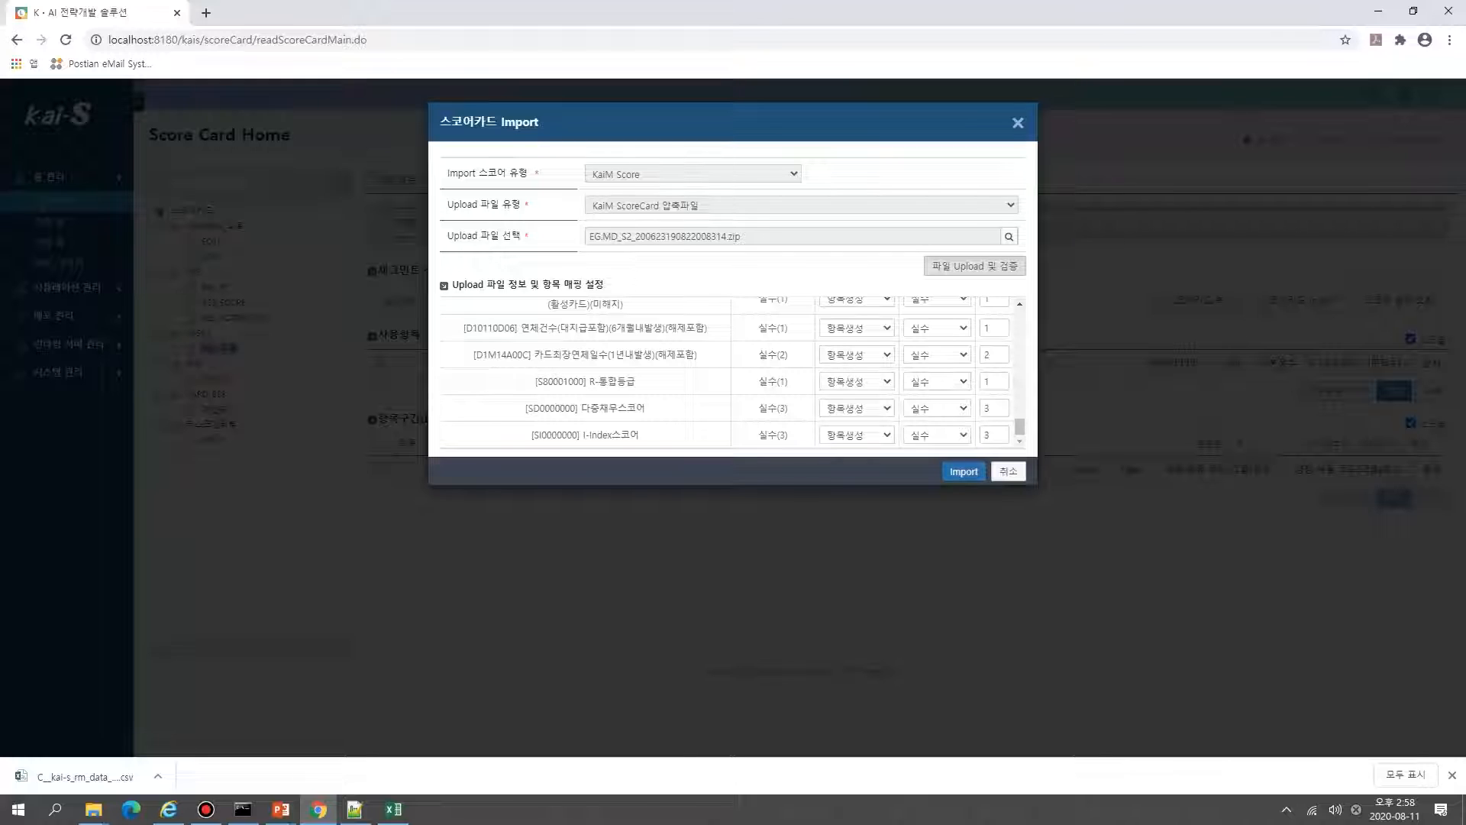
left_click(963, 471)
left_click(888, 188)
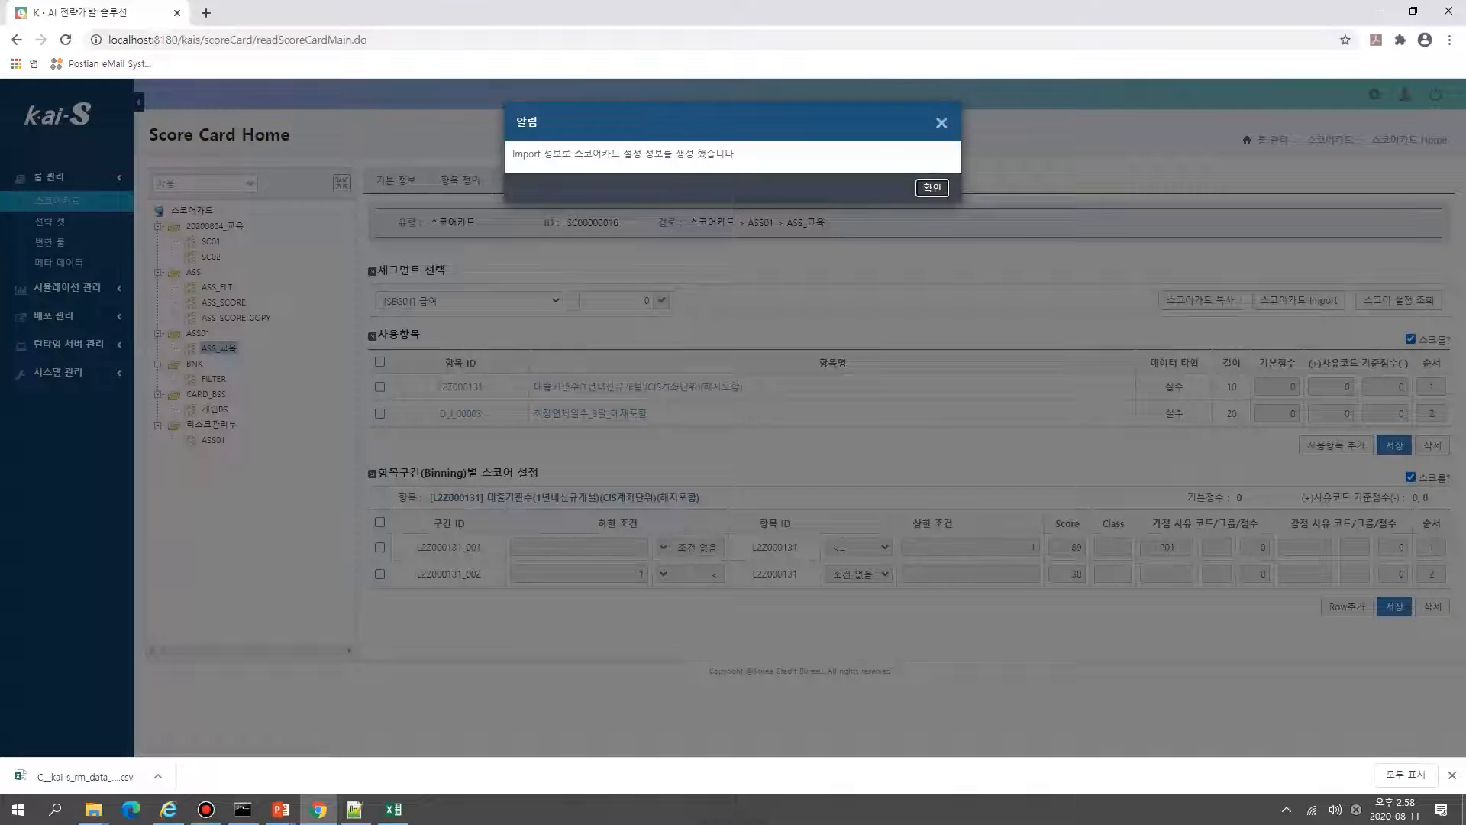
left_click(931, 188)
Step: Examine the imported items of segment [SEG02] 비급여 and the binned scores of D10110D03, D10187D00 and AL012G018
left_click(488, 301)
left_click(474, 345)
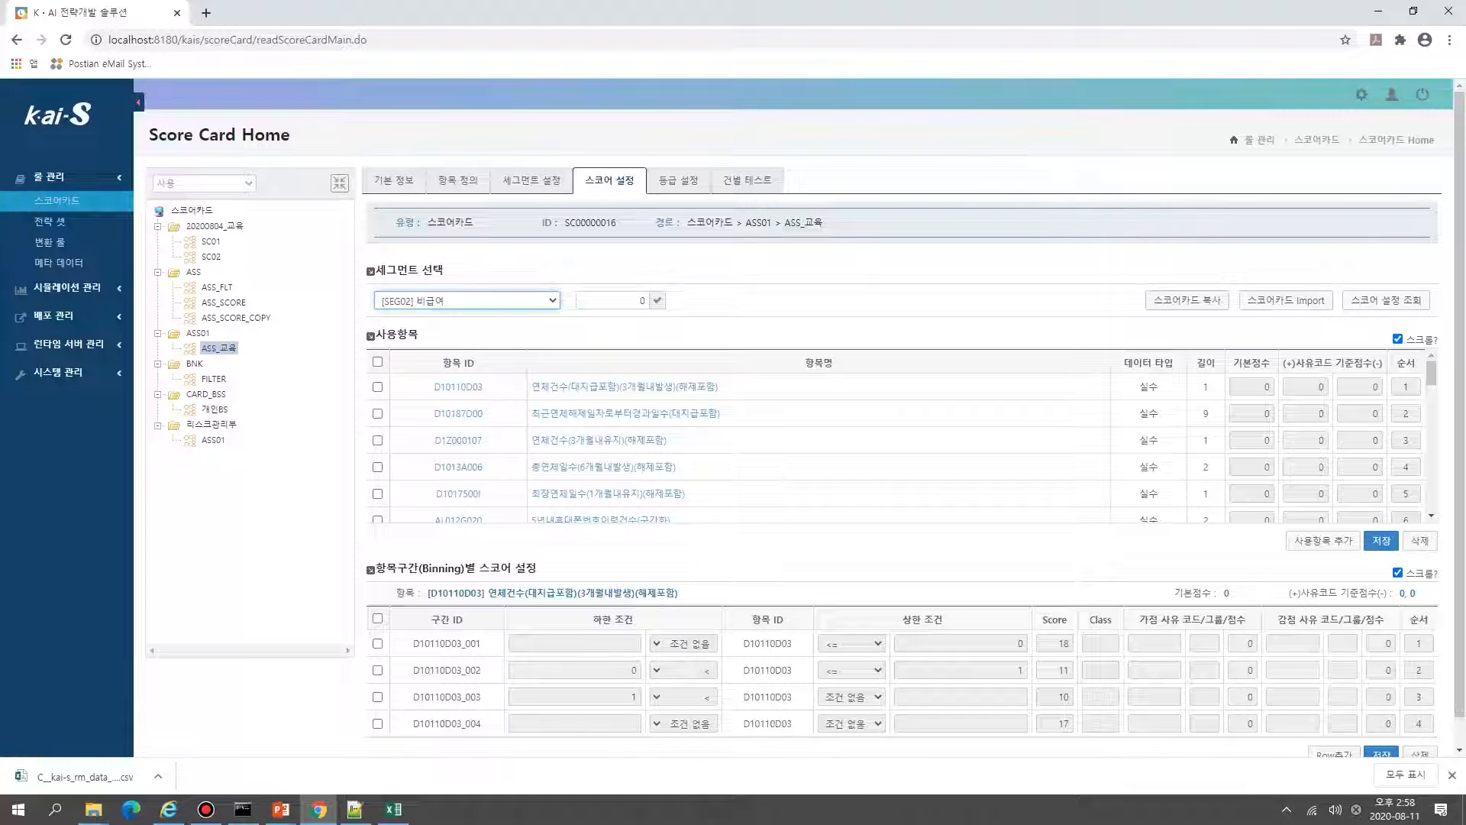
left_click(687, 386)
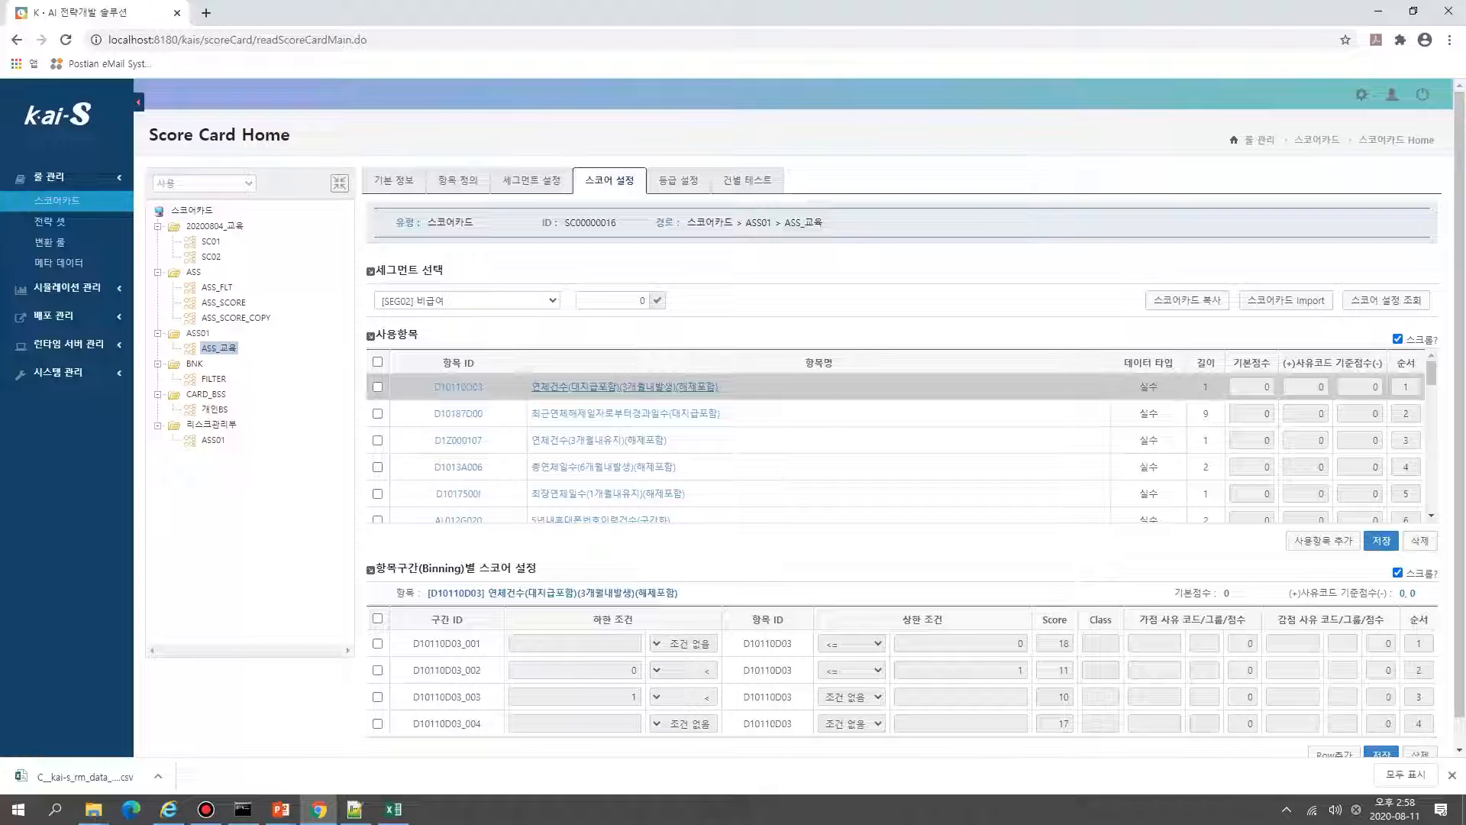
left_click(624, 413)
scroll(624, 413, "down", 4)
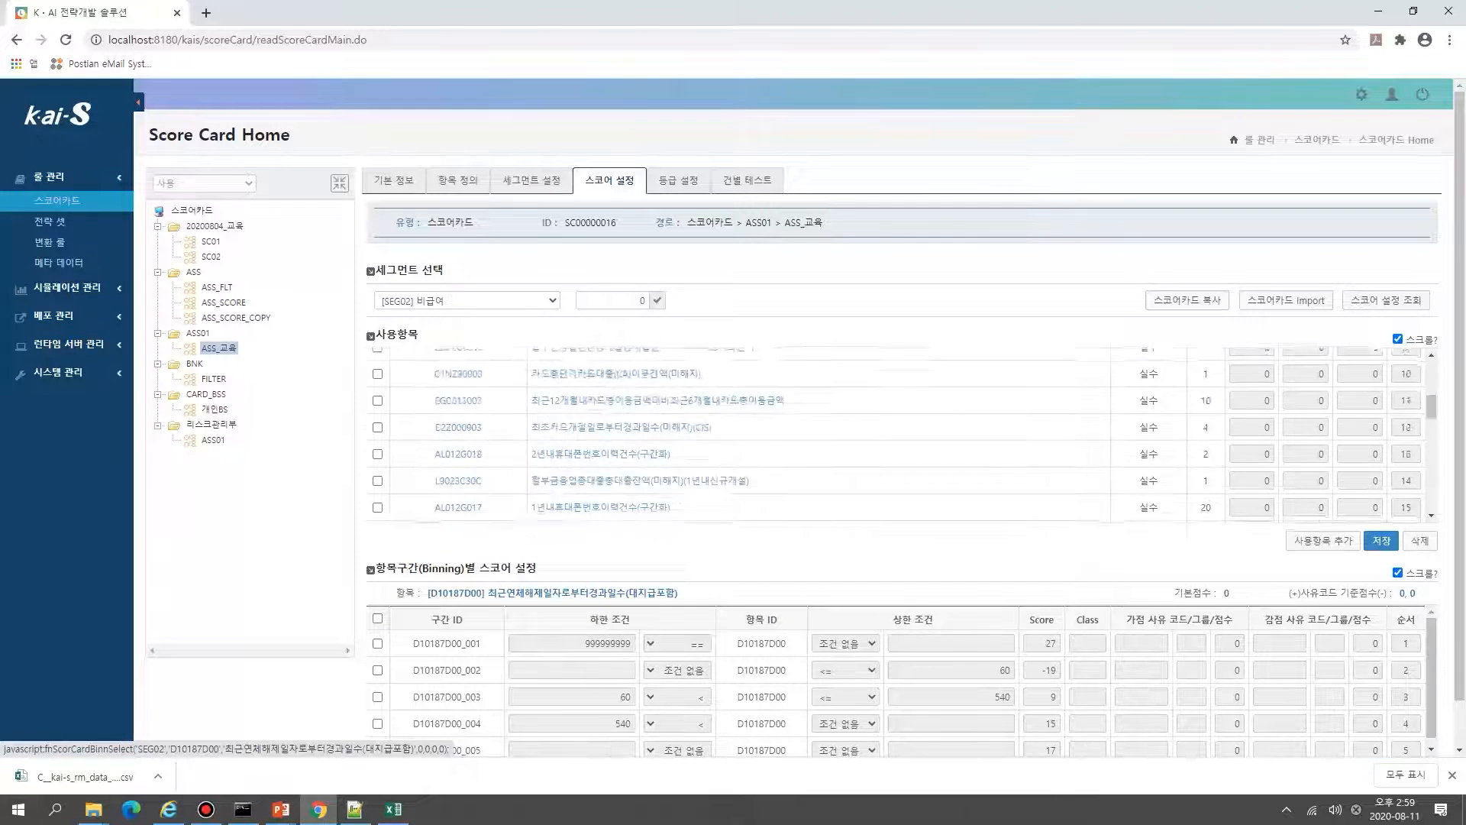
left_click(600, 402)
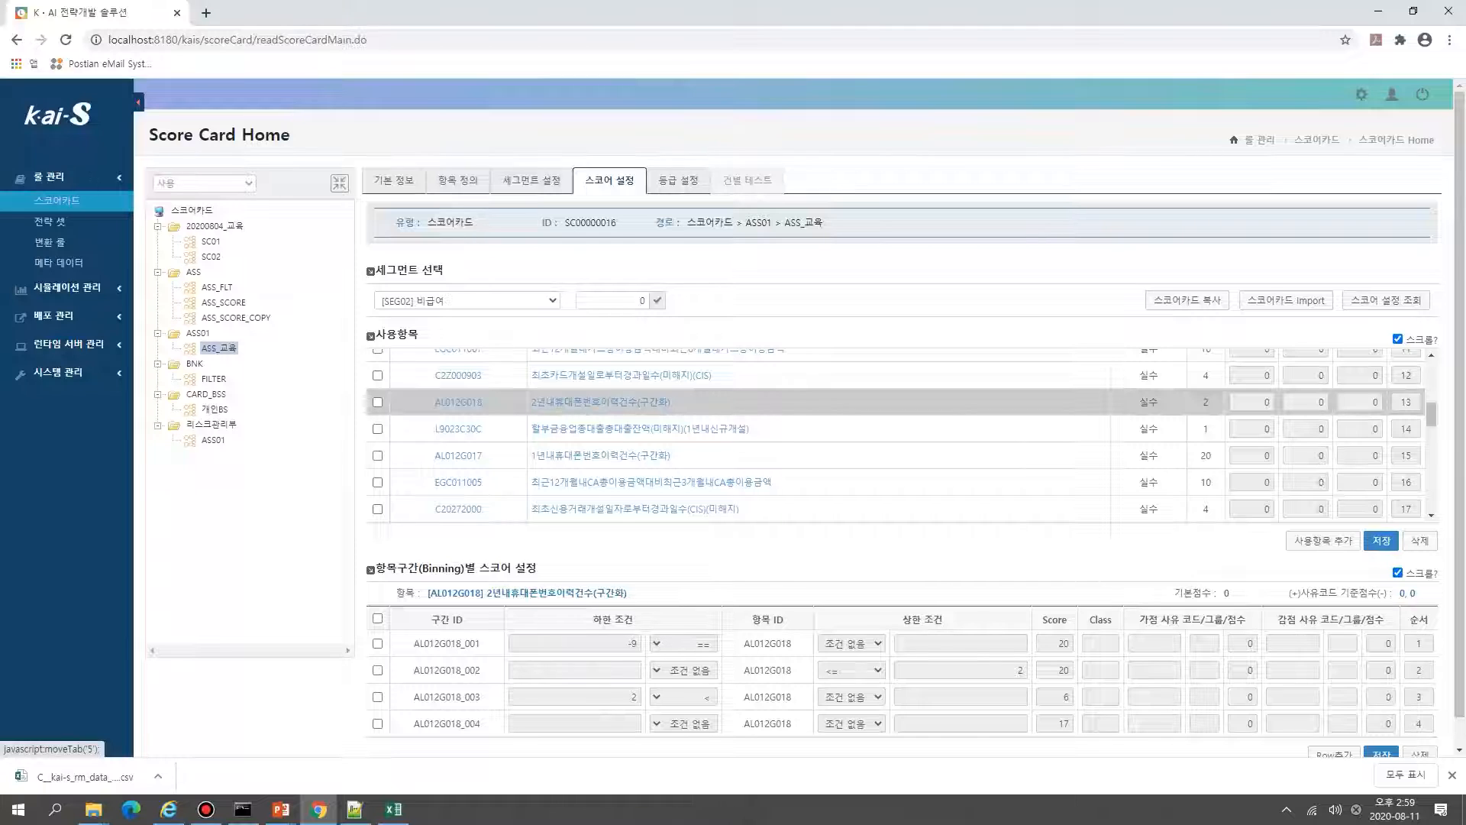
Step: Run a single-case test of ASS_교육 with the segment item SEG_GB set to 2
left_click(748, 180)
left_click(1361, 444)
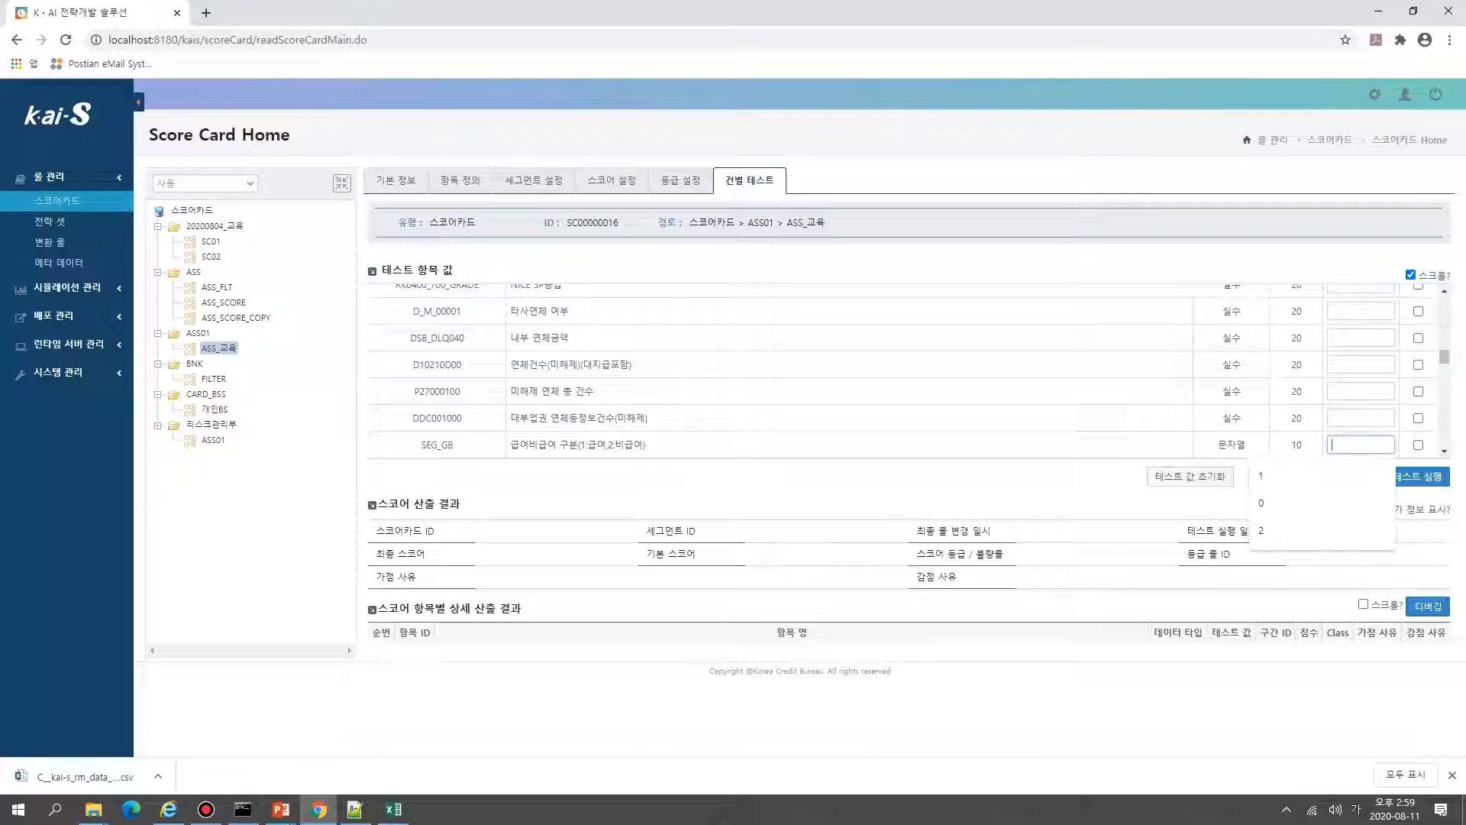
type("2")
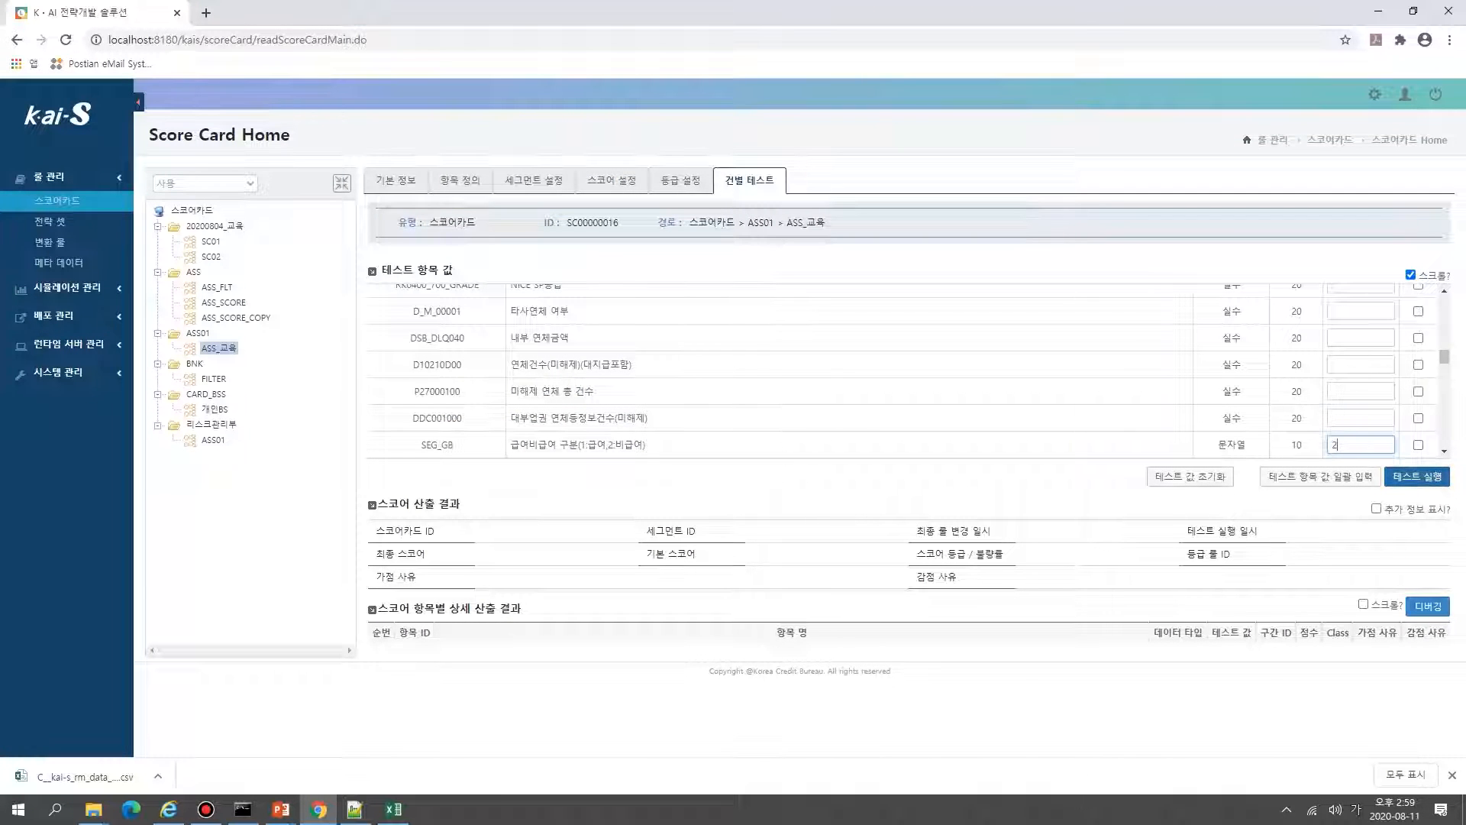
left_click(1417, 476)
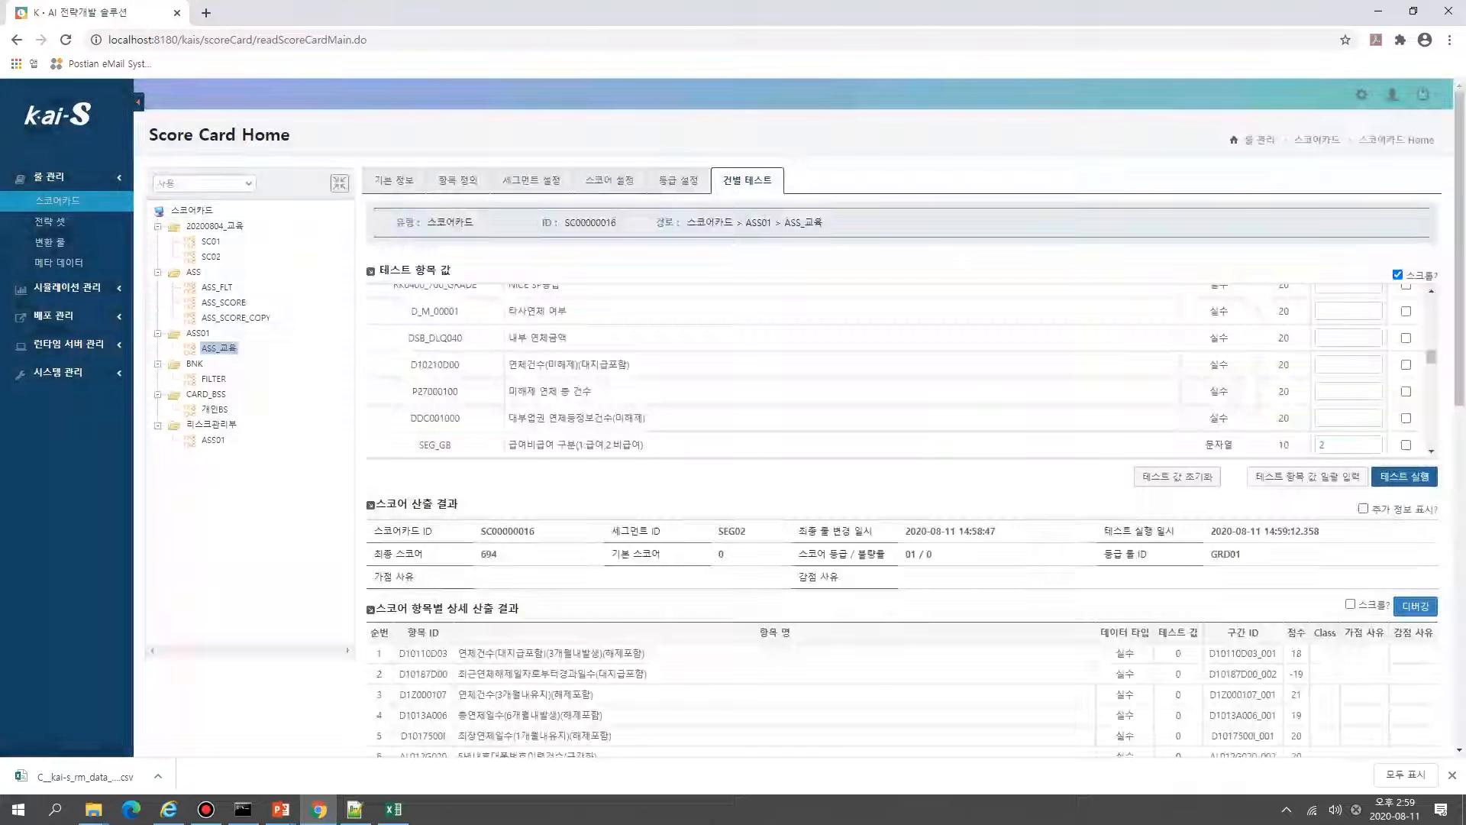
Step: Examine the 비급여 test's final score, segment ID, grade, grade rule ID and per-item score details
scroll(1416, 476, "down", 3)
scroll(901, 416, "down", 2)
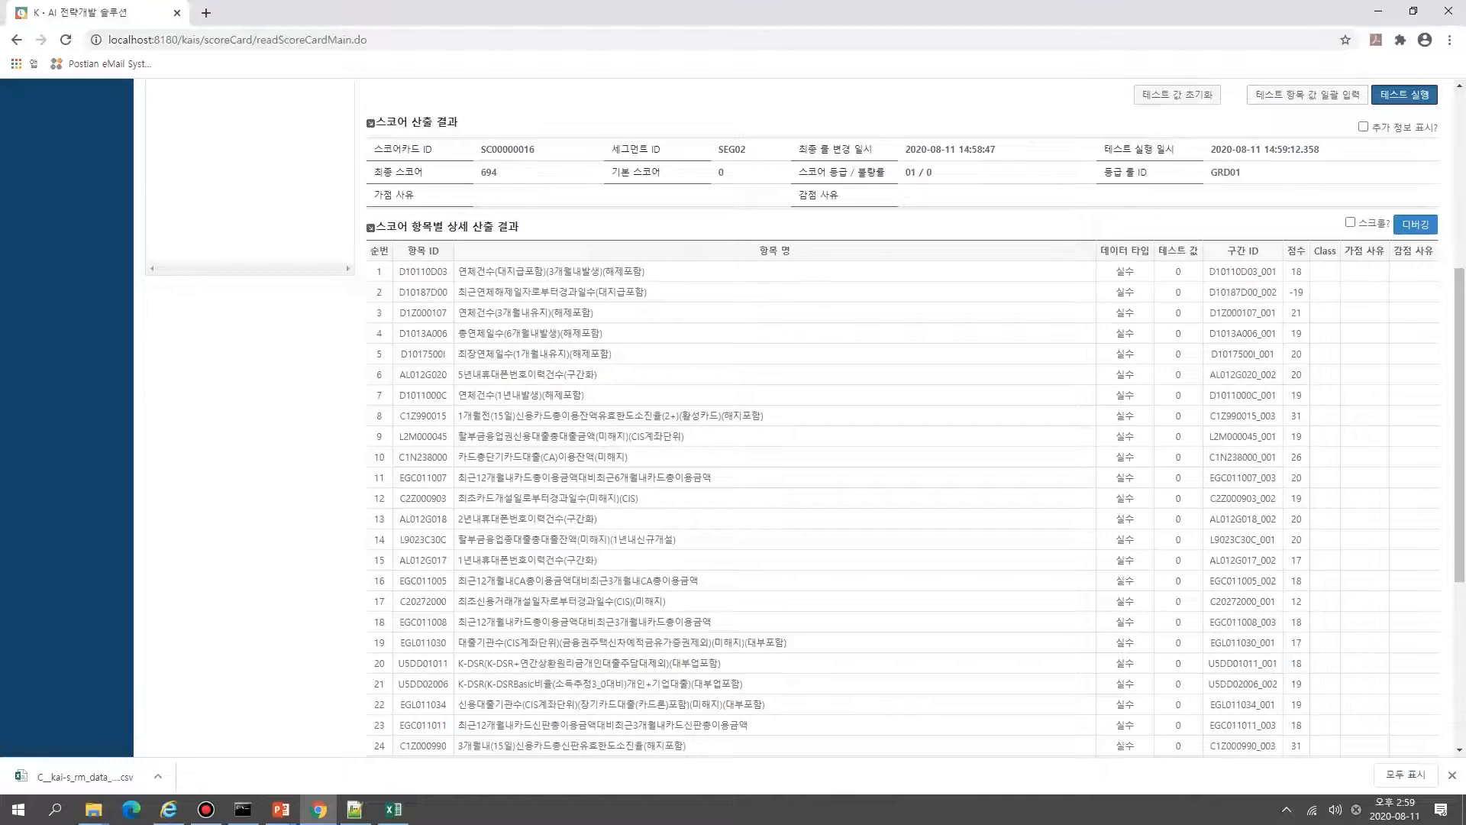
scroll(901, 416, "down", 5)
scroll(901, 416, "up", 5)
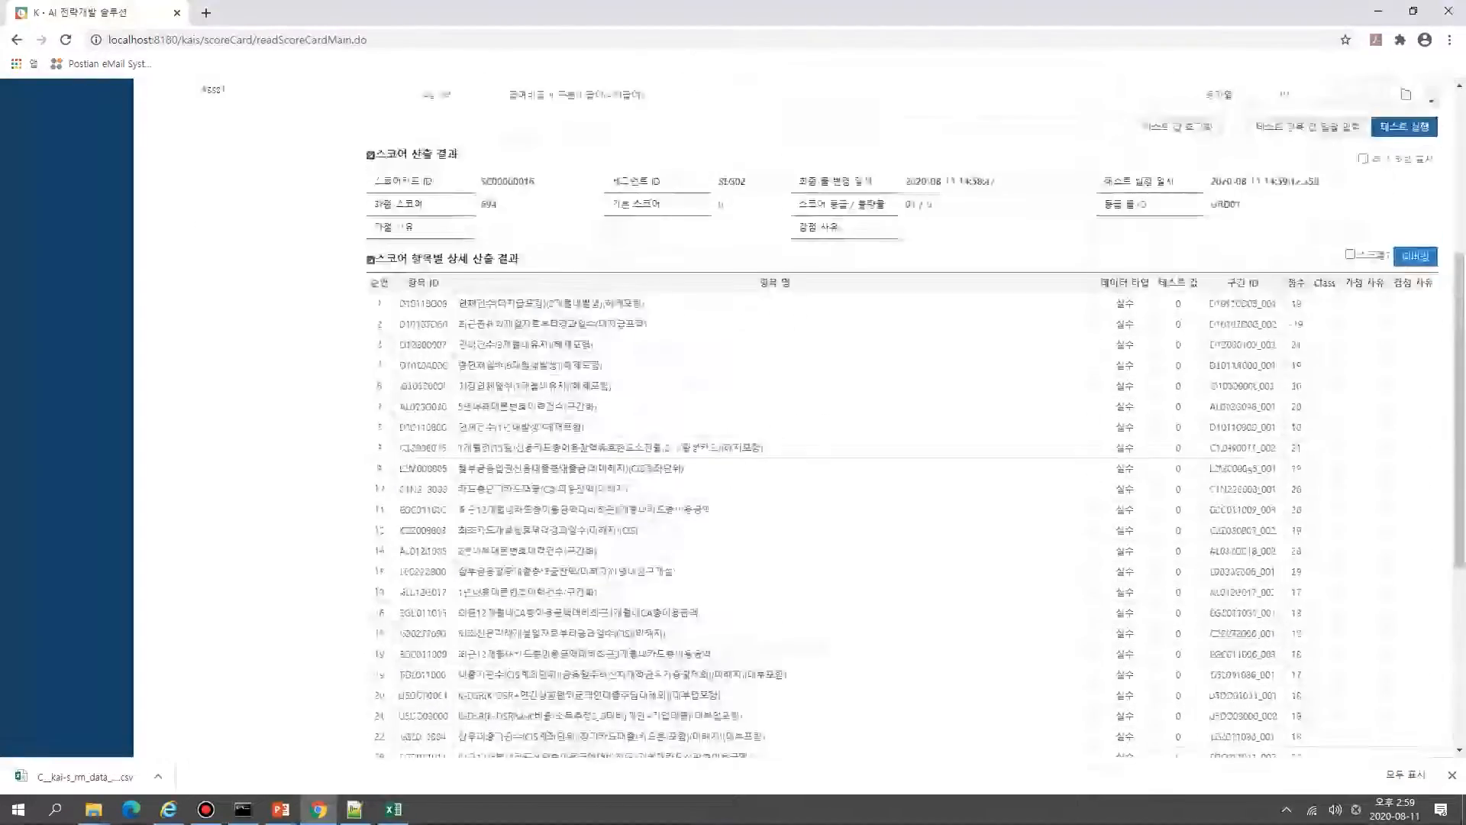
scroll(901, 416, "up", 2)
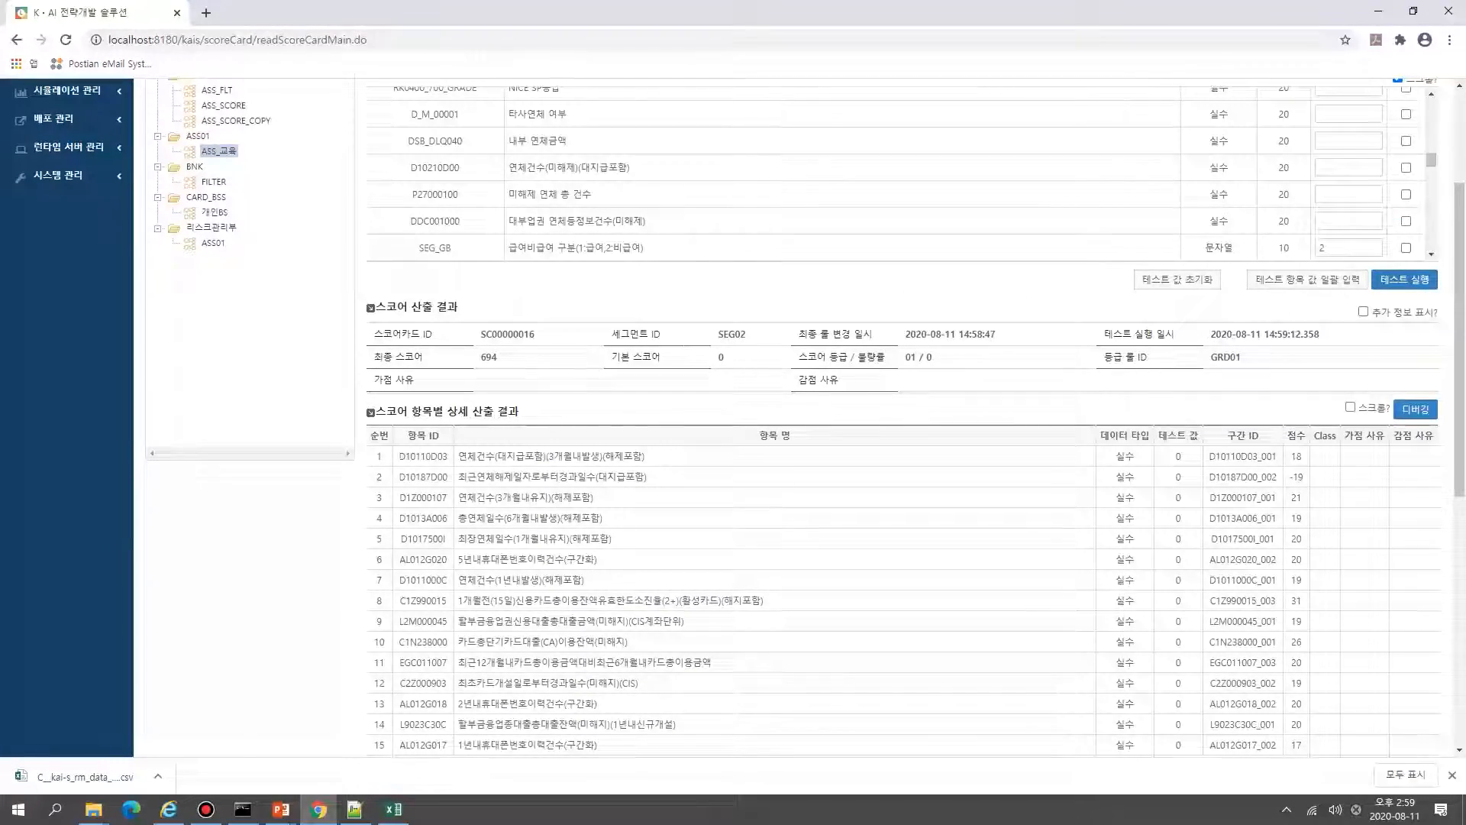
double_click(488, 357)
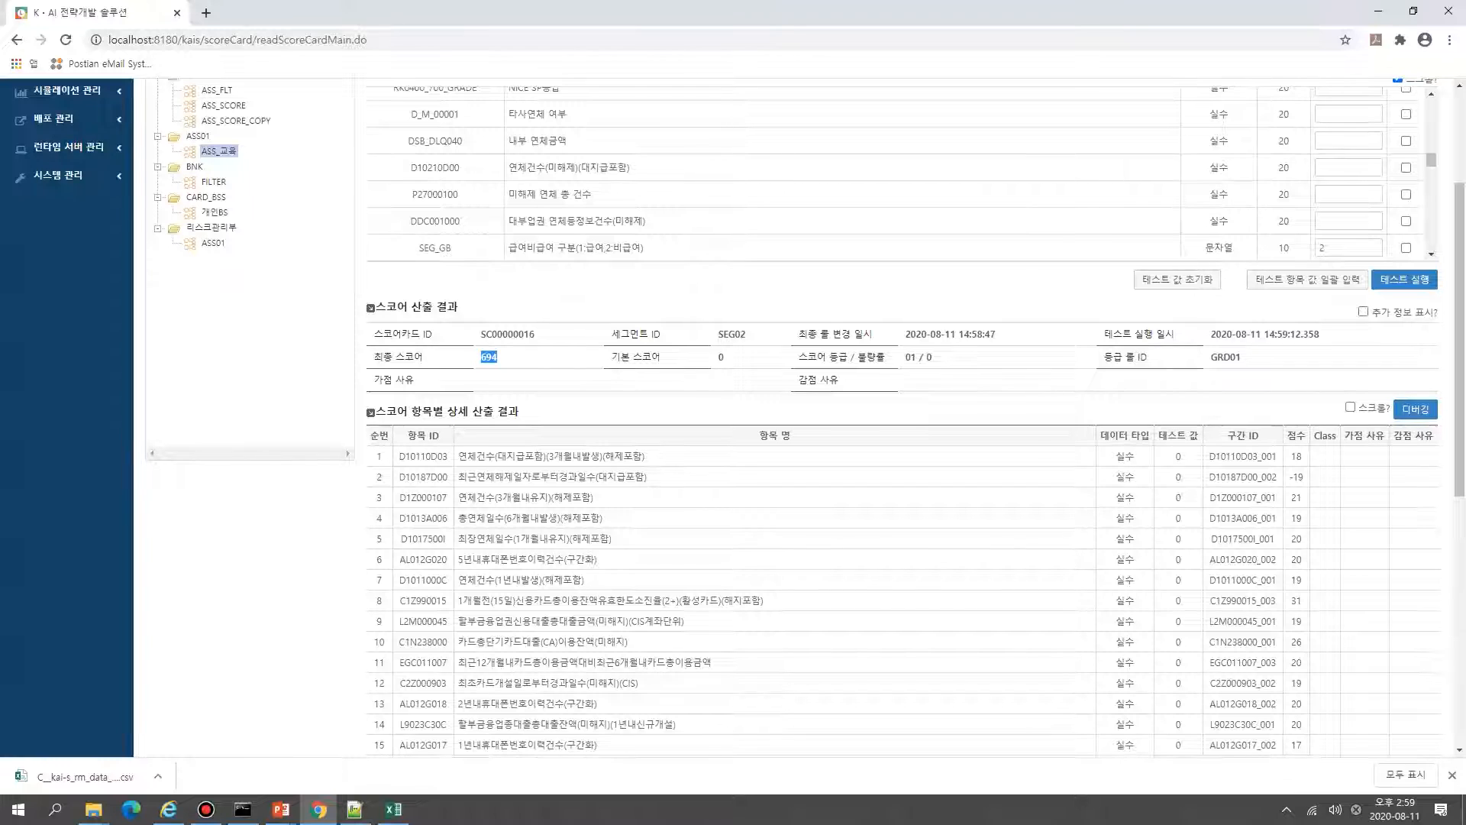
double_click(732, 334)
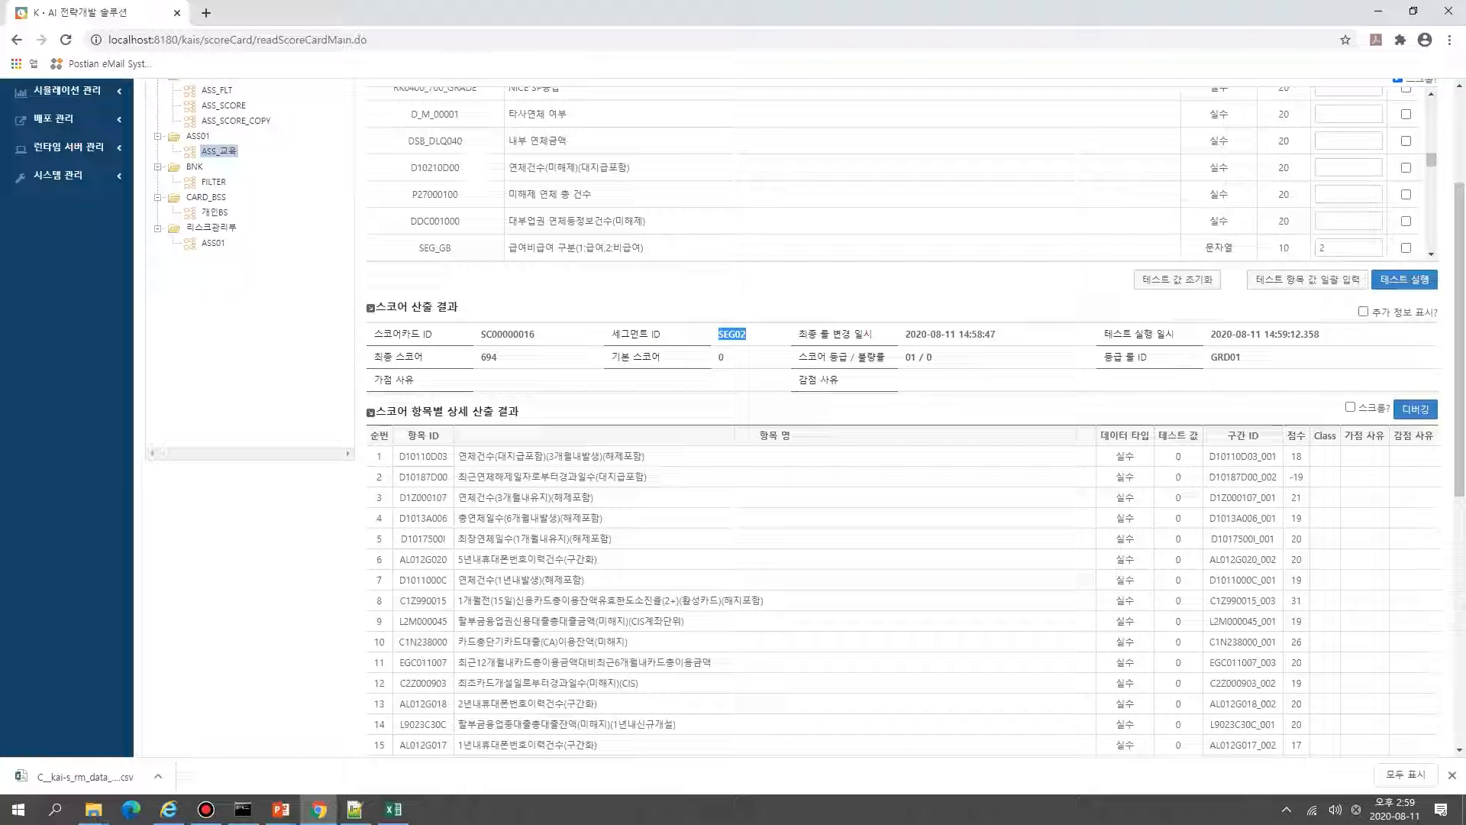
left_click_drag(905, 357, 933, 357)
left_click(944, 357)
double_click(1225, 357)
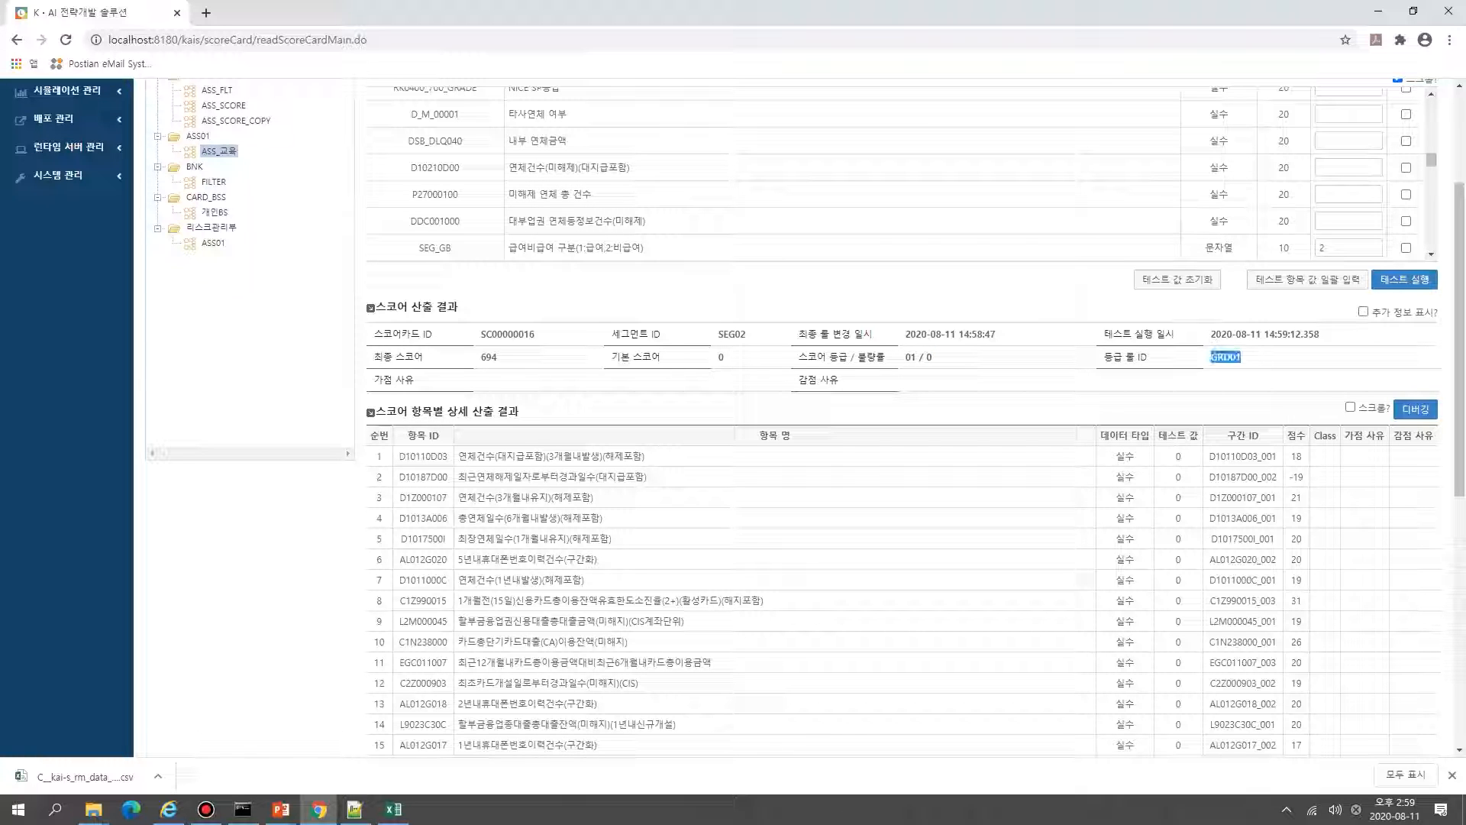
scroll(799, 412, "up", 5)
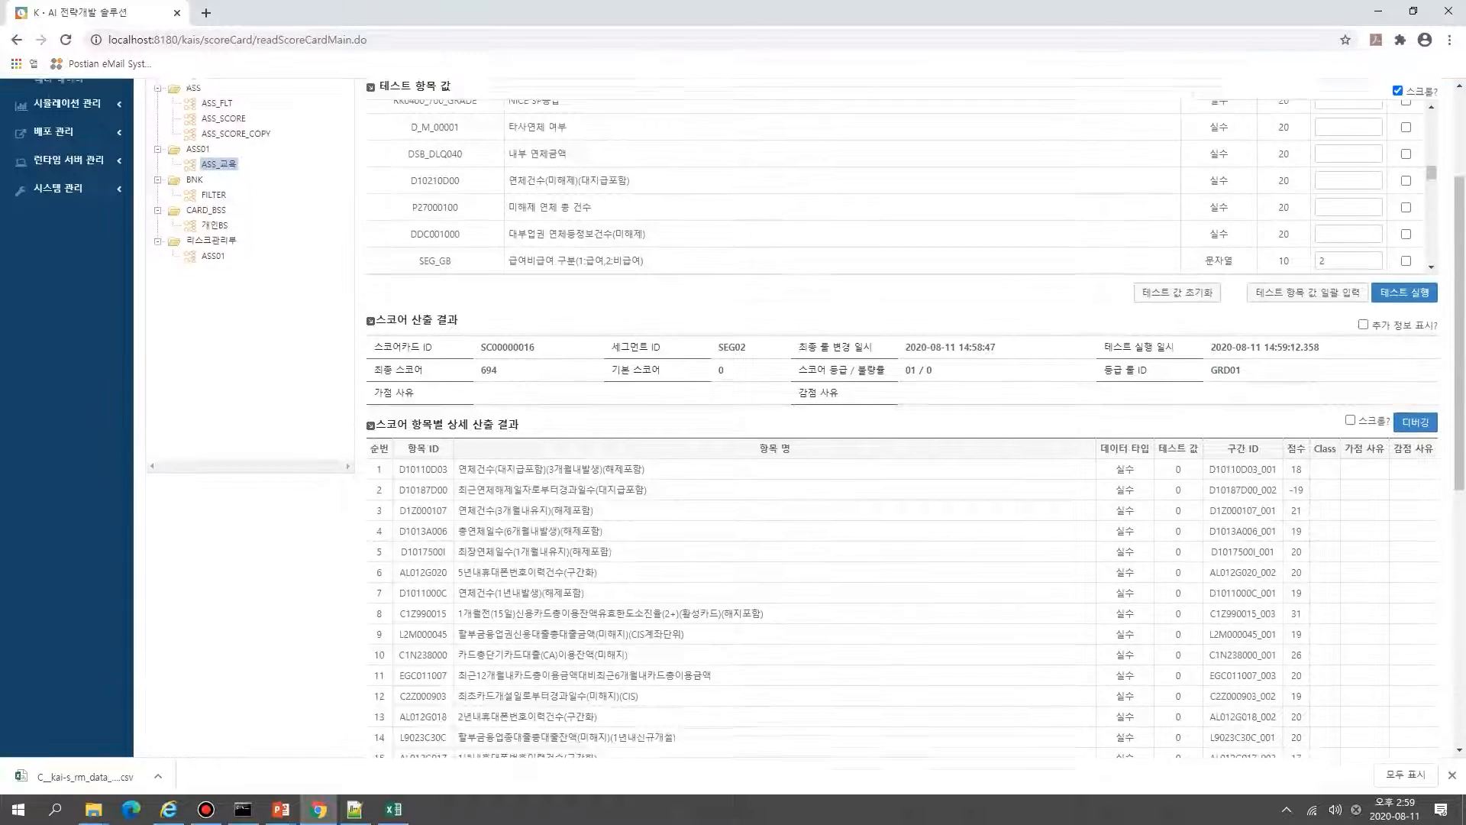
scroll(799, 413, "up", 5)
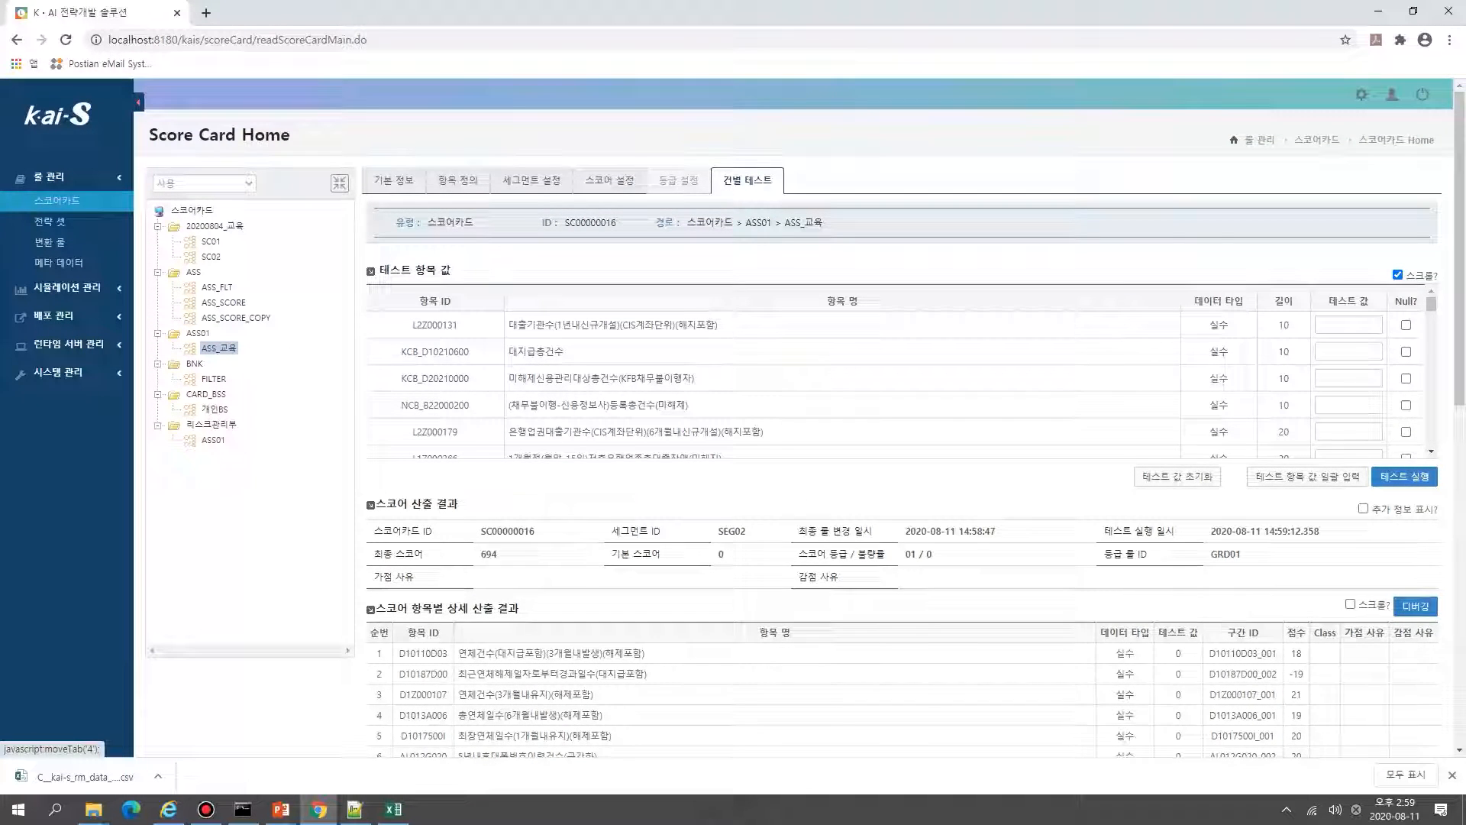
Step: Review the scorecard's grade, score, segment and item definition settings
left_click(679, 180)
left_click(611, 180)
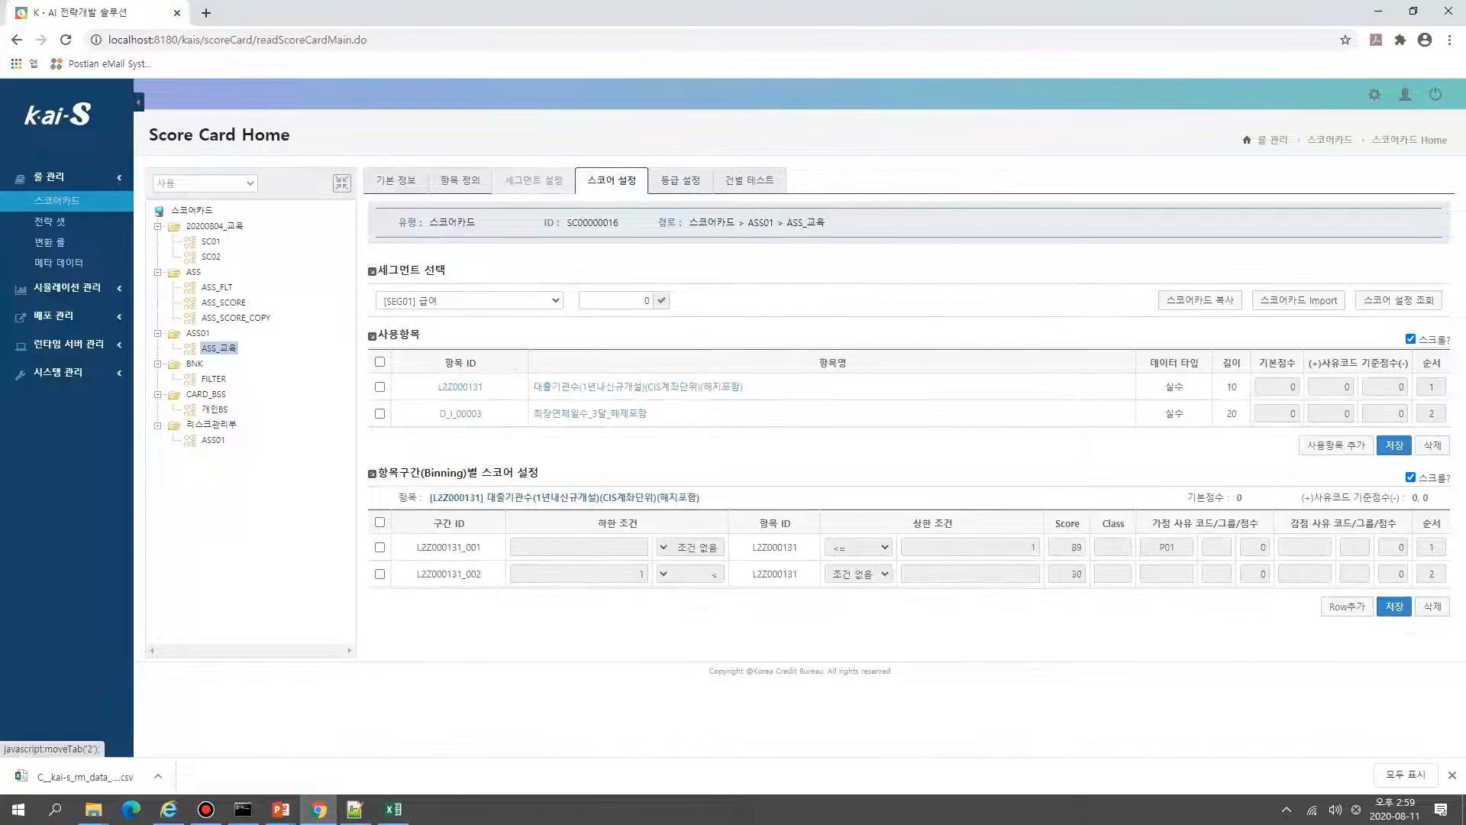
left_click(534, 181)
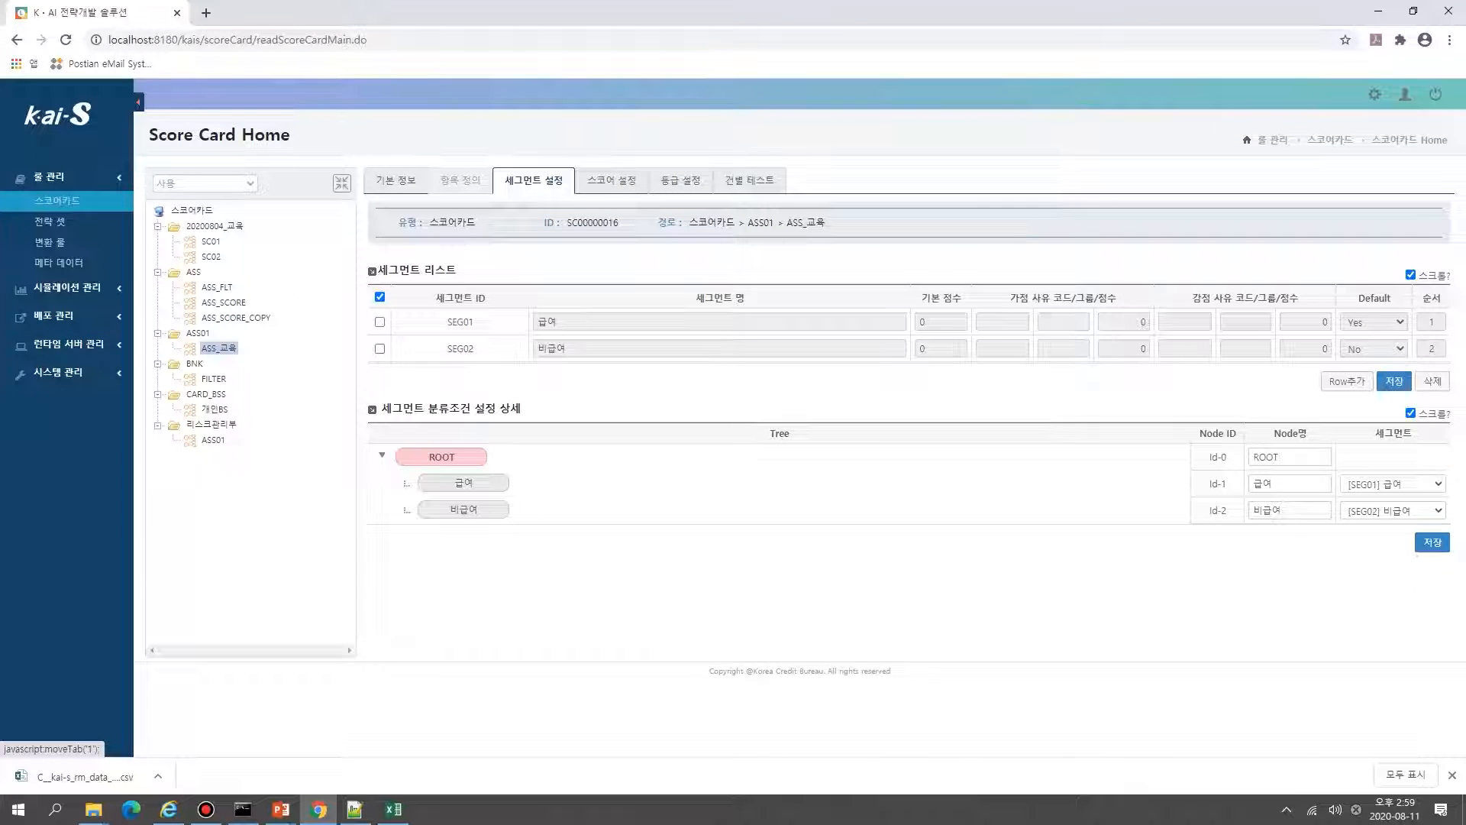
left_click(460, 180)
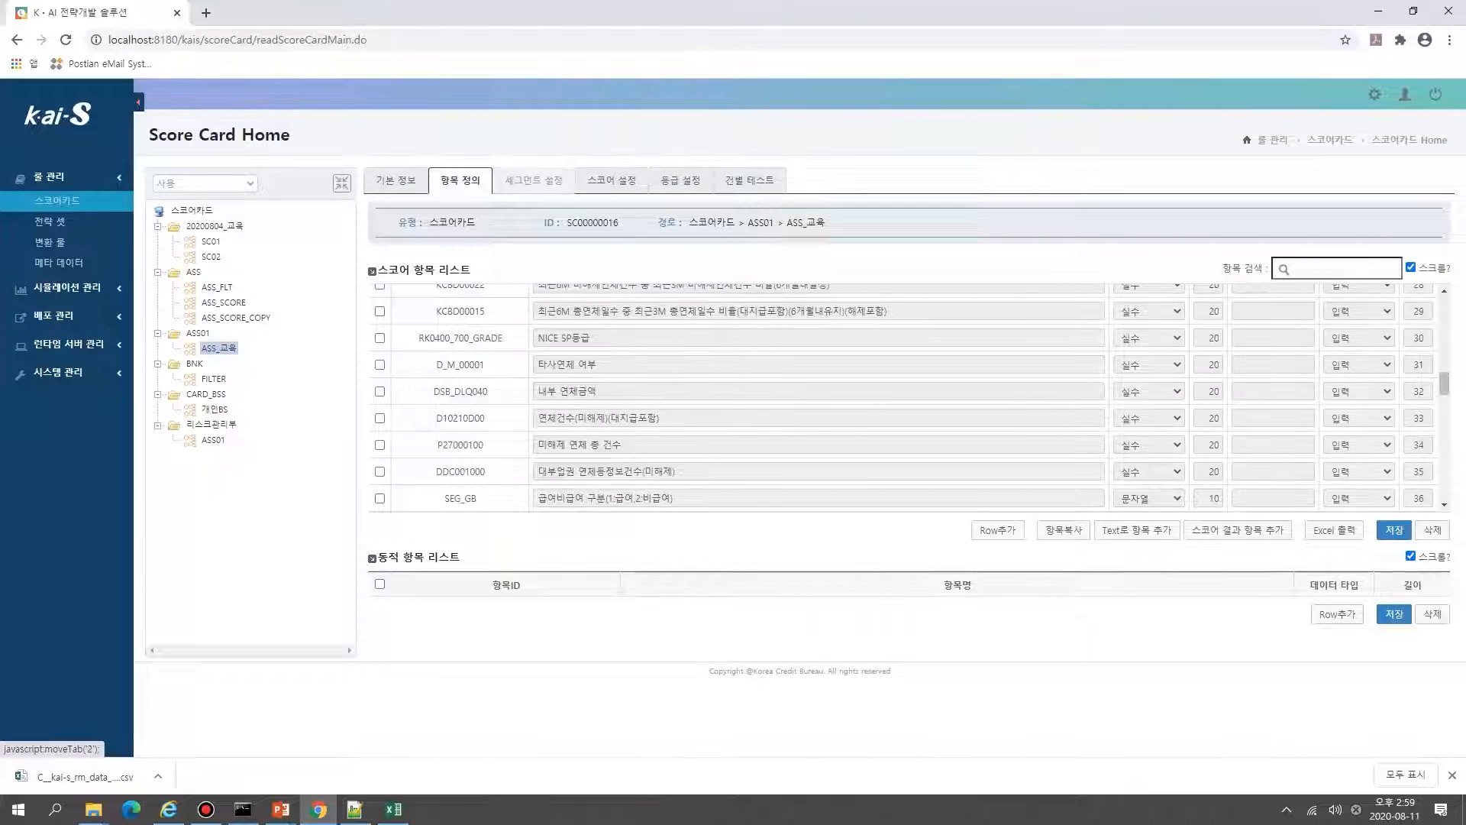
left_click(533, 180)
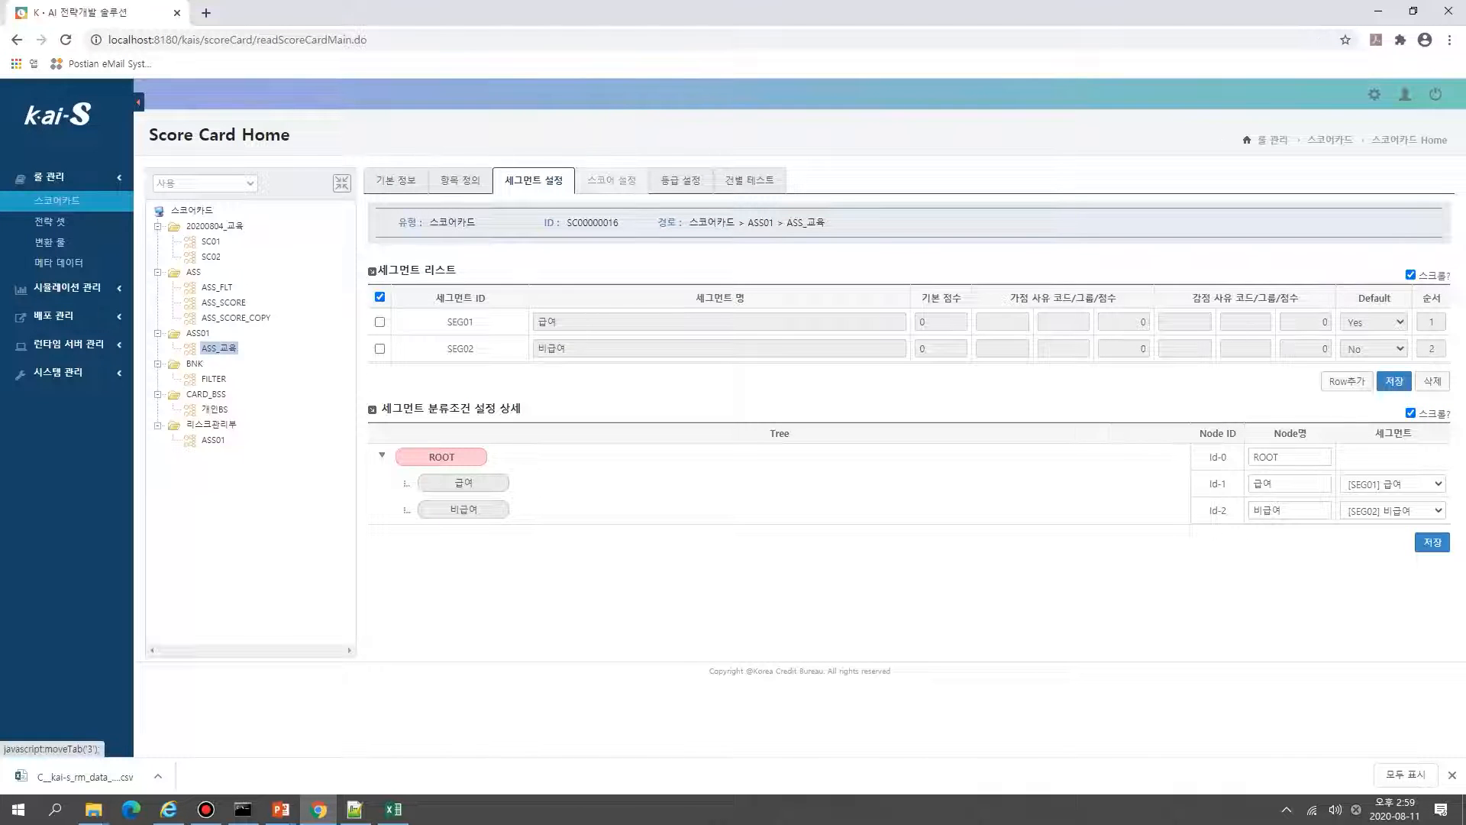
Step: Copy the score settings of segment SEG0 from scorecard ASS_SCORE into [SEG01] 급여, replacing its existing settings, and view copied item L2017300H
left_click(611, 180)
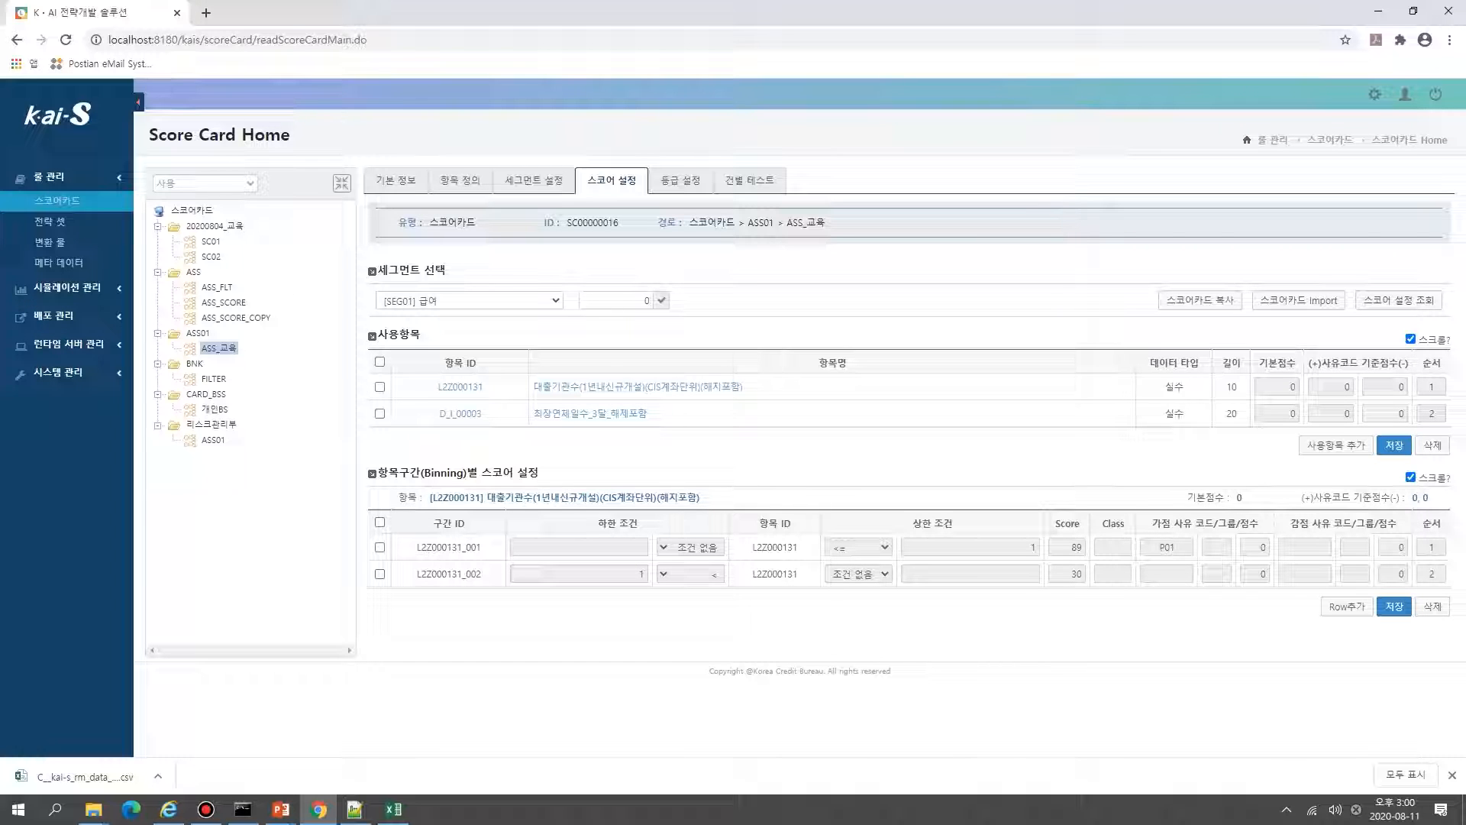
left_click(1199, 299)
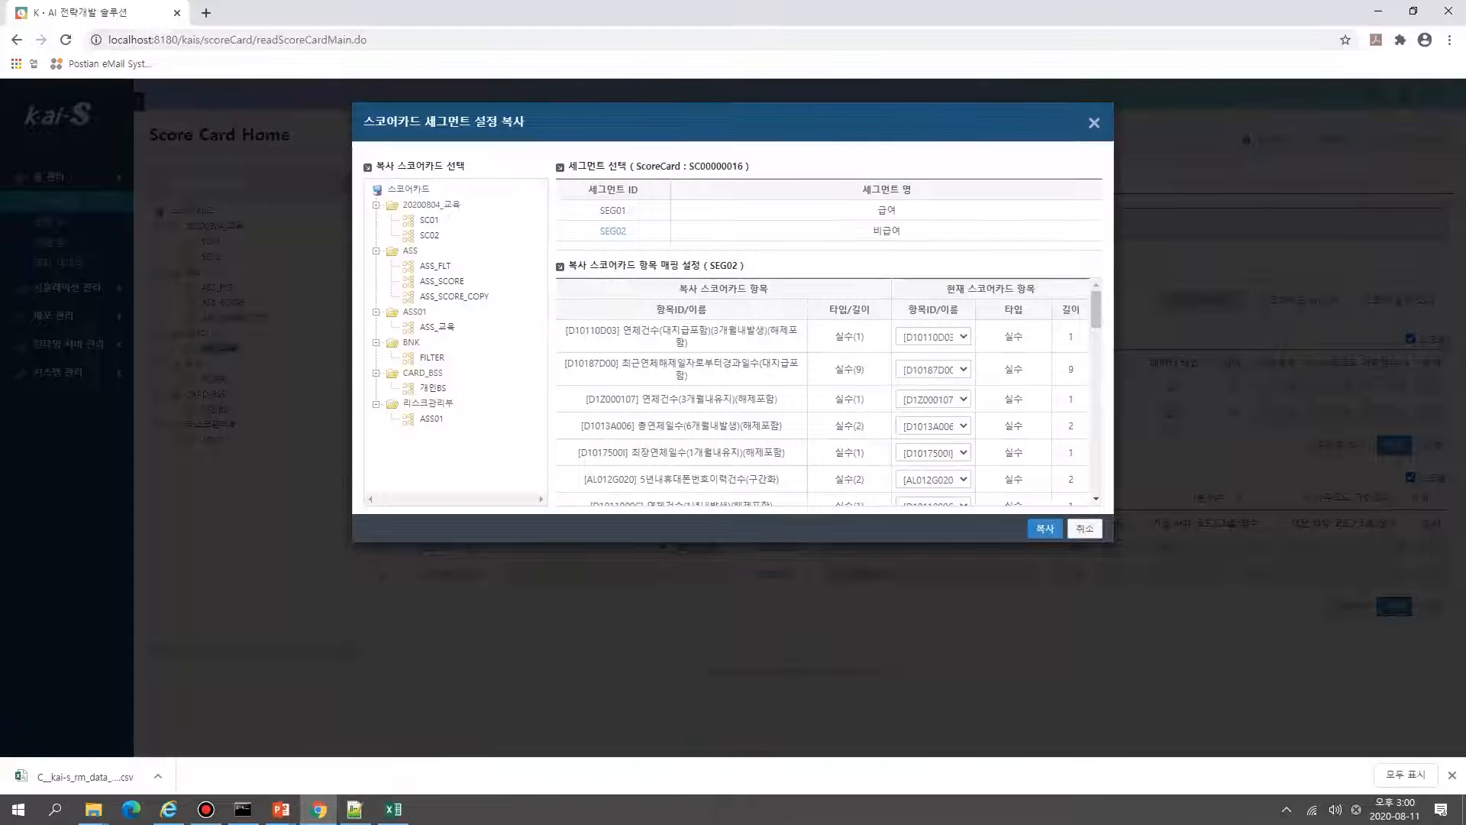
left_click(441, 281)
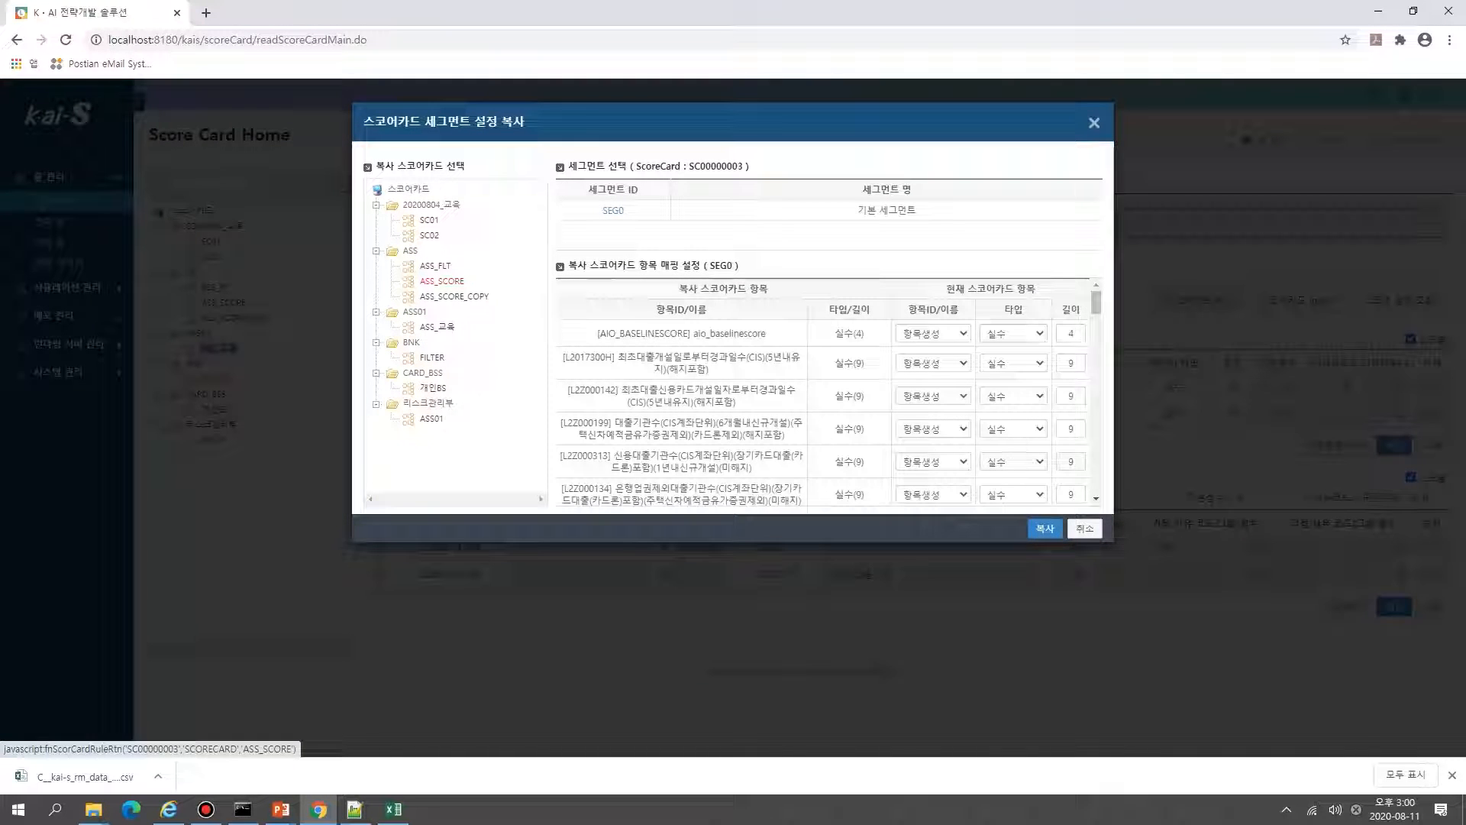
left_click(612, 210)
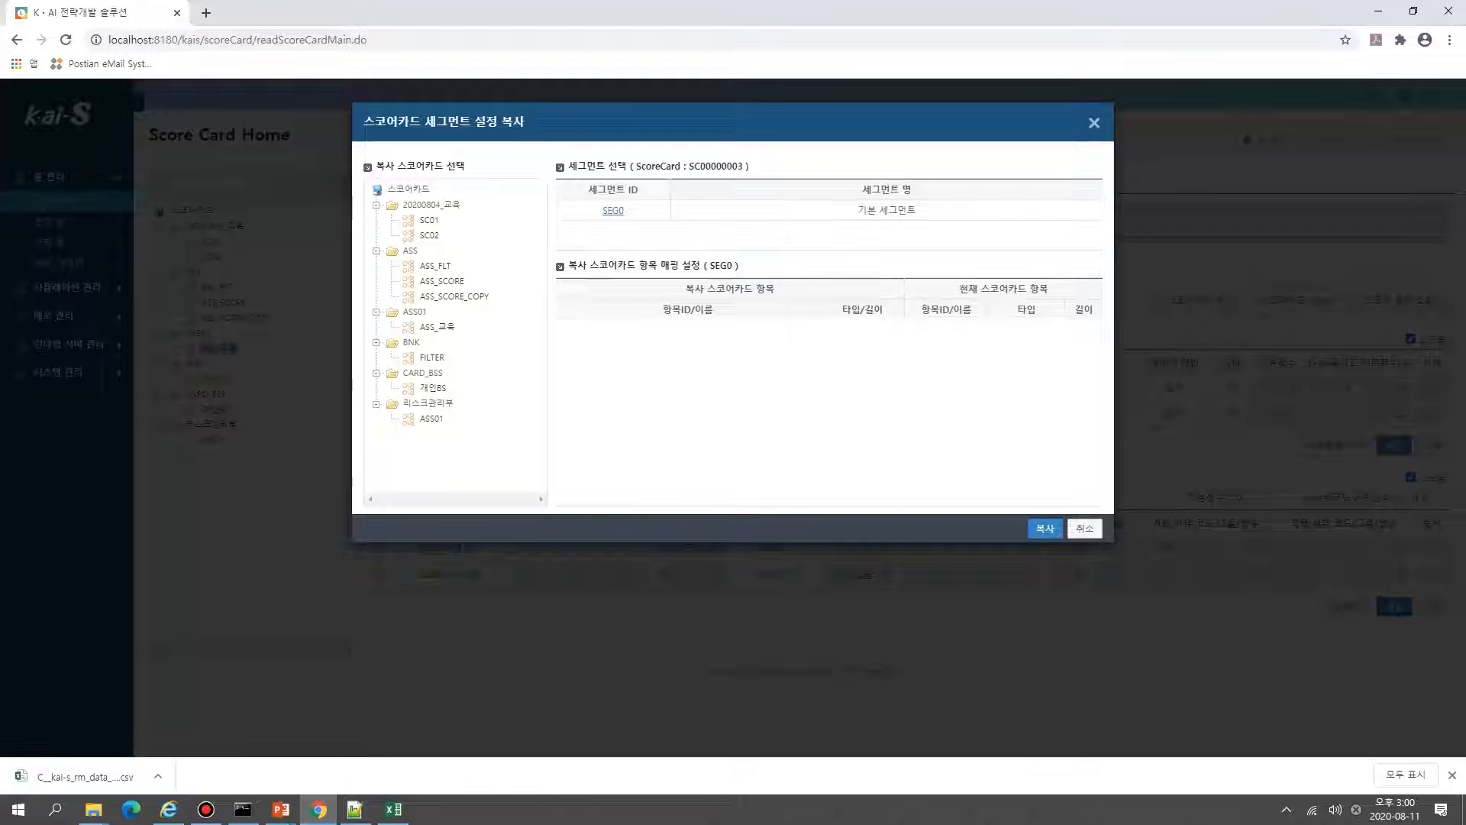
scroll(829, 393, "down", 15)
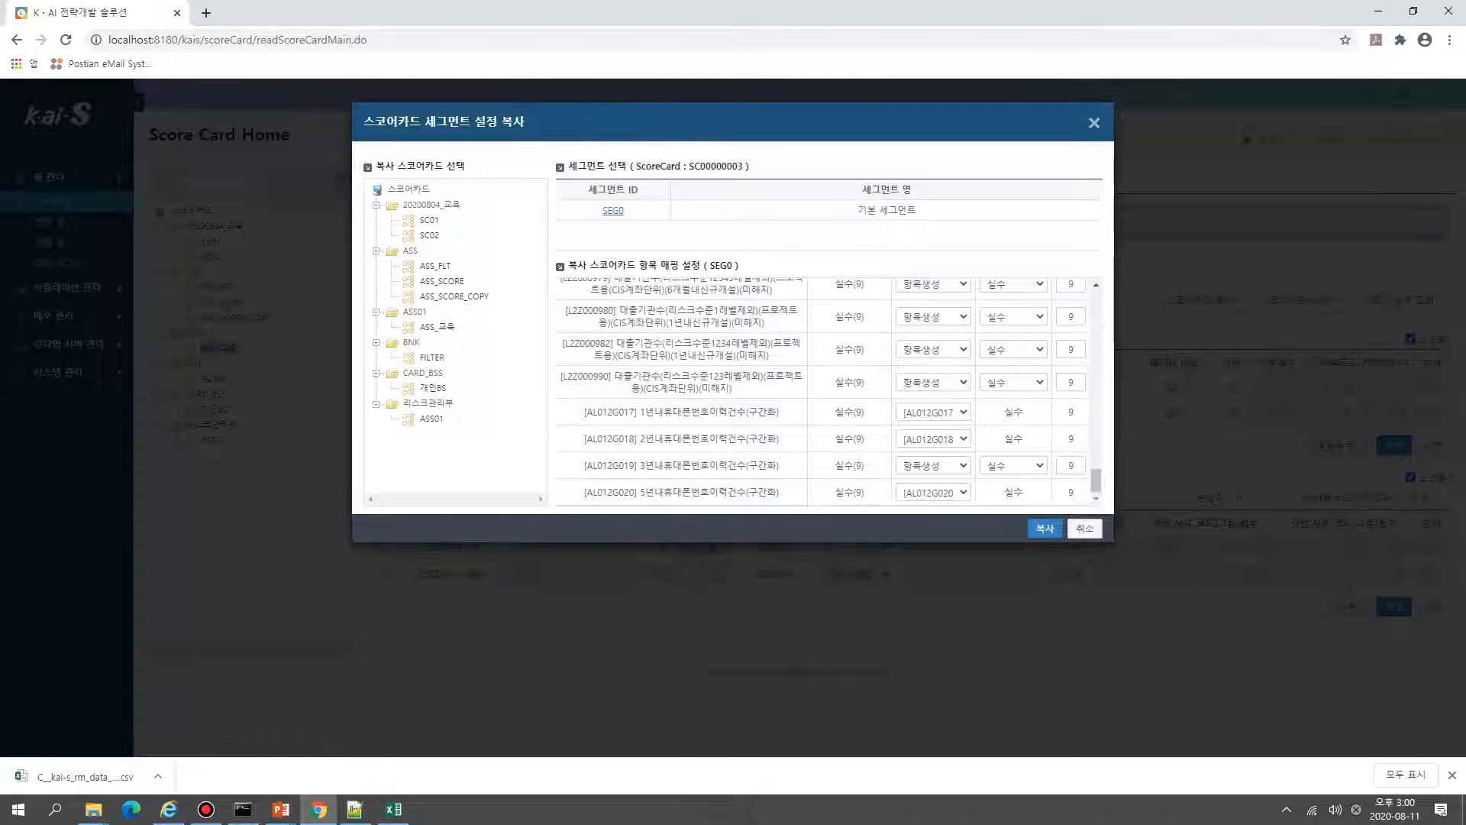
left_click(1046, 528)
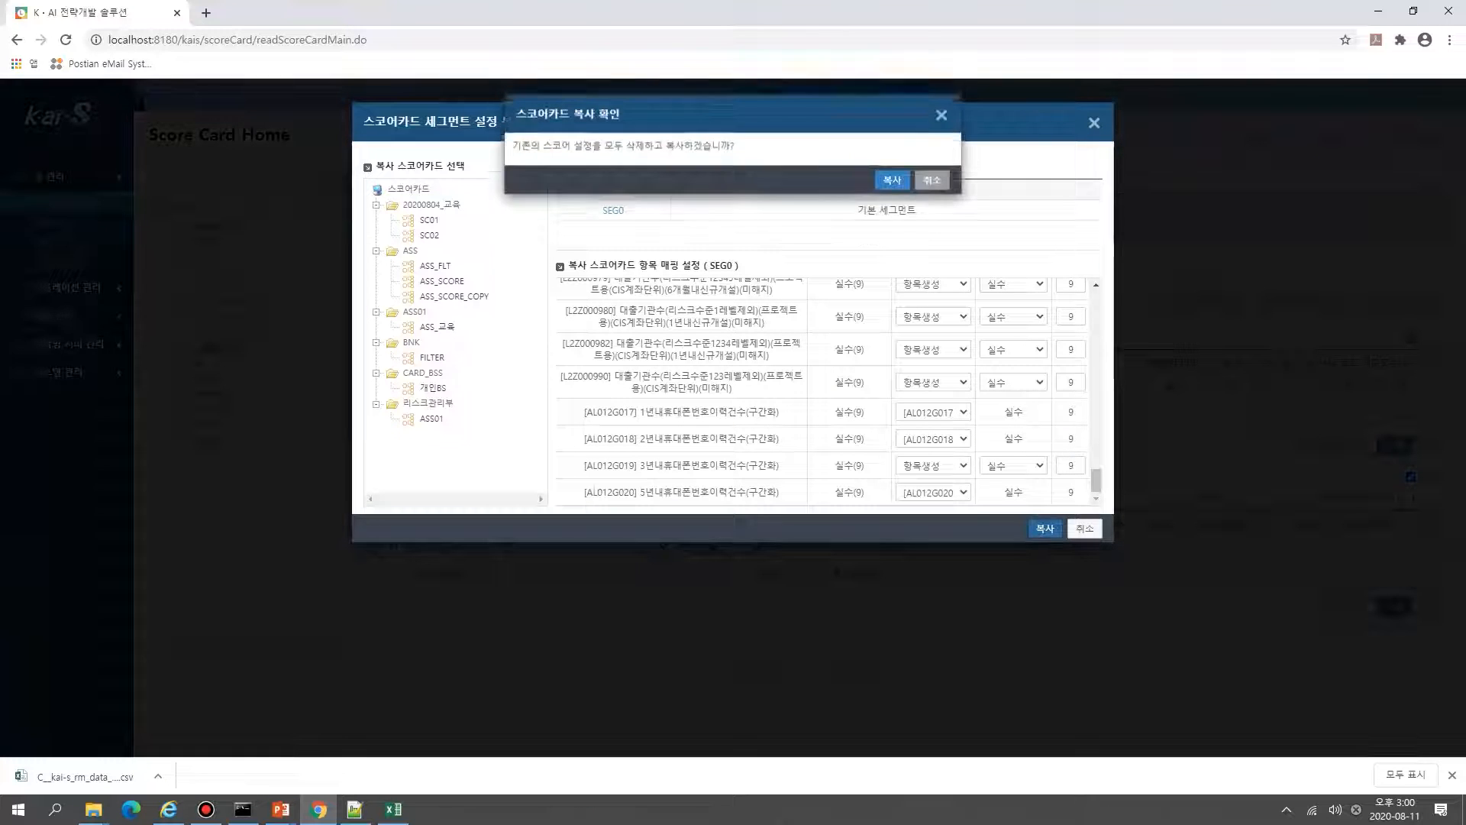
left_click(893, 187)
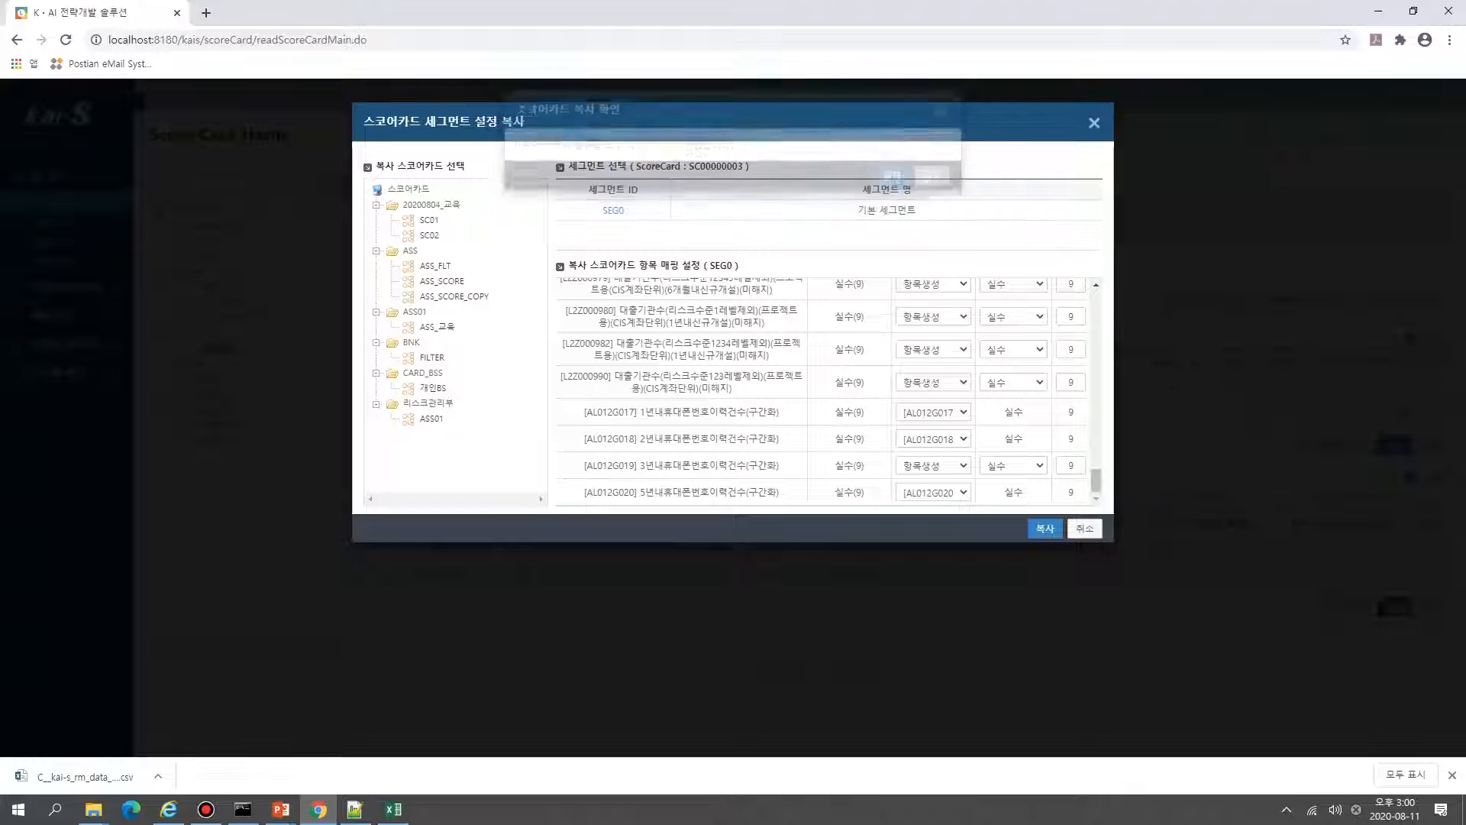
key("Return")
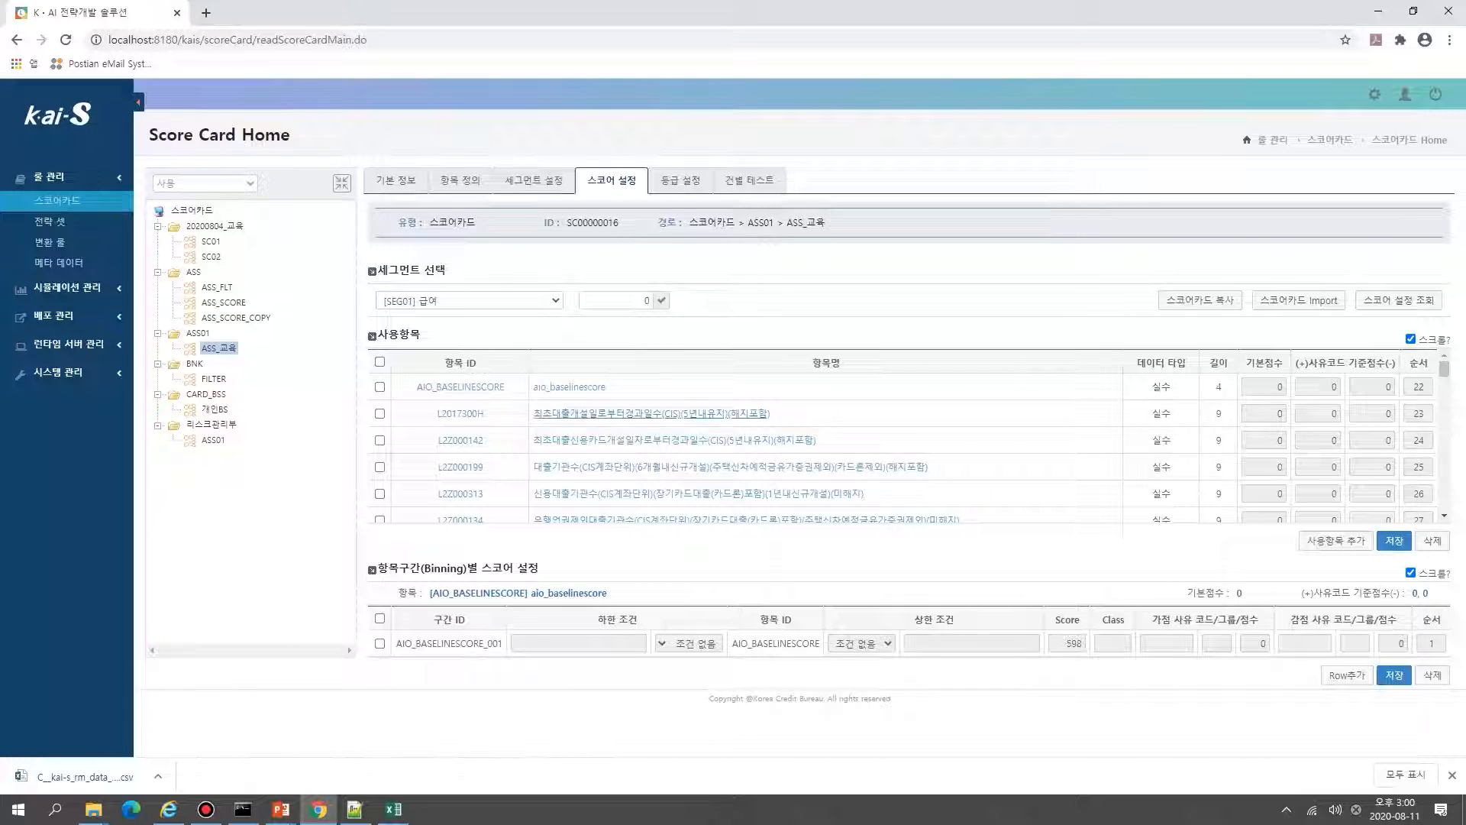
left_click(649, 413)
Step: Locate the SEG_GB item among the single-case test inputs by searching the page for "SEG"
left_click(678, 181)
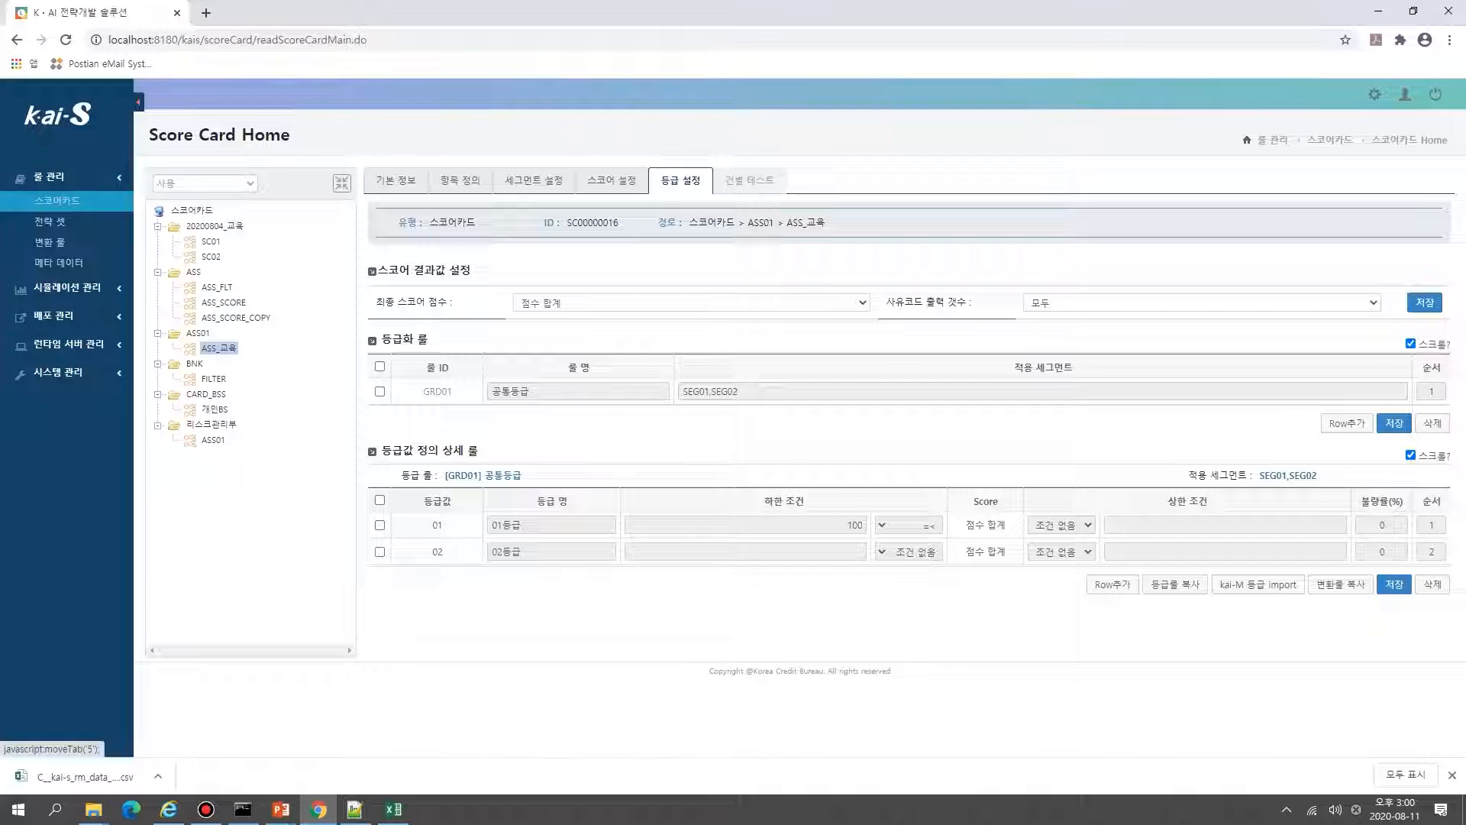
left_click(749, 180)
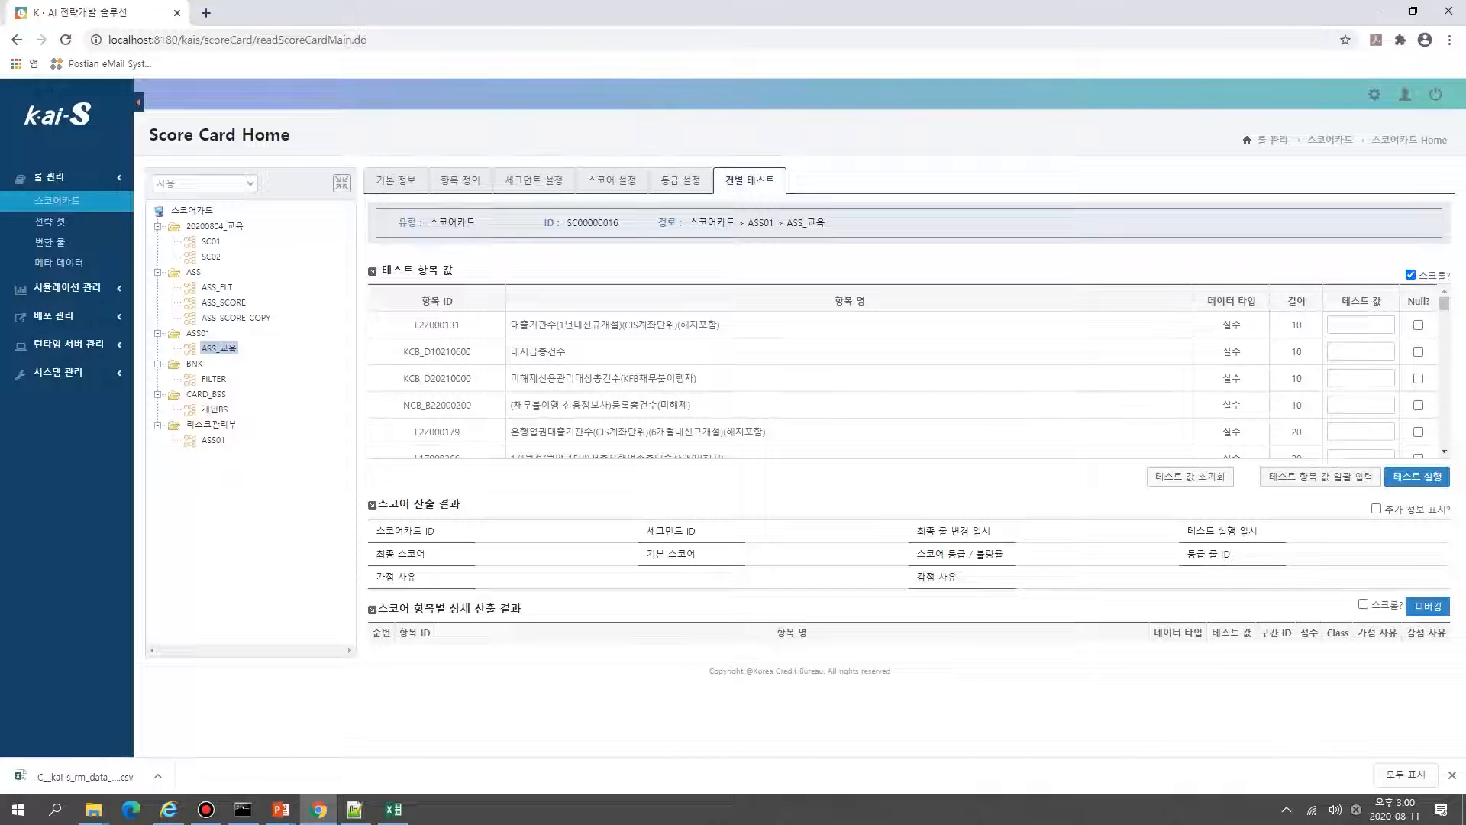
scroll(905, 374, "down", 10)
scroll(904, 374, "down", 3)
scroll(905, 374, "up", 5)
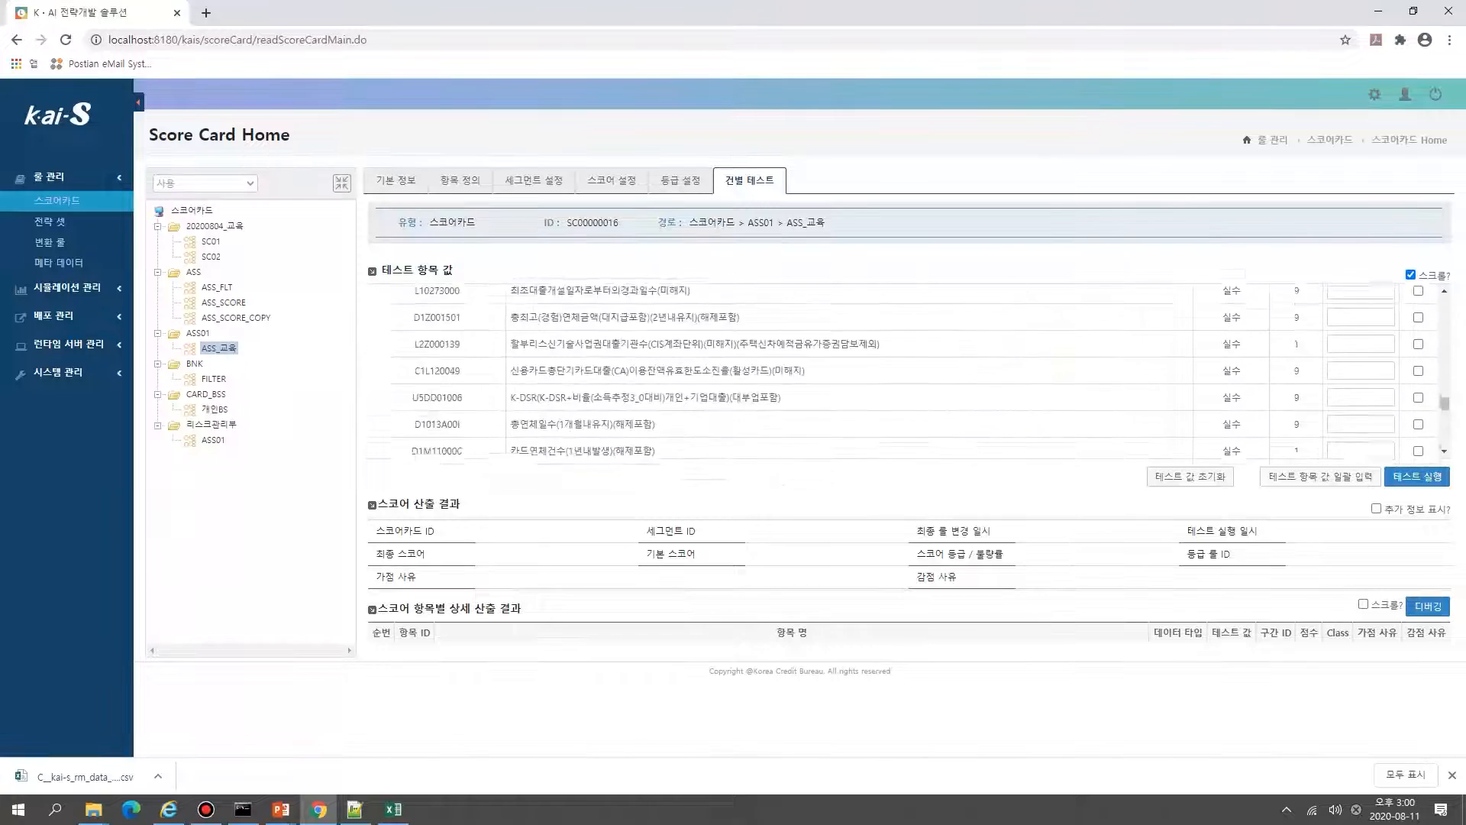
scroll(905, 372, "up", 4)
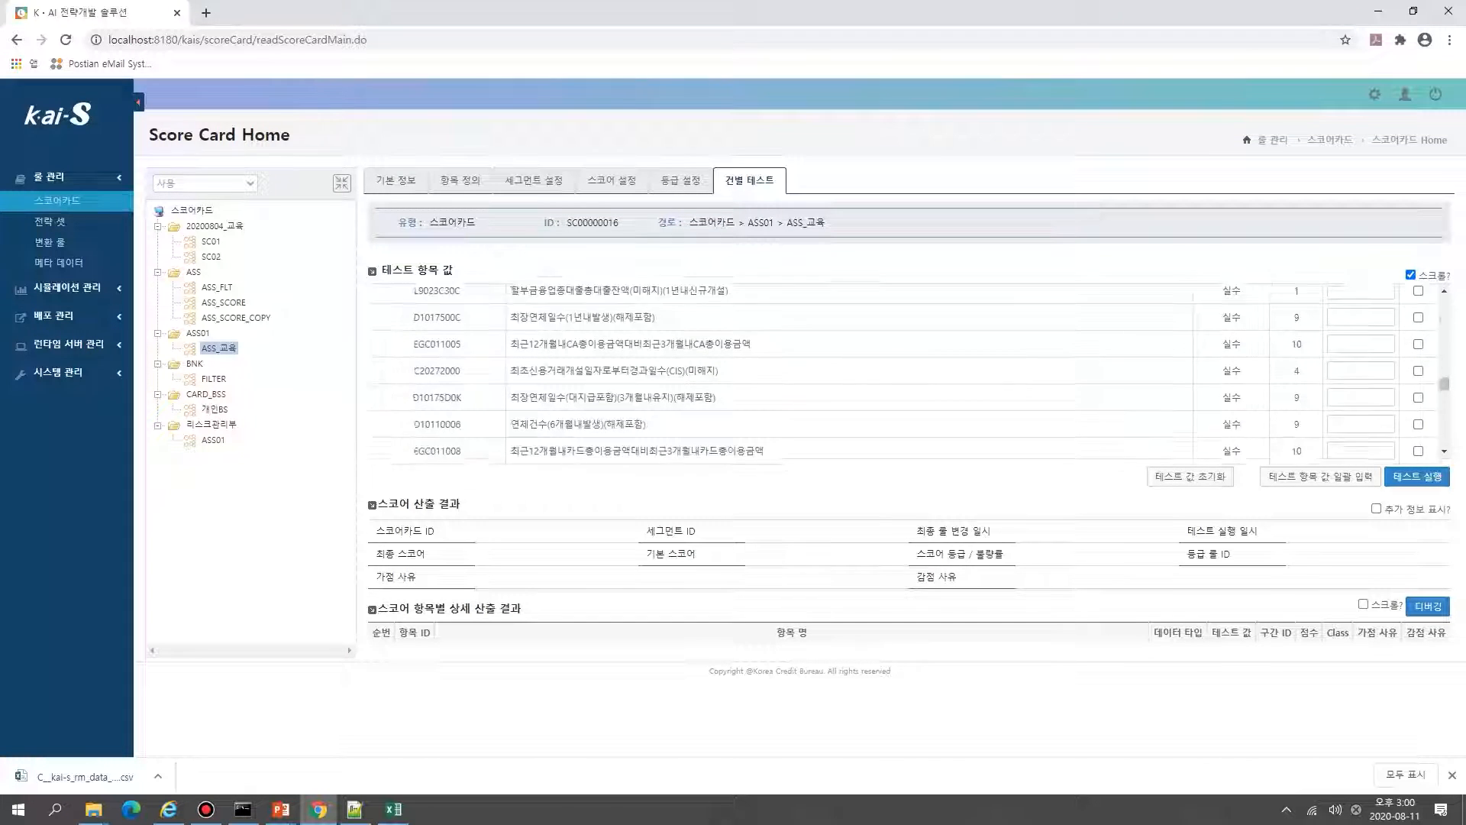
scroll(905, 371, "up", 3)
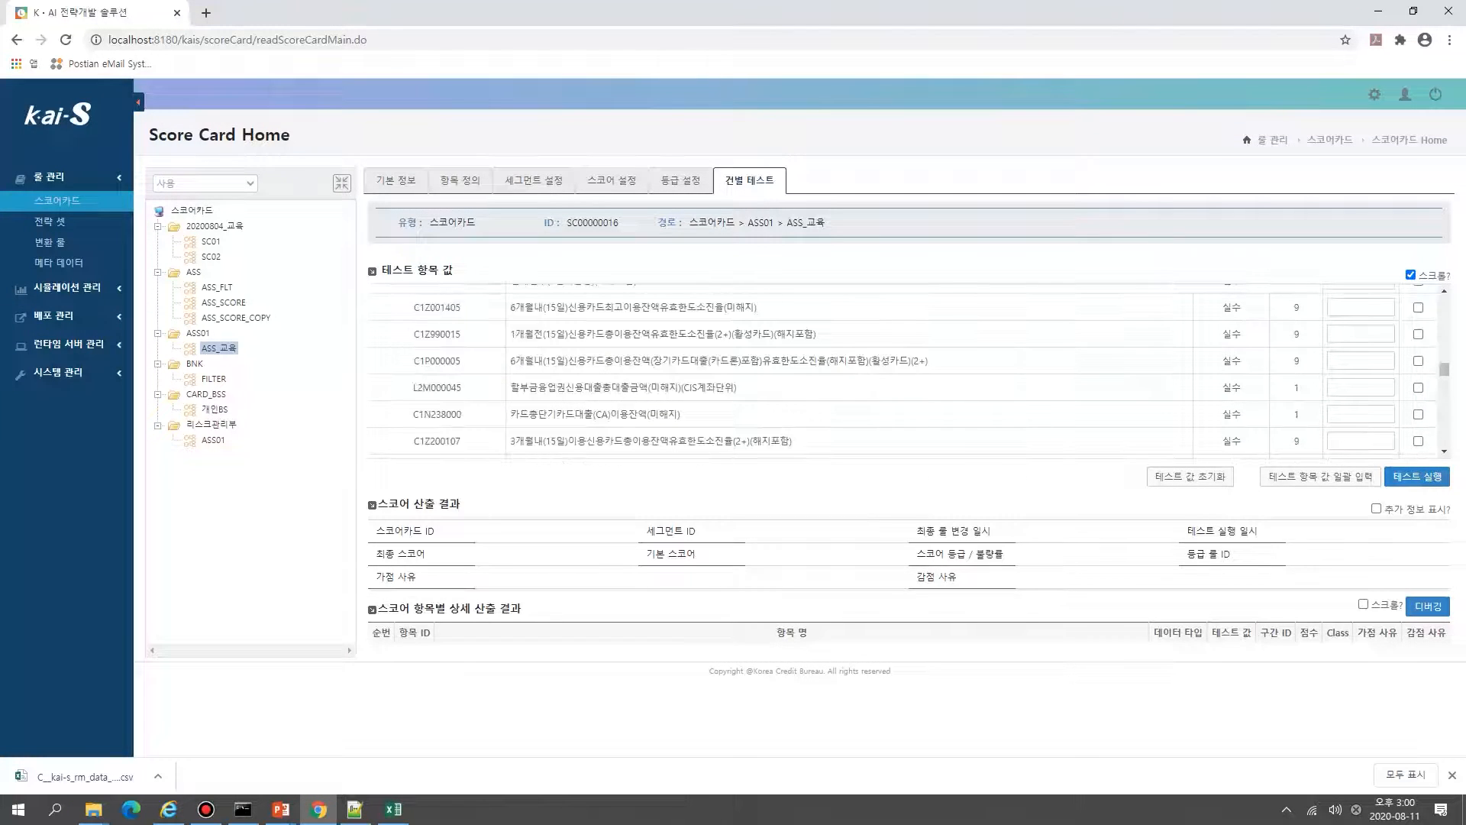
key("ctrl+f")
type("ㄴ")
key("BackSpace")
key("Hangul")
type("SEG")
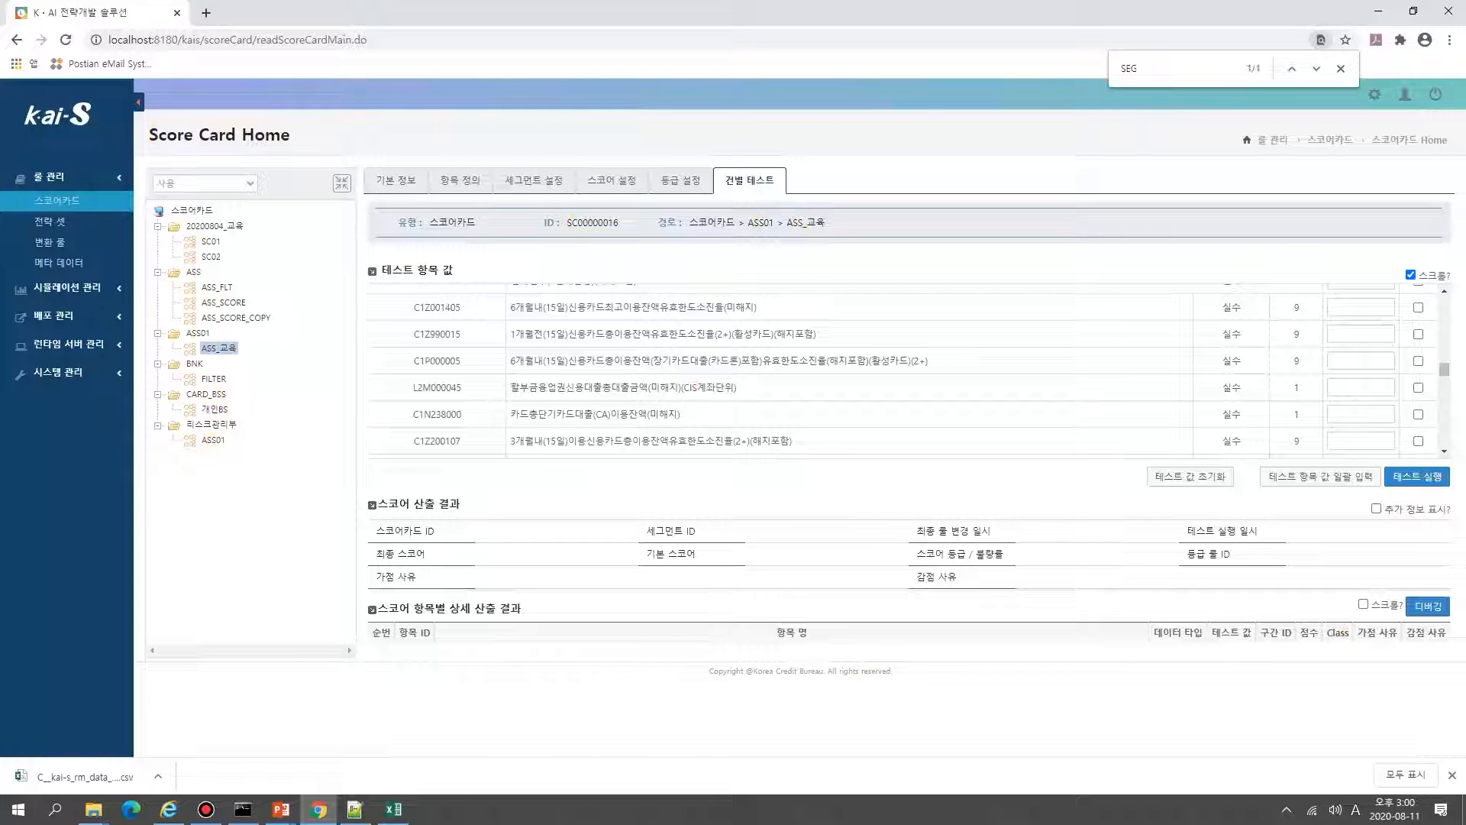
key("Return")
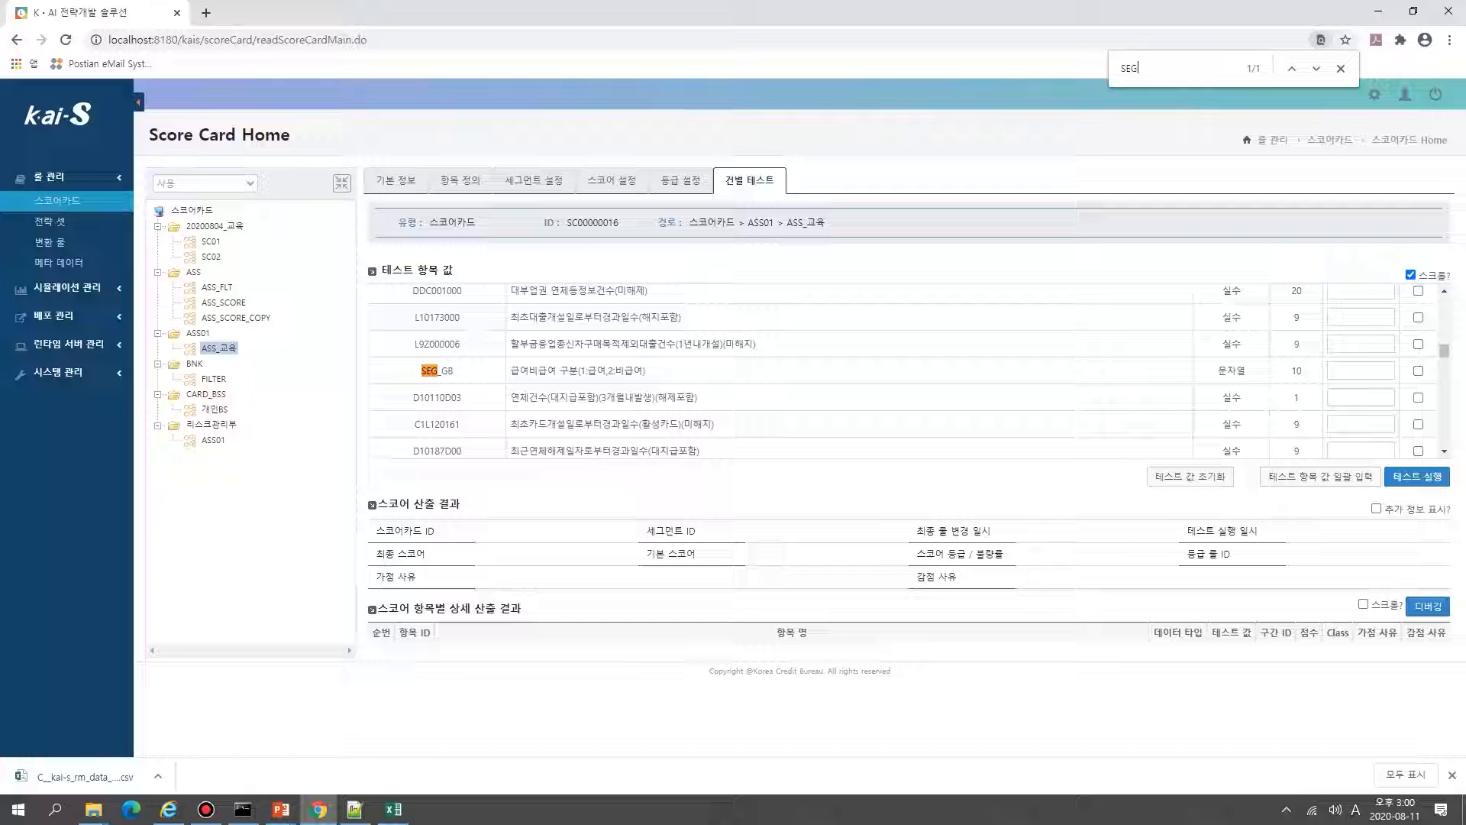
Step: Set the SEG_GB test value to 1 and run the single-case test
left_click(1361, 370)
type("1")
left_click(1416, 475)
Step: Examine the 급여 test's score result and per-item score details, and return to the scorecard's grade settings
scroll(1416, 476, "down", 1)
scroll(901, 428, "down", 2)
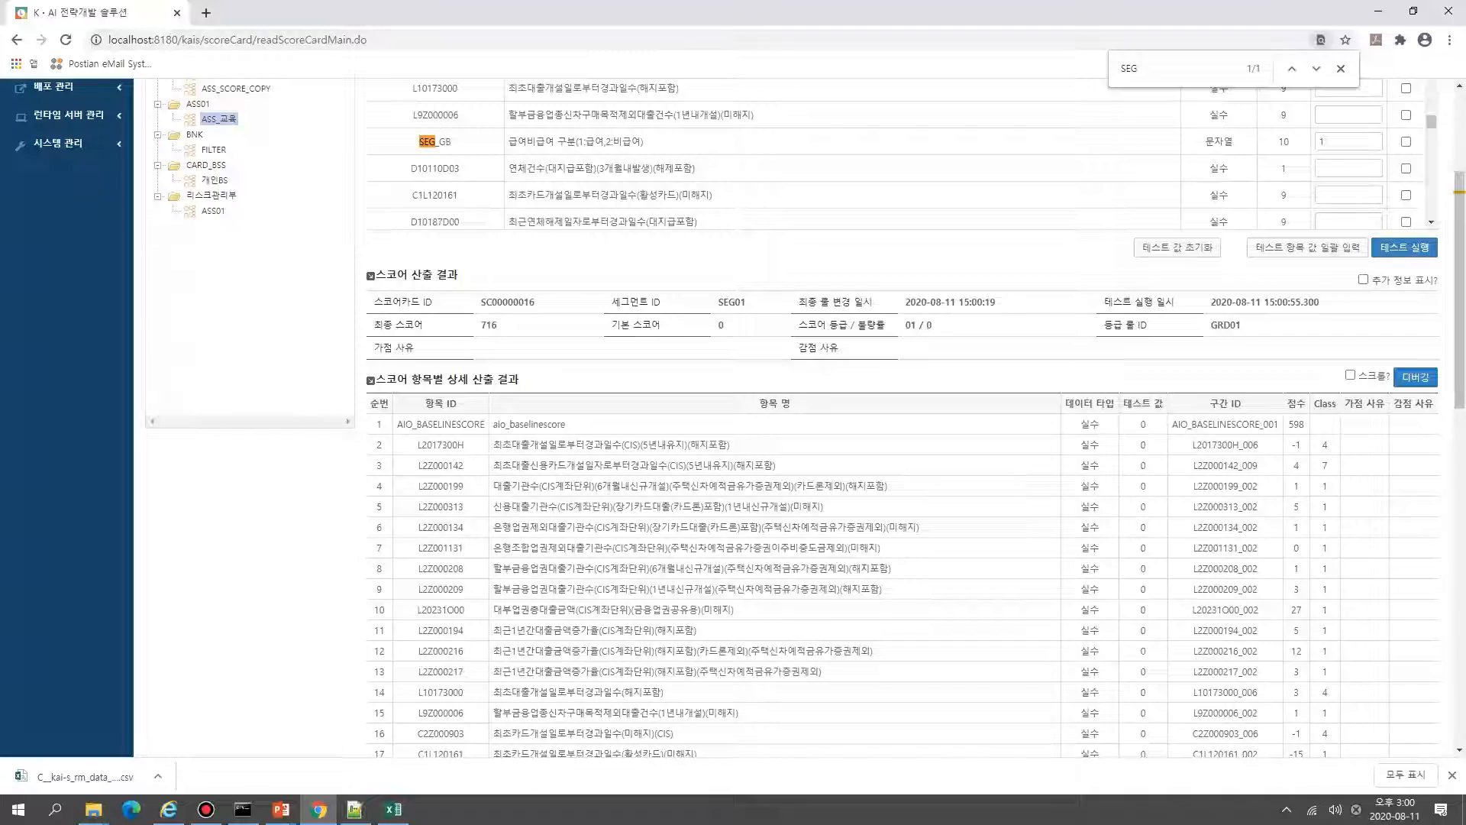
scroll(901, 428, "down", 2)
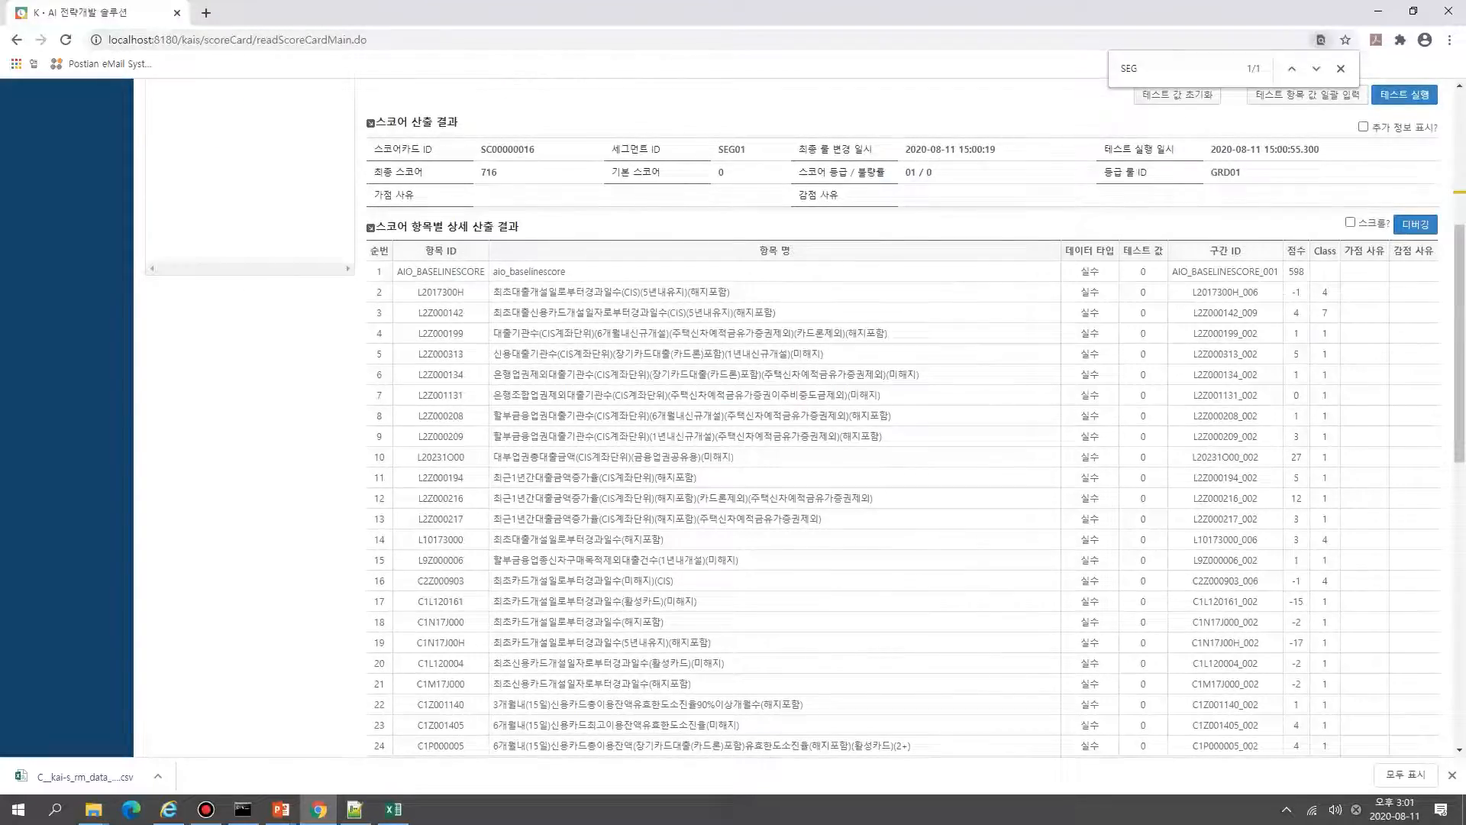
scroll(901, 427, "down", 10)
scroll(901, 428, "up", 12)
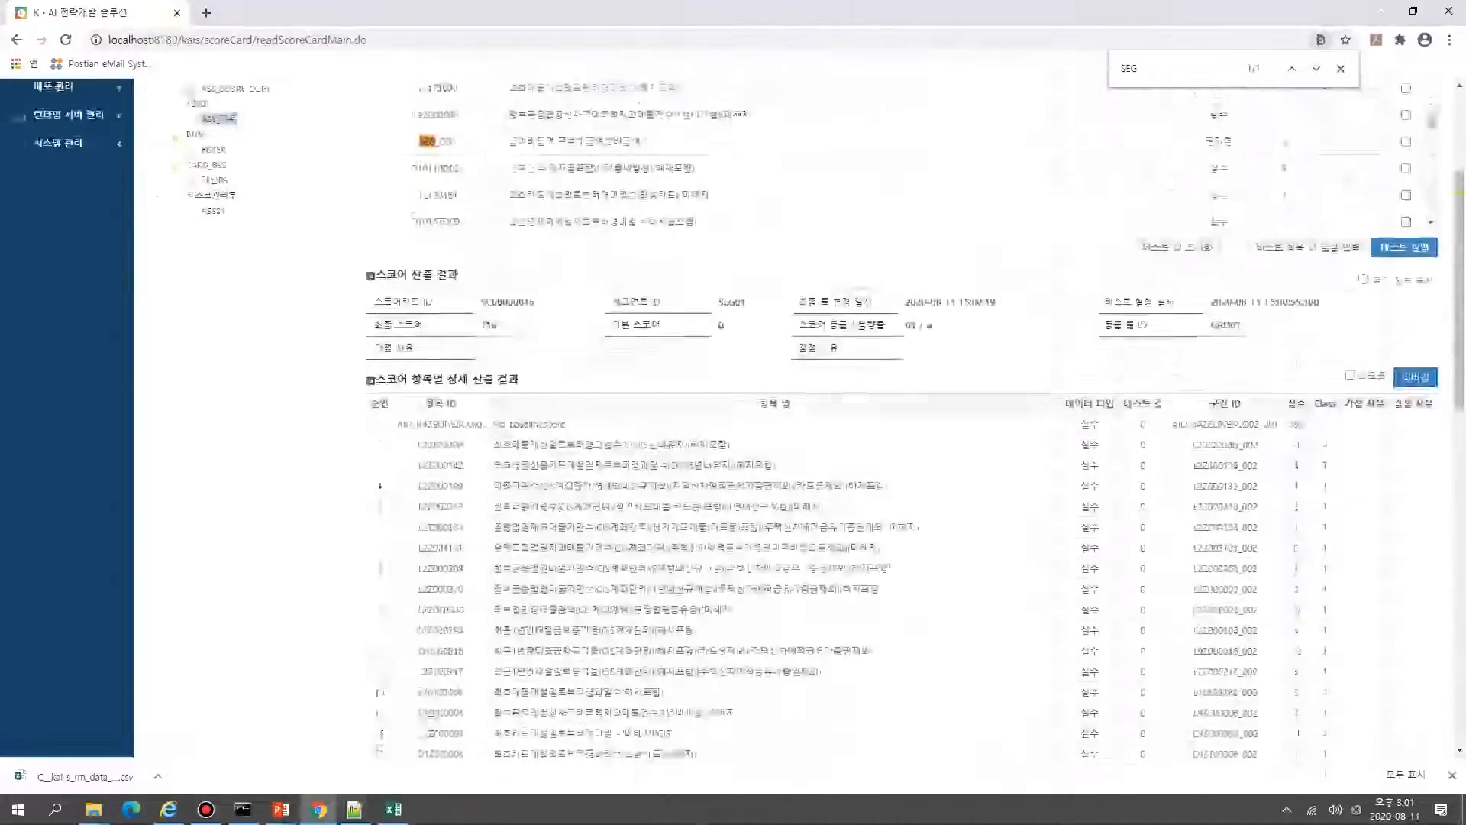
scroll(901, 427, "up", 3)
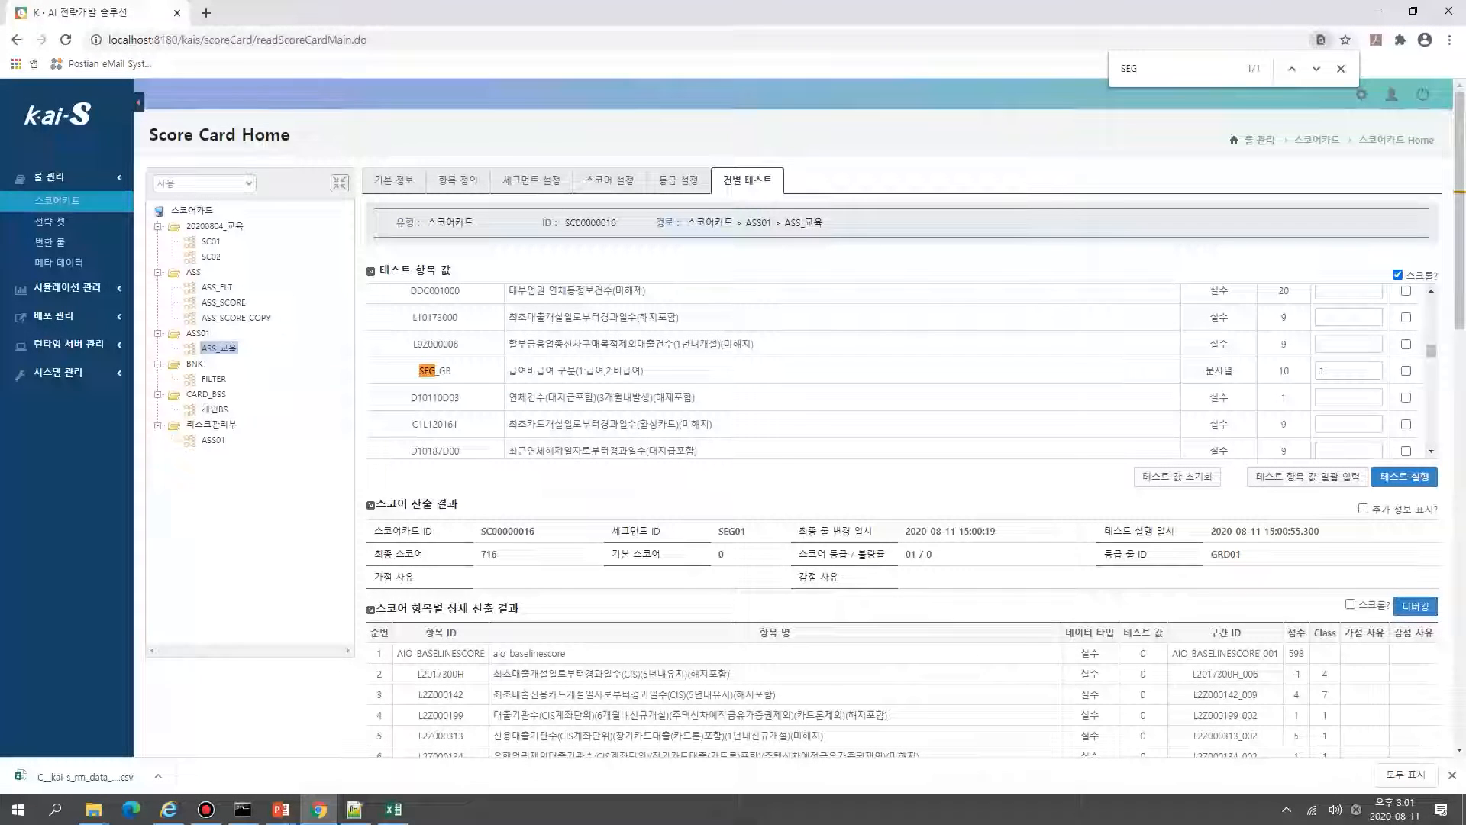
left_click(679, 180)
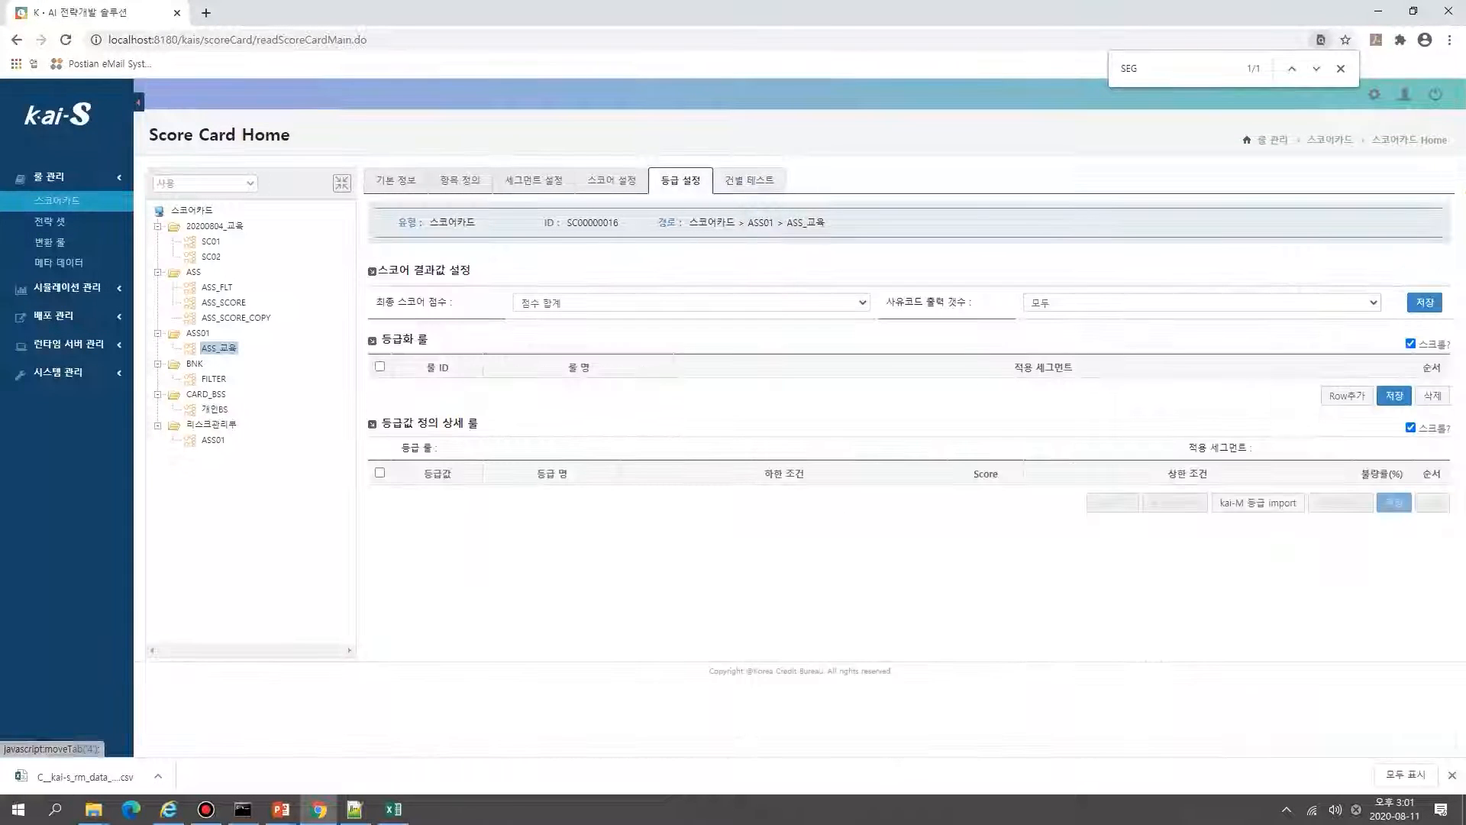
Step: Set the base score of segment [SEG01] 급여 to 598 in the score settings and apply it
left_click(612, 180)
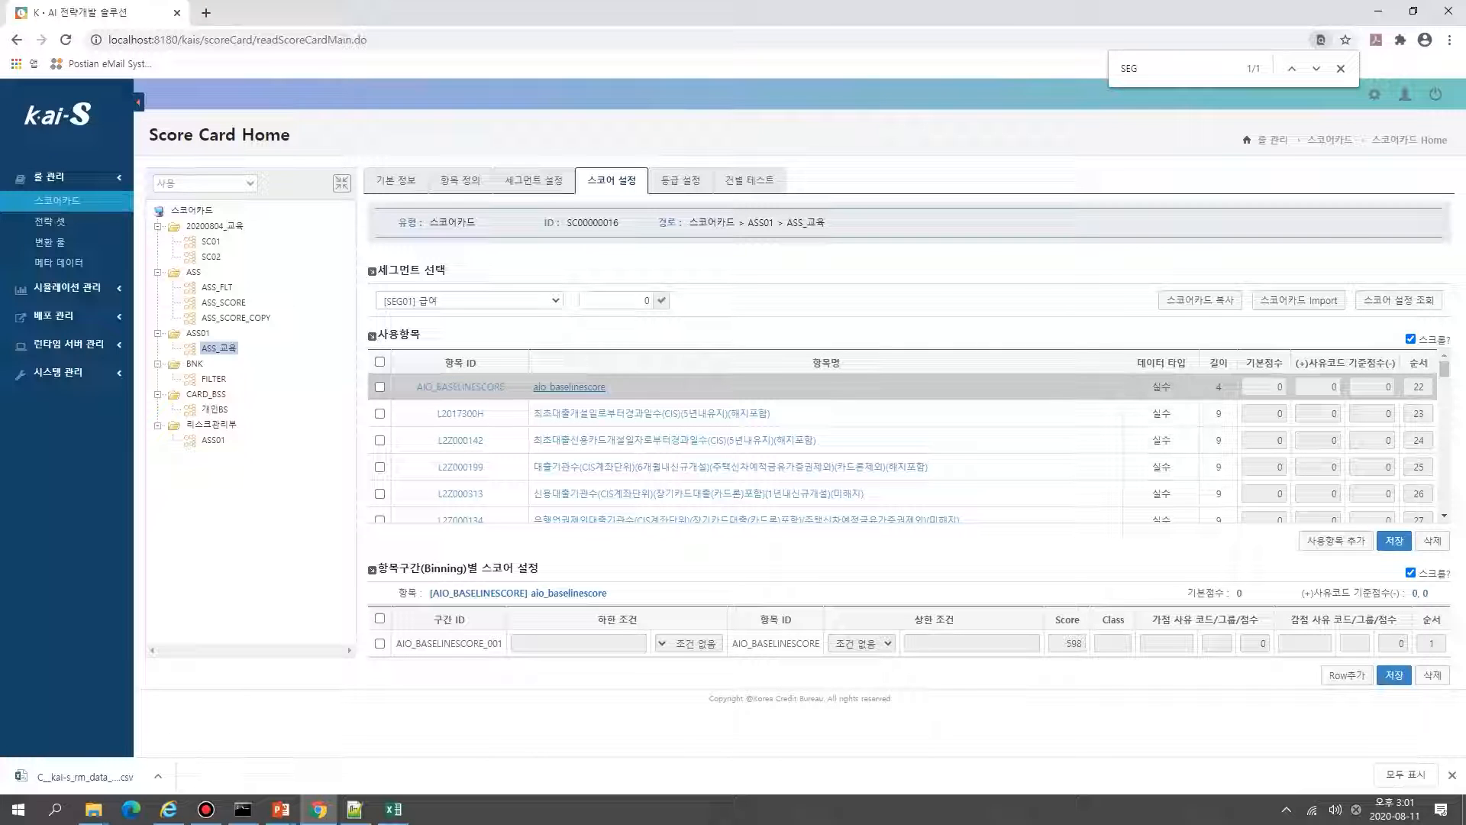
left_click(646, 300)
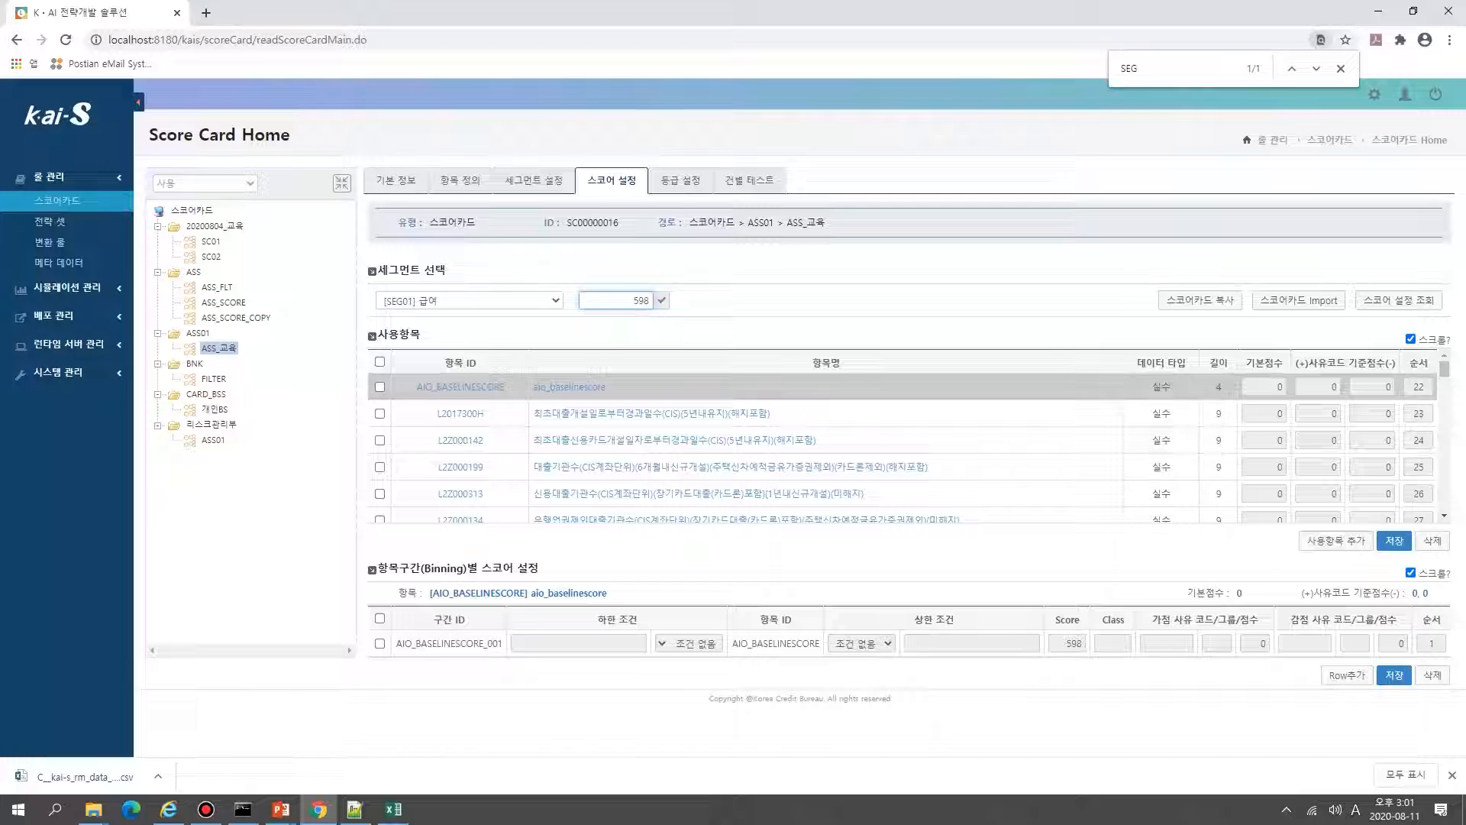
left_click(661, 300)
left_click(933, 187)
Step: Delete the AIO_BASELINESCORE item from the items used by segment [SEG01] 급여
left_click(379, 387)
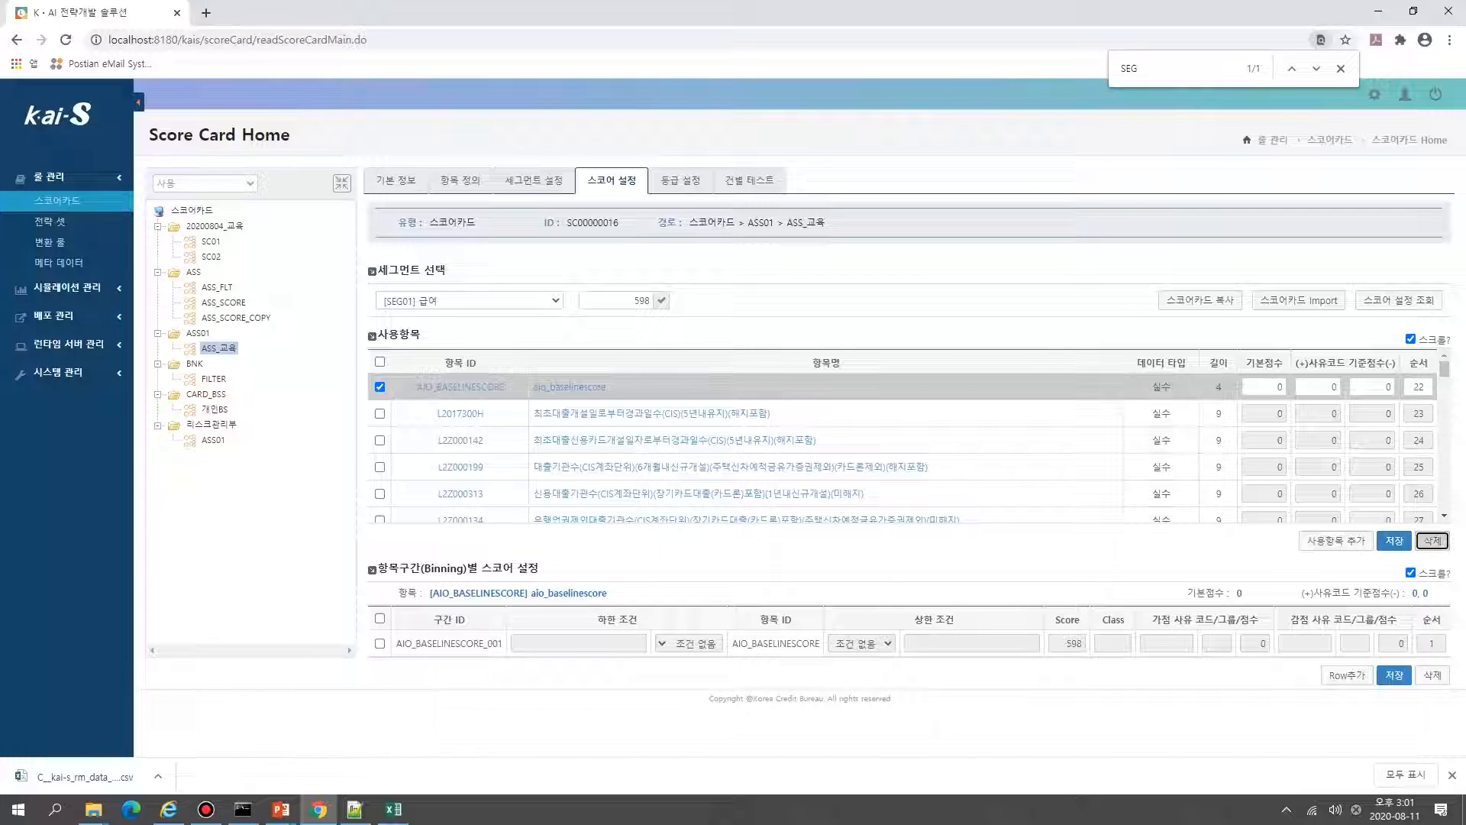
left_click(1432, 541)
key("Return")
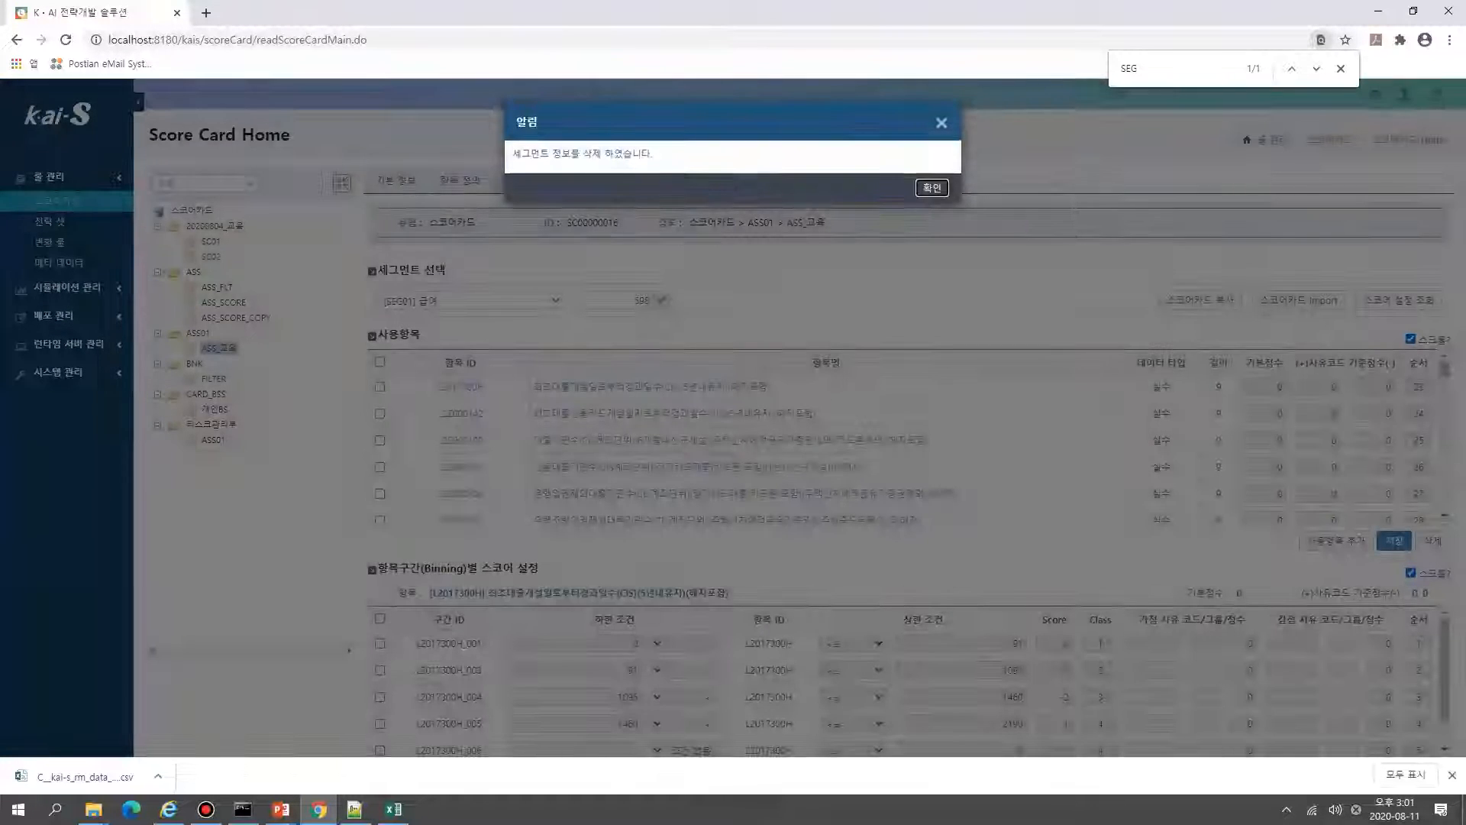
key("Return")
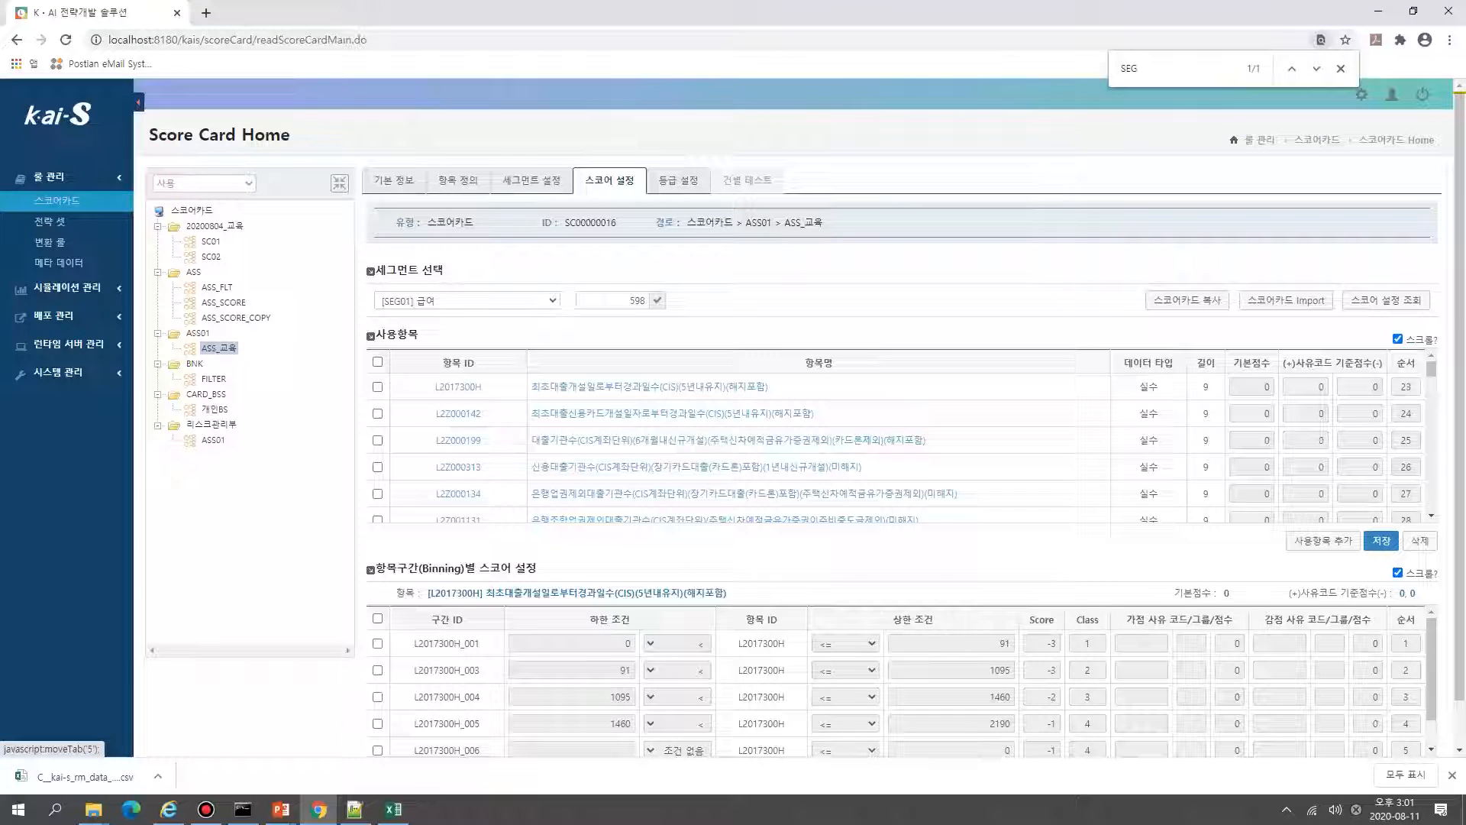
Step: Run the single-case test again with the SEG_GB test value set to 1
left_click(748, 180)
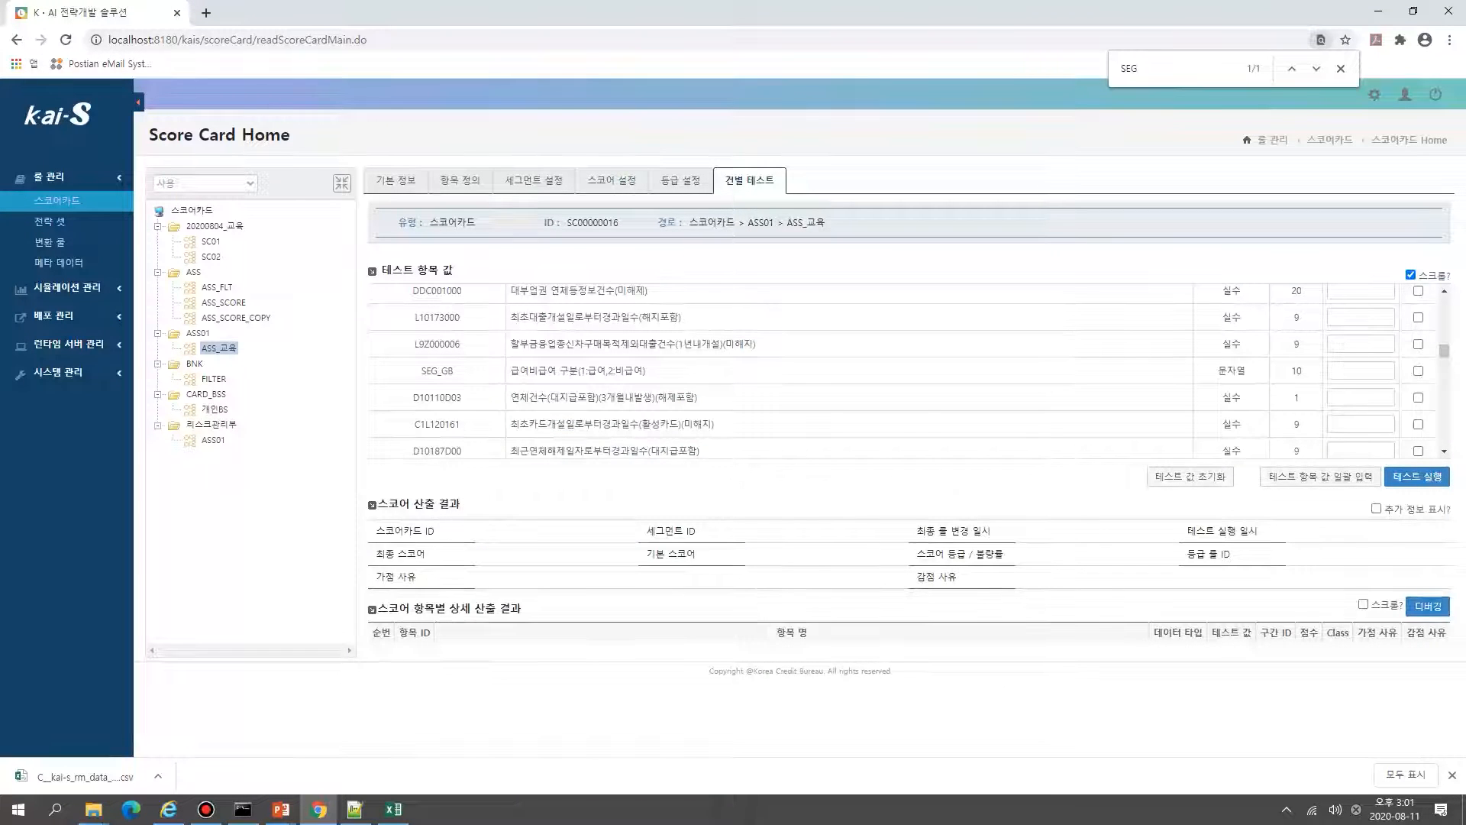
left_click(1360, 370)
type("1")
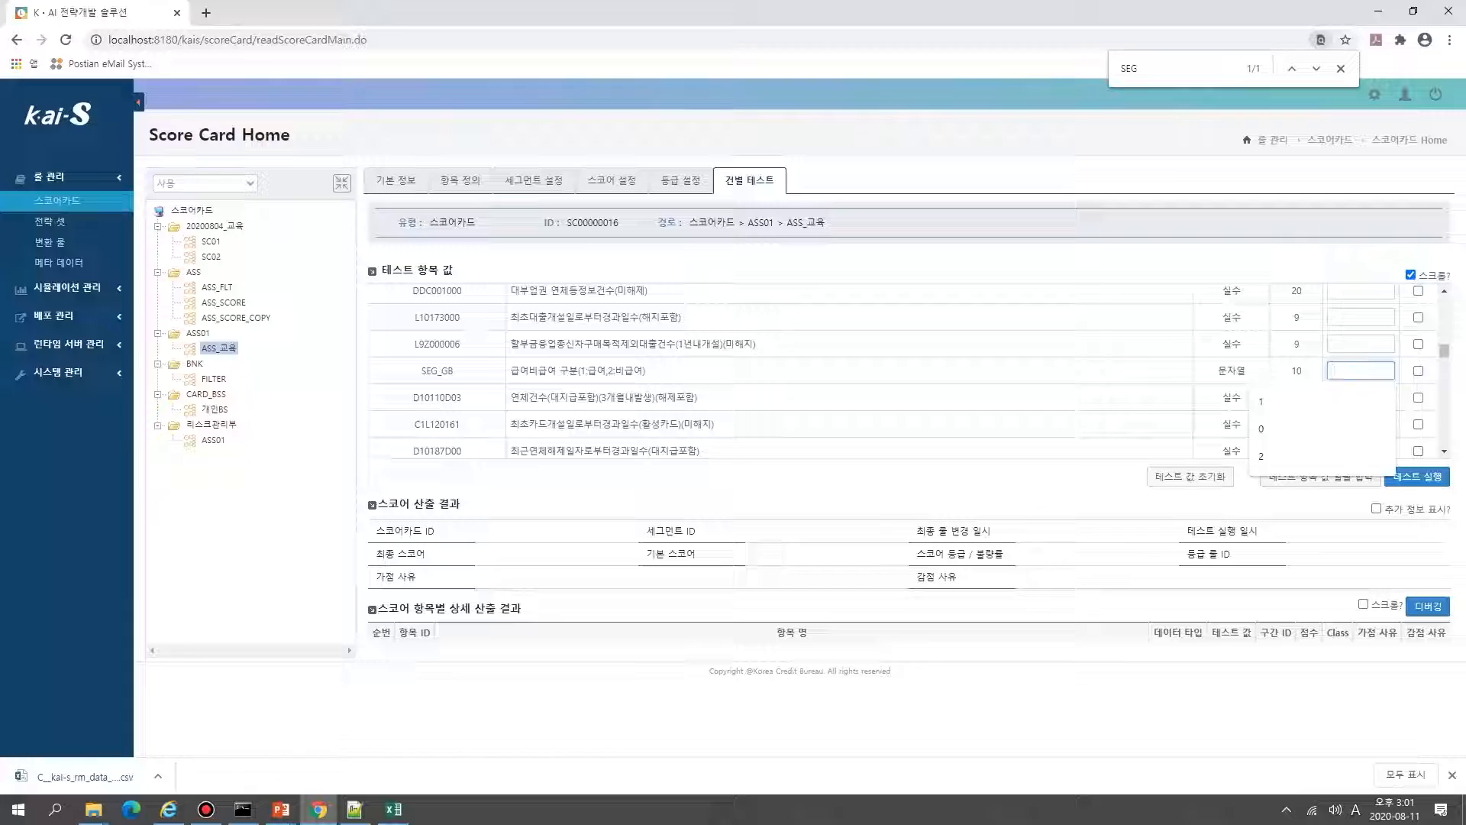
left_click(1417, 476)
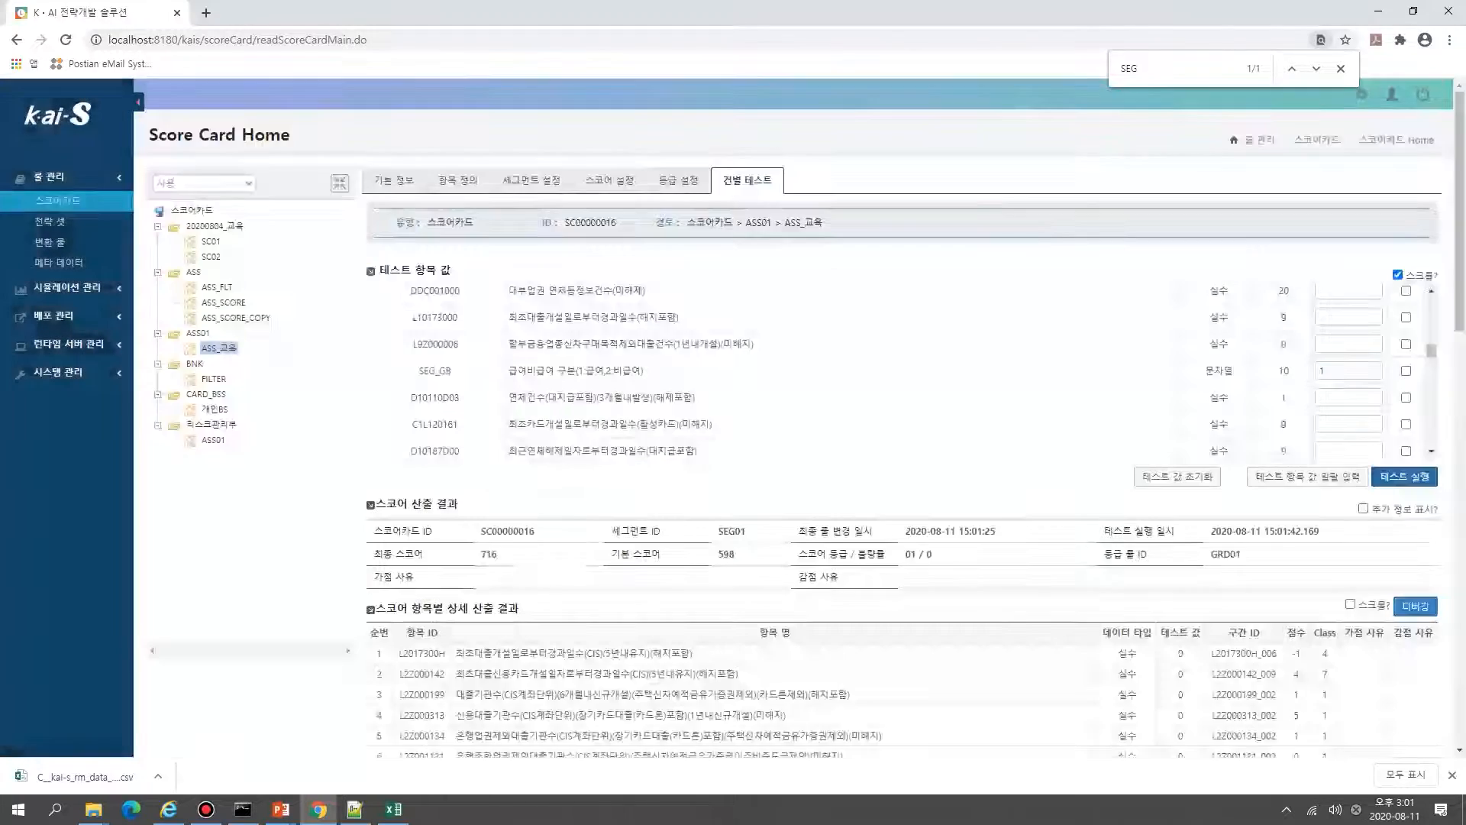
Step: Examine the retest's per-item score details, starting with the first item, and its final score
scroll(794, 459, "down", 7)
scroll(794, 459, "up", 5)
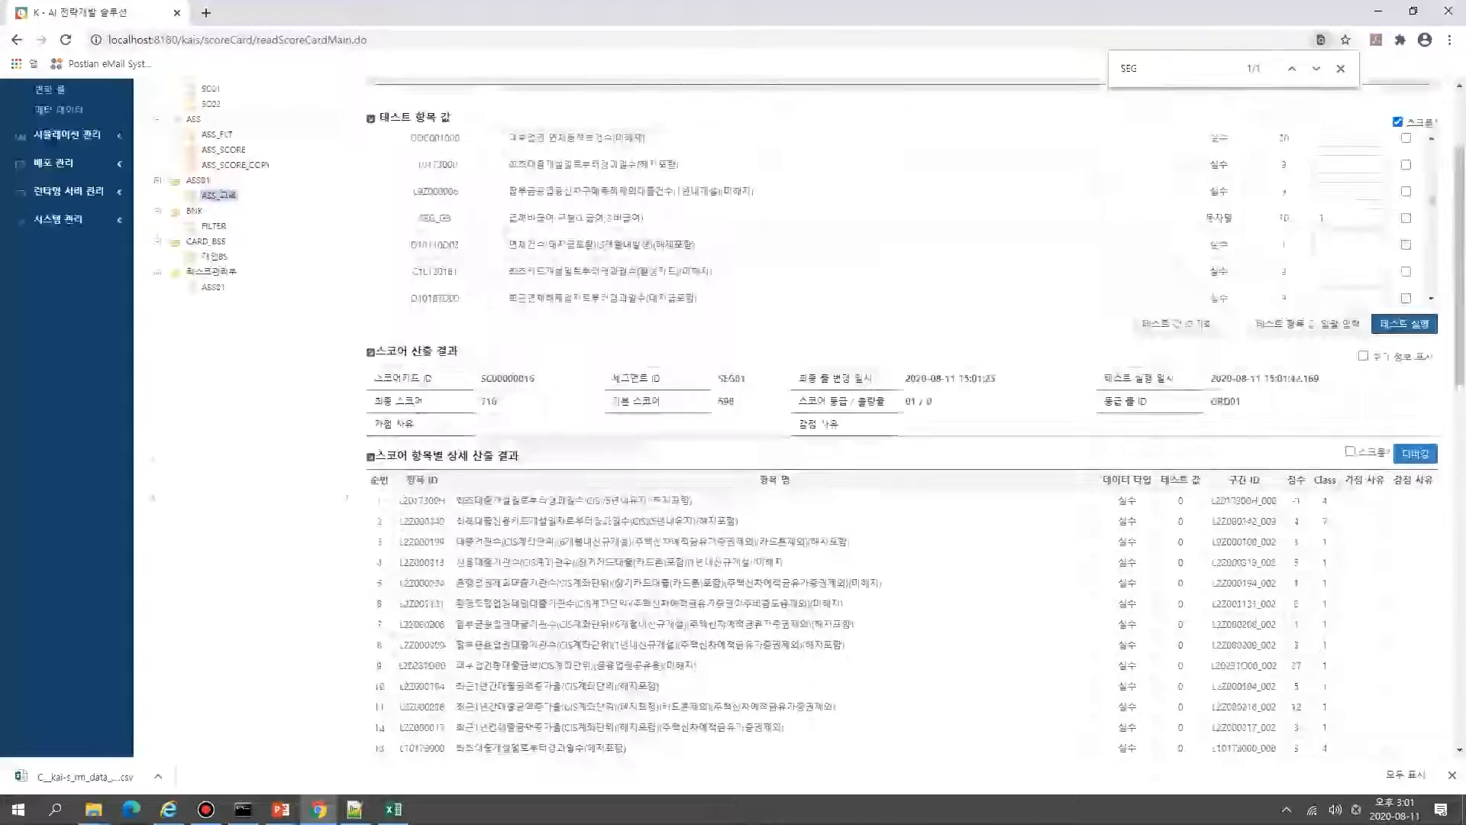
left_click_drag(693, 500, 455, 500)
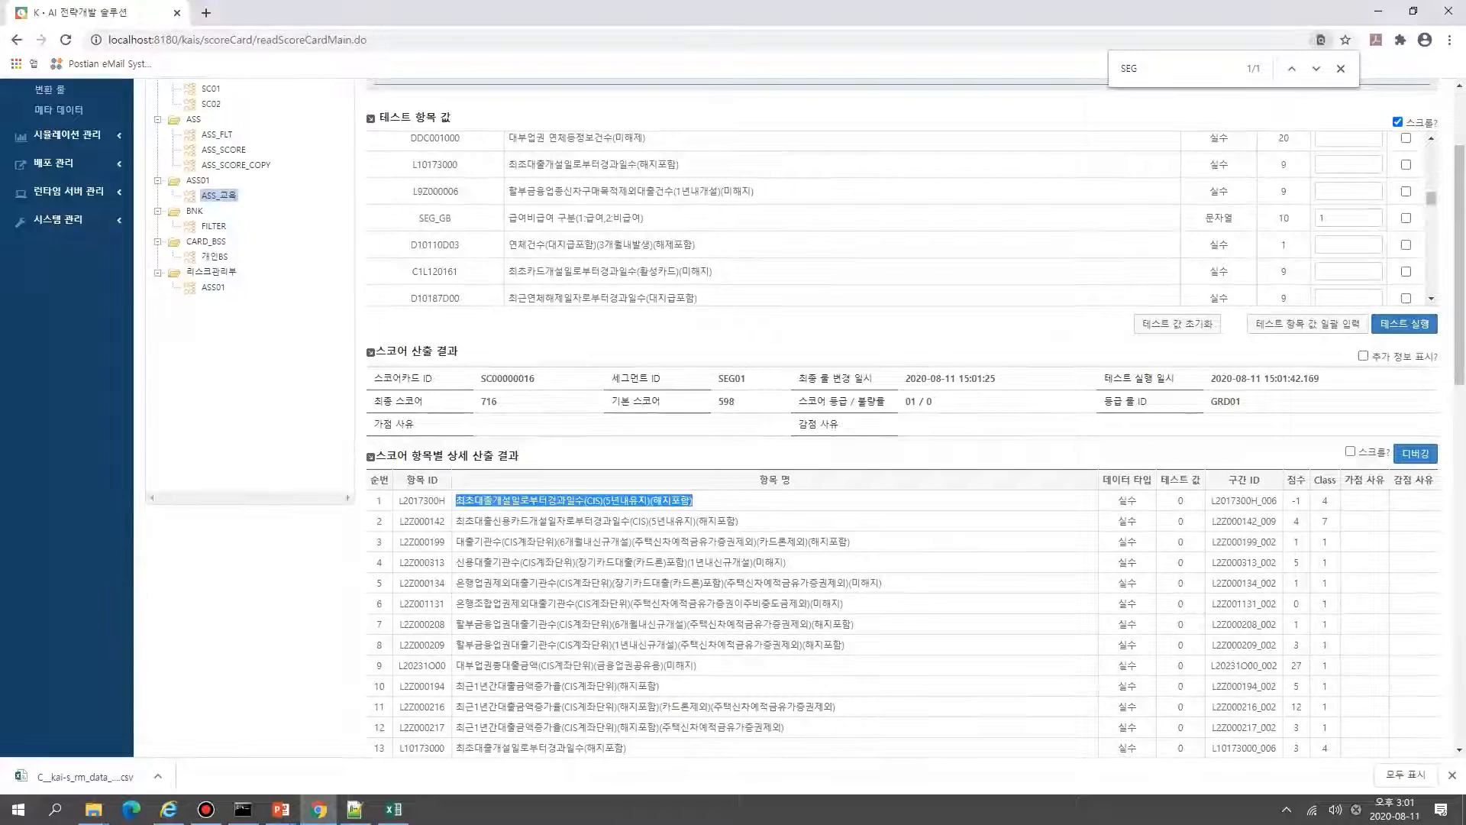
left_click(458, 501)
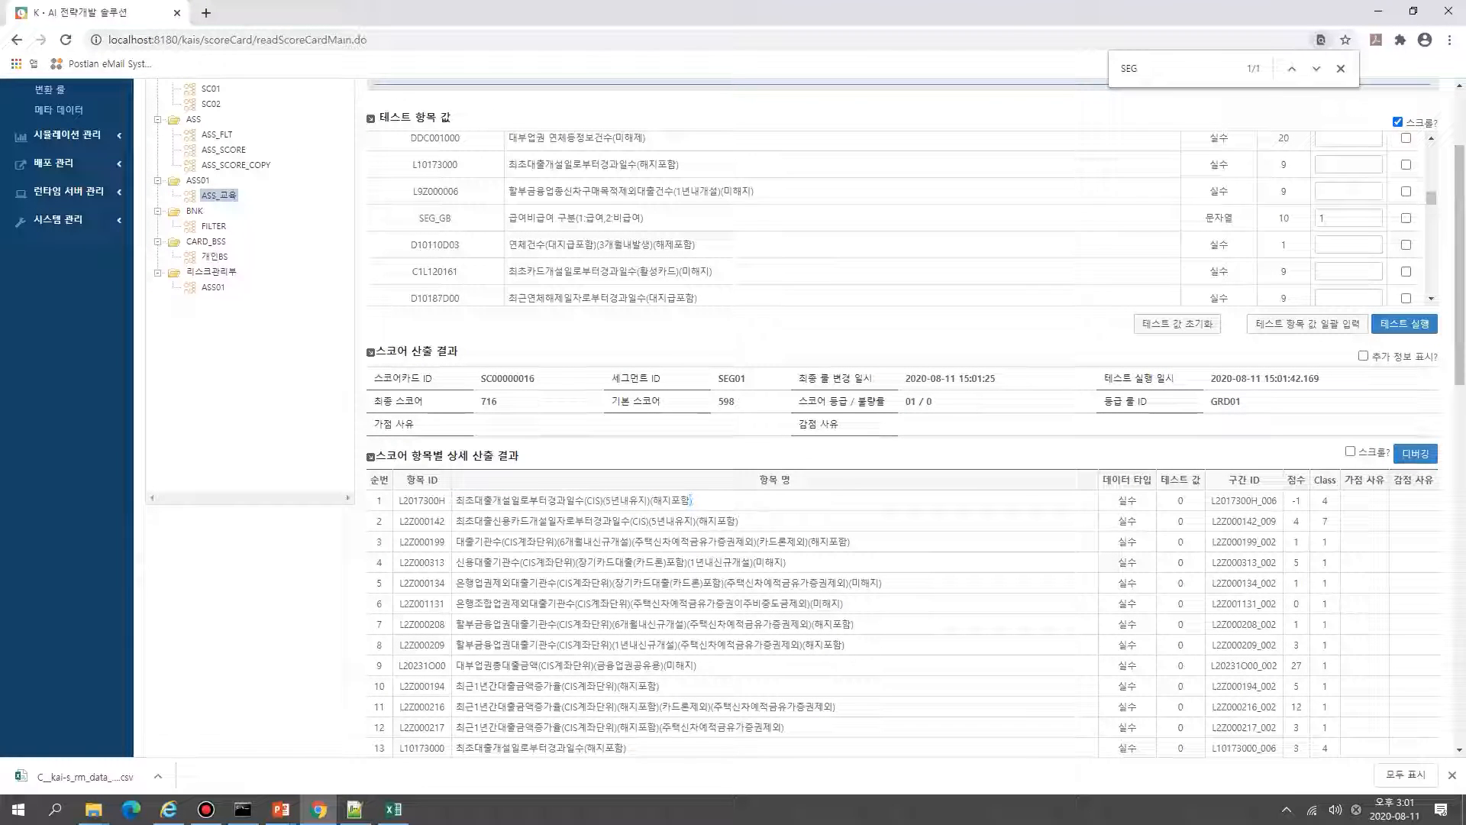
double_click(488, 401)
left_click(497, 401)
scroll(794, 420, "up", 2)
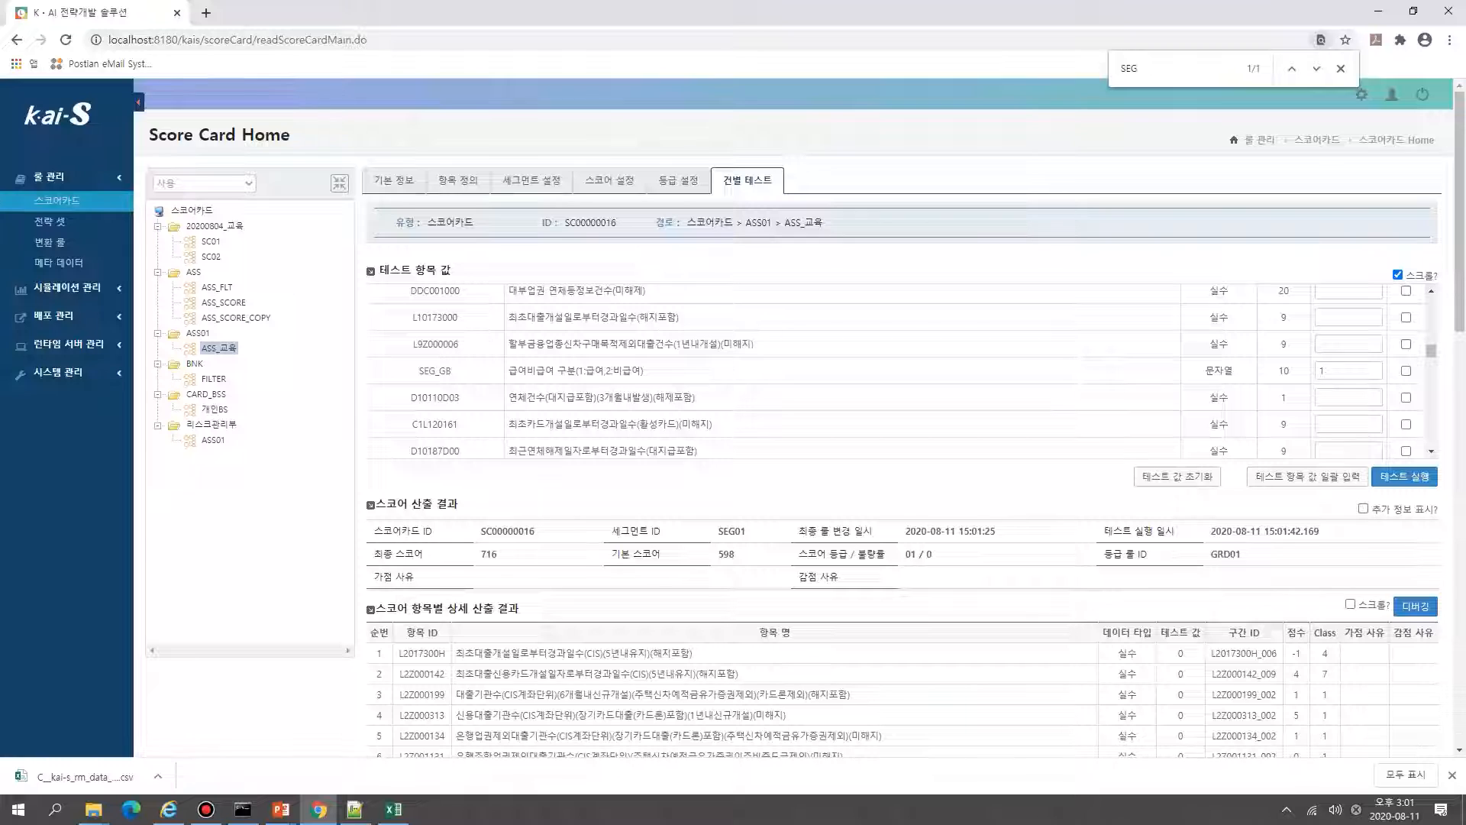